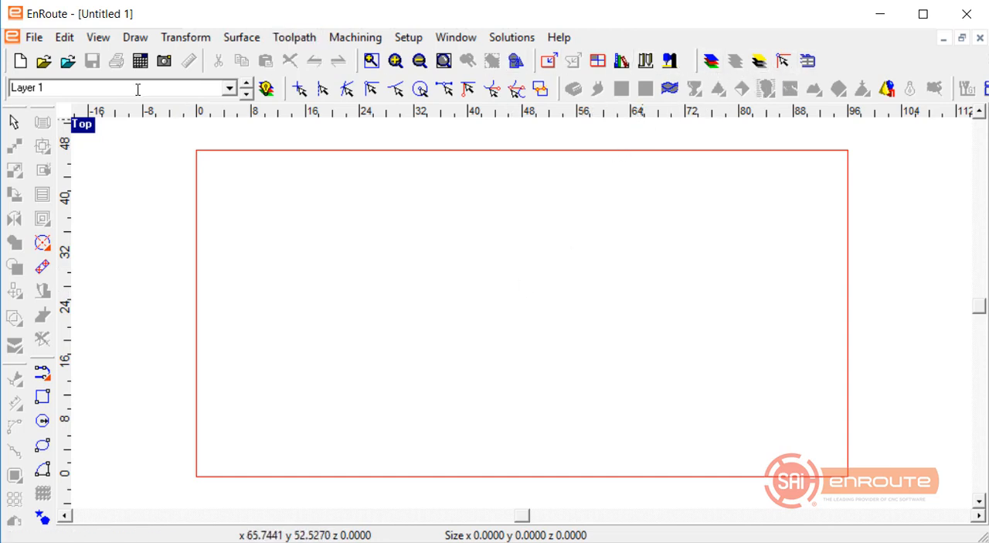
# Launch the Label Designer from the automatic toolpath tools and move its window clear for working.
pyautogui.click(34, 38)
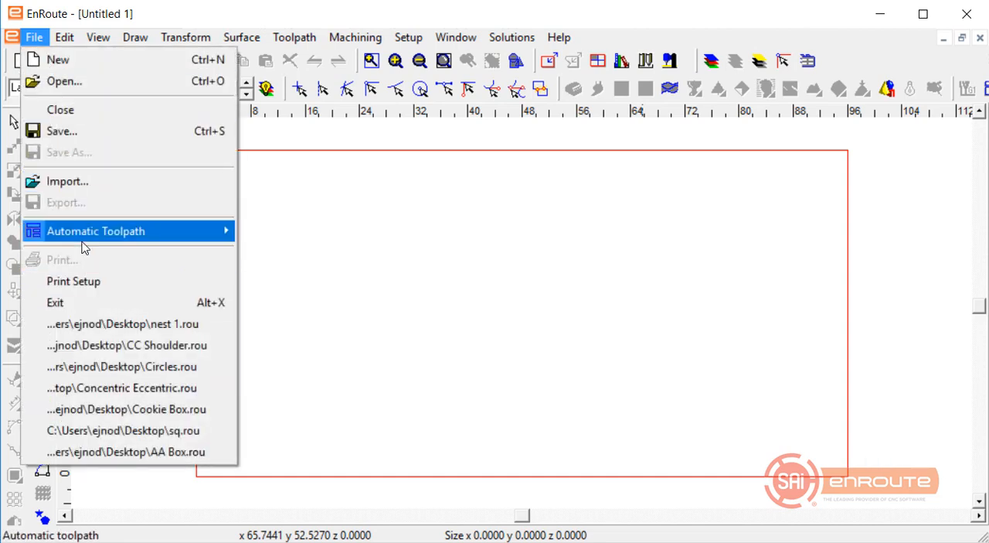
pyautogui.moveTo(82, 235)
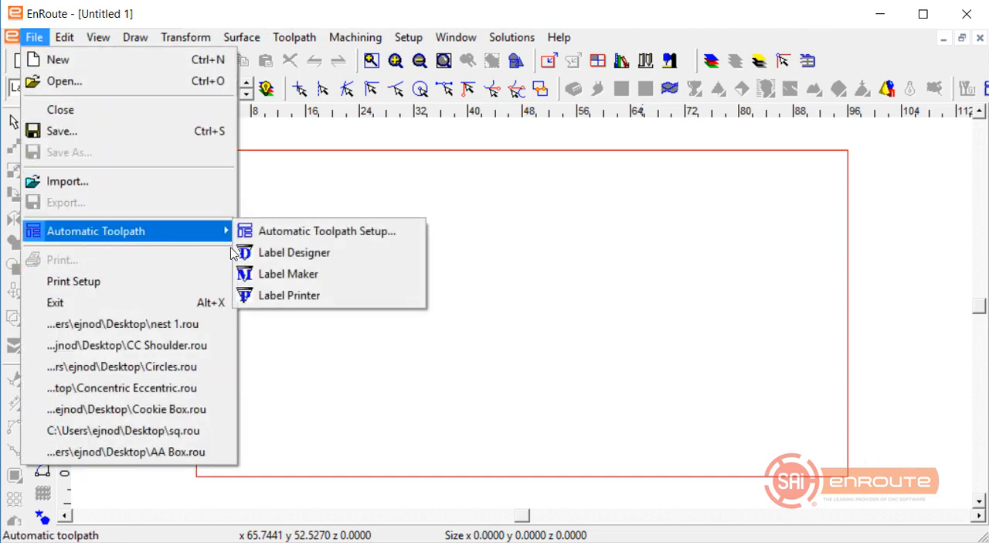
pyautogui.click(301, 260)
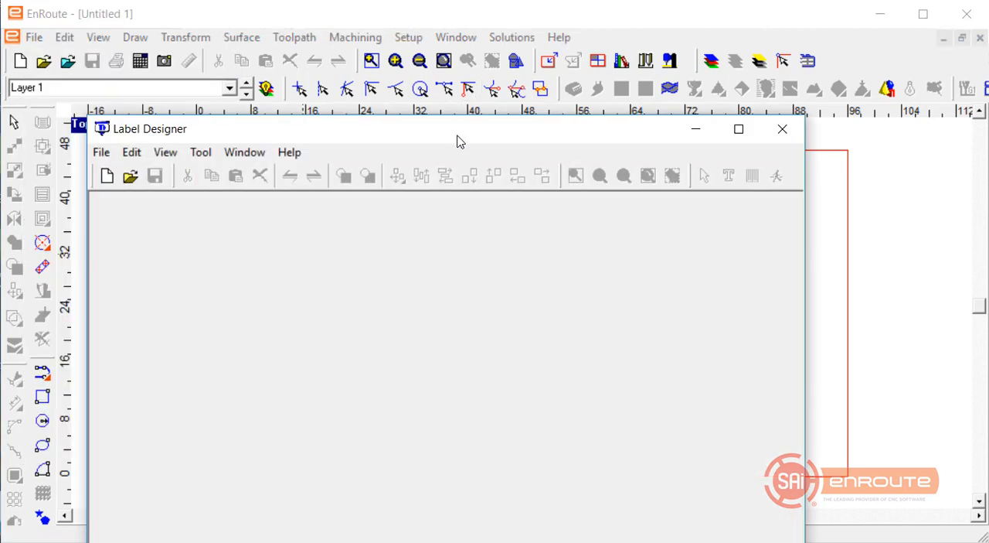
pyautogui.moveTo(457, 141); pyautogui.dragTo(491, 68)
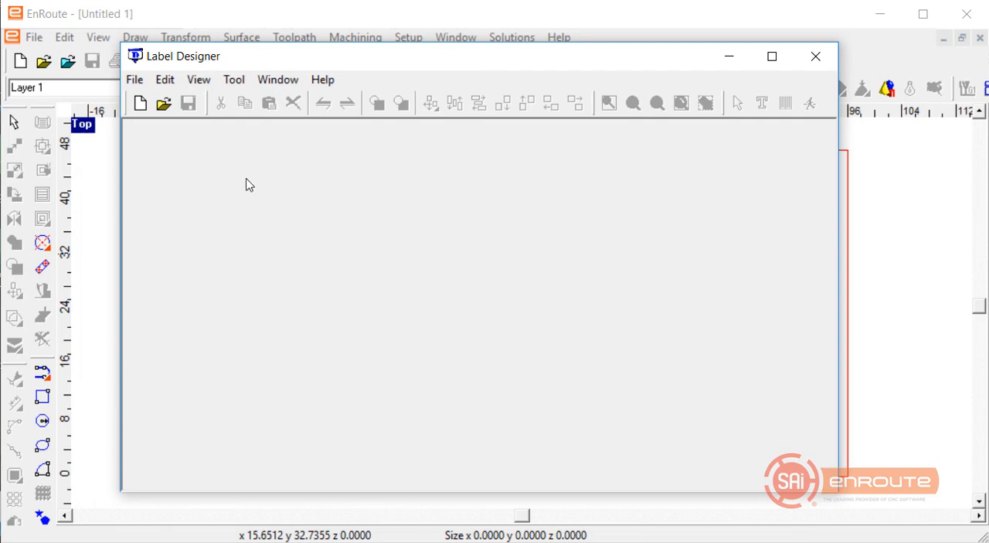
# Open the label design 3 x 1.8 Label.lds from the EnRoute6 AutoTP Labels folder.
pyautogui.click(163, 103)
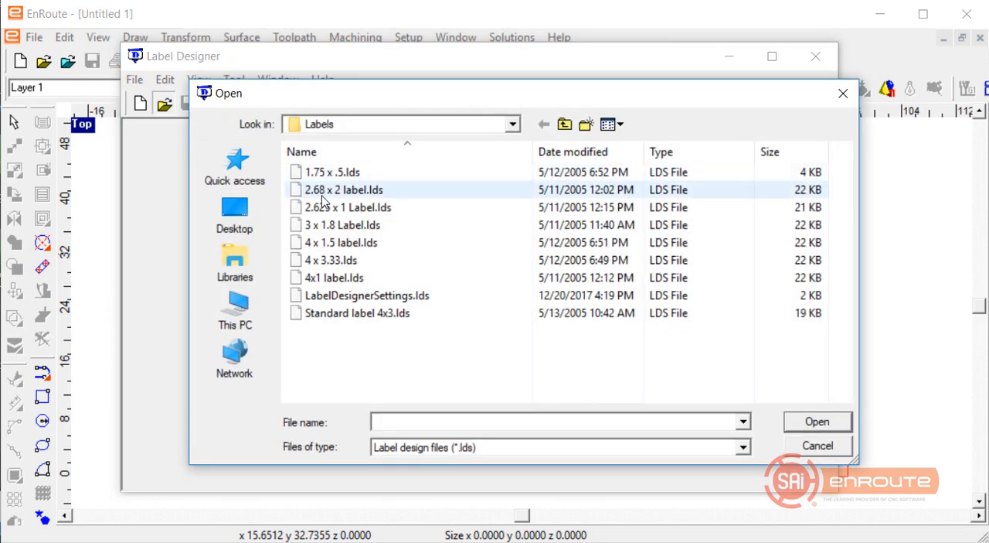
pyautogui.click(513, 126)
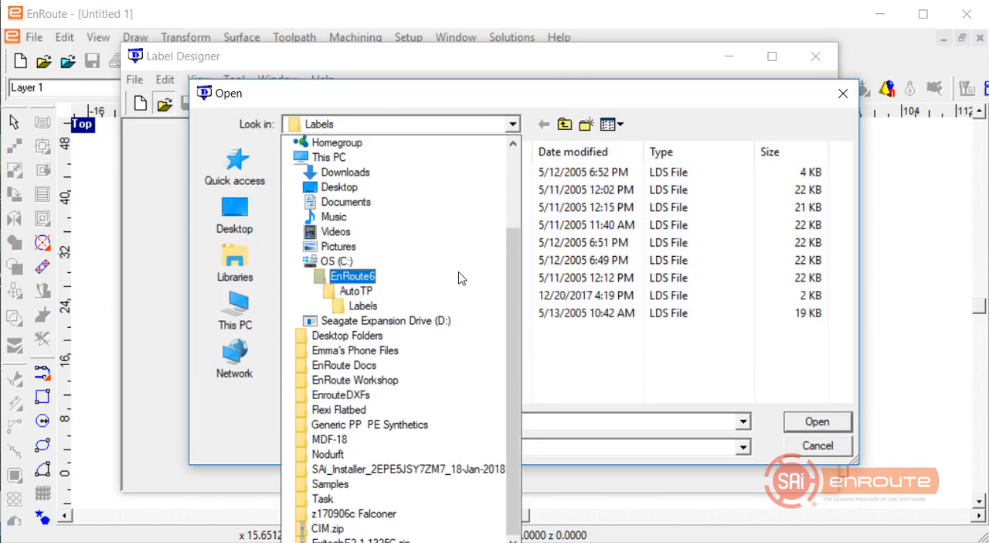
pyautogui.click(360, 306)
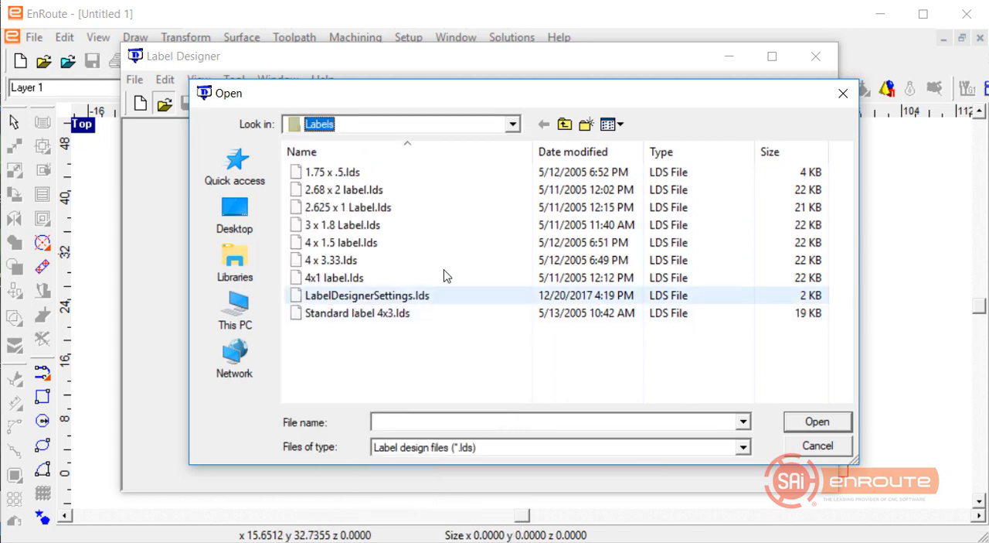
pyautogui.doubleClick(347, 233)
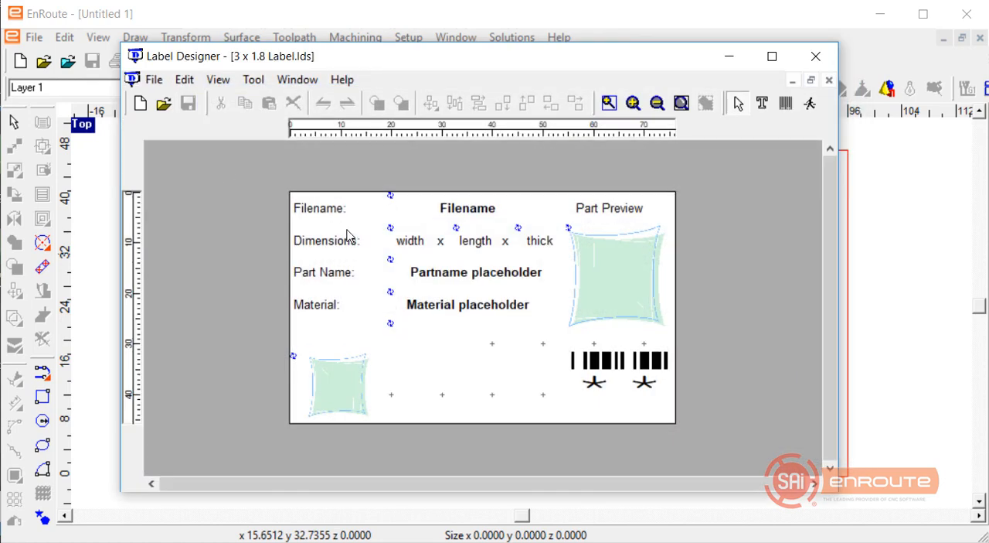
pyautogui.click(163, 104)
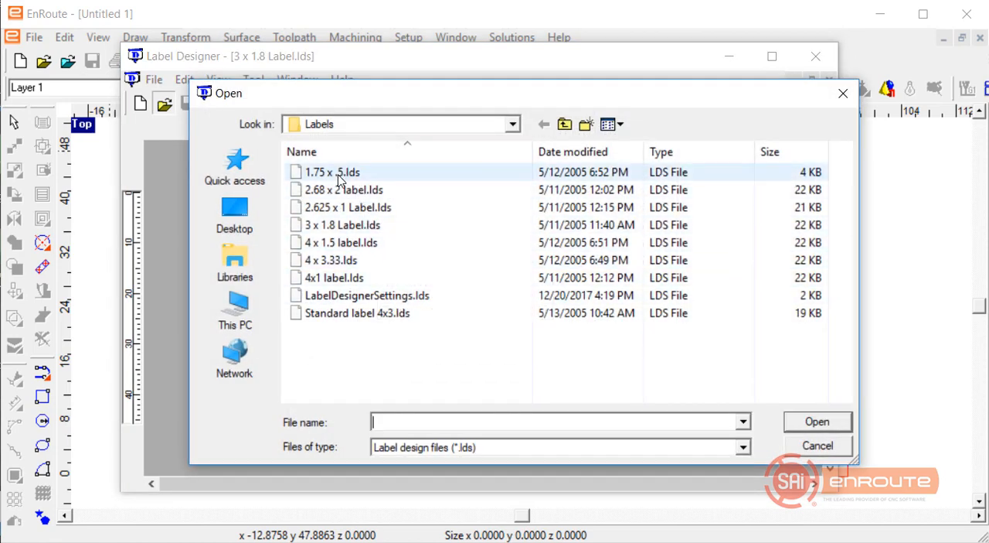
pyautogui.click(843, 92)
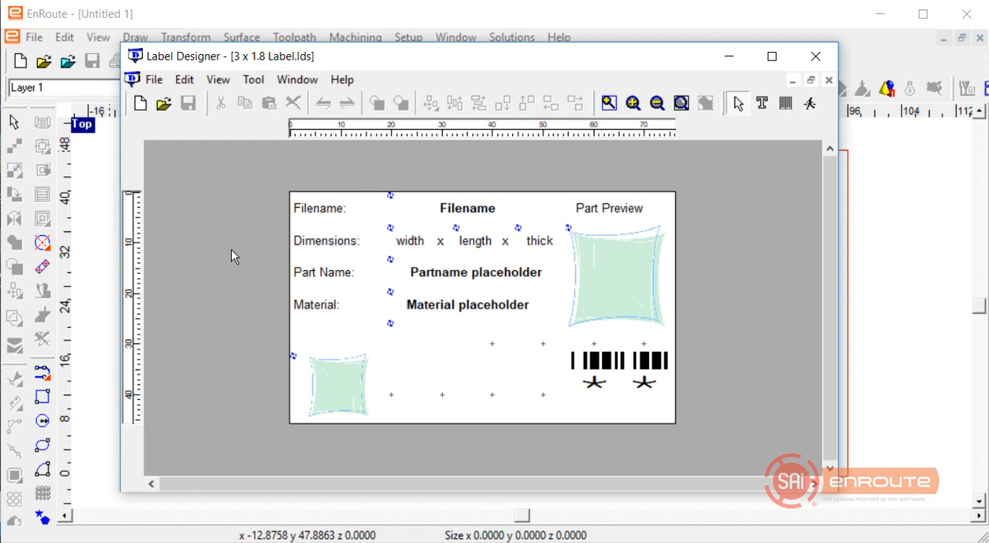
# Examine the label's captions, text placeholders, part preview, small image and barcode by selecting them one at a time.
pyautogui.click(325, 220)
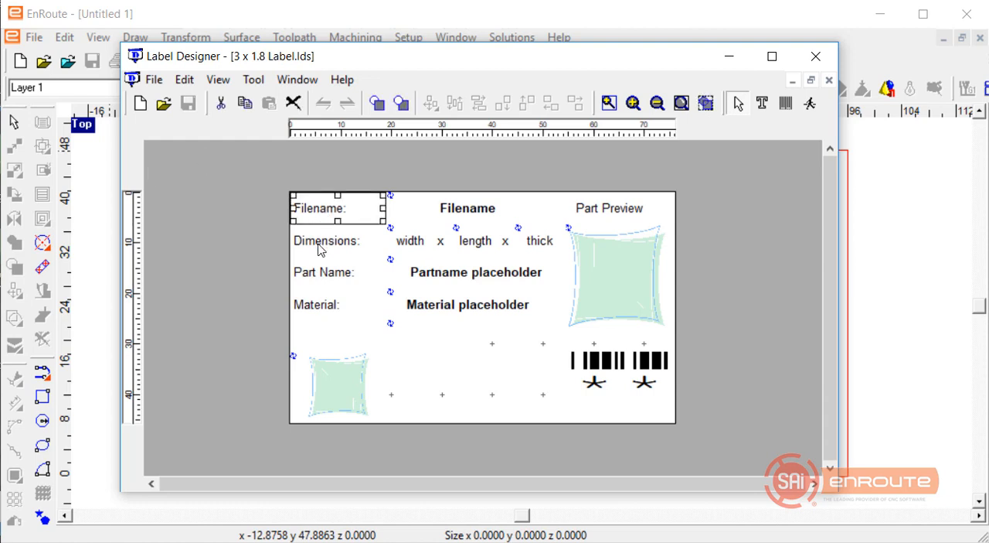
pyautogui.click(323, 243)
pyautogui.click(445, 307)
pyautogui.click(470, 277)
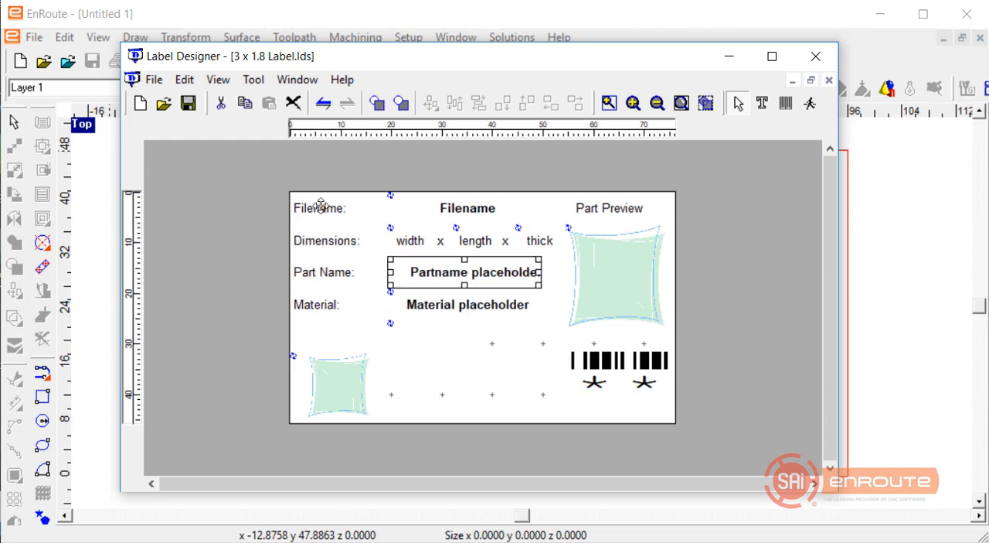
pyautogui.click(596, 297)
pyautogui.click(356, 374)
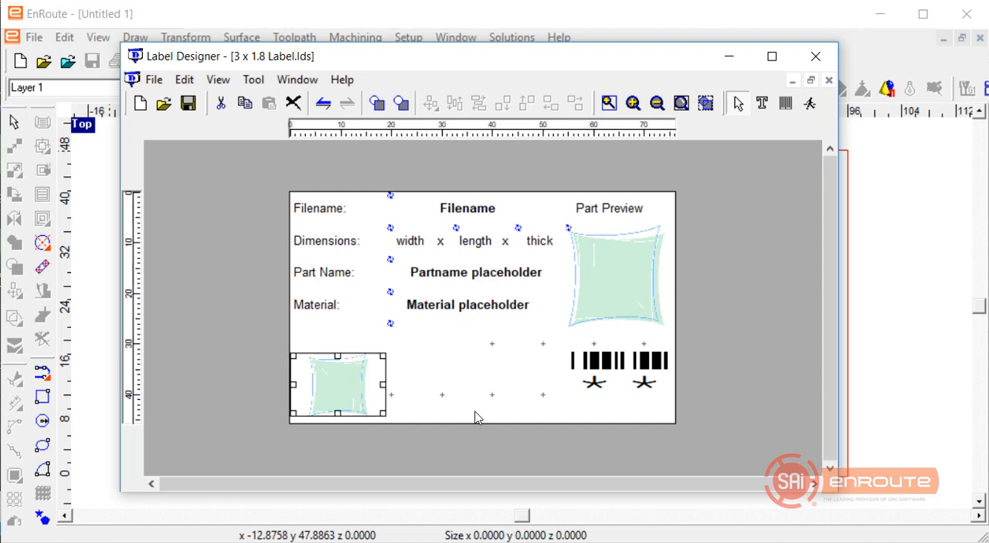
pyautogui.click(602, 370)
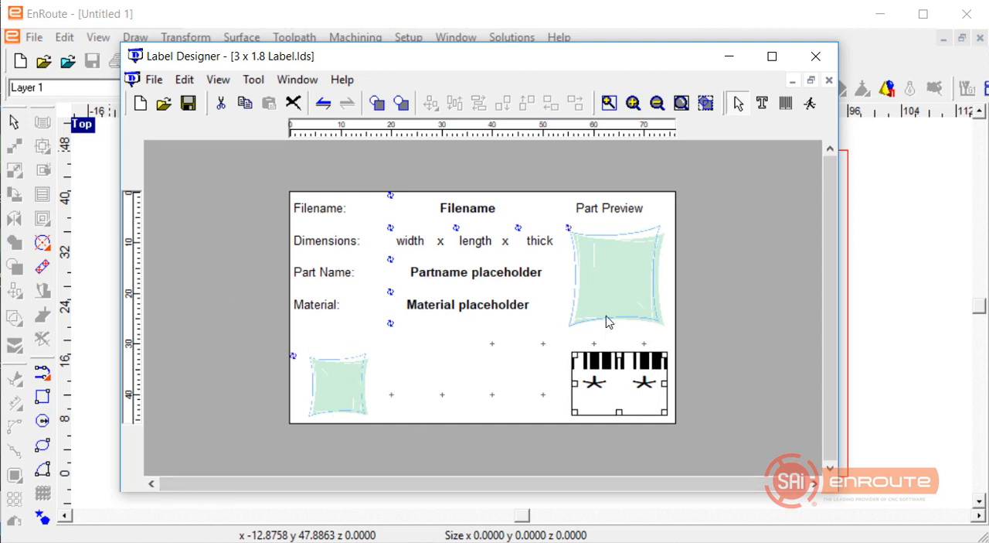
pyautogui.click(460, 380)
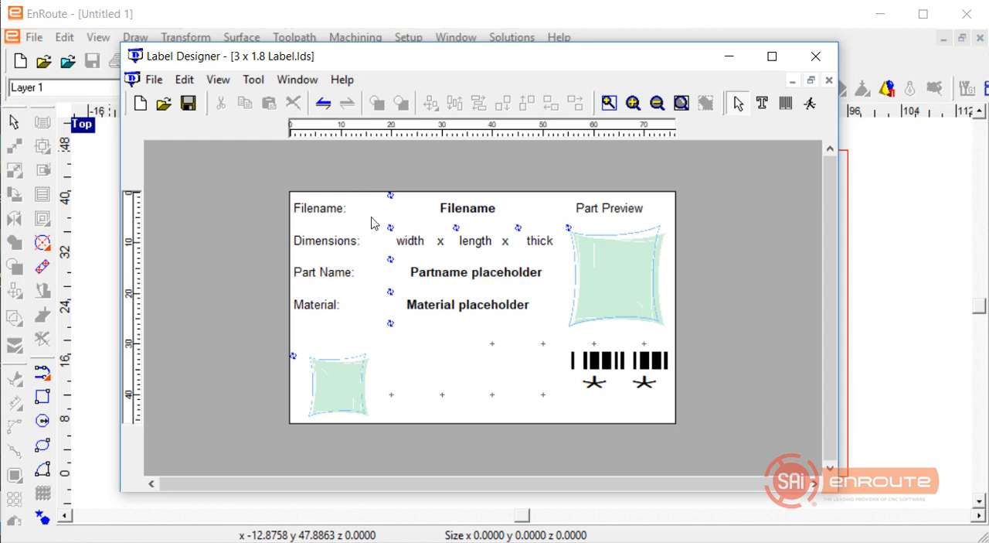
# Select the Filename, Dimensions, Part Name and Material captions together and check their shared object properties.
pyautogui.click(328, 217)
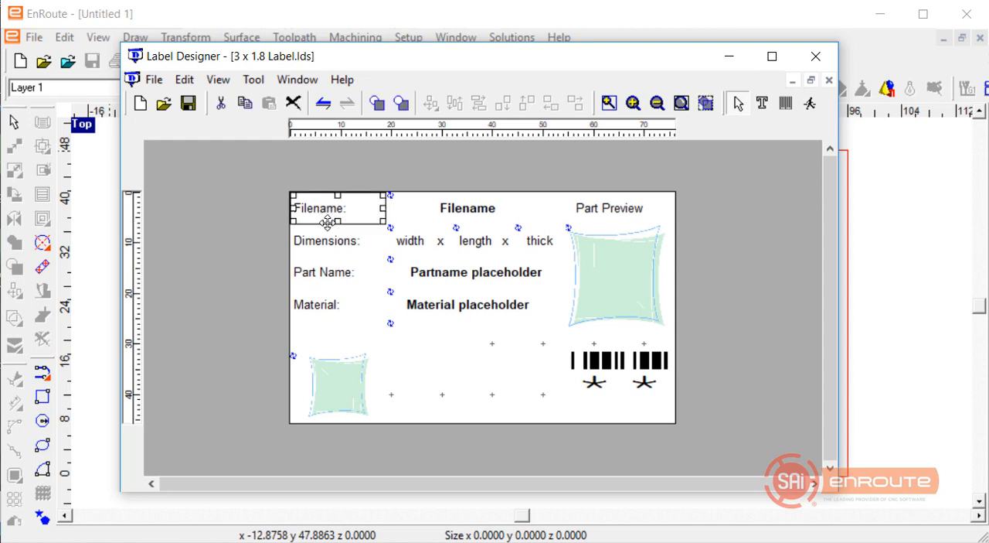
pyautogui.keyDown('shift'); pyautogui.click(328, 241); pyautogui.keyUp('shift')
pyautogui.keyDown('shift'); pyautogui.click(321, 272); pyautogui.keyUp('shift')
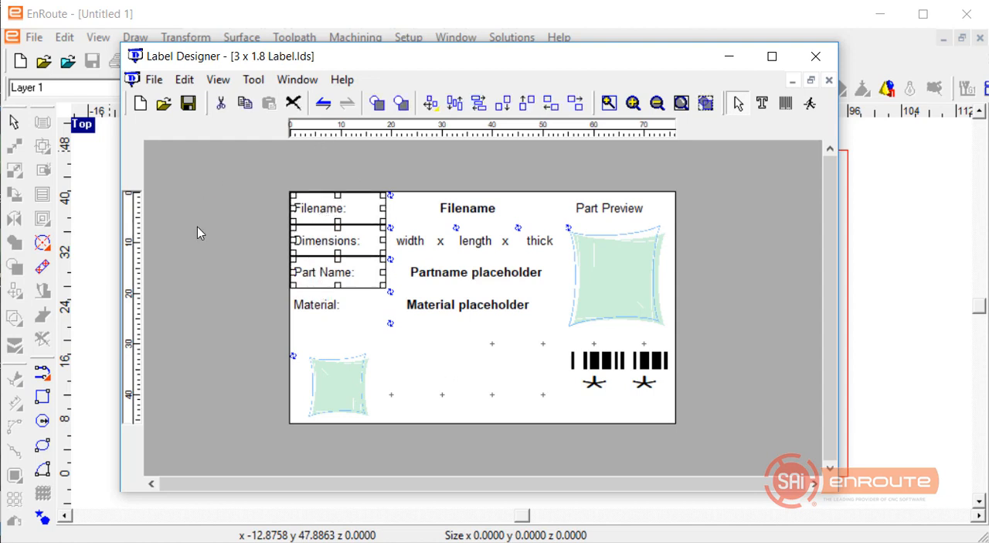
pyautogui.keyDown('shift'); pyautogui.click(317, 304); pyautogui.keyUp('shift')
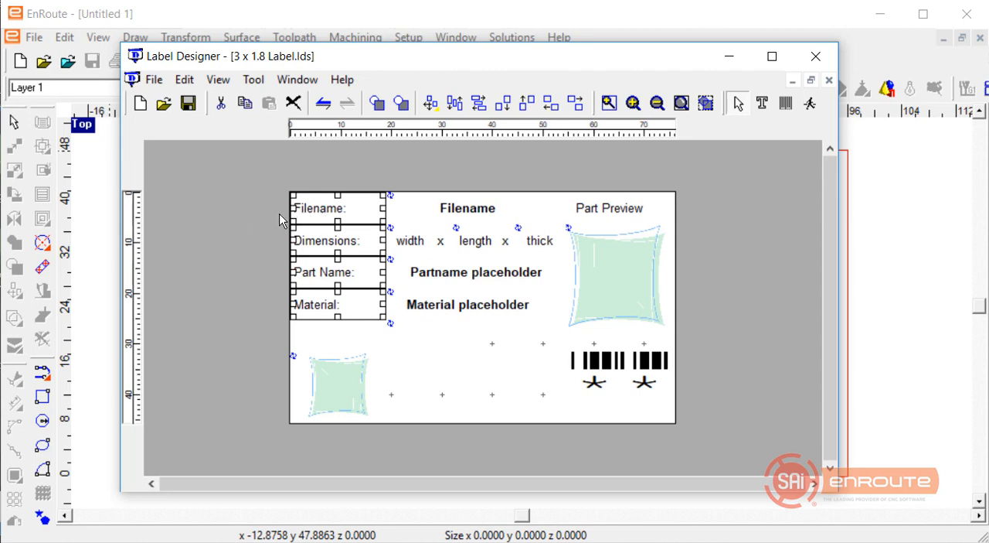
pyautogui.doubleClick(323, 209)
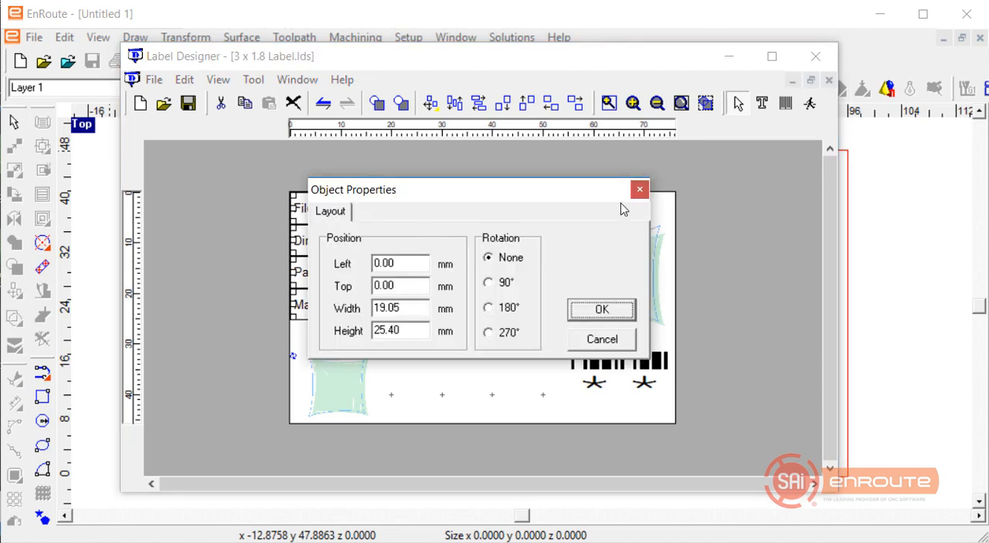
pyautogui.click(640, 189)
pyautogui.click(374, 315)
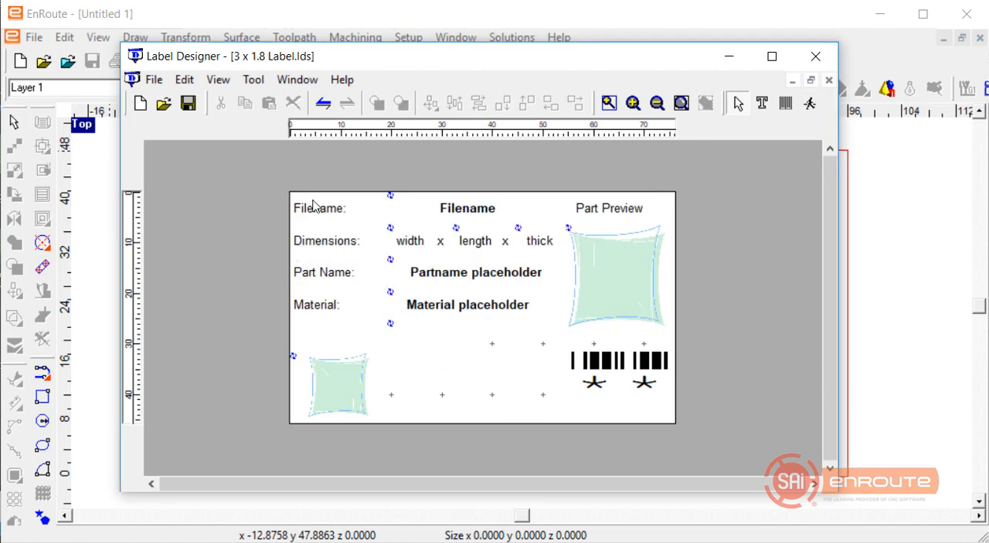
# Review the Filename: caption's layout, its text attributes and its place-holder data setting.
pyautogui.doubleClick(309, 215)
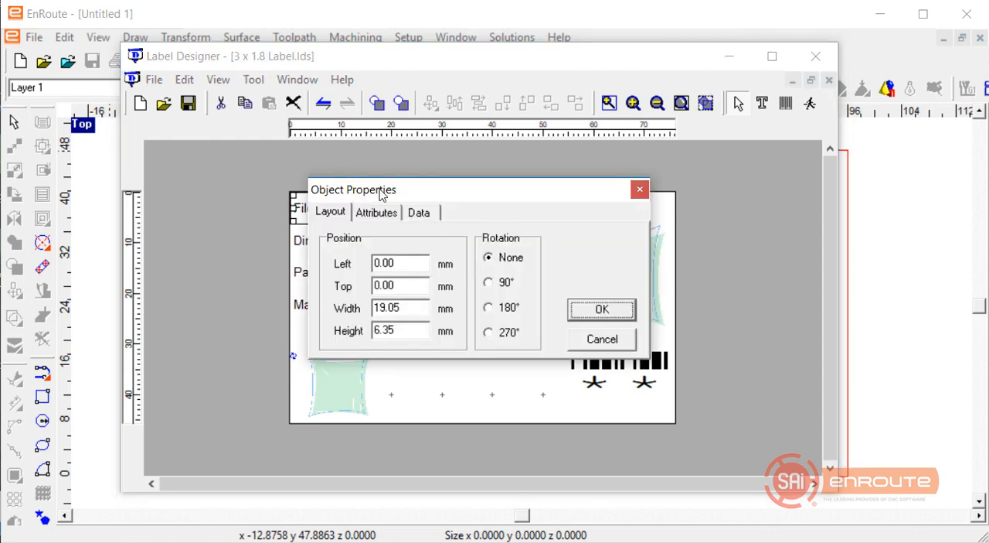
pyautogui.click(476, 230)
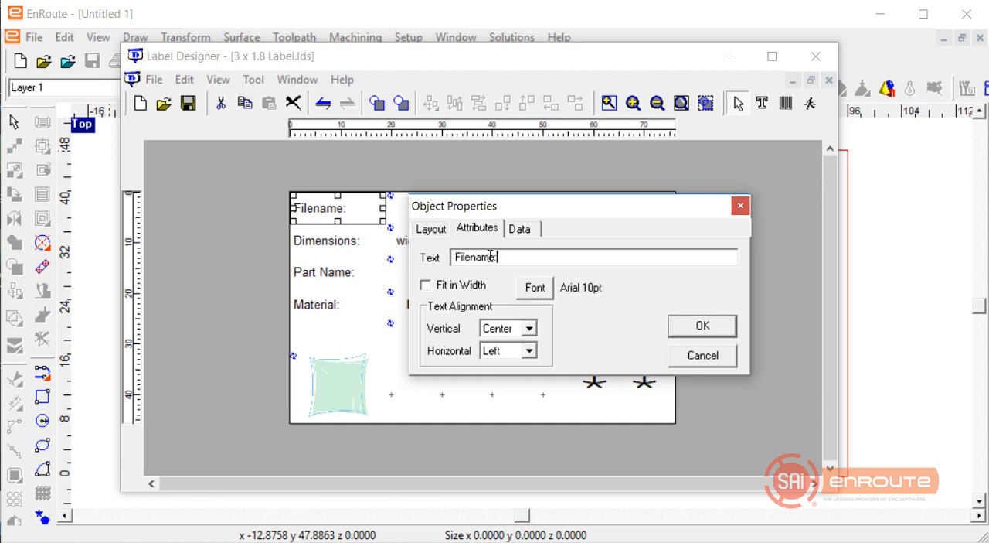
pyautogui.doubleClick(483, 257)
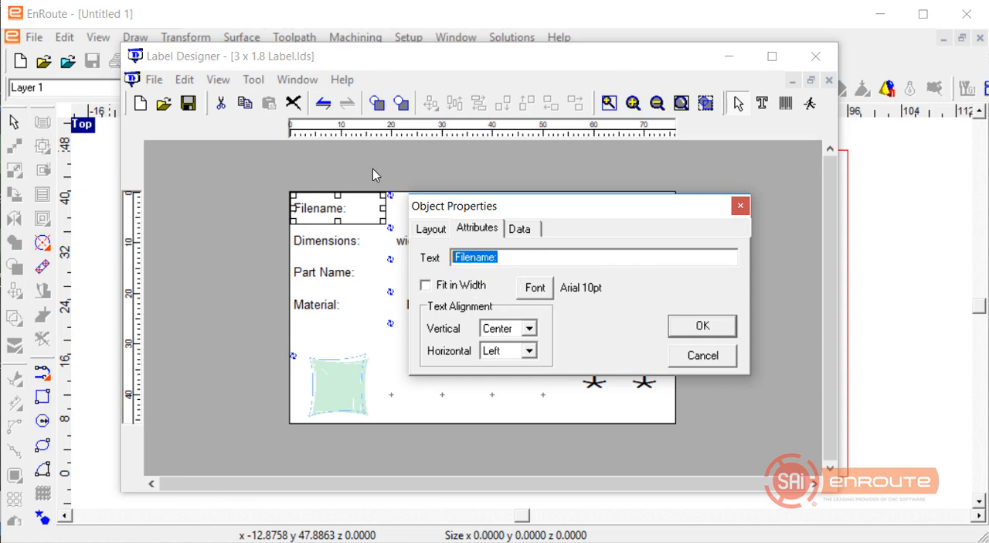
pyautogui.click(521, 228)
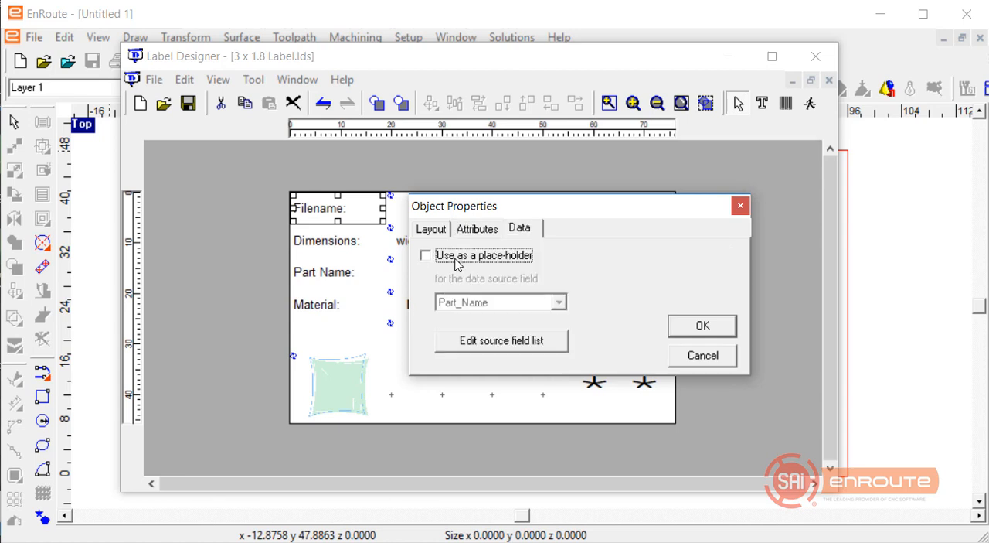
pyautogui.moveTo(592, 214); pyautogui.dragTo(726, 221)
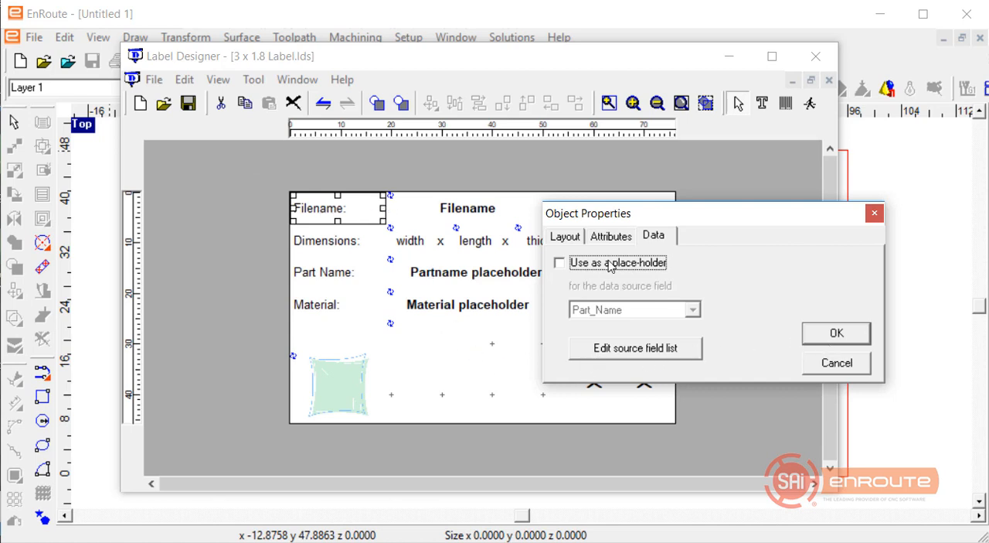
pyautogui.click(836, 333)
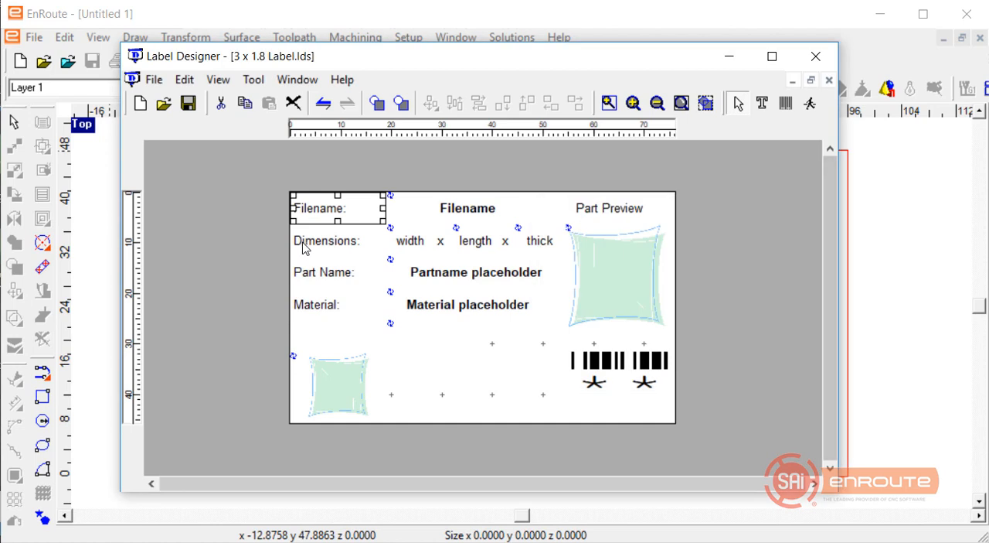
# Enable Fit in Width on the bold Filename placeholder and widen its box on both sides to about 40 mm.
pyautogui.click(452, 211)
pyautogui.doubleClick(462, 210)
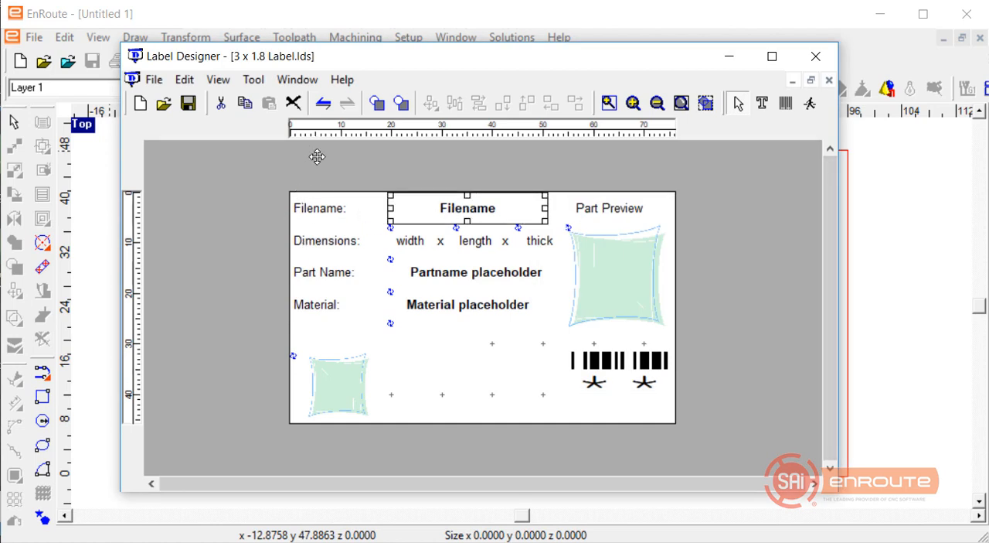
pyautogui.click(376, 211)
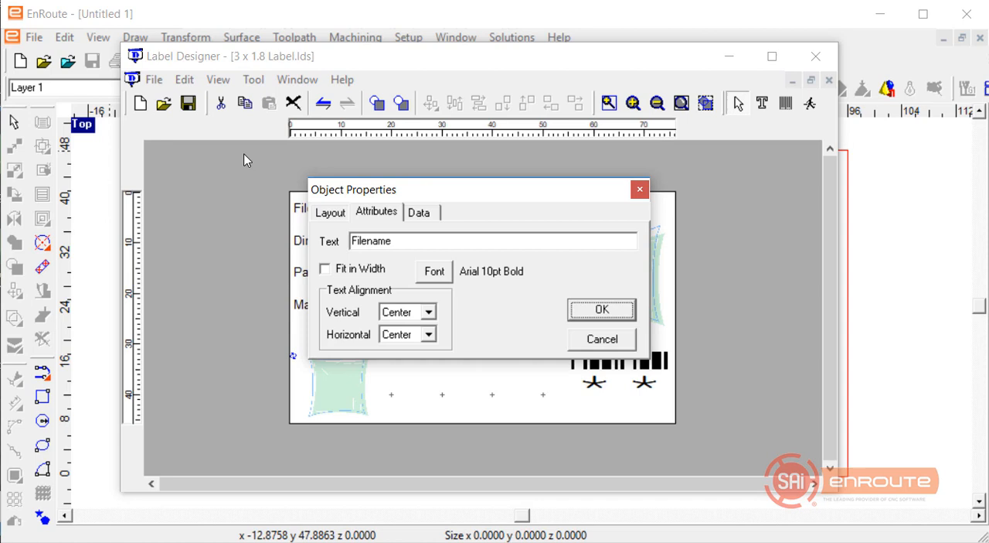
pyautogui.click(340, 269)
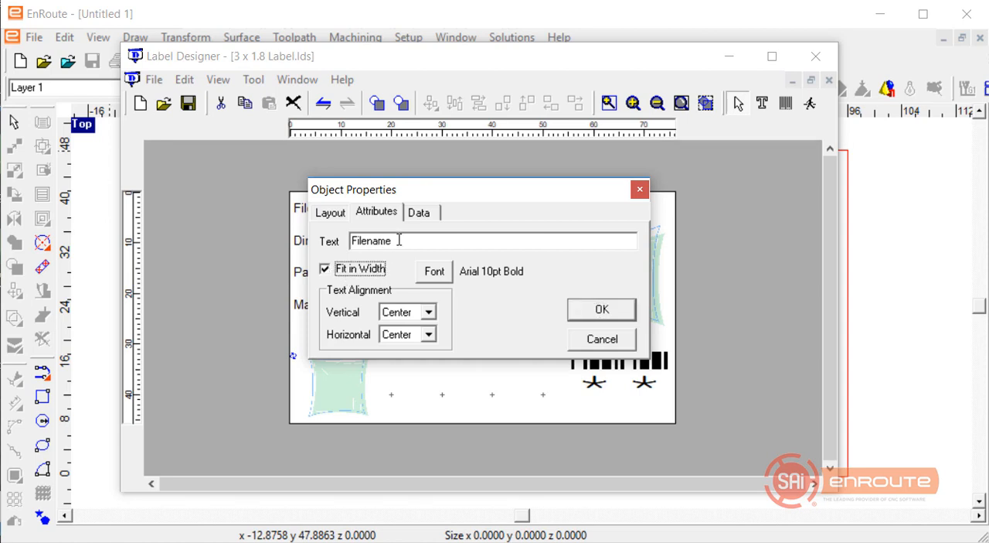
pyautogui.click(624, 312)
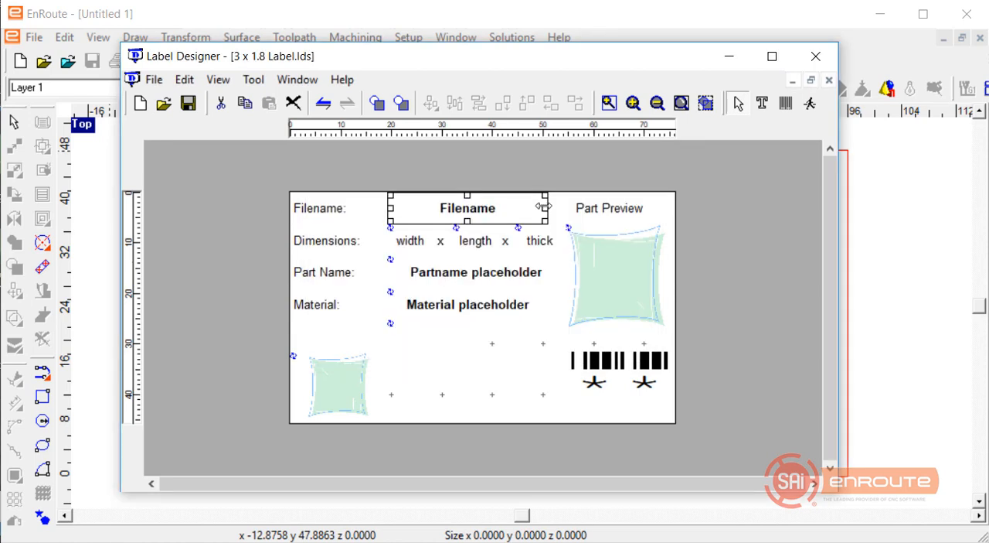
pyautogui.moveTo(546, 207); pyautogui.dragTo(565, 207)
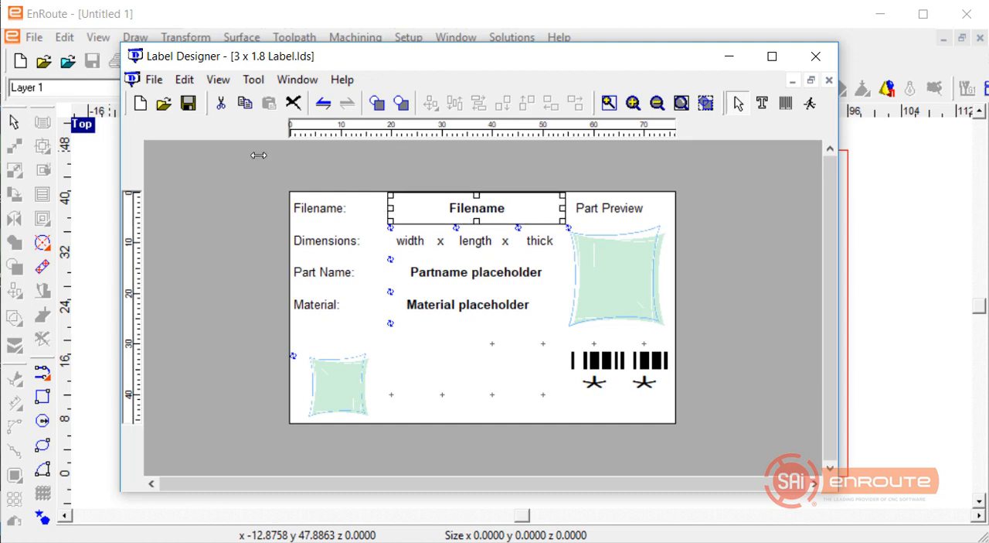
pyautogui.moveTo(388, 207); pyautogui.dragTo(366, 207)
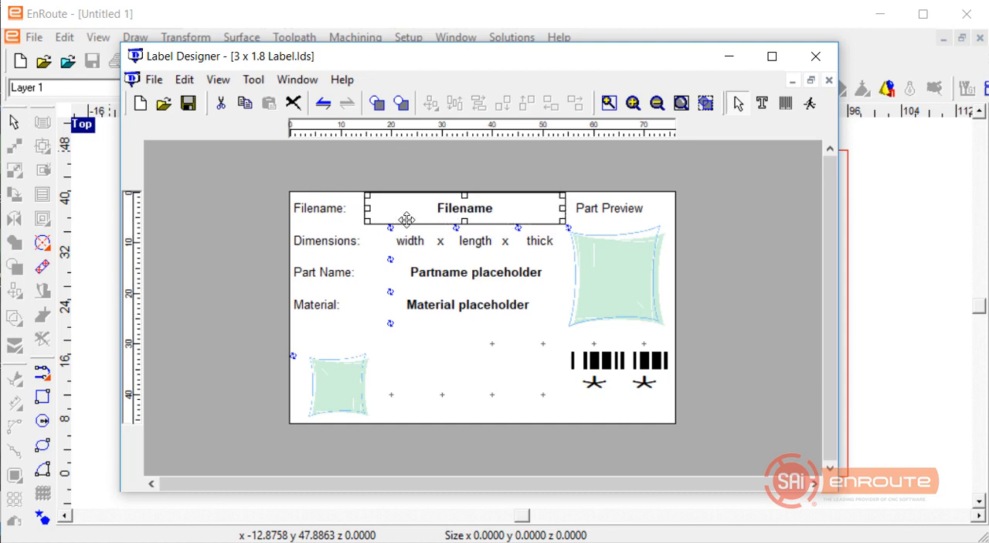
# Enable Fit in Width on the width placeholder and keep it as a place-holder for the Width data source field.
pyautogui.doubleClick(408, 240)
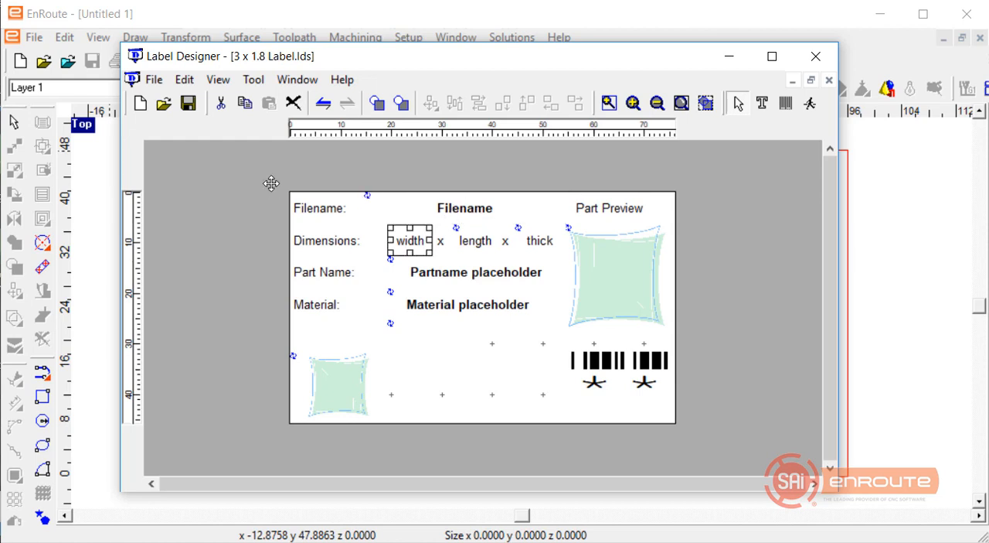
pyautogui.click(420, 213)
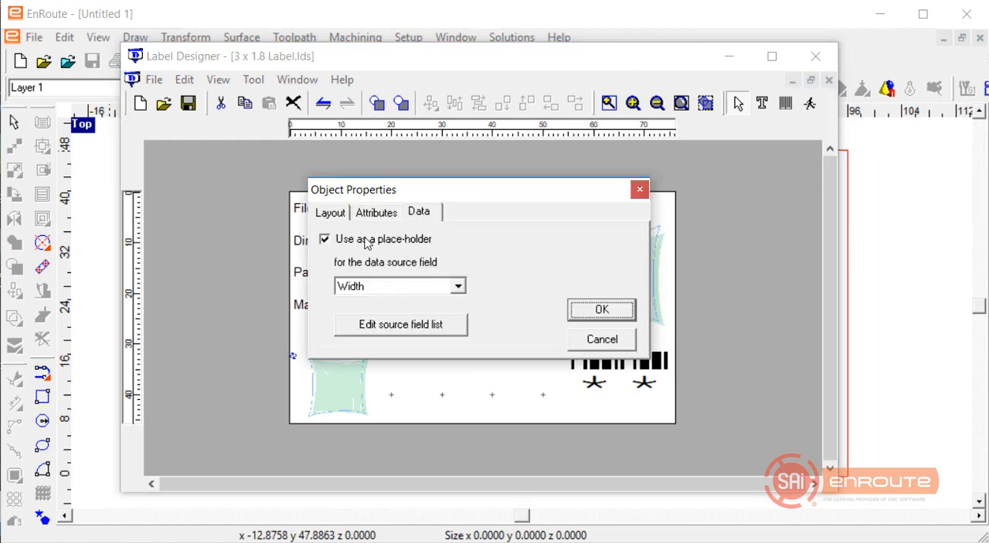
pyautogui.click(375, 213)
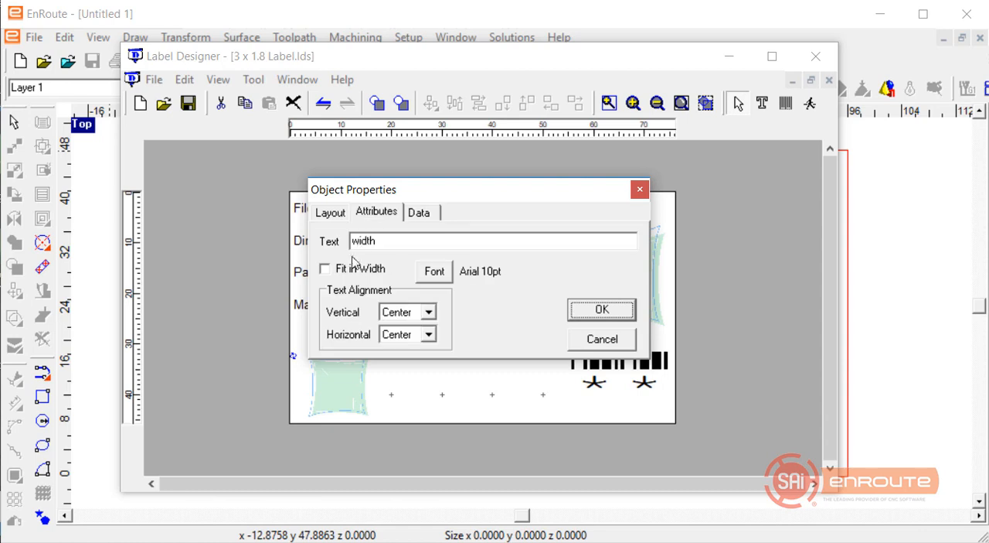
pyautogui.click(324, 268)
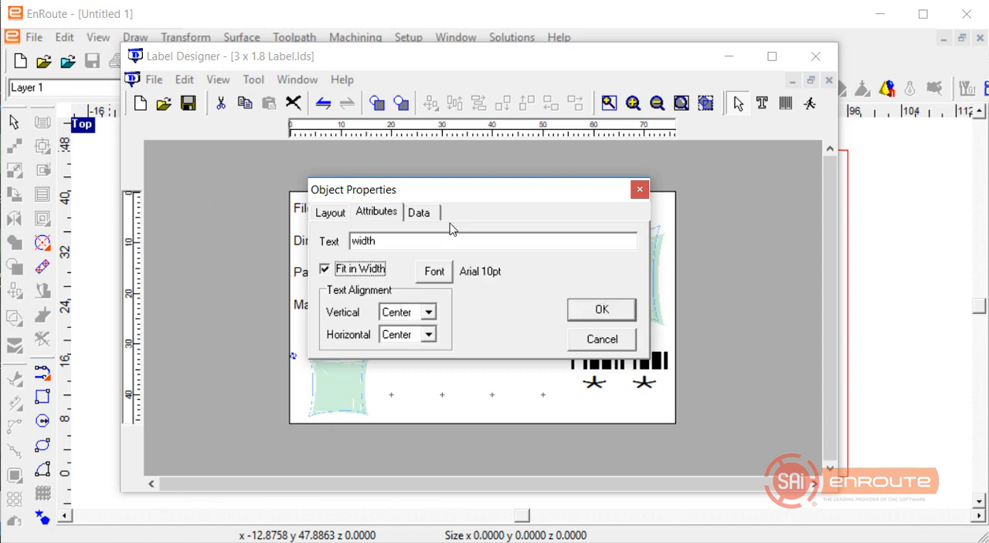
pyautogui.click(432, 216)
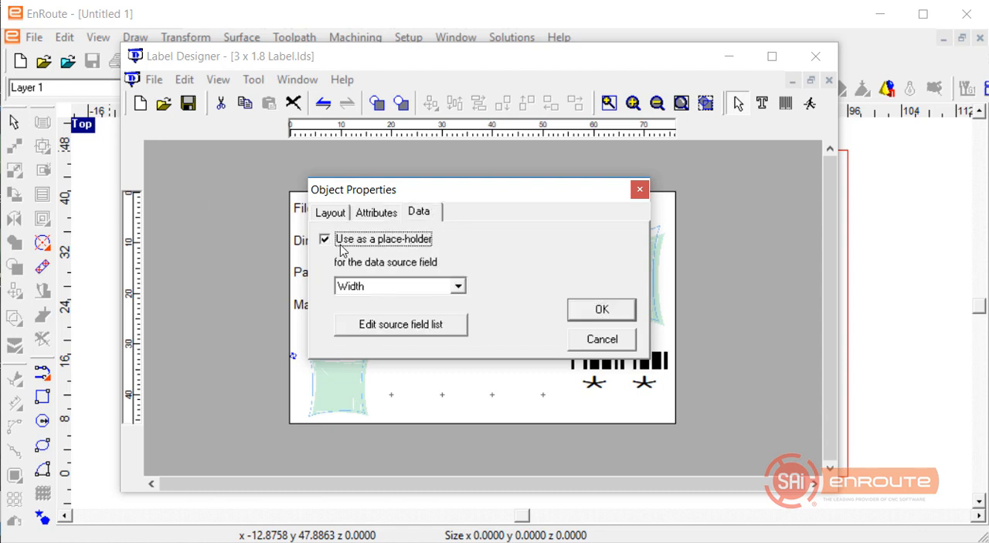
pyautogui.click(458, 286)
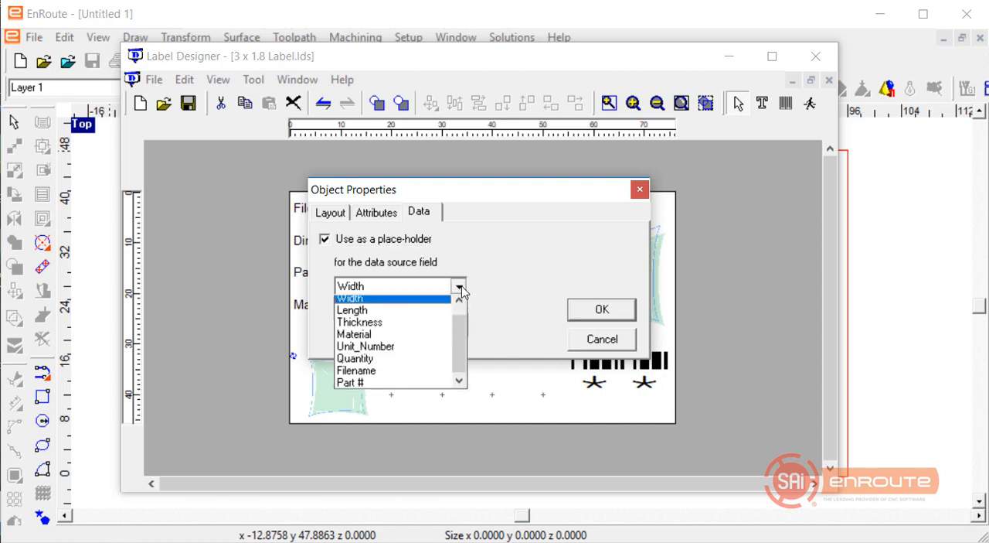
pyautogui.click(418, 303)
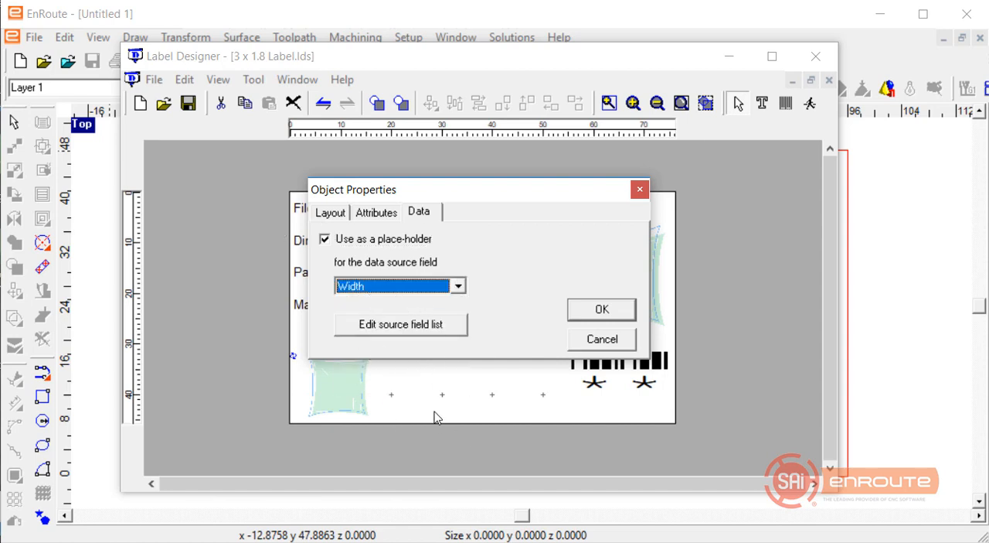
pyautogui.click(592, 312)
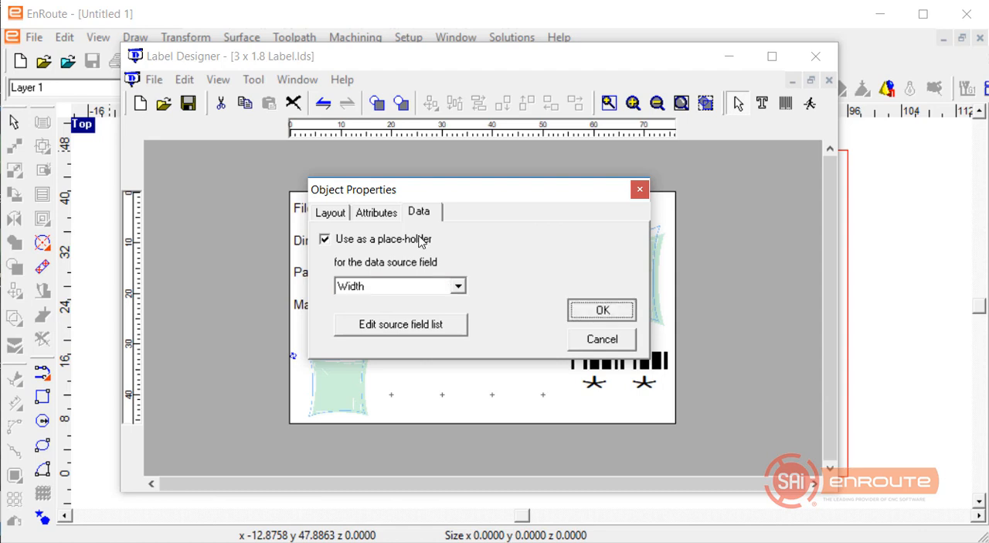
# Toggle the Fit in Width attribute of the length and thick placeholders in the Dimensions row.
pyautogui.doubleClick(477, 244)
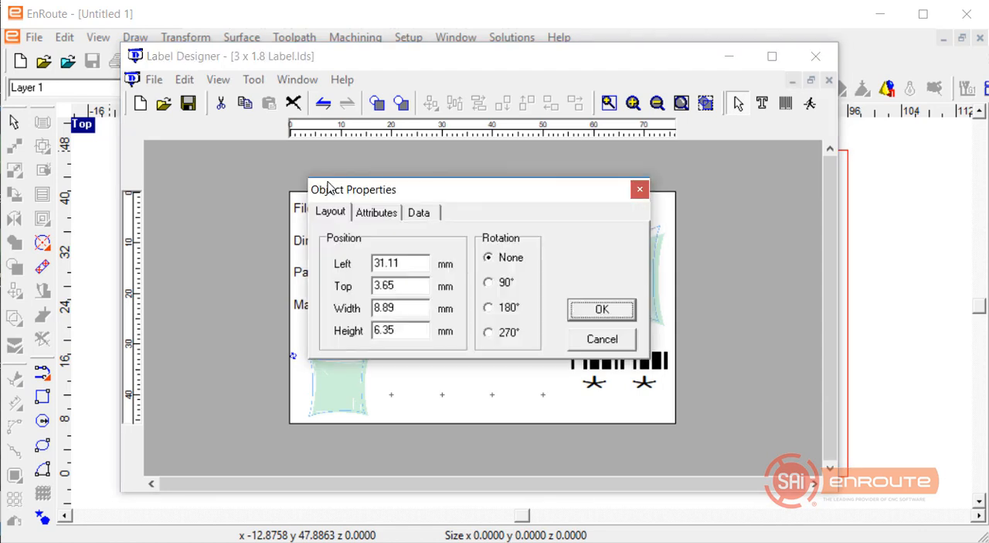
pyautogui.click(376, 212)
pyautogui.click(349, 269)
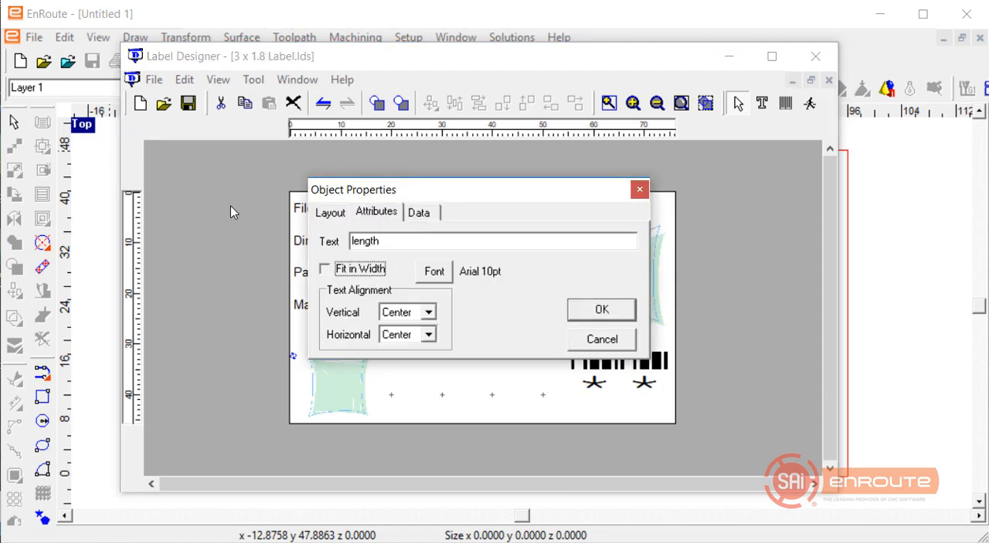
pyautogui.click(595, 318)
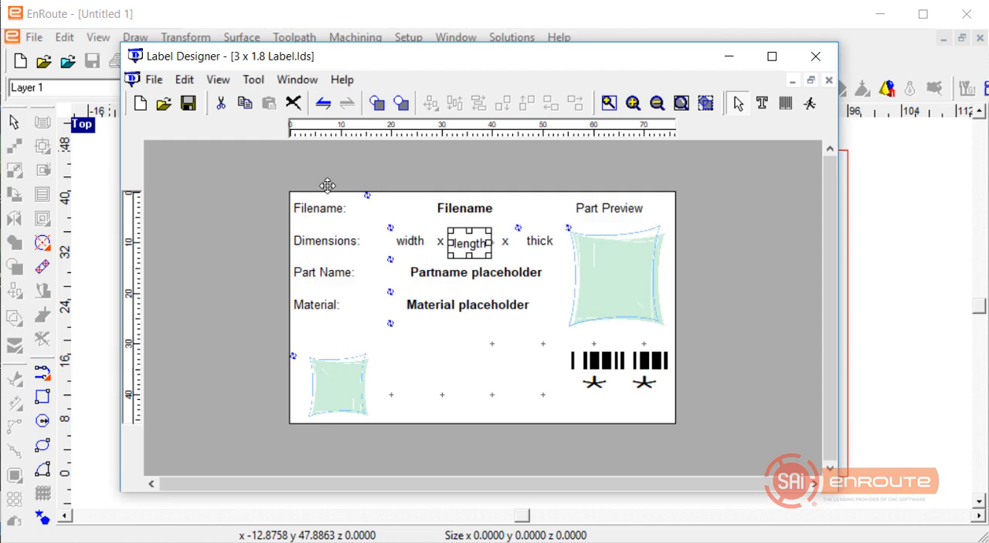
pyautogui.doubleClick(538, 245)
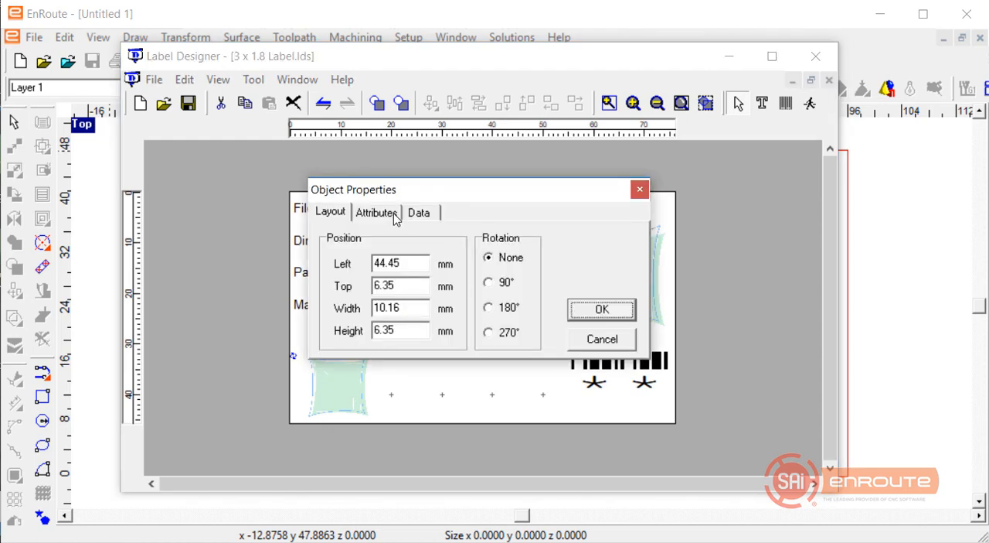
pyautogui.click(395, 215)
pyautogui.click(368, 269)
pyautogui.click(597, 308)
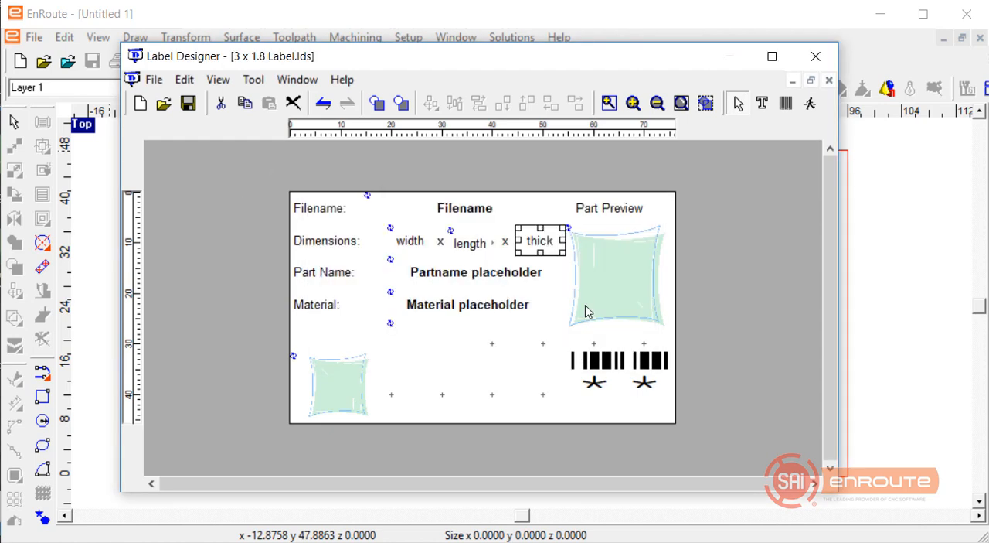
# Enable Fit in Width on the bold Partname and Material placeholders.
pyautogui.doubleClick(466, 277)
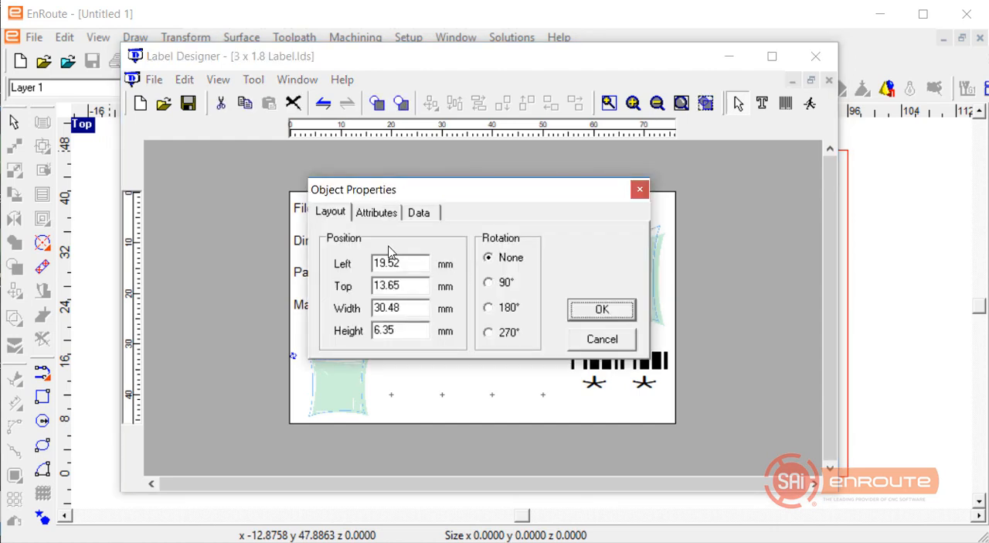
pyautogui.click(378, 217)
pyautogui.click(365, 271)
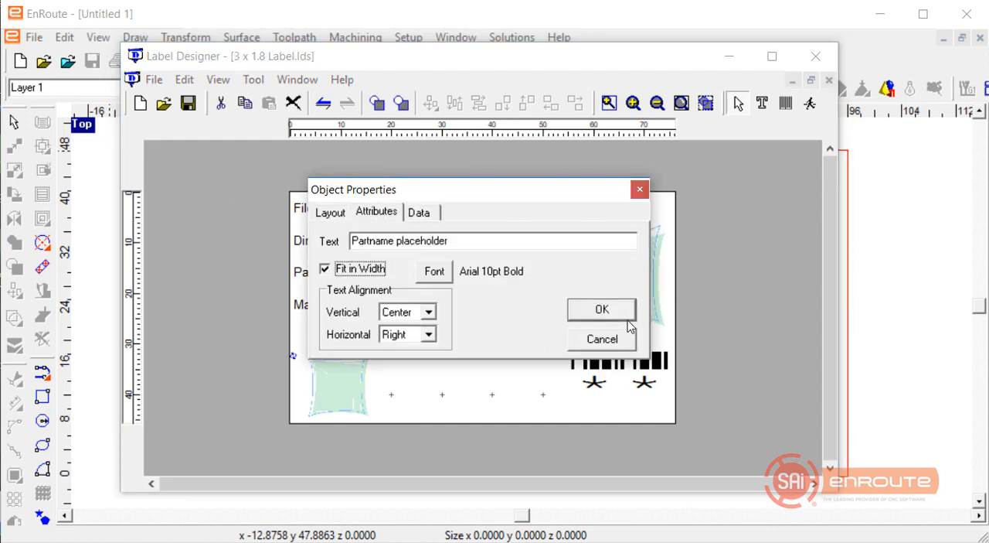
pyautogui.click(606, 311)
pyautogui.doubleClick(450, 306)
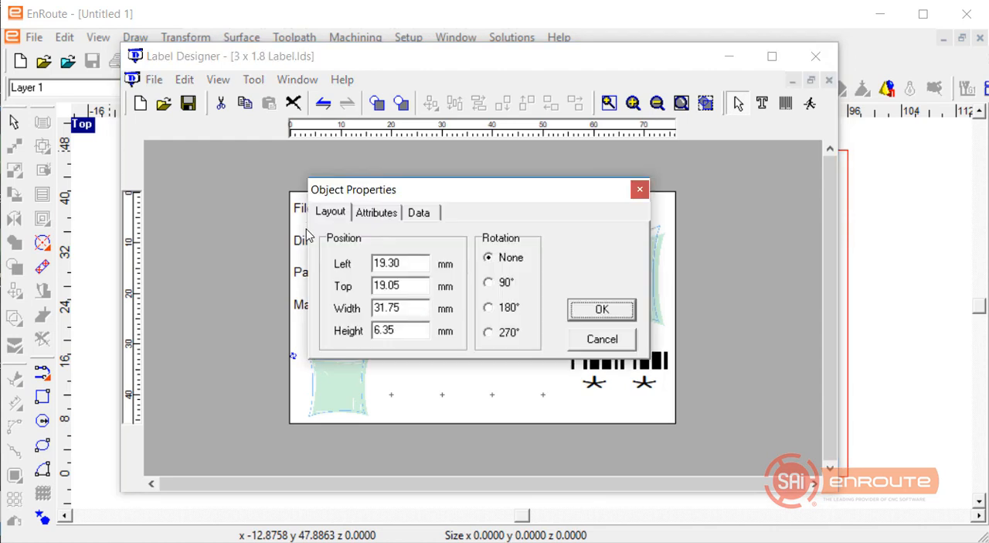
pyautogui.click(360, 217)
pyautogui.click(369, 268)
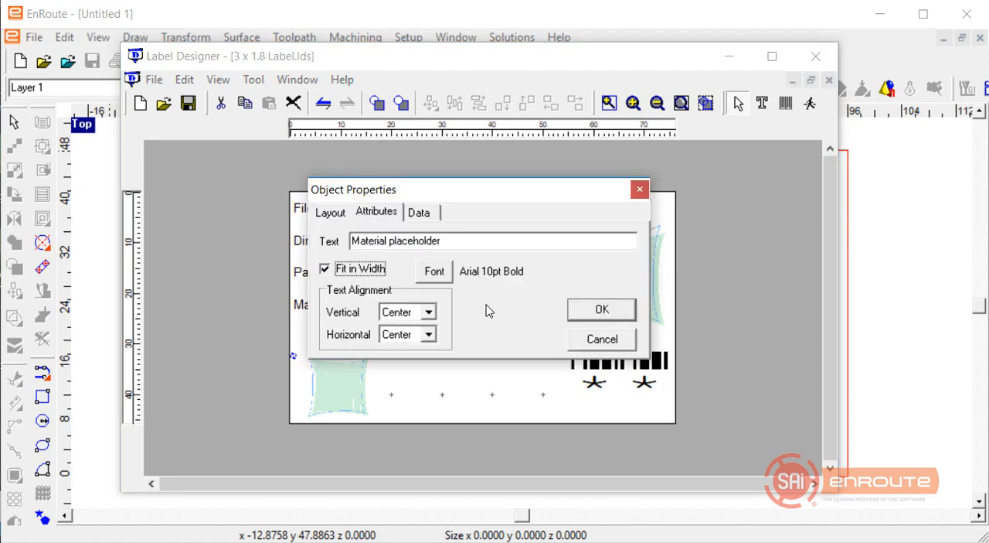
pyautogui.click(602, 310)
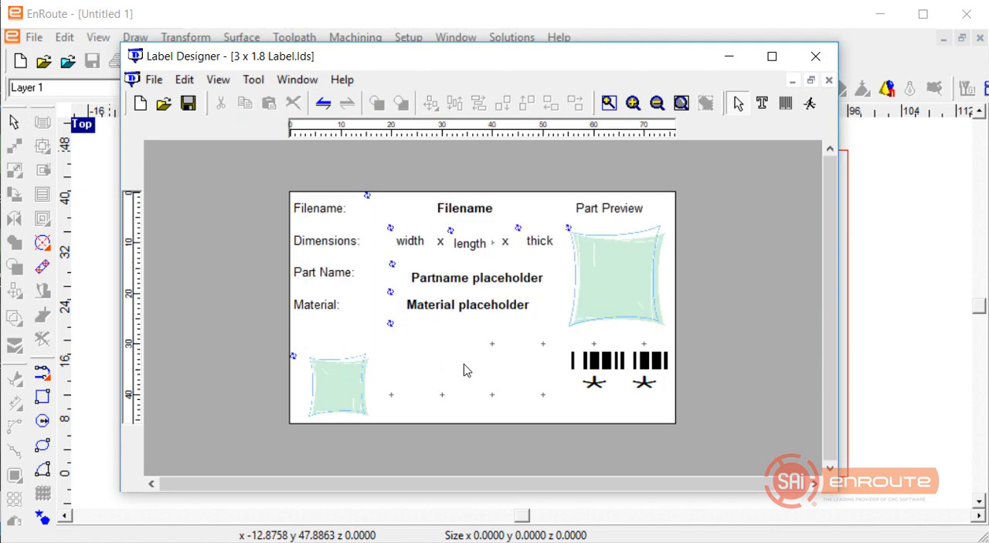
# Move the label's small image about 4 mm right and 2 mm up, and check its data source field.
pyautogui.click(346, 372)
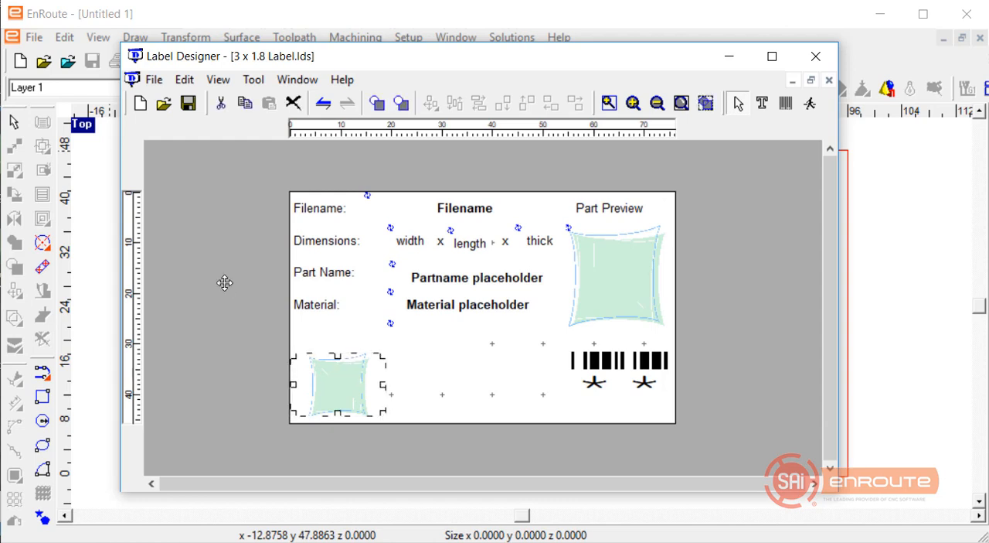
pyautogui.moveTo(347, 366); pyautogui.dragTo(366, 357)
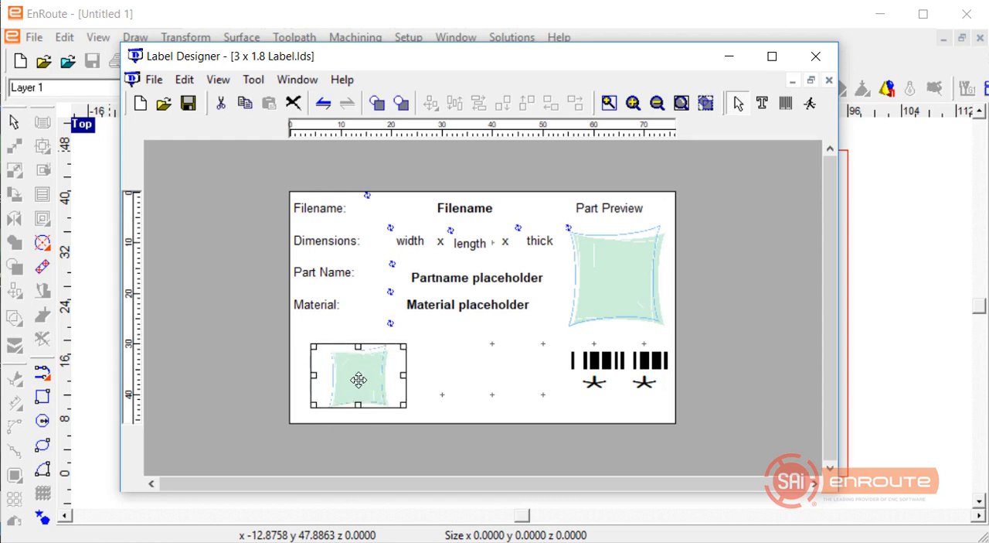
pyautogui.doubleClick(359, 380)
pyautogui.click(419, 212)
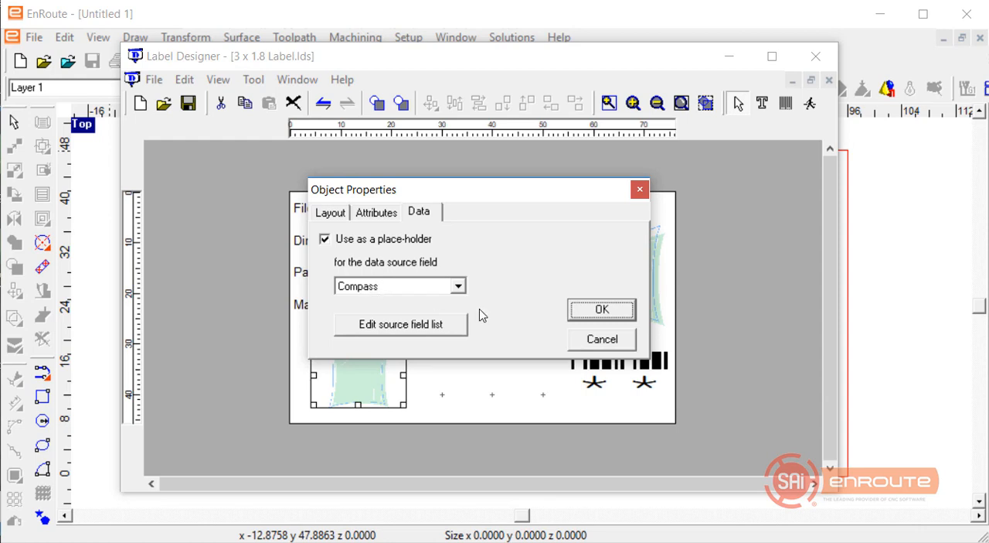
pyautogui.click(602, 345)
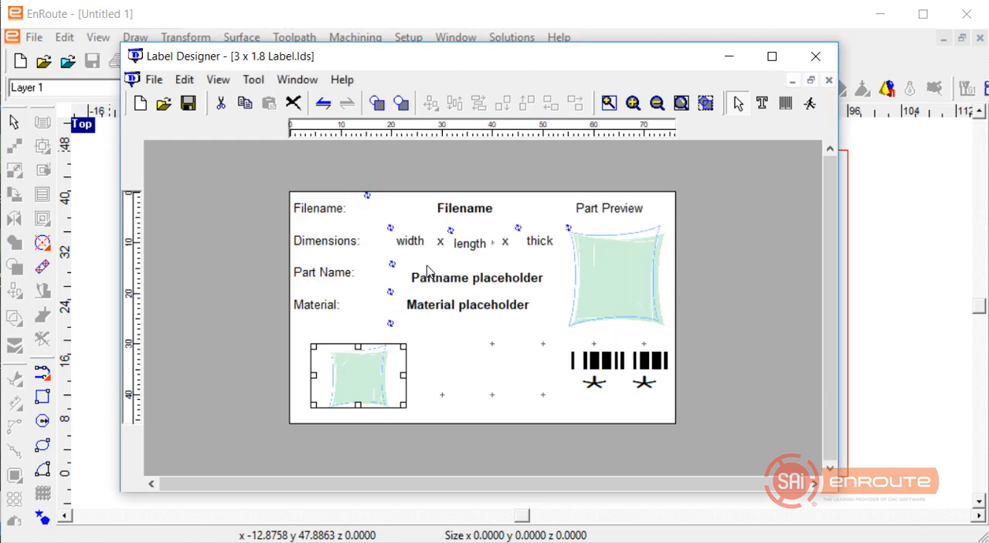
# Set the small image's place-holder data source field to Thumbnail.
pyautogui.doubleClick(342, 384)
pyautogui.click(422, 213)
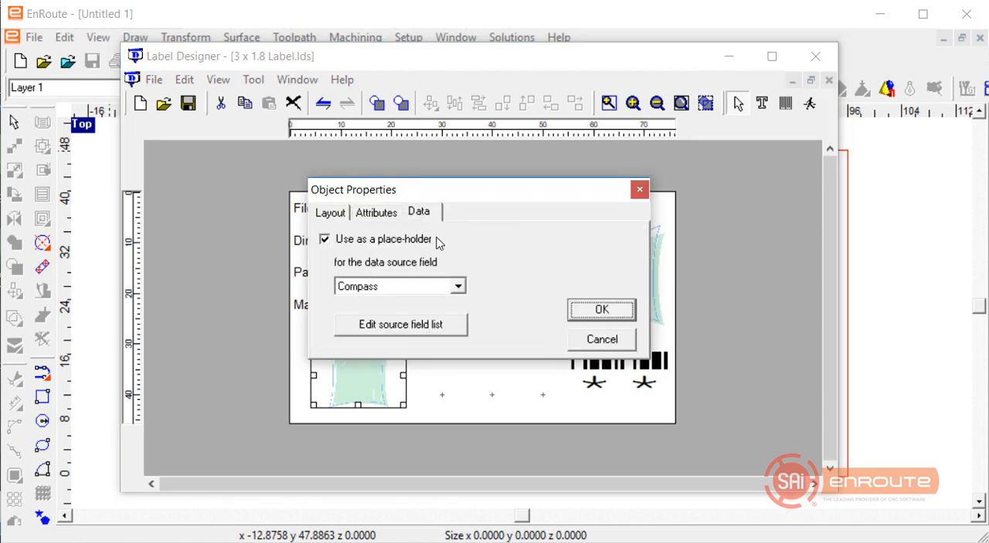
pyautogui.click(457, 286)
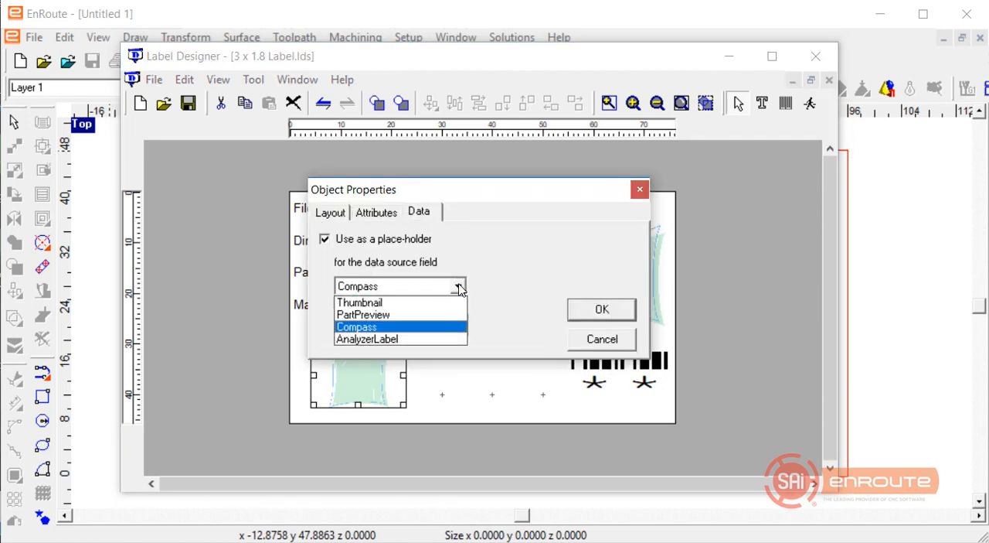
pyautogui.click(429, 305)
pyautogui.click(590, 309)
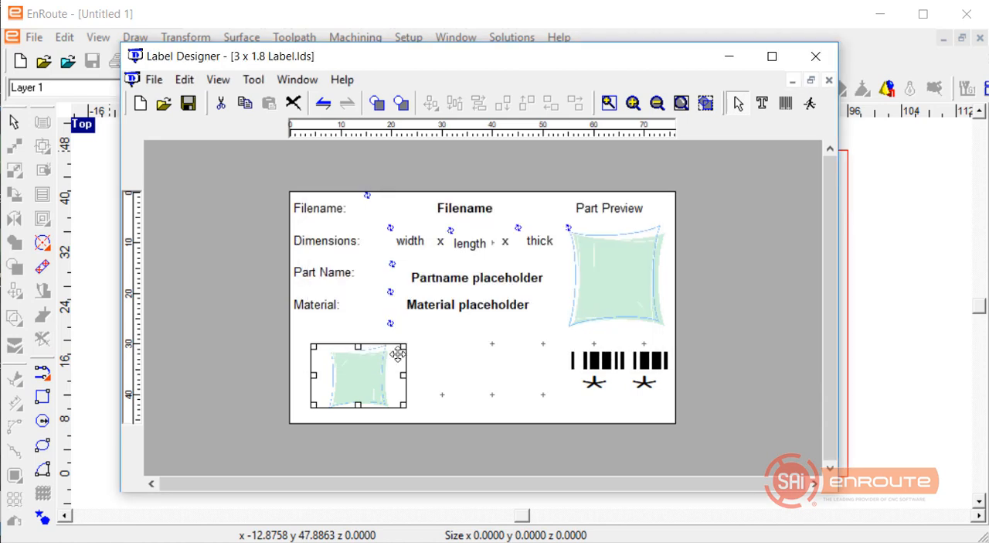
# Enlarge the thumbnail image to about 15 mm high and position it below the Material row.
pyautogui.moveTo(404, 345); pyautogui.dragTo(444, 327)
pyautogui.moveTo(439, 369); pyautogui.dragTo(470, 365)
pyautogui.moveTo(469, 331); pyautogui.dragTo(474, 322)
pyautogui.moveTo(408, 354); pyautogui.dragTo(394, 382)
pyautogui.click(492, 396)
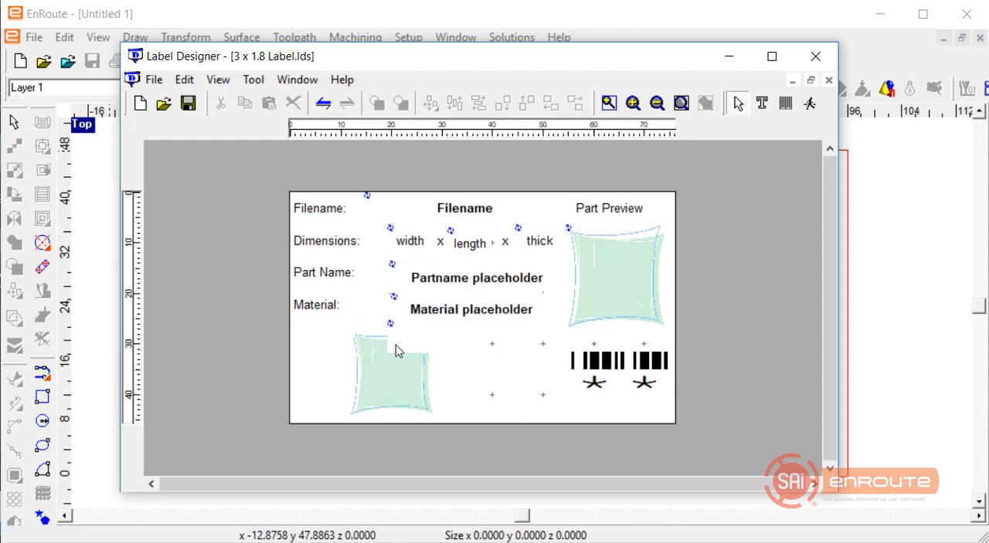
# Check which data source field the Part Preview image uses.
pyautogui.doubleClick(609, 294)
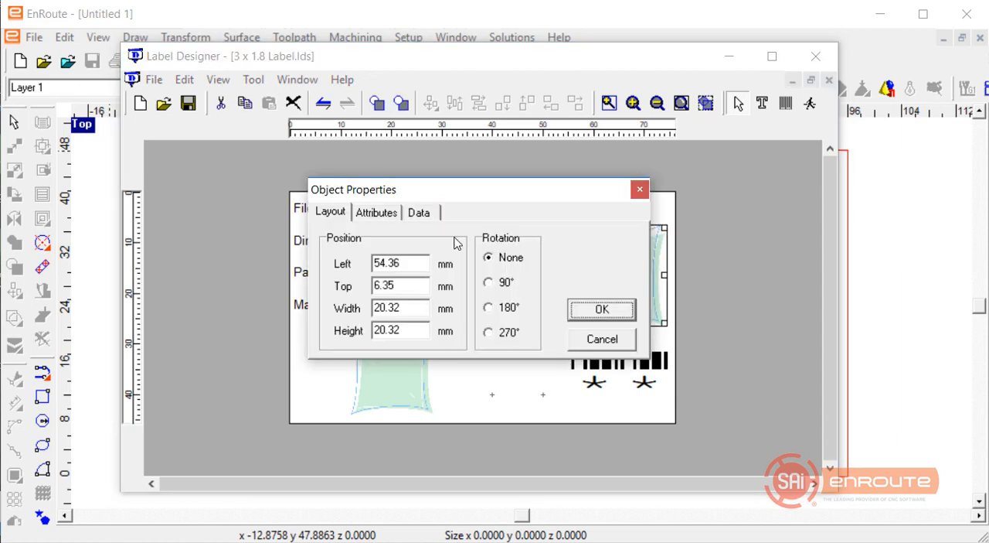
pyautogui.click(425, 216)
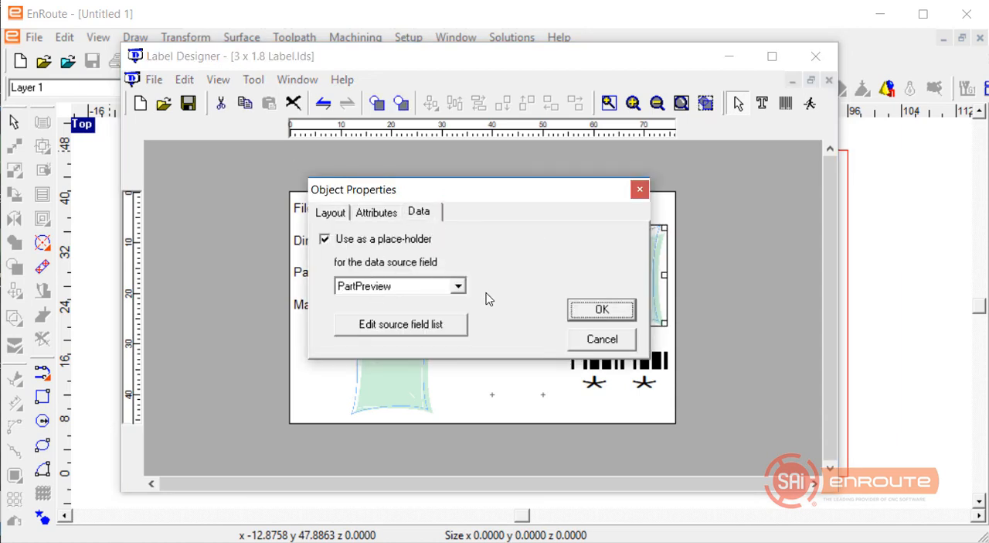
pyautogui.click(597, 309)
# Review the barcode's position and size, encoding type and data settings in its object properties.
pyautogui.press('Tab')
pyautogui.hotkey('alt', 'Return')
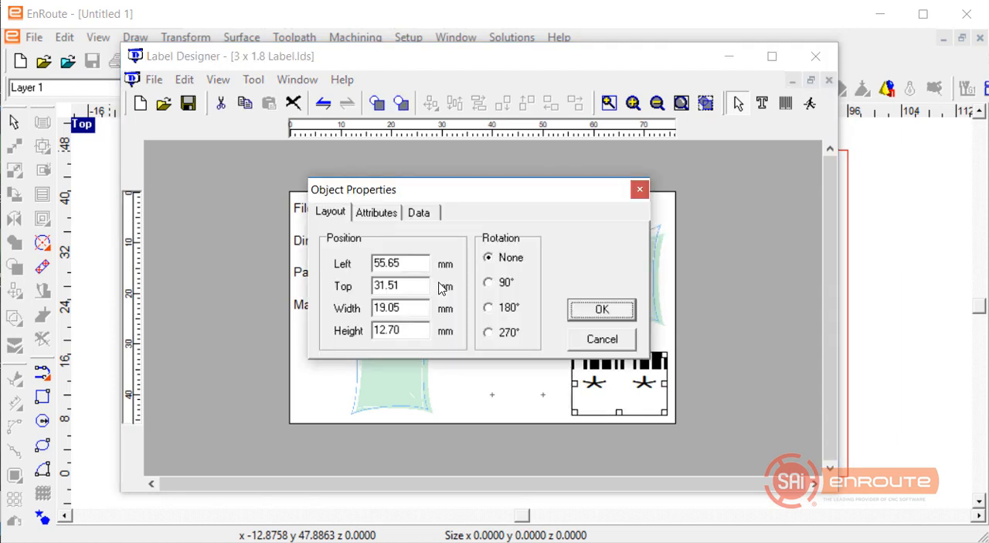
pyautogui.click(376, 214)
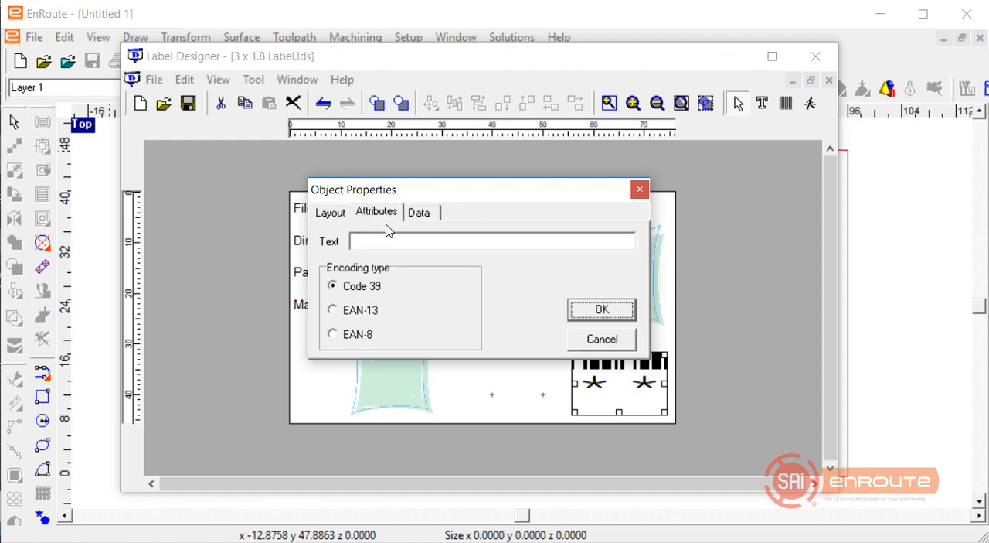
pyautogui.click(421, 213)
pyautogui.click(363, 218)
pyautogui.click(332, 213)
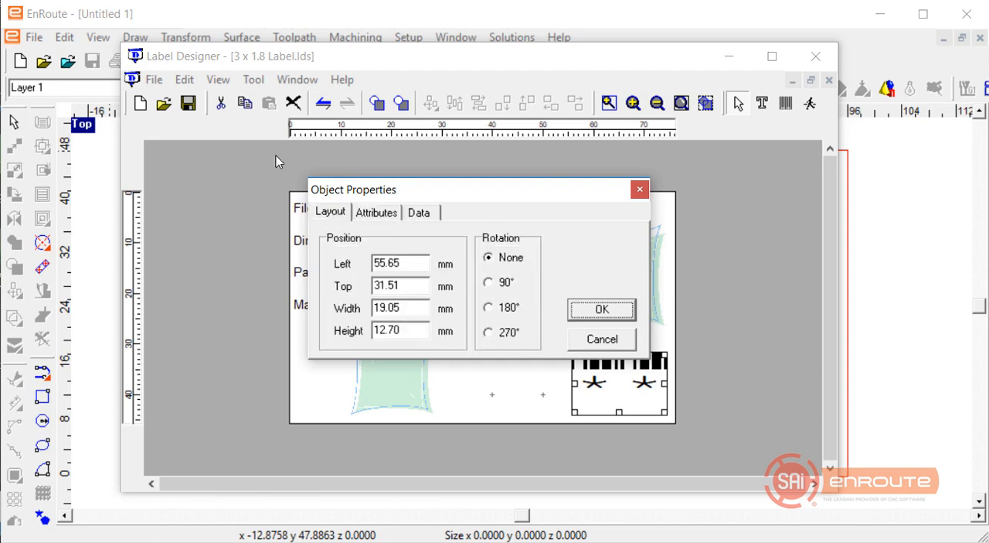
# Browse the data source fields available for the barcode's place-holder and leave its properties without changes.
pyautogui.click(419, 213)
pyautogui.click(338, 241)
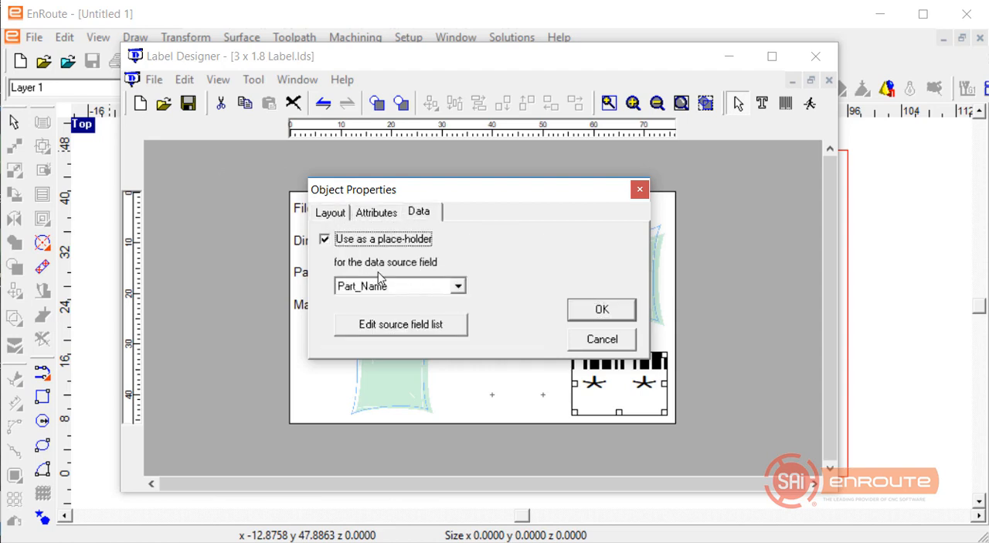
pyautogui.click(458, 285)
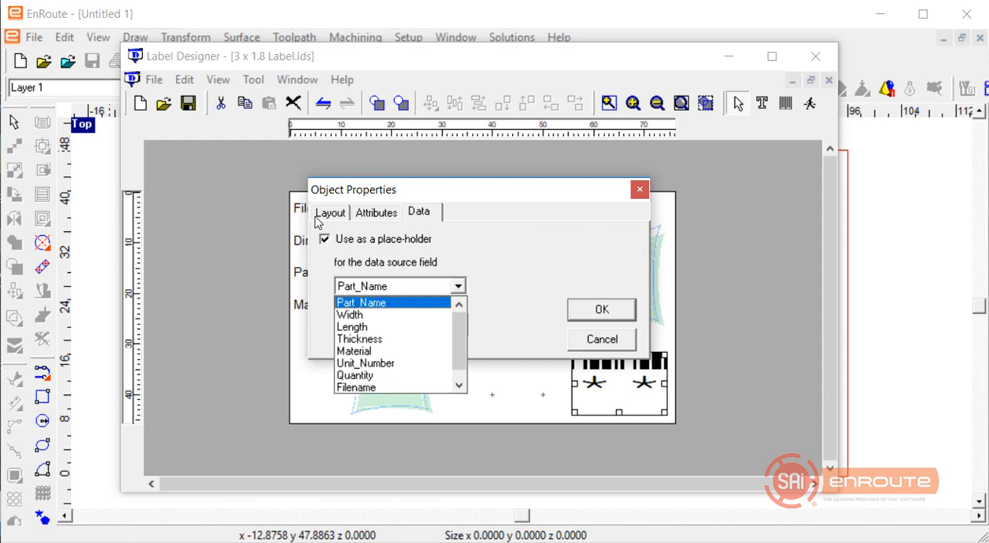
pyautogui.click(417, 303)
pyautogui.moveTo(463, 197); pyautogui.dragTo(389, 356)
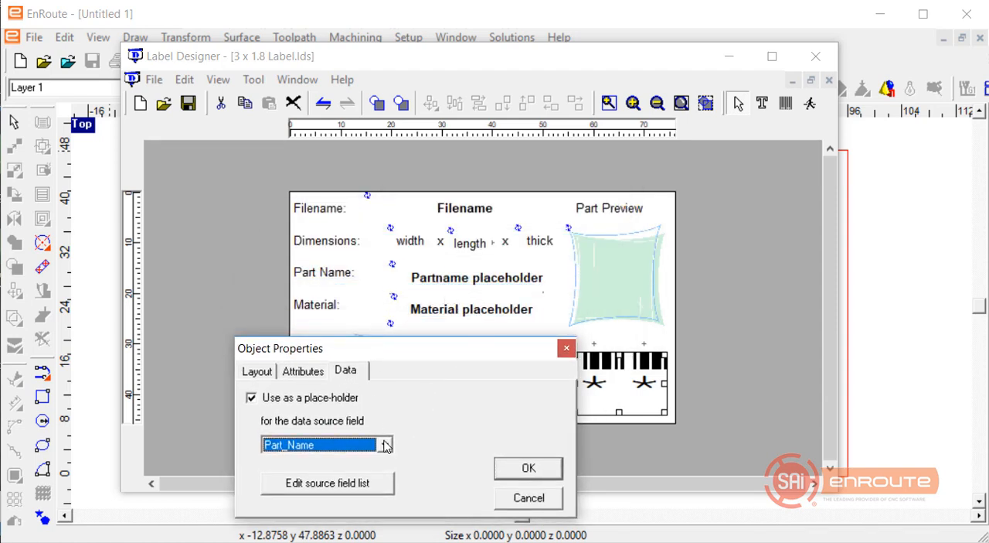
pyautogui.click(386, 445)
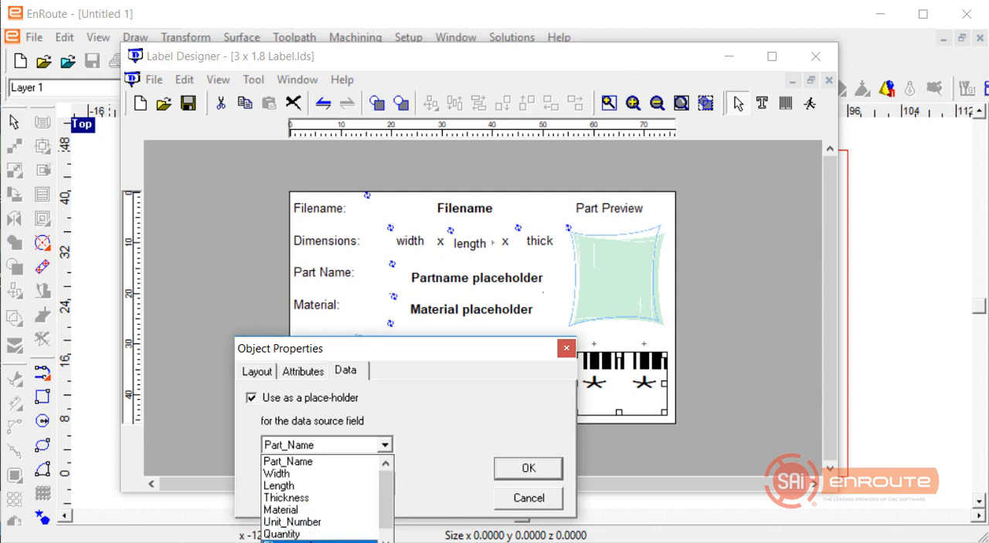
pyautogui.click(524, 504)
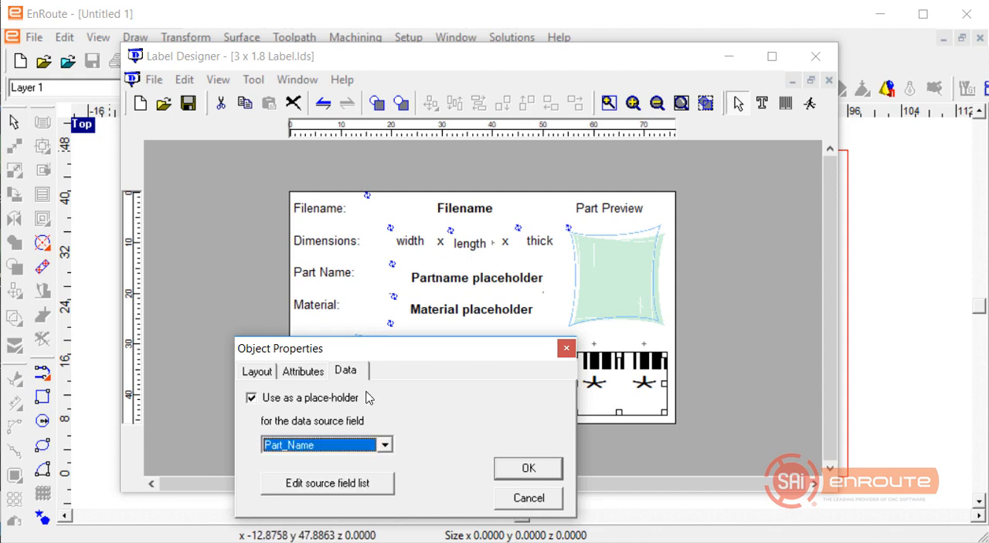
pyautogui.click(525, 500)
# Delete the barcode from the label and check the label design's name and size properties.
pyautogui.press('Delete')
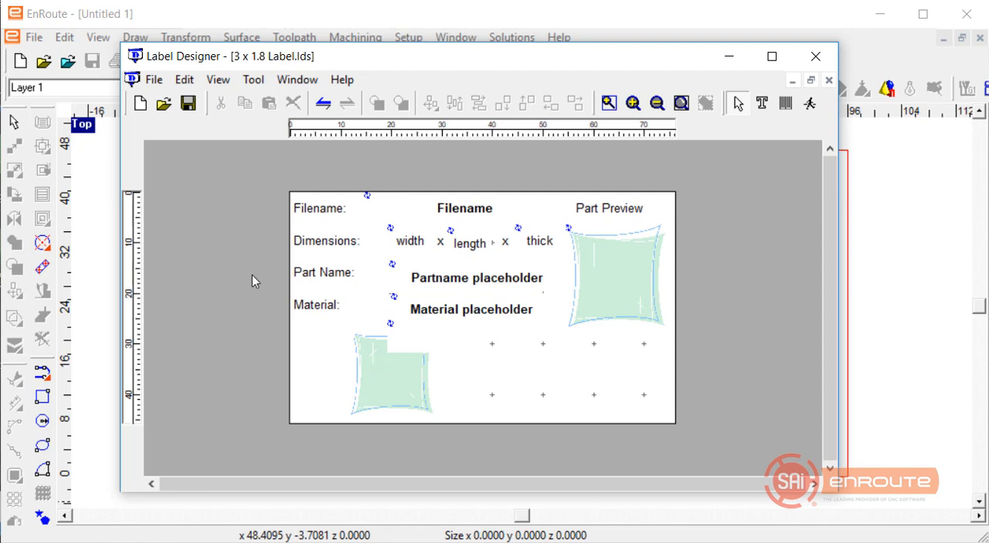
pyautogui.click(371, 369)
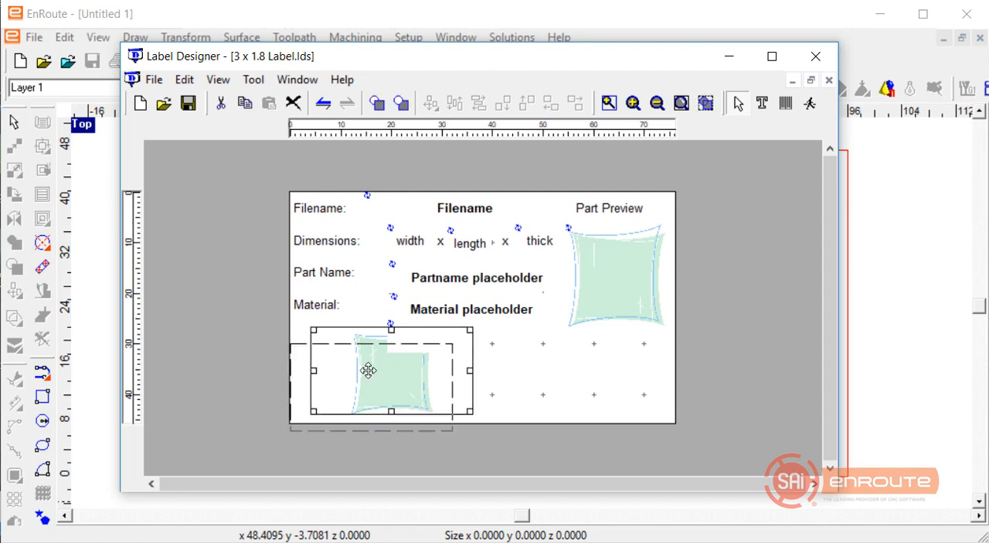
pyautogui.click(495, 345)
pyautogui.doubleClick(499, 349)
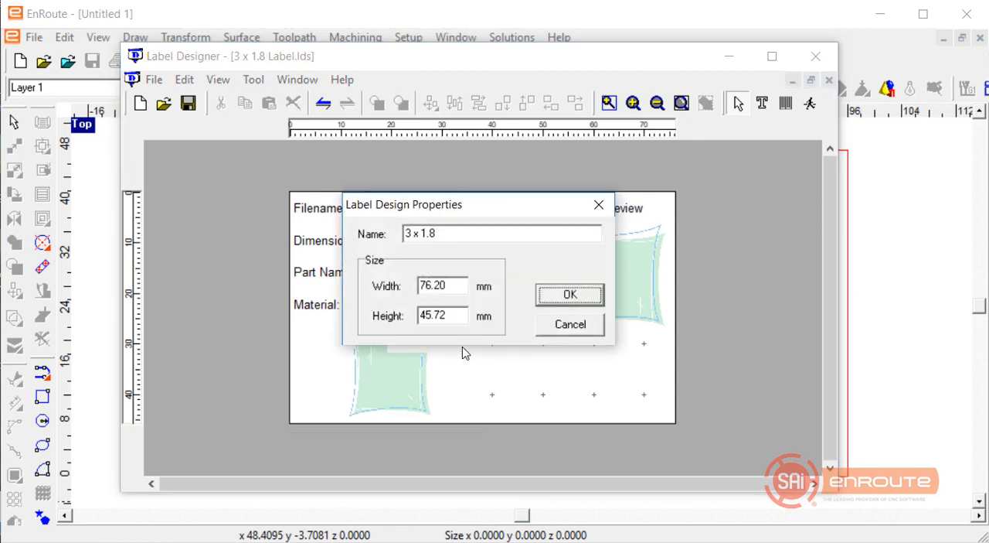
pyautogui.click(562, 326)
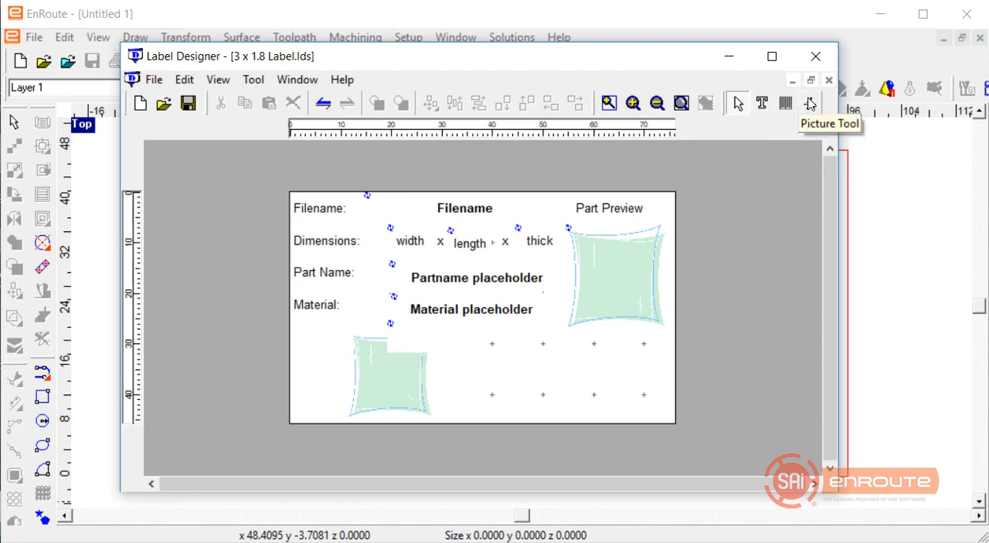
# Add a static text object reading "SAi Mfg", not used as a place-holder, and position it below the Part Preview image.
pyautogui.click(762, 103)
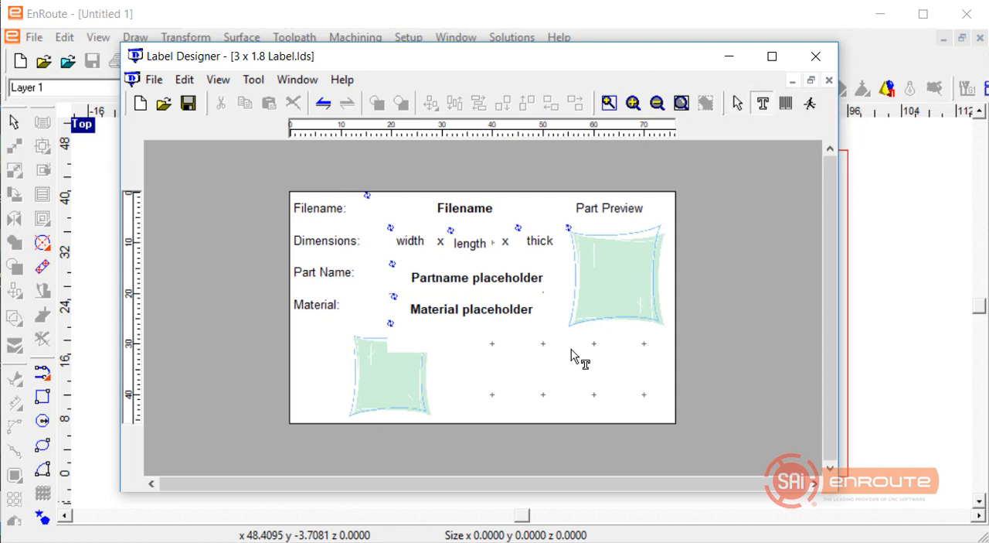
pyautogui.click(494, 381)
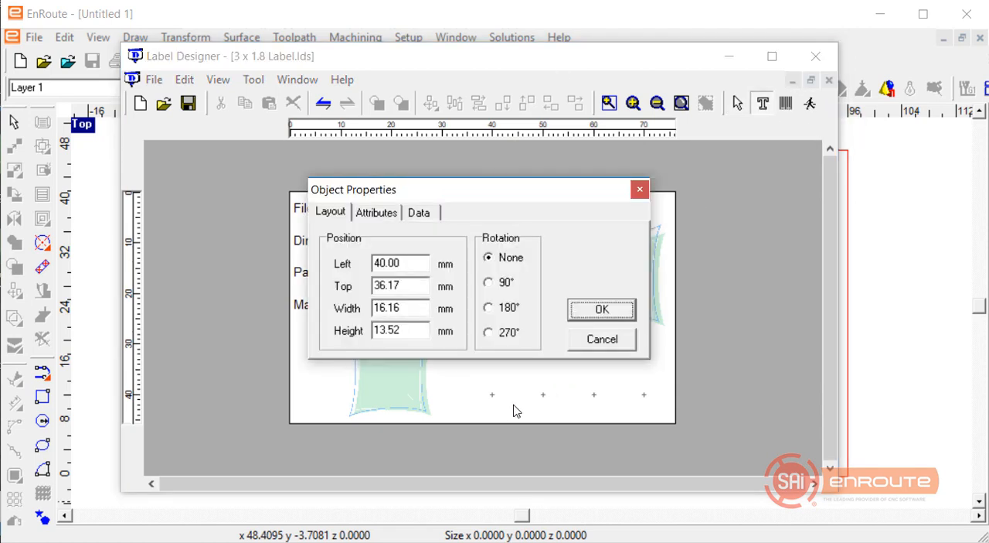
pyautogui.click(389, 214)
pyautogui.click(456, 242)
pyautogui.moveTo(456, 241); pyautogui.dragTo(95, 214)
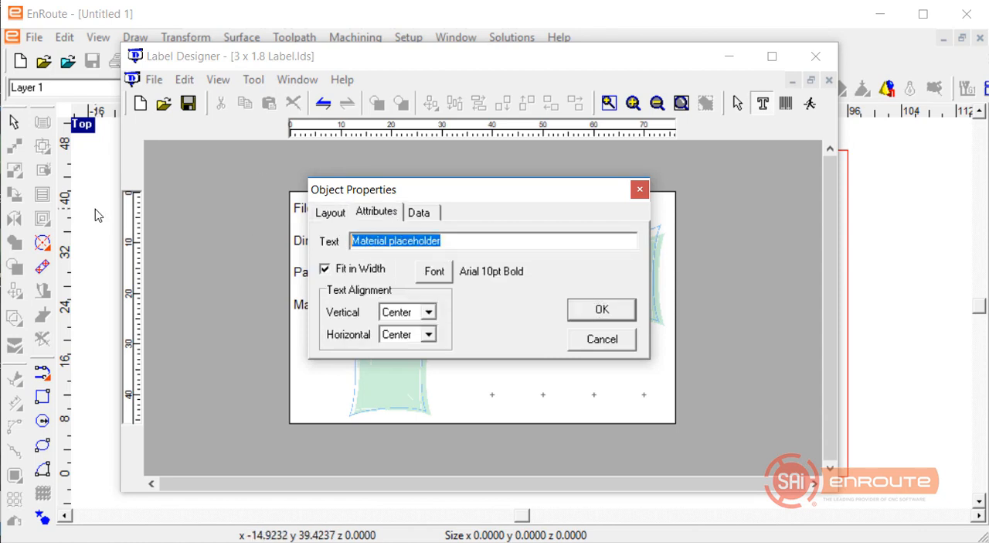
pyautogui.write('SA')
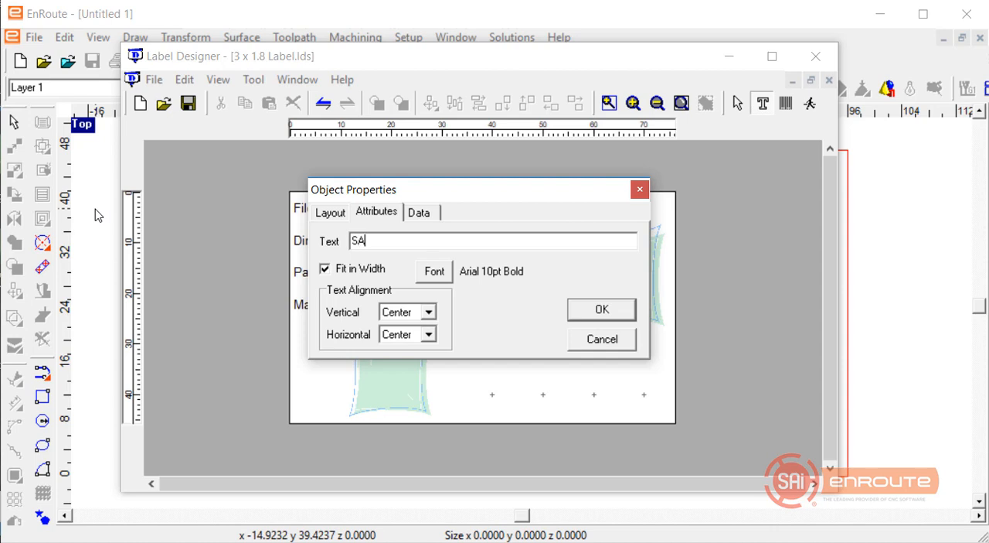
pyautogui.write('i Mfg')
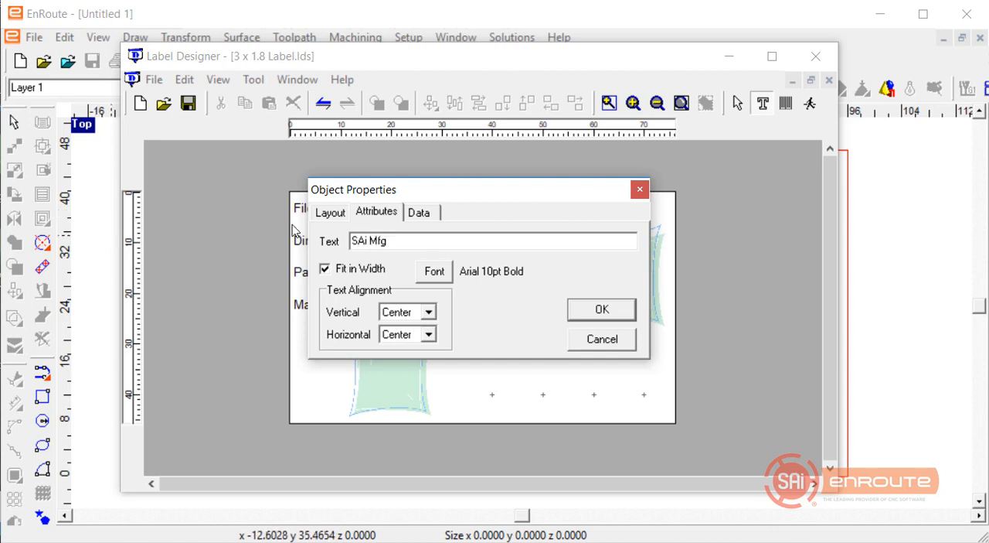
pyautogui.click(418, 212)
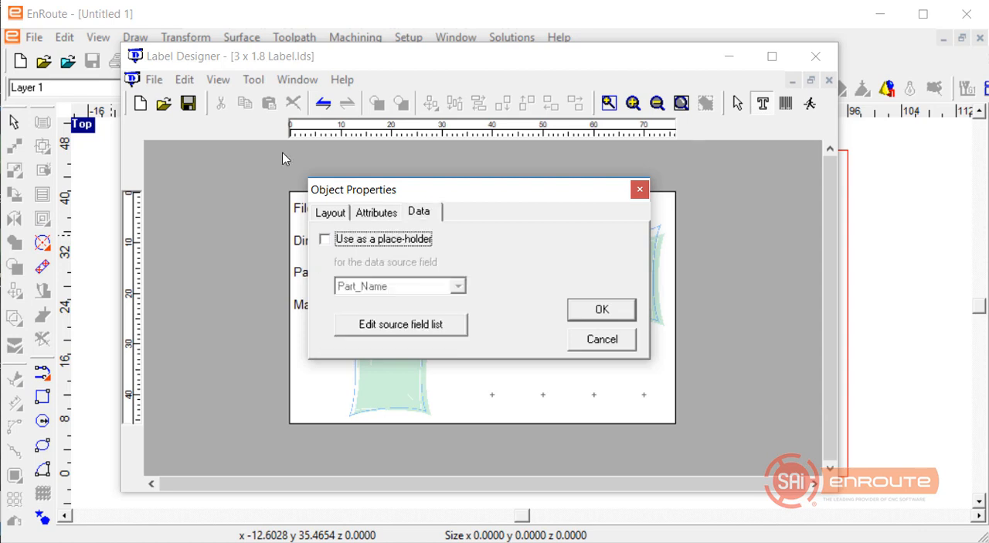
pyautogui.click(600, 313)
pyautogui.moveTo(544, 401); pyautogui.dragTo(588, 376)
pyautogui.click(469, 387)
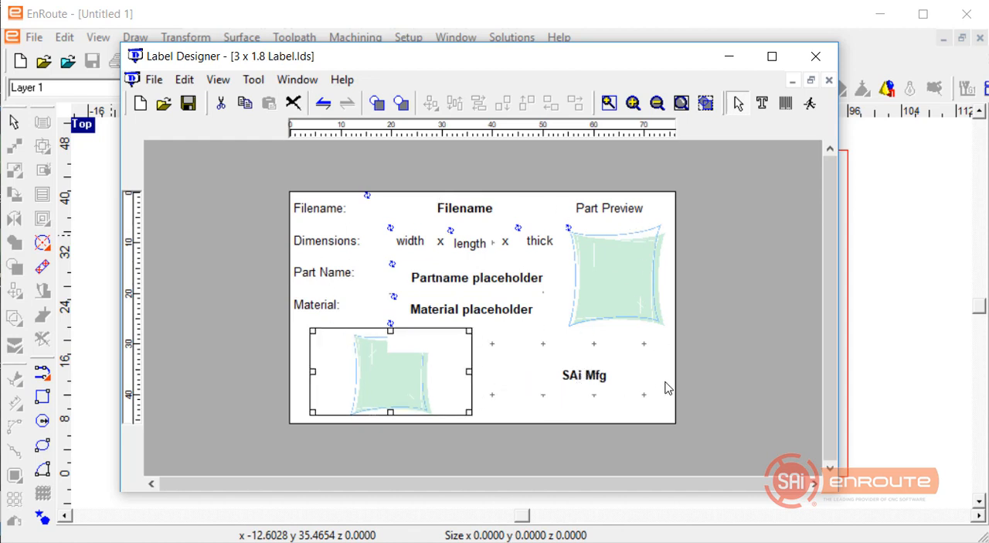
# Save the modified 3 x 1.8 label design and close Label Designer.
pyautogui.click(154, 79)
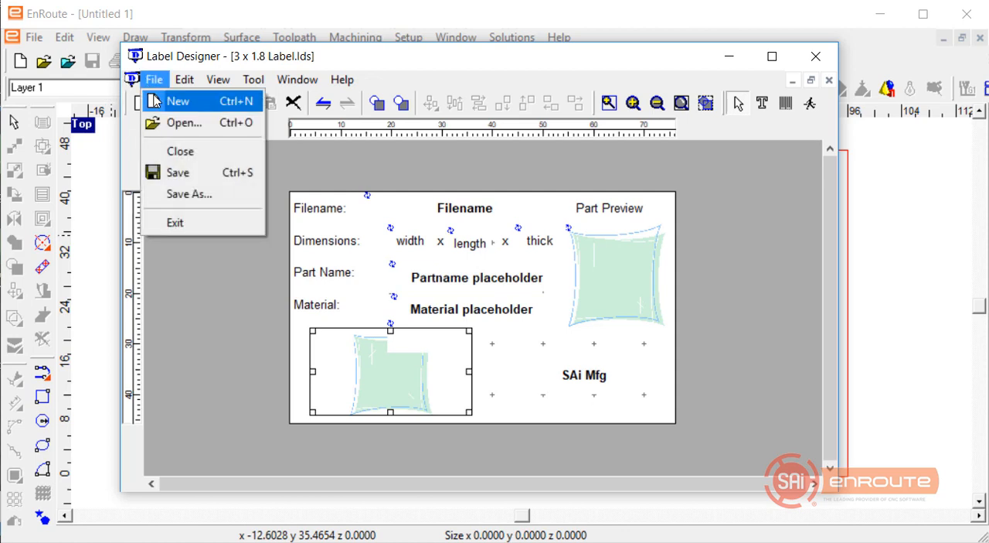
pyautogui.click(181, 172)
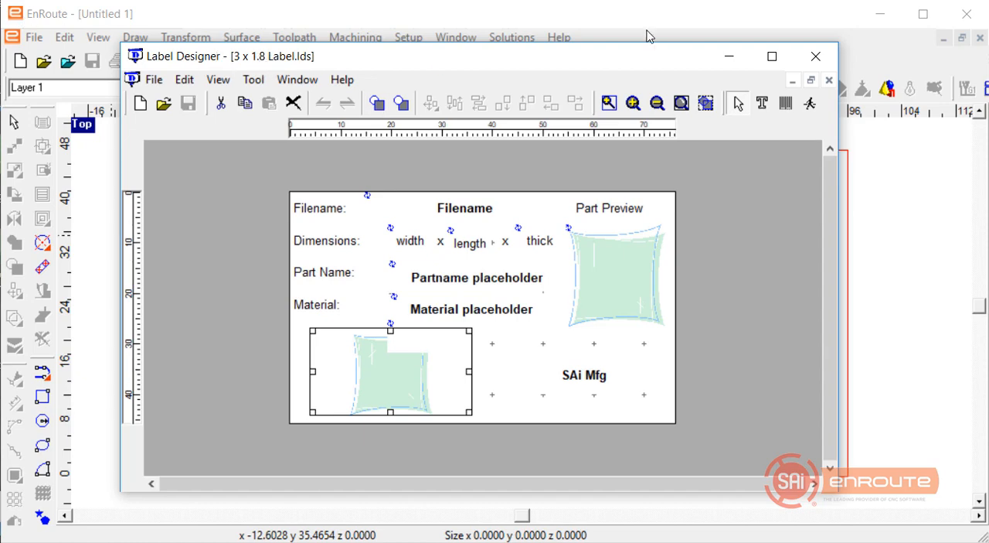
pyautogui.click(816, 56)
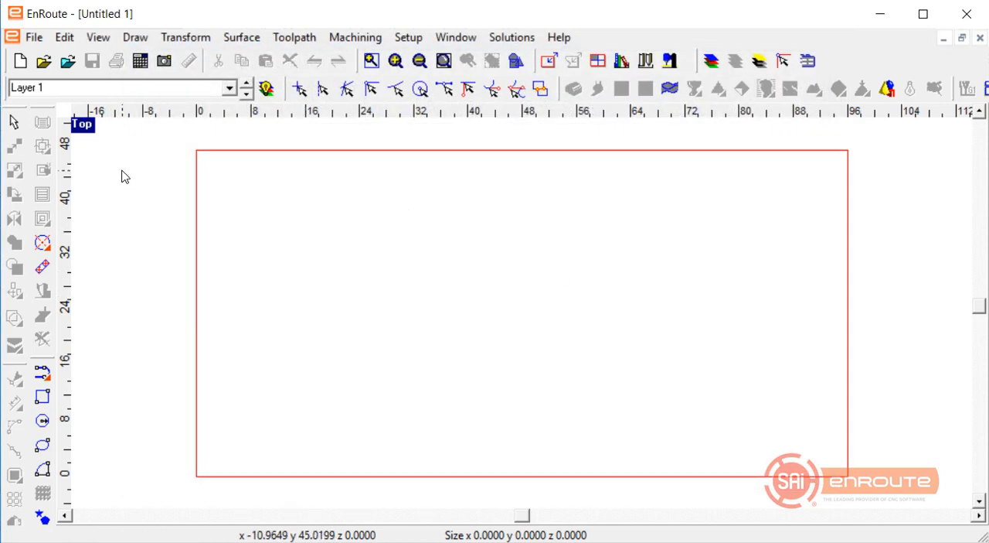
# Open Label Maker from EnRoute's automatic toolpath tools and bring up its label setup.
pyautogui.click(34, 37)
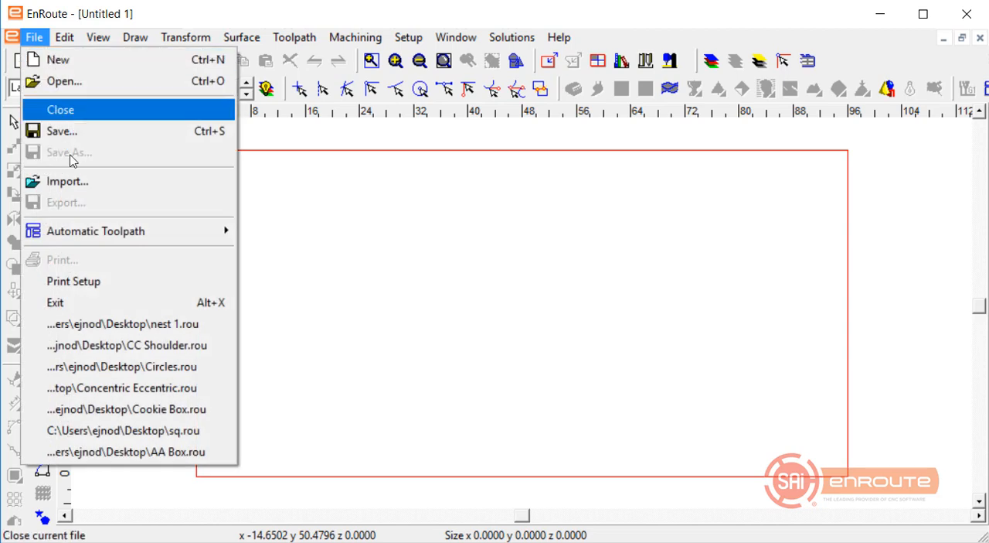
pyautogui.moveTo(97, 231)
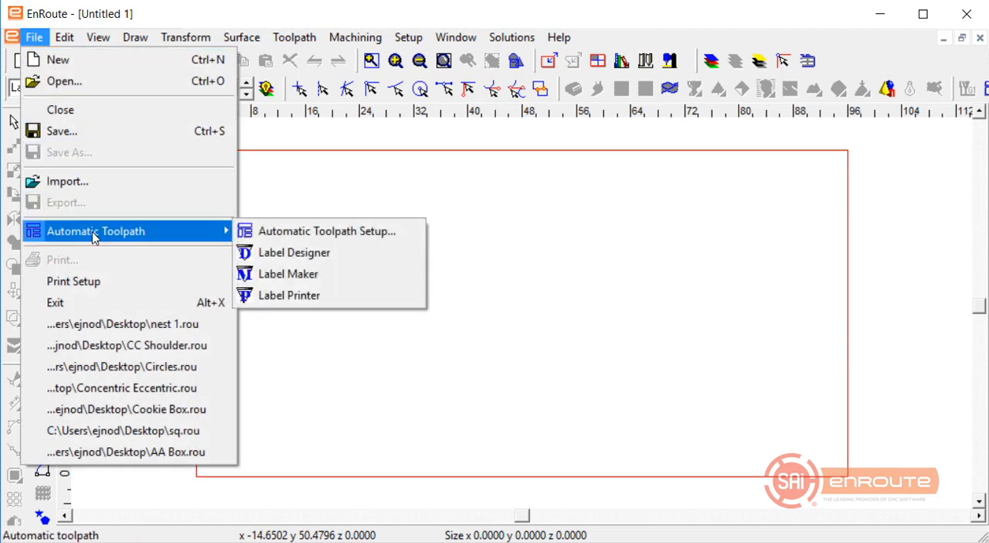
pyautogui.click(263, 281)
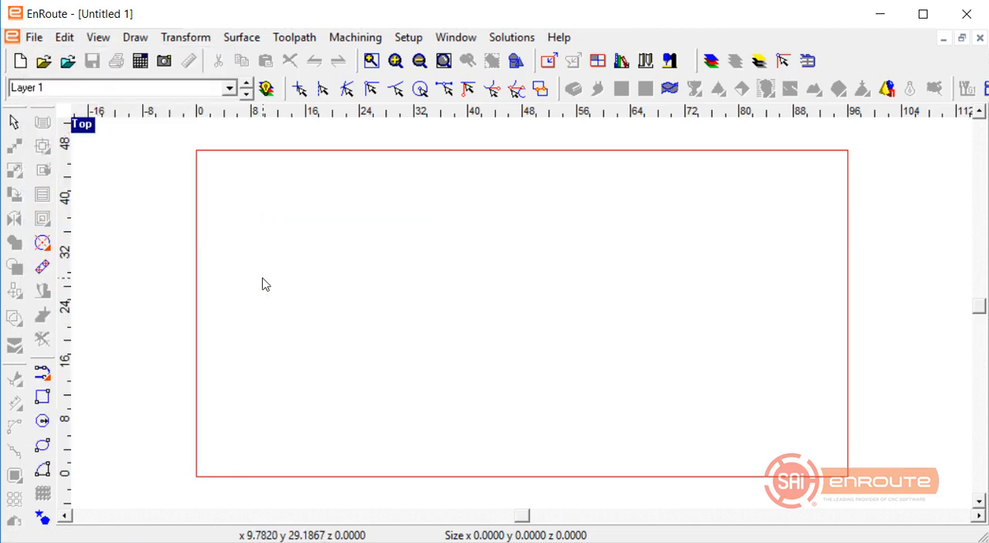
pyautogui.moveTo(414, 178); pyautogui.dragTo(338, 141)
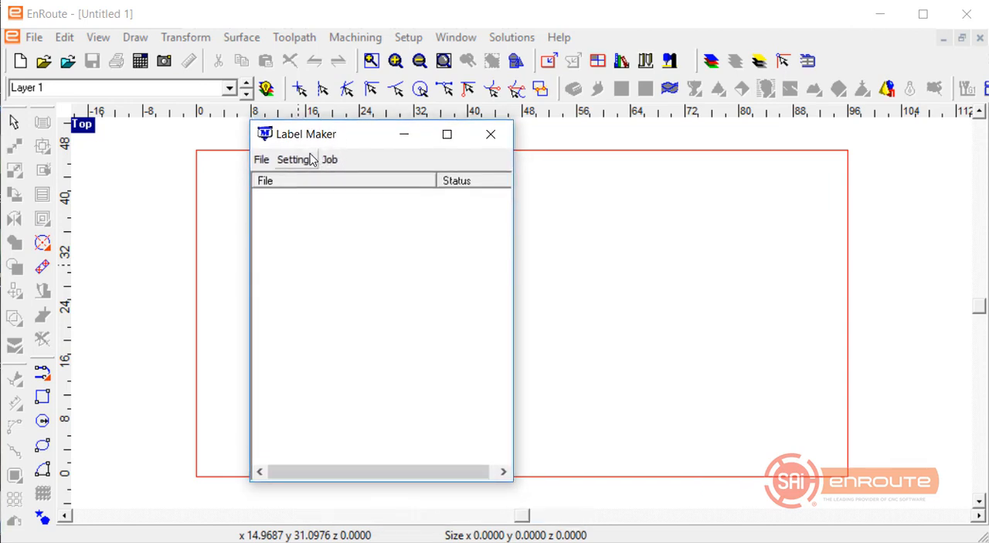
pyautogui.click(310, 160)
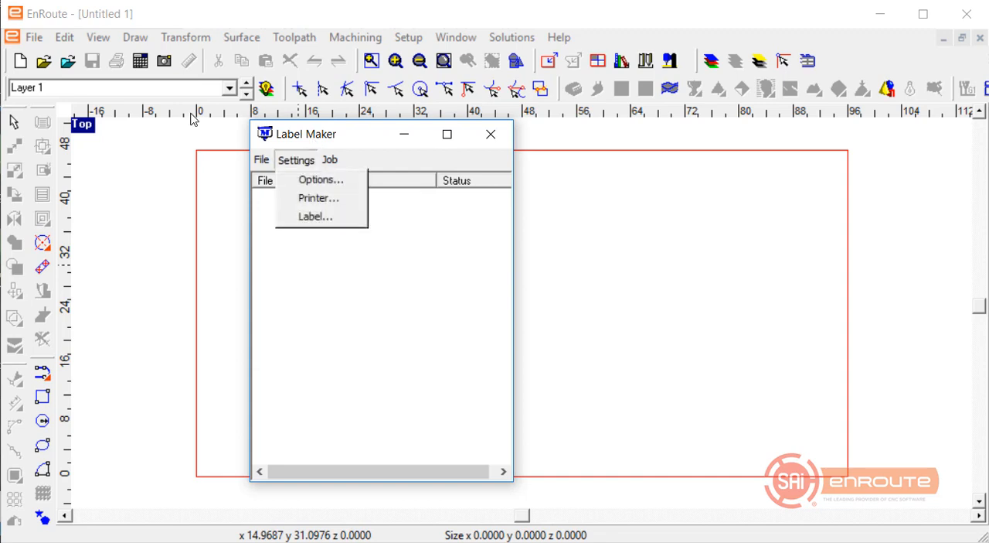
pyautogui.click(310, 223)
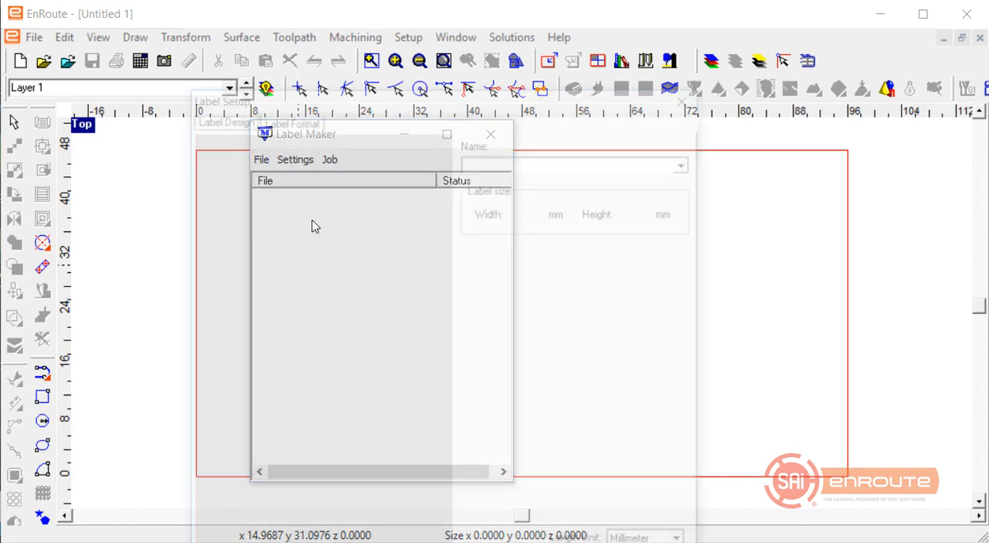
pyautogui.moveTo(394, 94); pyautogui.dragTo(313, 31)
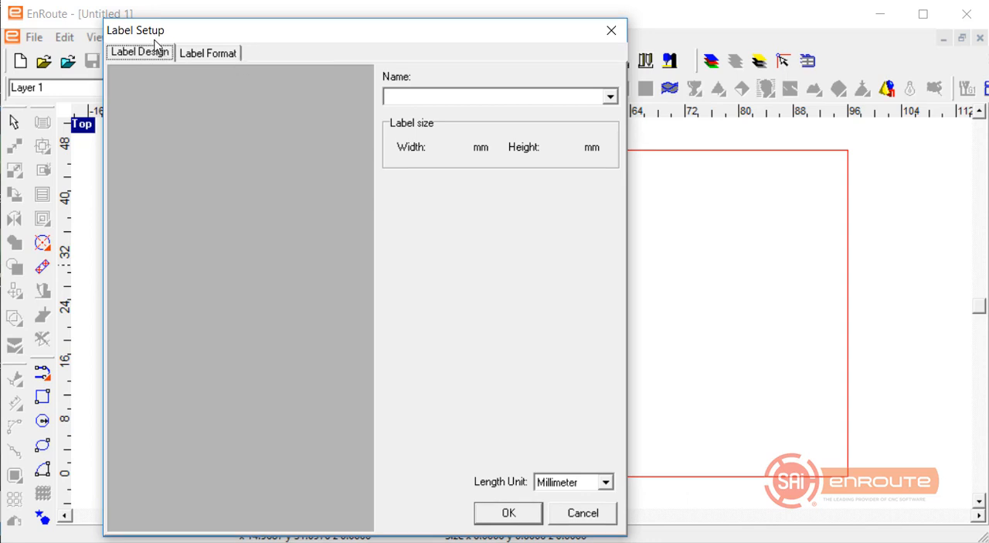
# Select the 3 x 1.8 Avery 5199 label format for the label sheet.
pyautogui.click(225, 54)
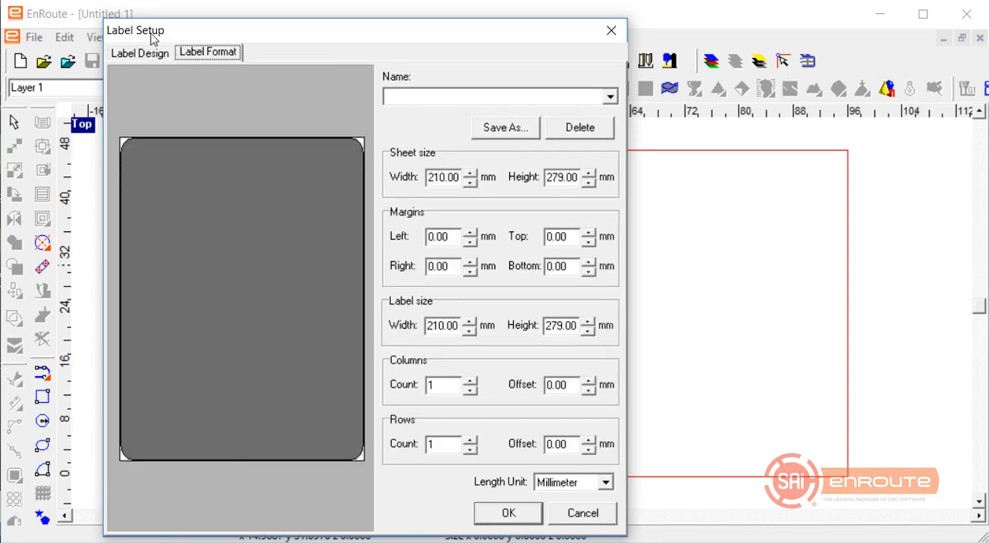
pyautogui.click(610, 98)
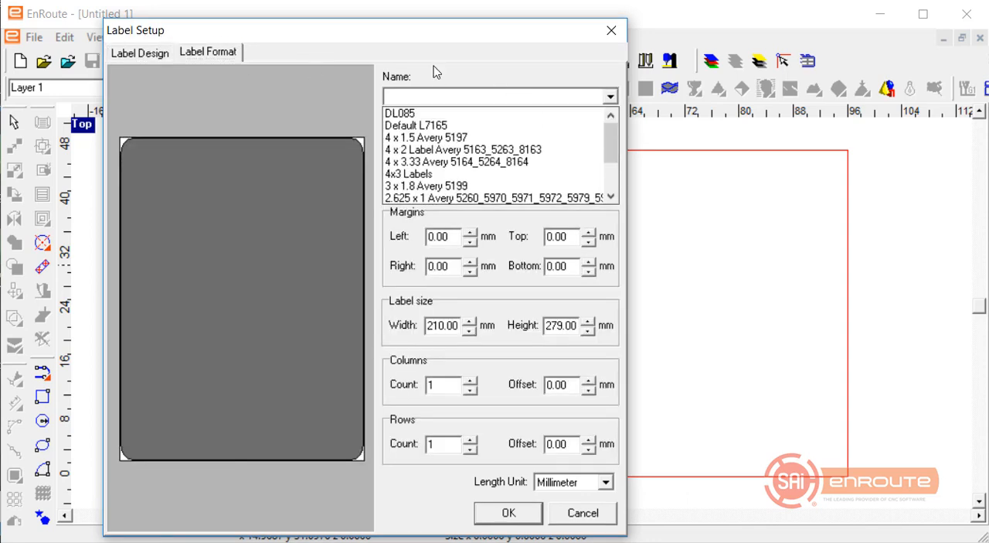
pyautogui.click(426, 185)
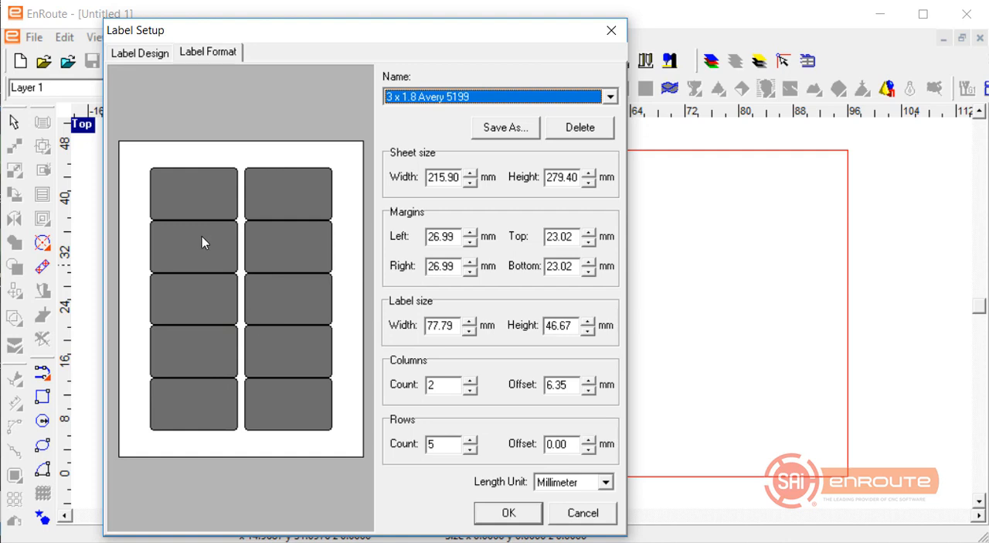
pyautogui.click(136, 54)
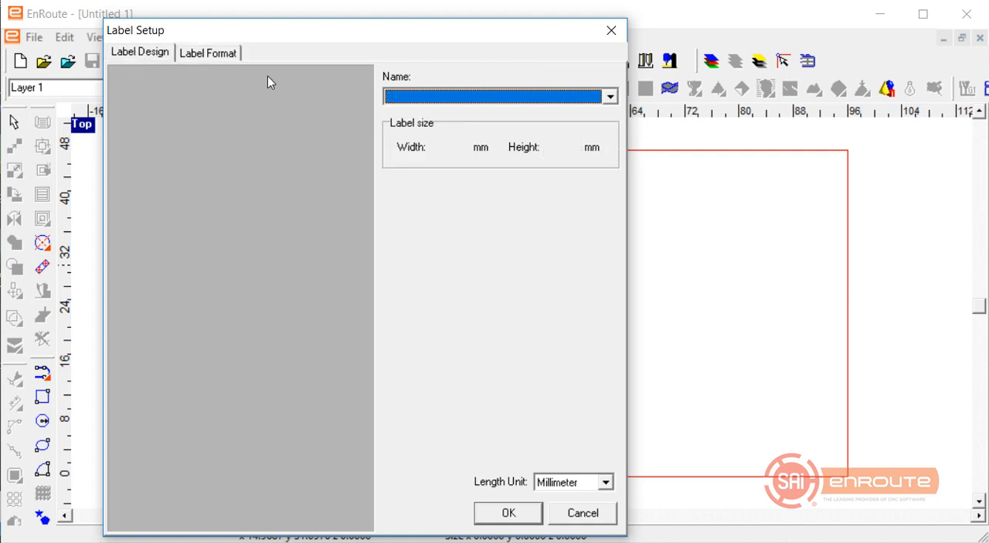
# Set the label format to Single Roll 100x73.
pyautogui.click(207, 53)
pyautogui.click(610, 97)
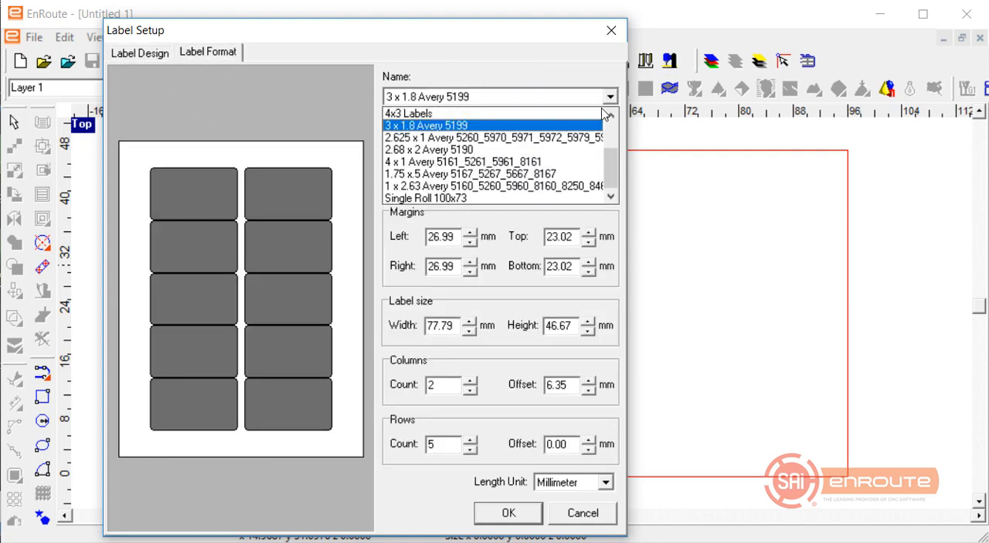
pyautogui.press('Return')
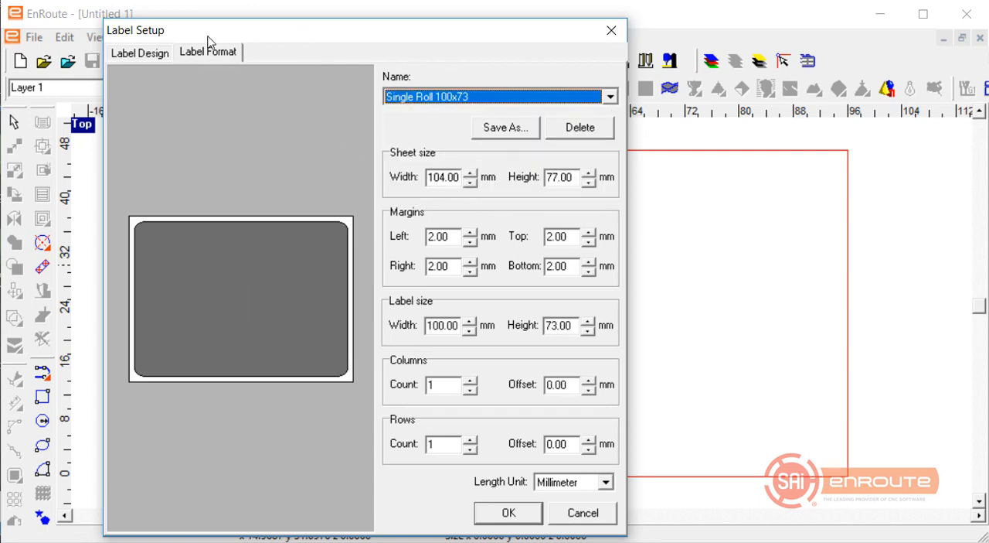
# Set the label setup's length unit to Inch and apply the label settings.
pyautogui.click(140, 53)
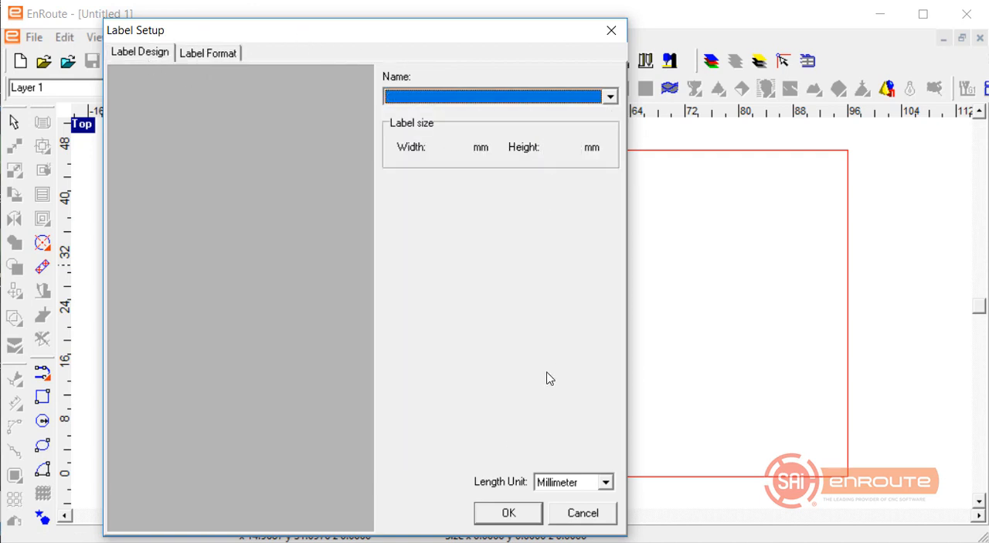
pyautogui.click(605, 481)
pyautogui.click(588, 523)
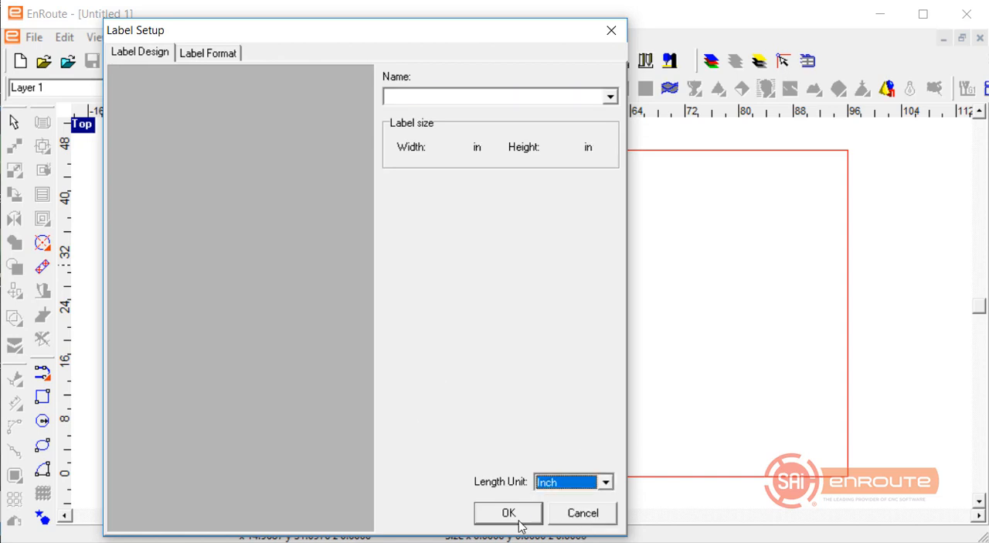
pyautogui.click(507, 513)
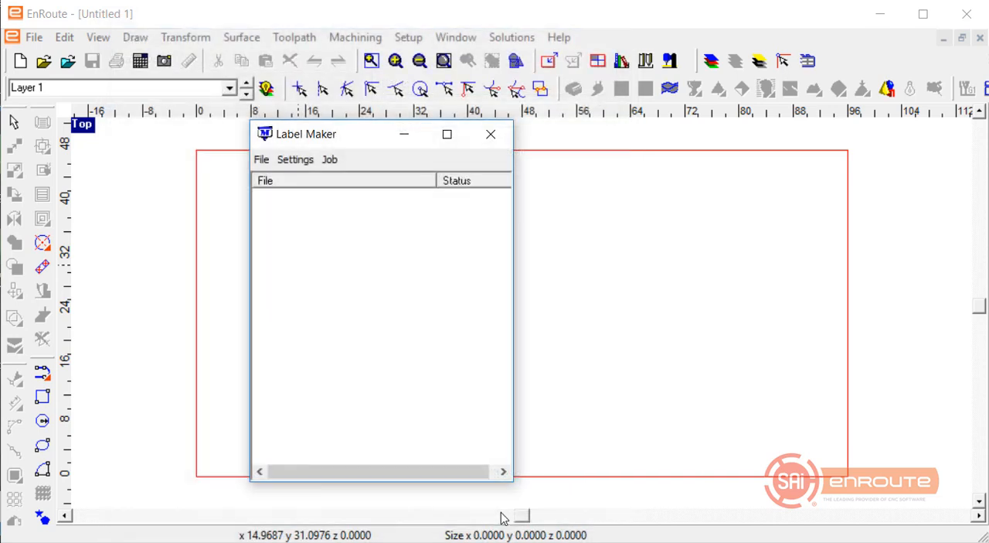
# Reopen Label Maker's label setup, apply the 3 x 1.8 Avery 5199 label format, and minimize Label Maker.
pyautogui.click(297, 161)
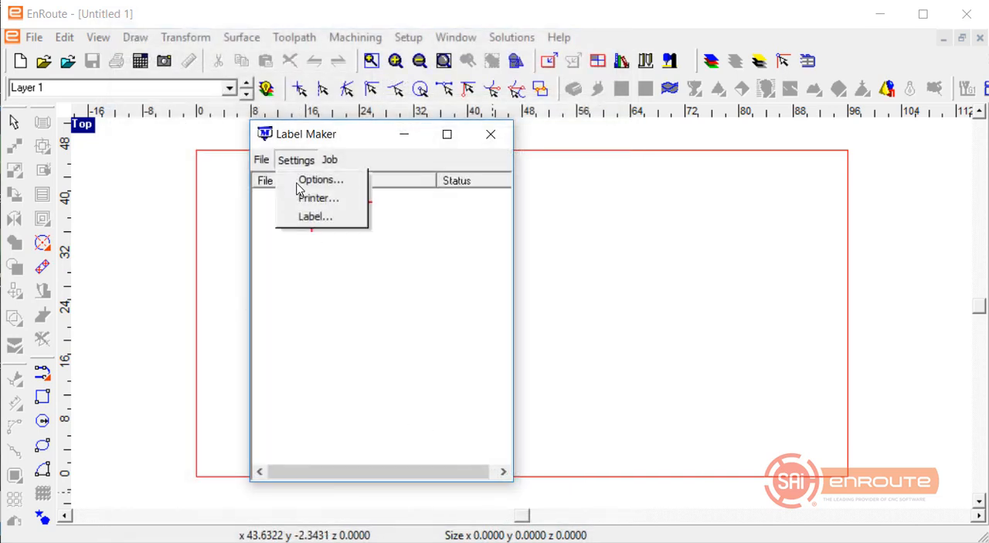
pyautogui.click(311, 218)
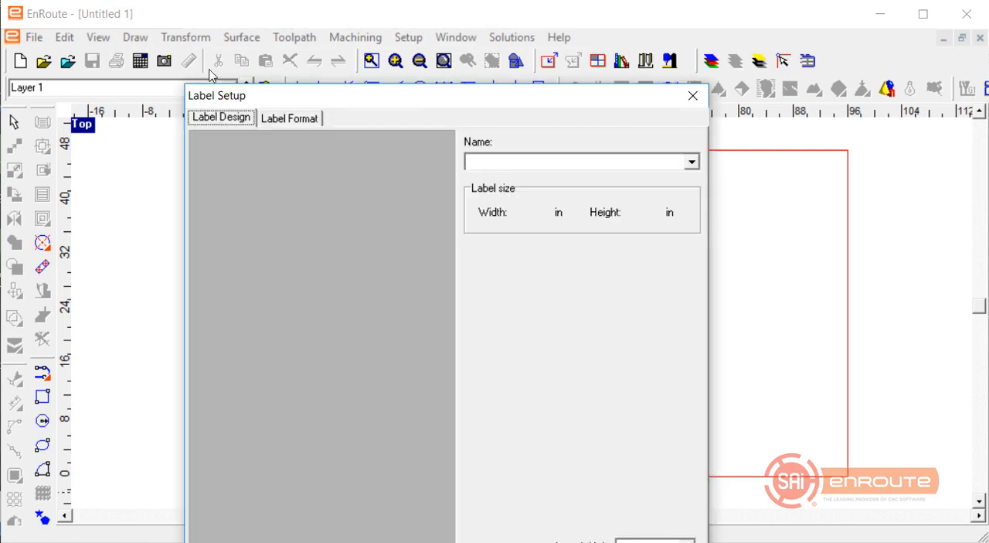
pyautogui.click(221, 46)
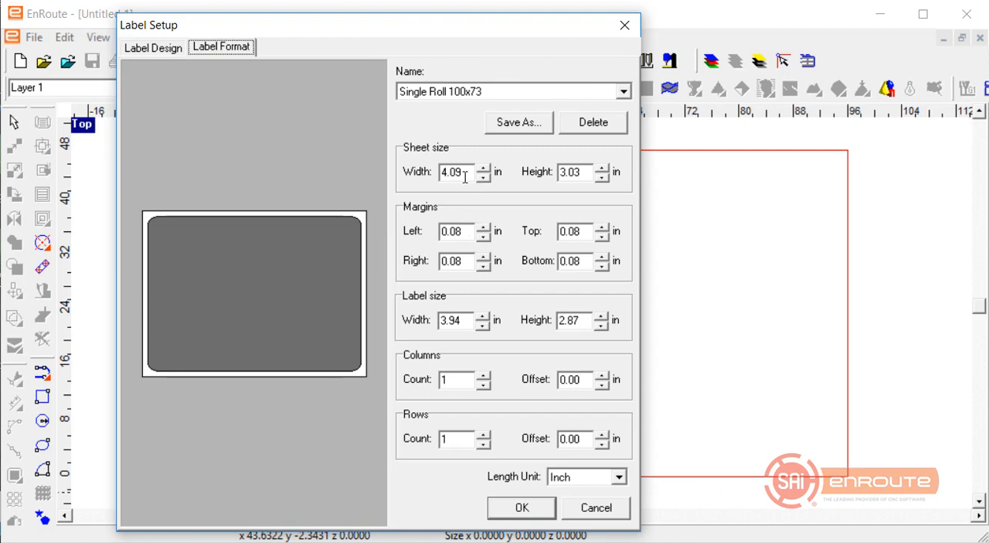
pyautogui.click(623, 92)
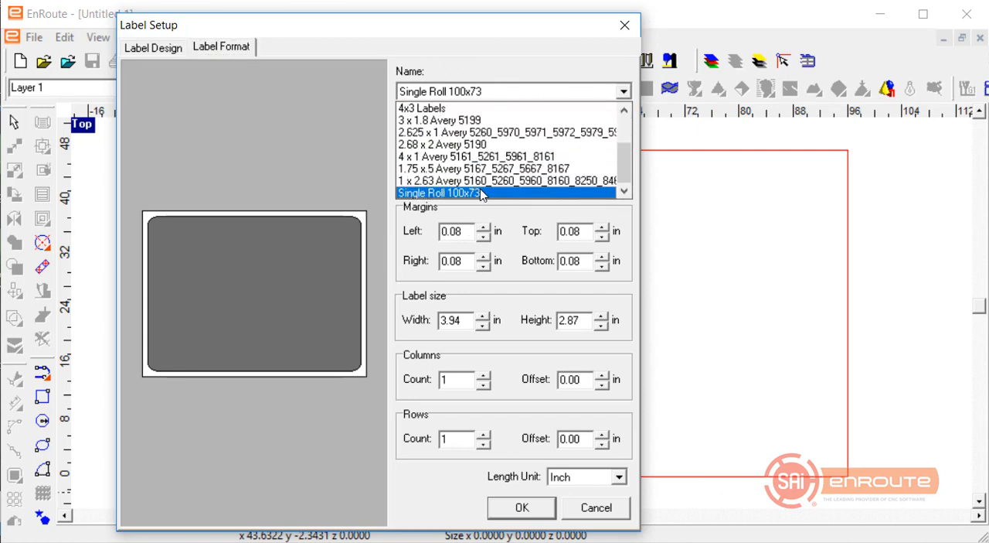
pyautogui.click(469, 121)
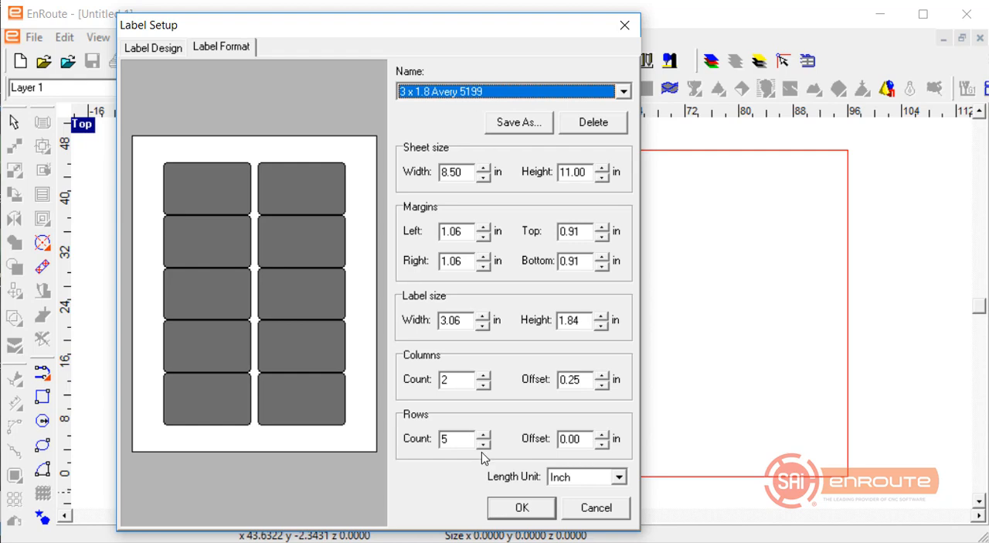
pyautogui.click(525, 509)
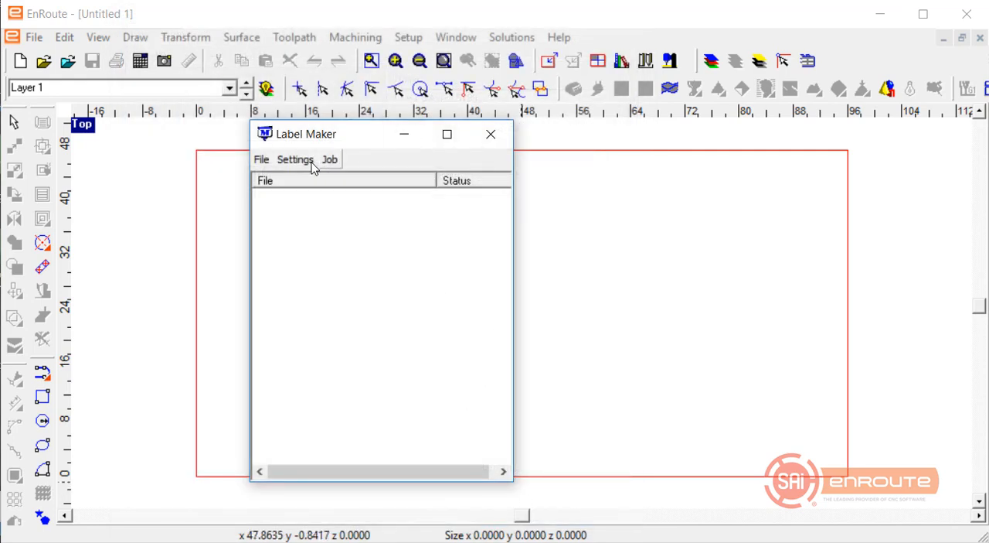
pyautogui.click(403, 136)
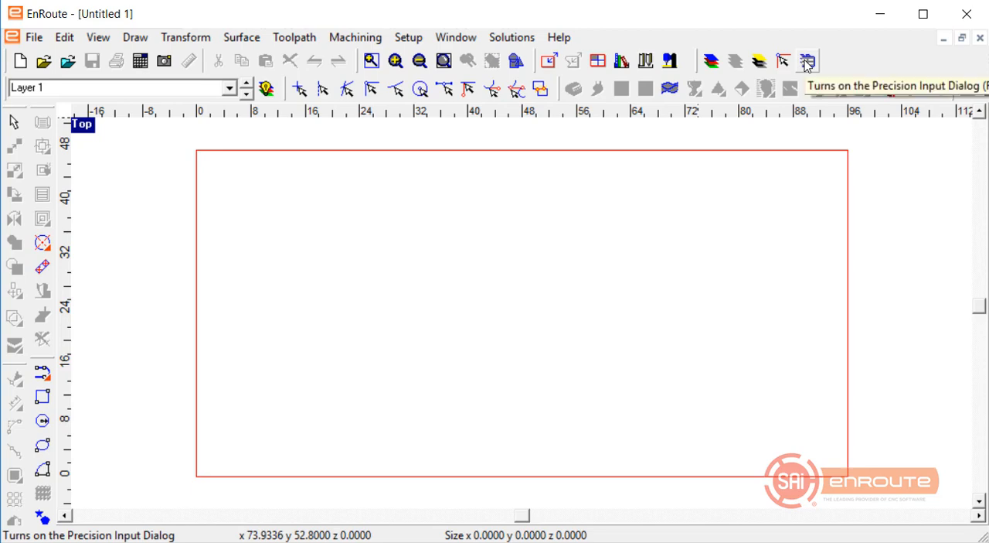
# Open EnRoute's Automatic Toolpath Setup and clear all existing layer definitions.
pyautogui.click(34, 37)
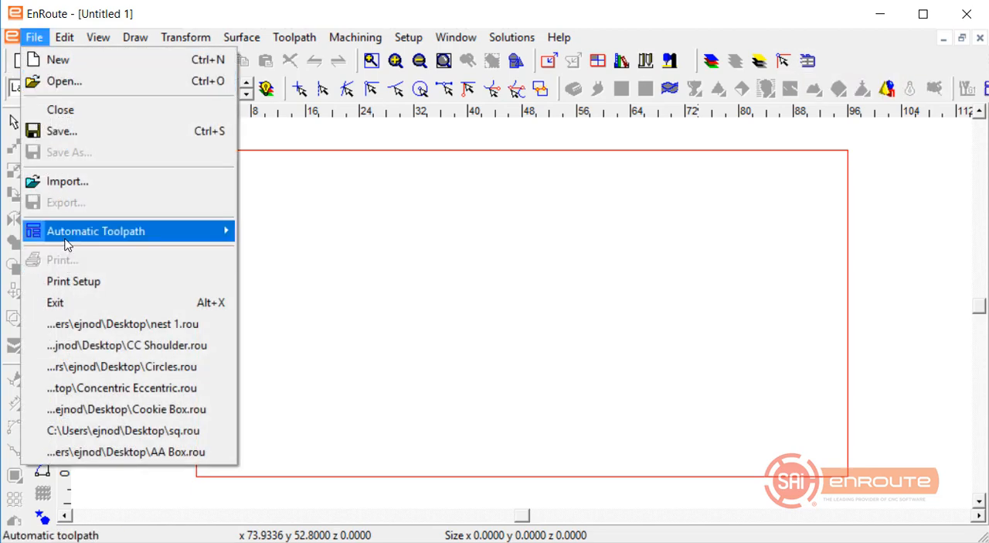
pyautogui.moveTo(68, 236)
pyautogui.click(283, 238)
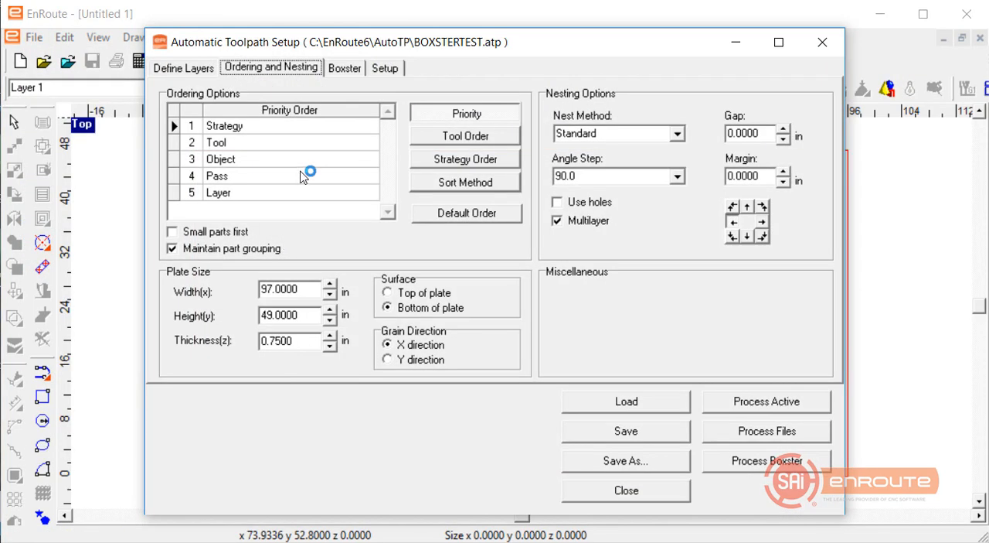
pyautogui.click(183, 68)
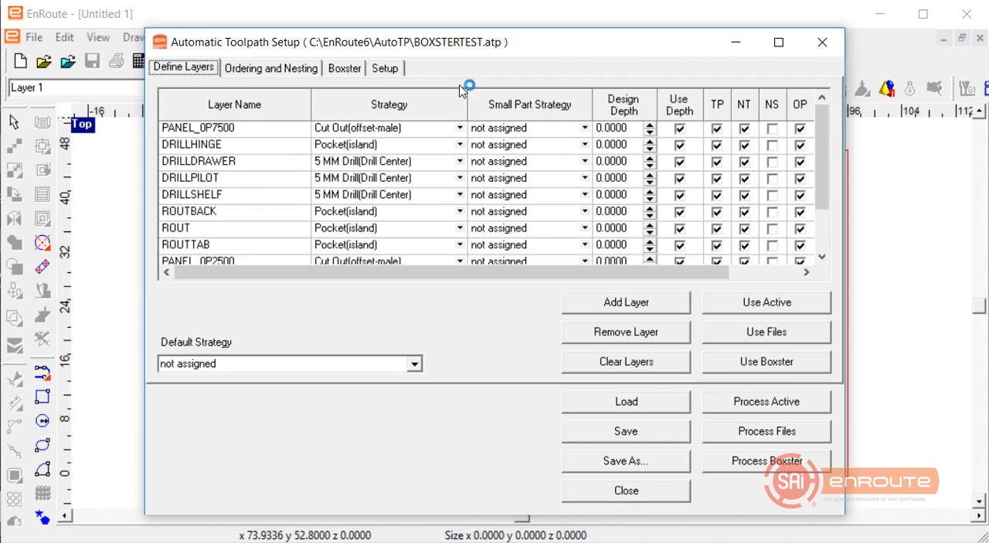
pyautogui.click(357, 71)
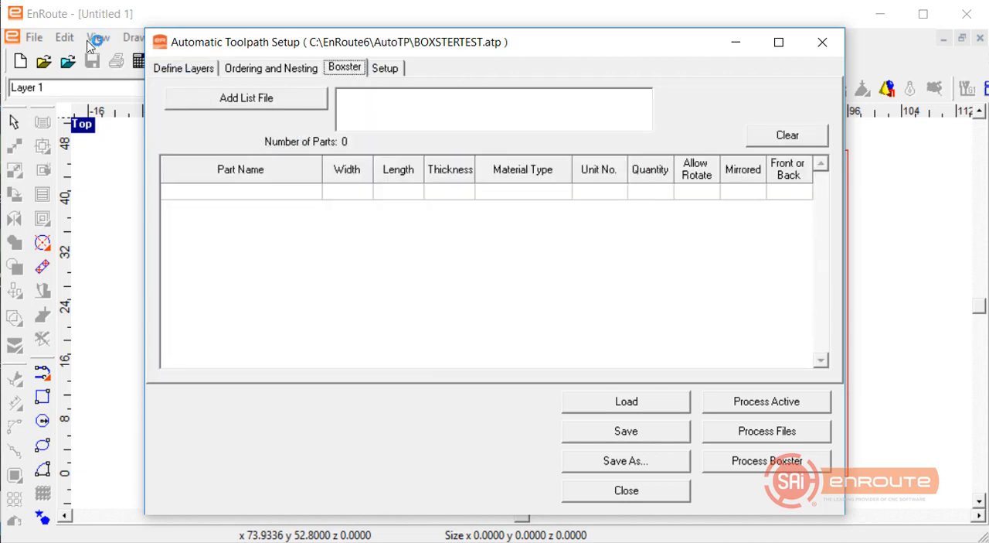
pyautogui.click(183, 68)
pyautogui.click(626, 363)
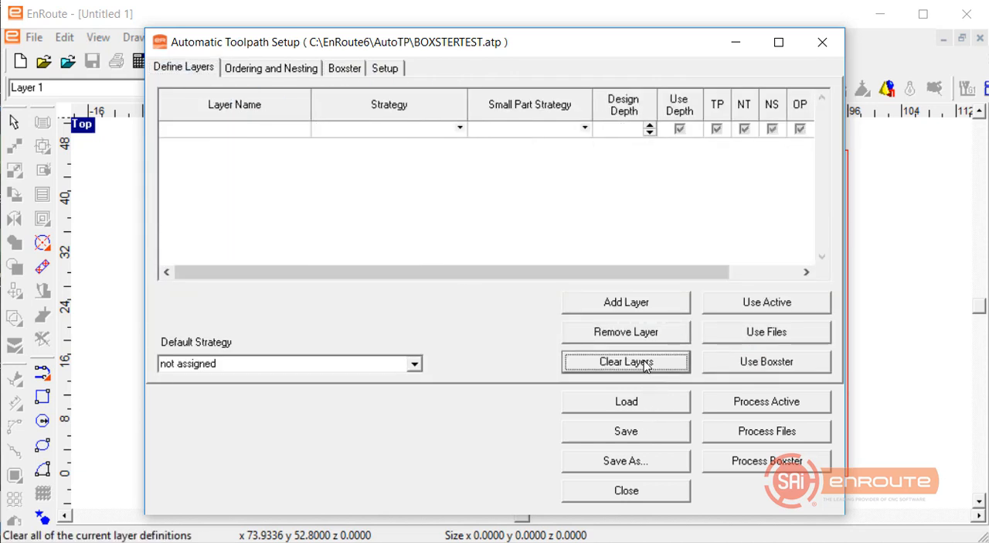
# Review the available design applications in the automatic toolpath setup, leaving Boxster selected.
pyautogui.click(345, 70)
pyautogui.click(389, 70)
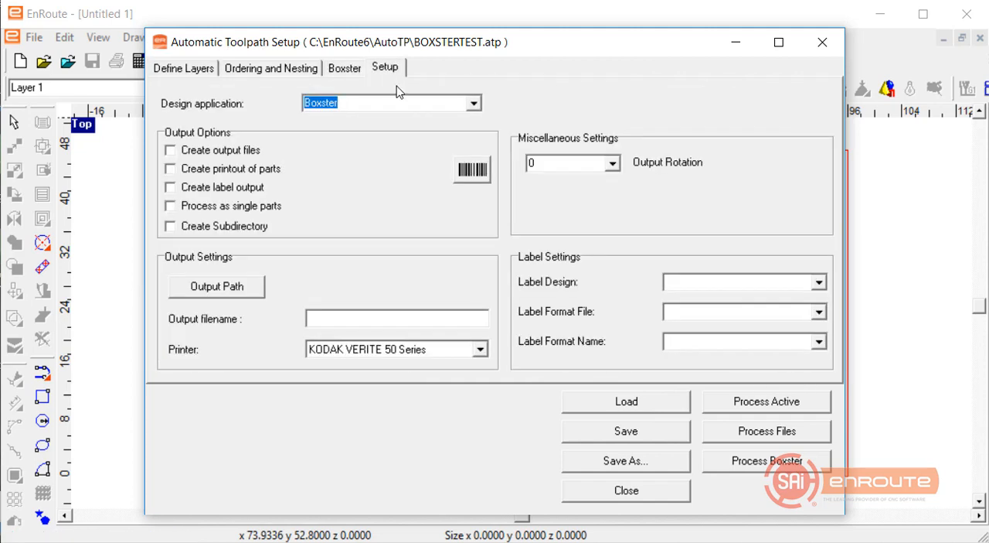
pyautogui.click(474, 104)
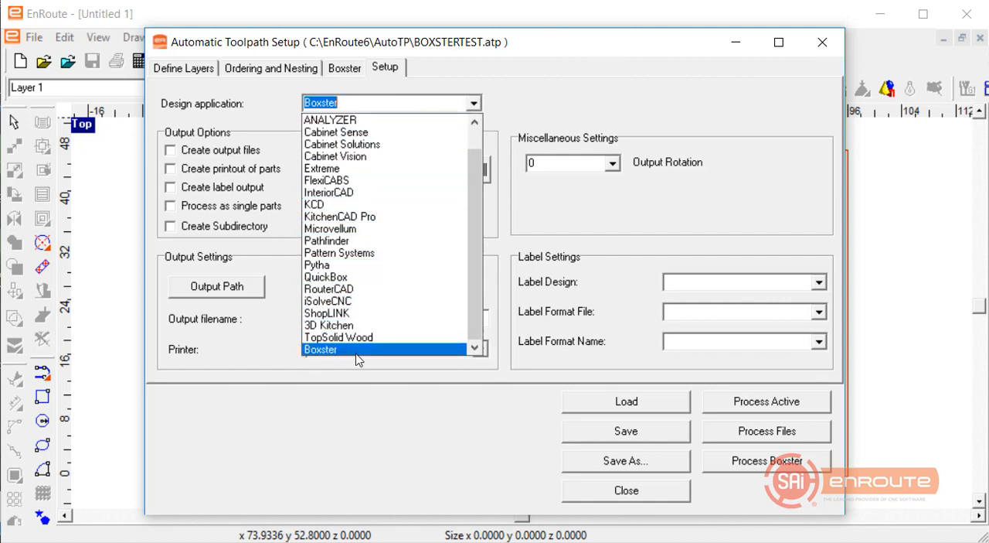
pyautogui.click(236, 272)
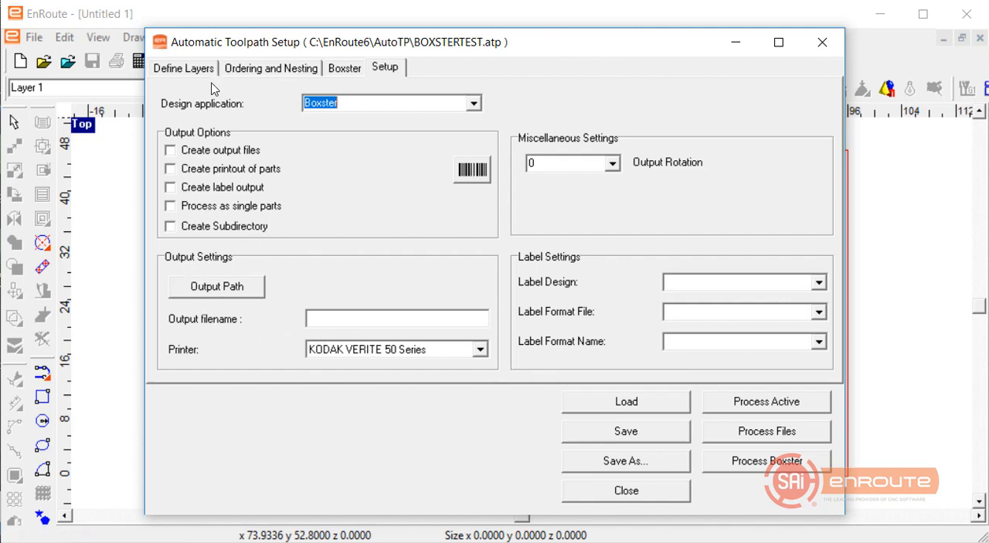
# Add the Boxster list file UnNamed_CNCList.txt from the KCDw Cut Lists folder.
pyautogui.click(190, 71)
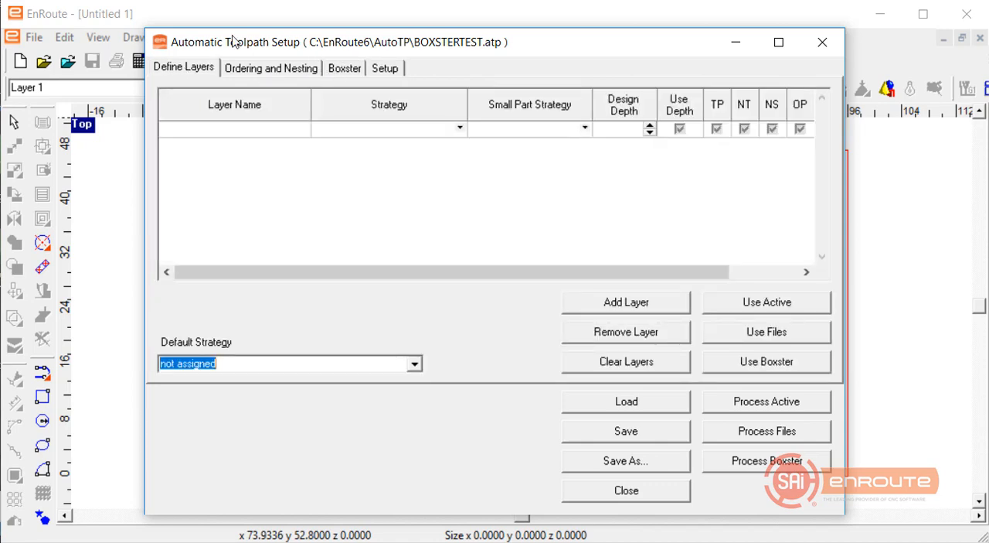
pyautogui.click(345, 68)
pyautogui.click(305, 101)
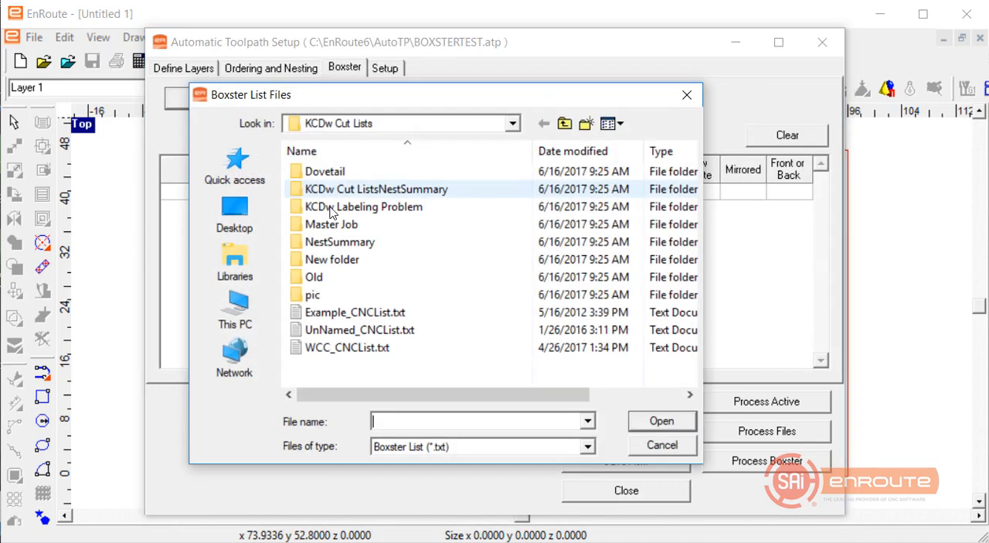
pyautogui.doubleClick(346, 331)
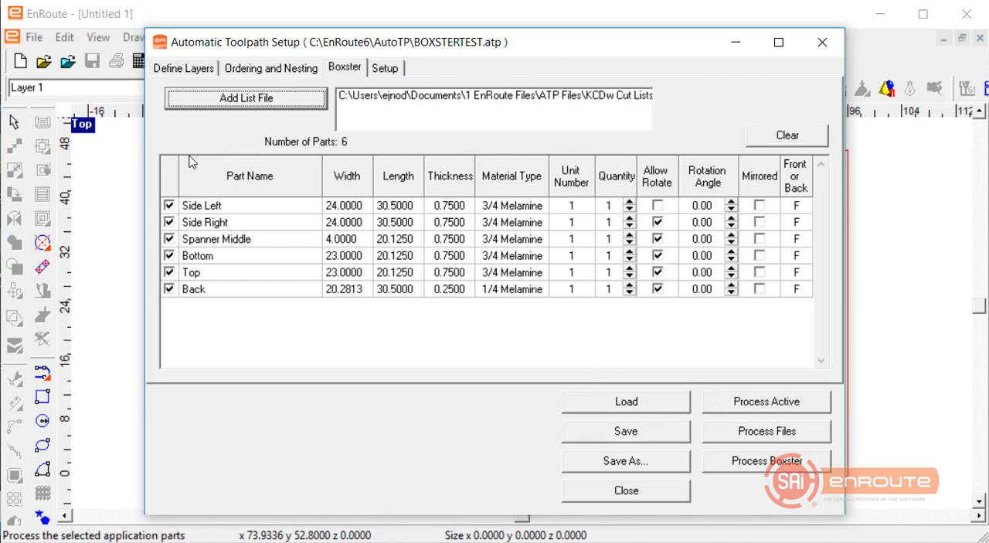
# Define the toolpath layers from the loaded Boxster parts and close the Automatic Toolpath Setup.
pyautogui.click(182, 69)
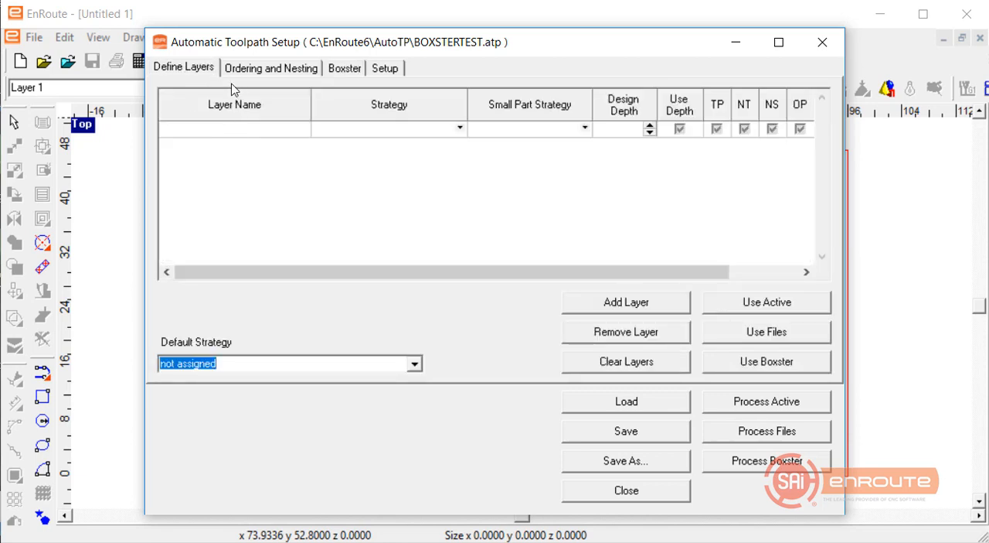
pyautogui.click(762, 370)
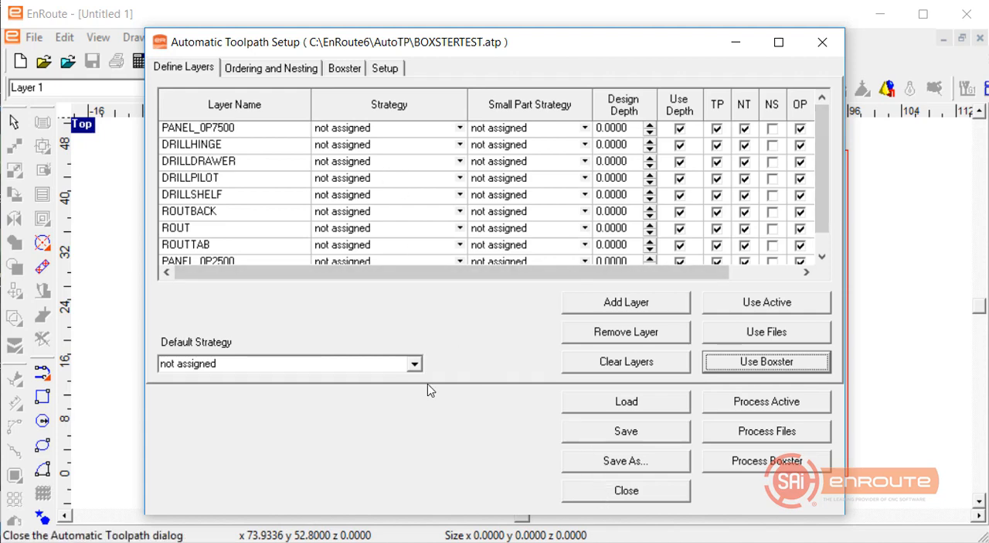
pyautogui.click(626, 490)
pyautogui.click(405, 378)
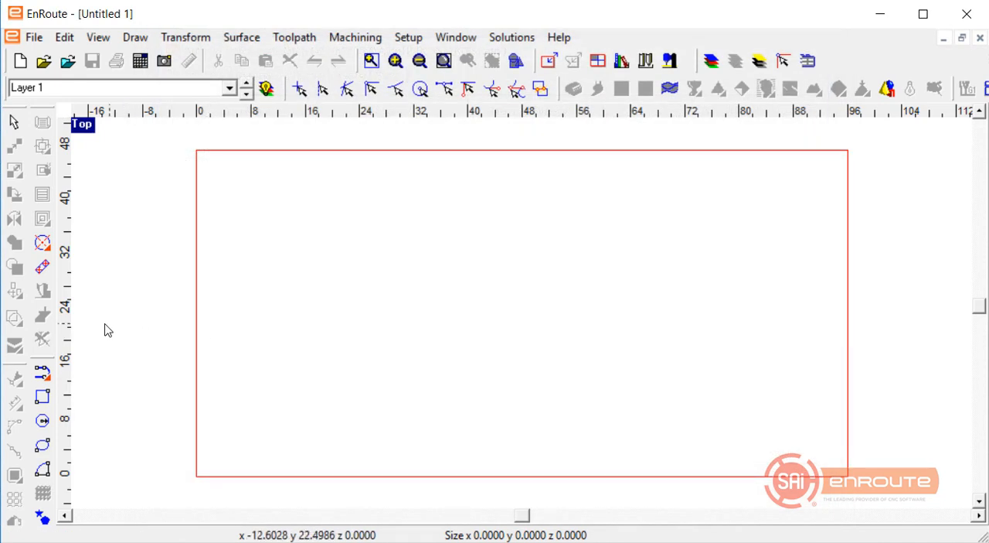
# Draw a rectangle about 32.7 by 23.8 inches in the lower-left part of the plate.
pyautogui.click(42, 397)
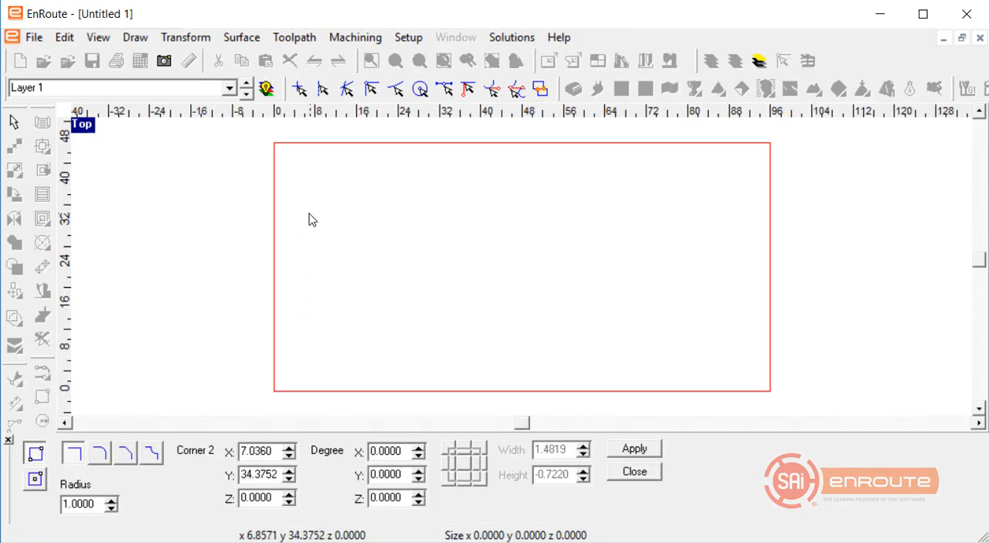
pyautogui.moveTo(310, 211); pyautogui.dragTo(481, 334)
pyautogui.press('Escape')
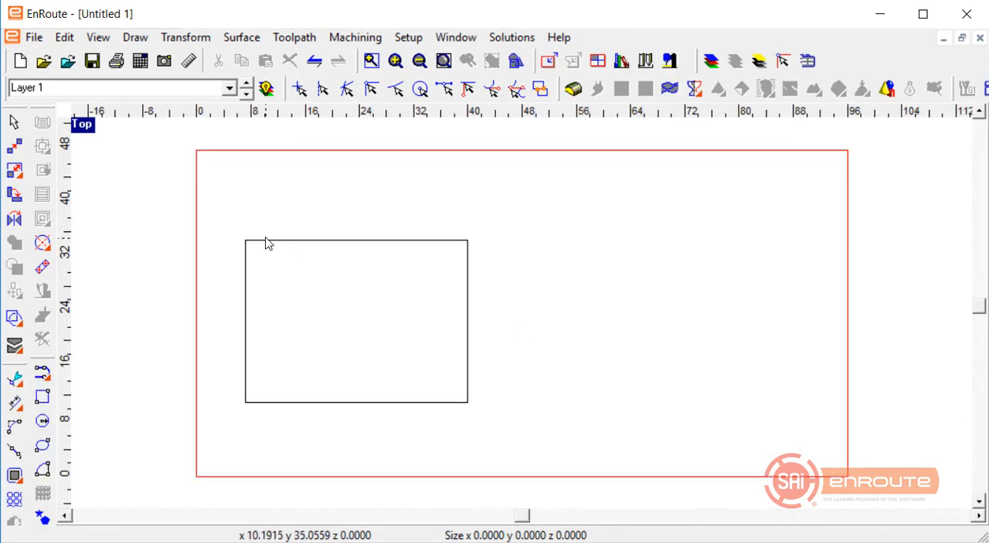
# Start a router offset on the drawn rectangle using the Cut Out strategy.
pyautogui.click(265, 240)
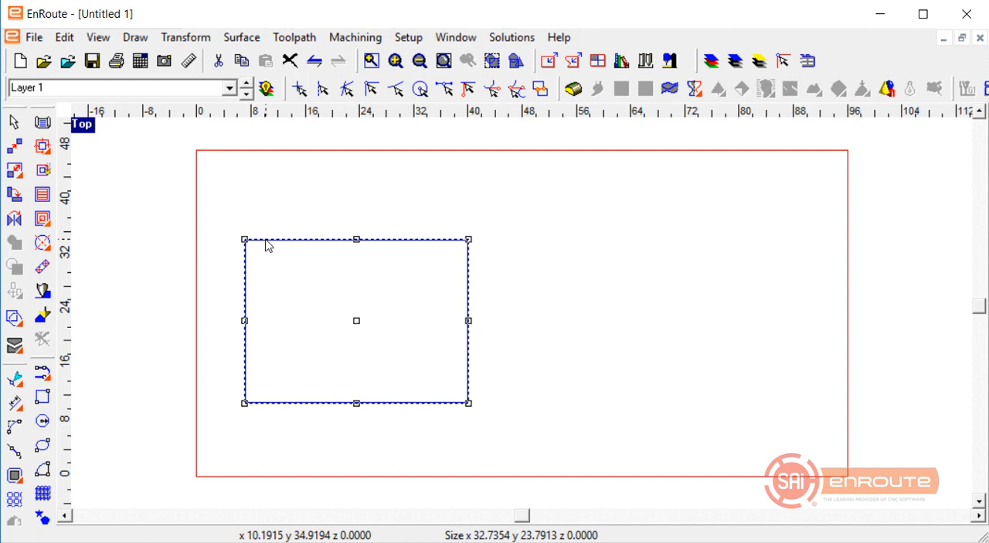
pyautogui.click(42, 145)
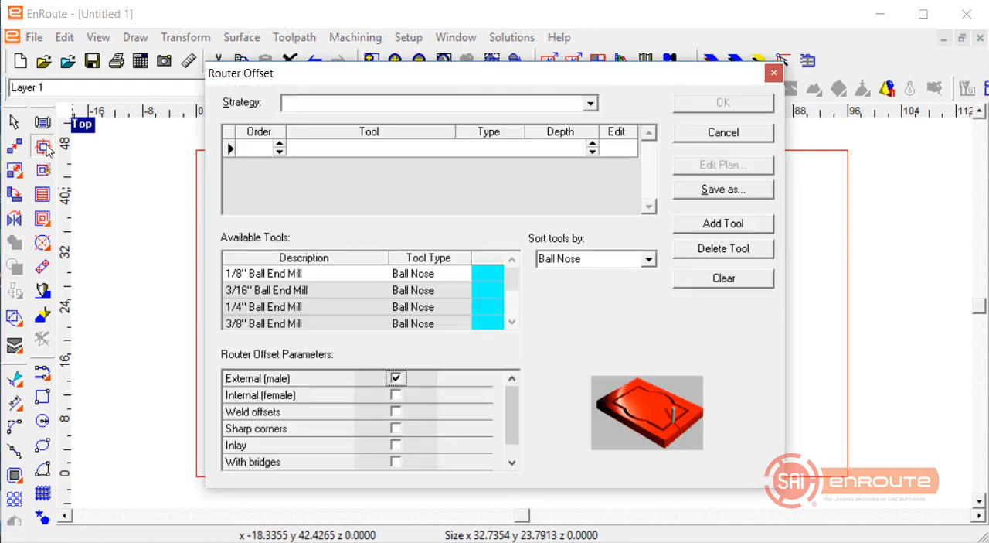
pyautogui.click(591, 105)
pyautogui.click(384, 118)
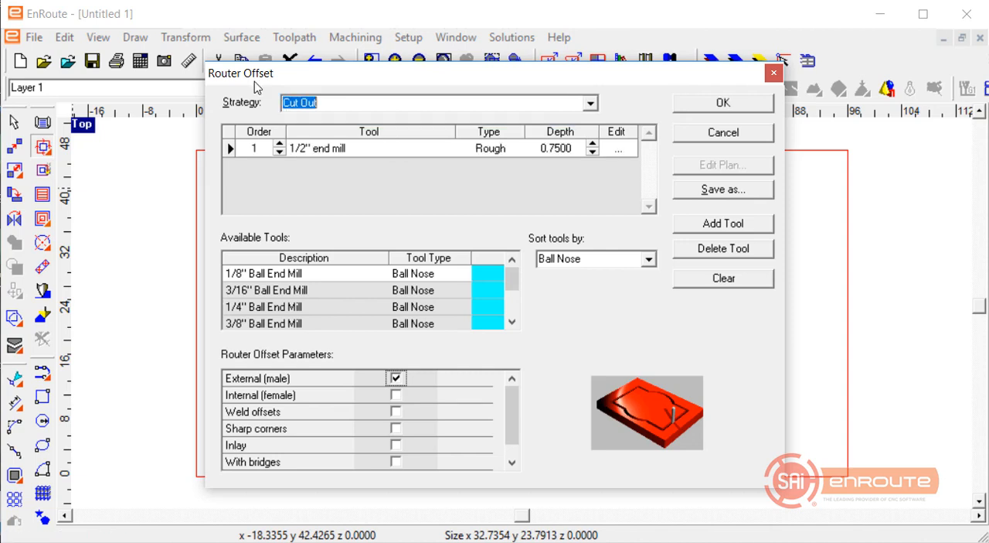
# Change the rough cut's tool to the 3/8" End Mill in its cut definition.
pyautogui.click(615, 150)
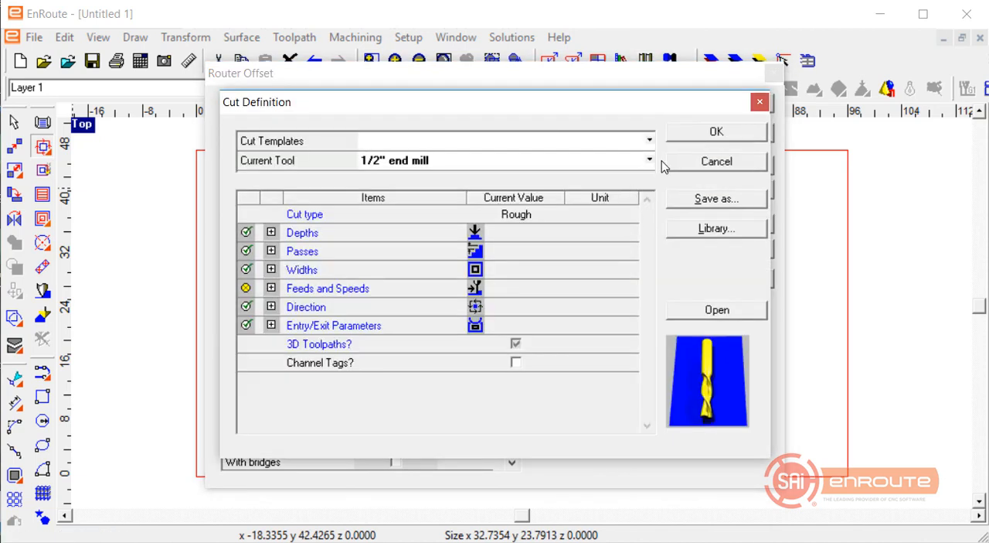
pyautogui.click(650, 160)
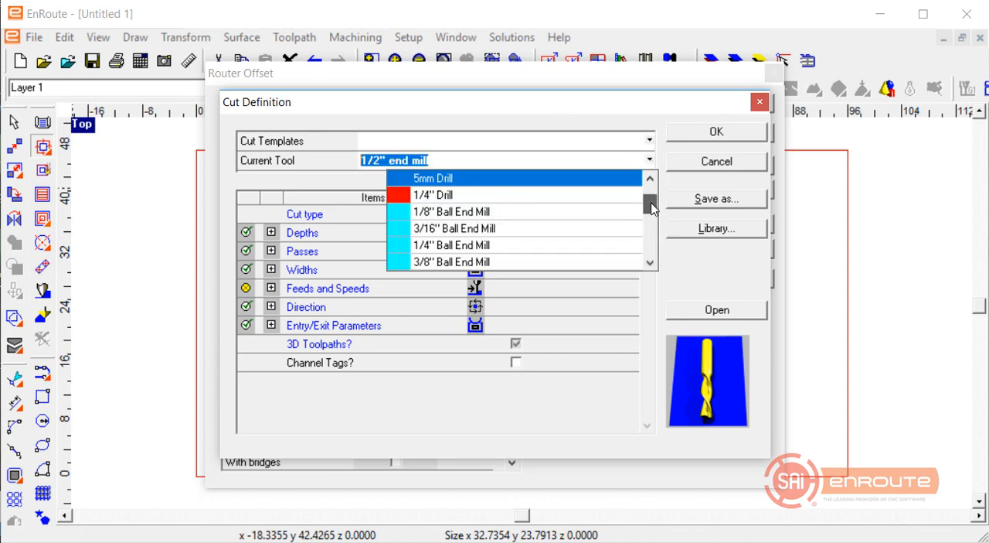
pyautogui.moveTo(651, 207); pyautogui.dragTo(653, 246)
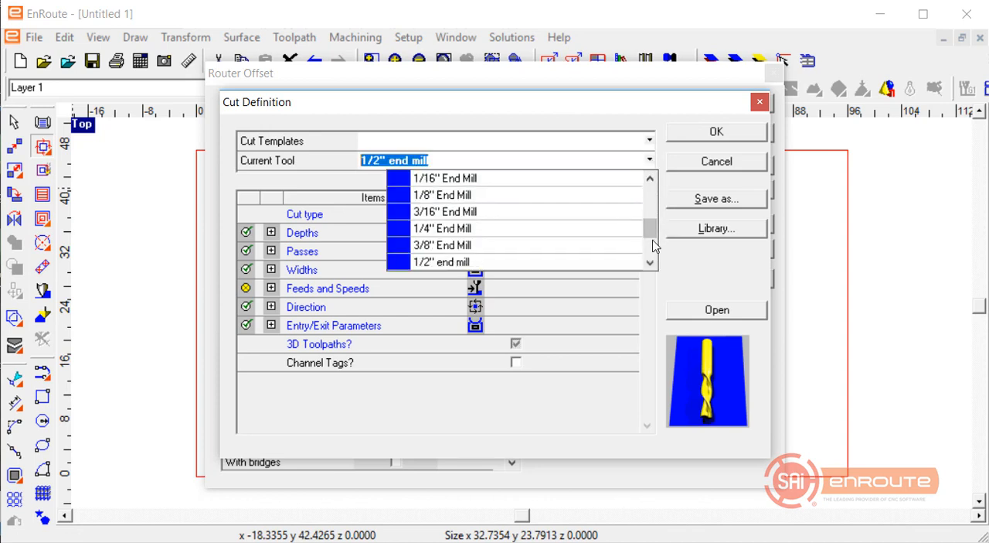
pyautogui.click(595, 245)
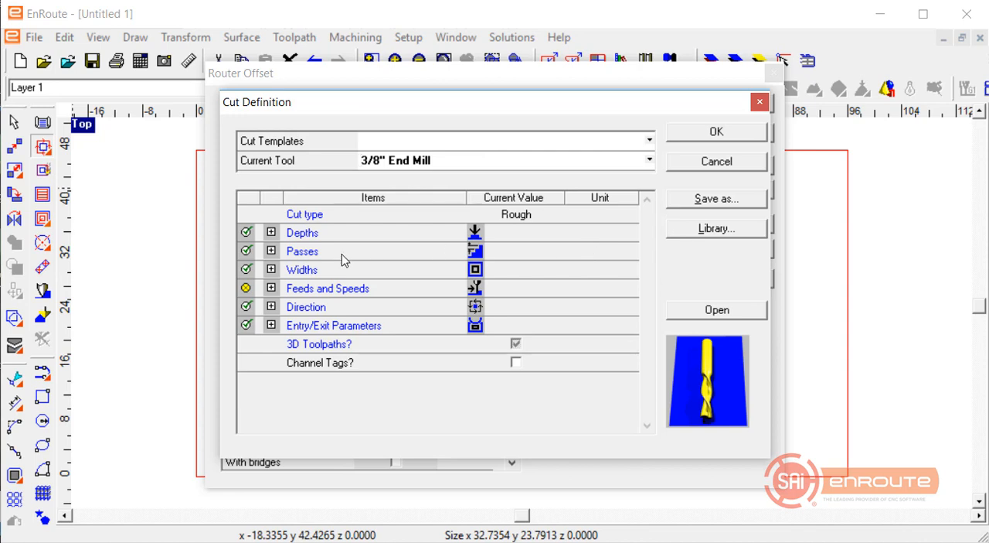
# Set the cut's feed rate to 400 mm/min, plunge rate to 200 mm/min and spindle speed to 18000 rpm.
pyautogui.click(271, 288)
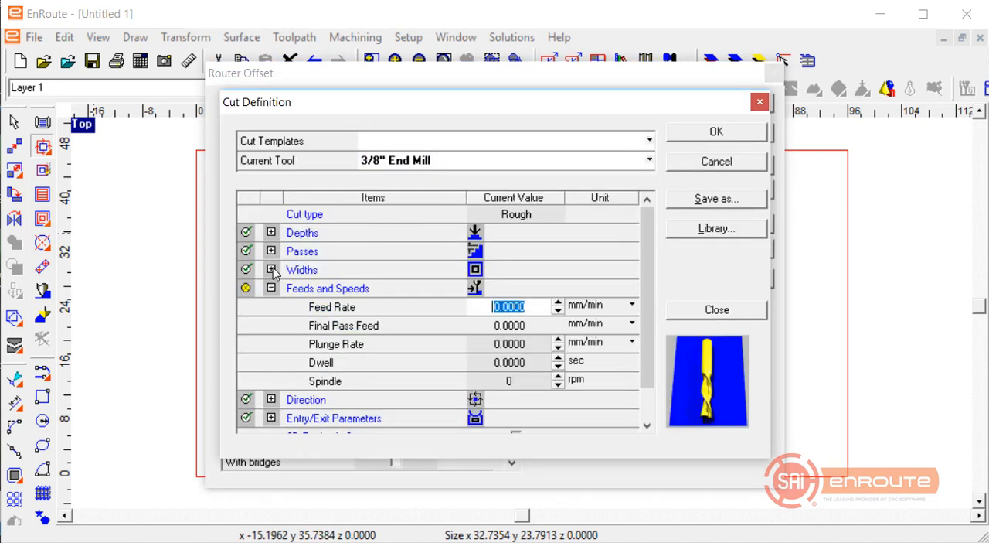
pyautogui.write('3')
pyautogui.write('00')
pyautogui.press('Tab')
pyautogui.press('Tab')
pyautogui.press('Tab')
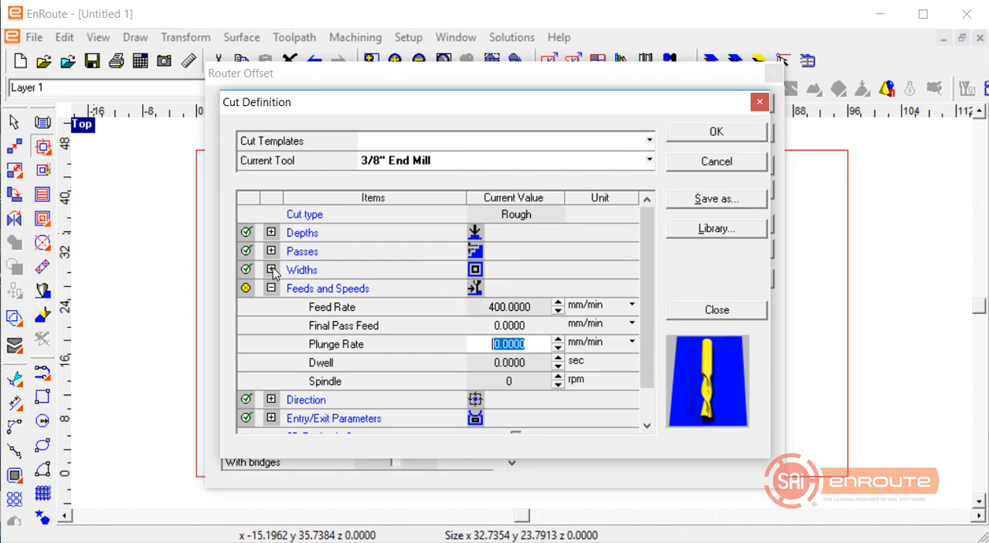
pyautogui.write('200')
pyautogui.press('Tab')
pyautogui.press('Tab')
pyautogui.press('Tab')
pyautogui.write('1')
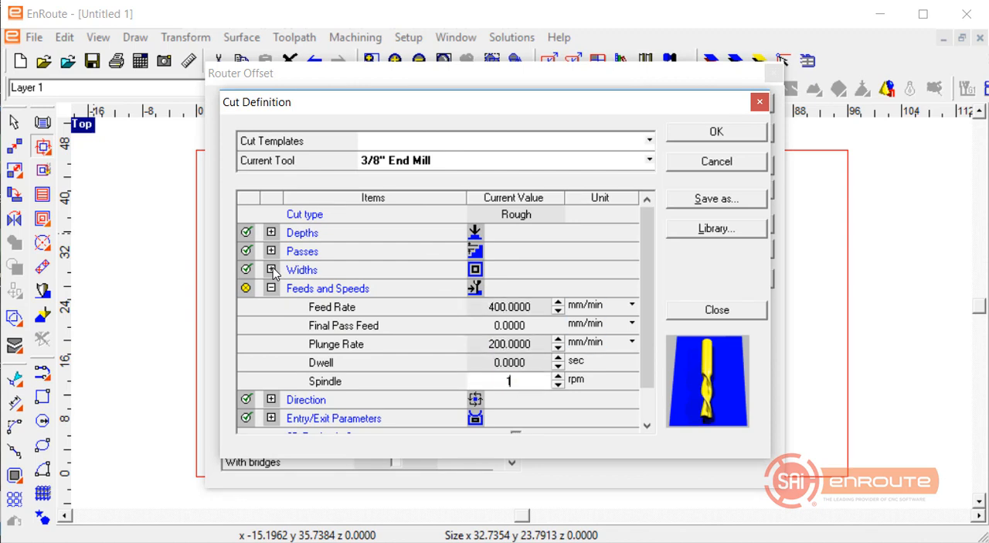
pyautogui.write('8000')
pyautogui.press('Tab')
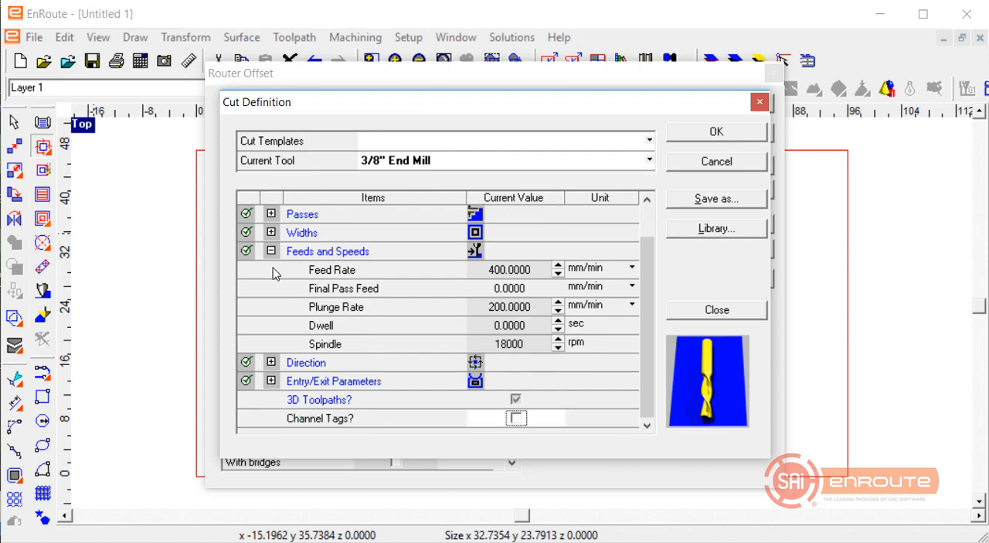
# Set the cut's entry to a 3D line with a length of 1 inch and an angle of 0.
pyautogui.click(270, 380)
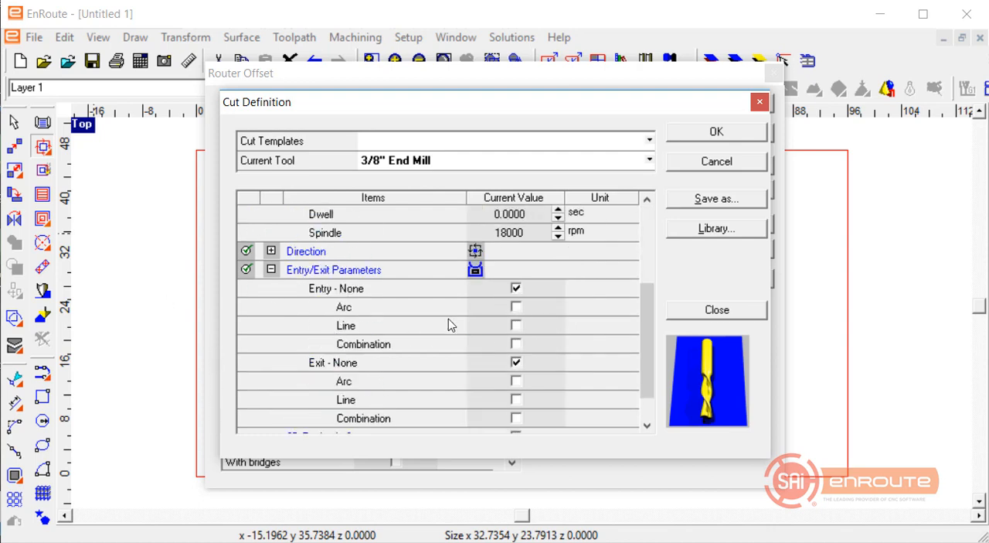
pyautogui.click(518, 327)
pyautogui.click(312, 340)
pyautogui.write('1')
pyautogui.press('Tab')
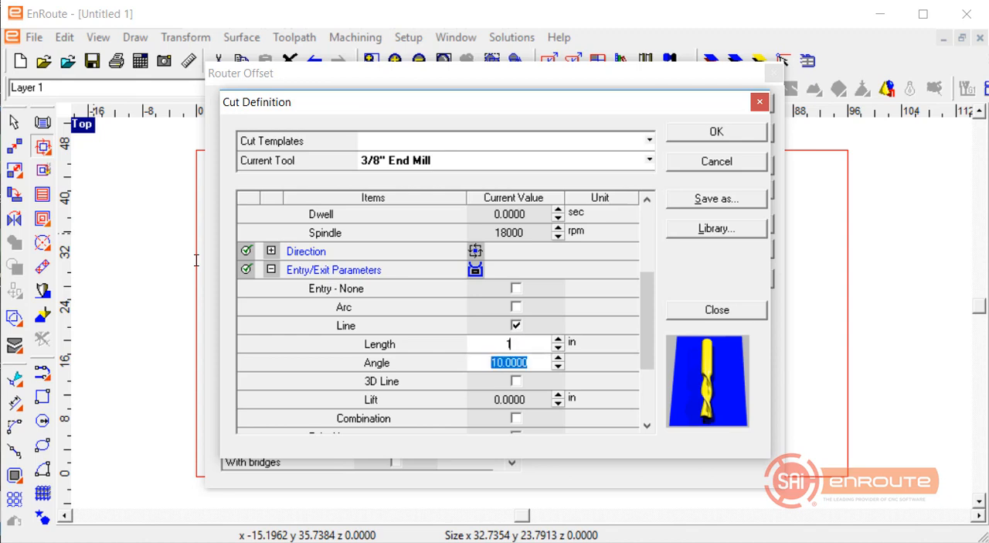
pyautogui.write('0')
pyautogui.press('Tab')
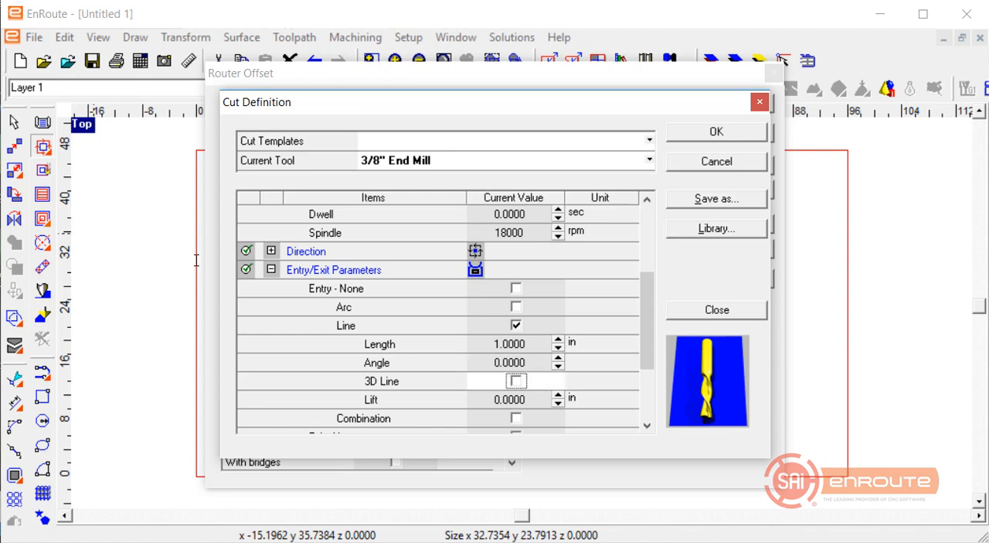
pyautogui.click(516, 381)
# Set the cut's exit to a 3D line 1 inch long at angle 0, and accept the cut definition.
pyautogui.scroll(-2, 413, 379)
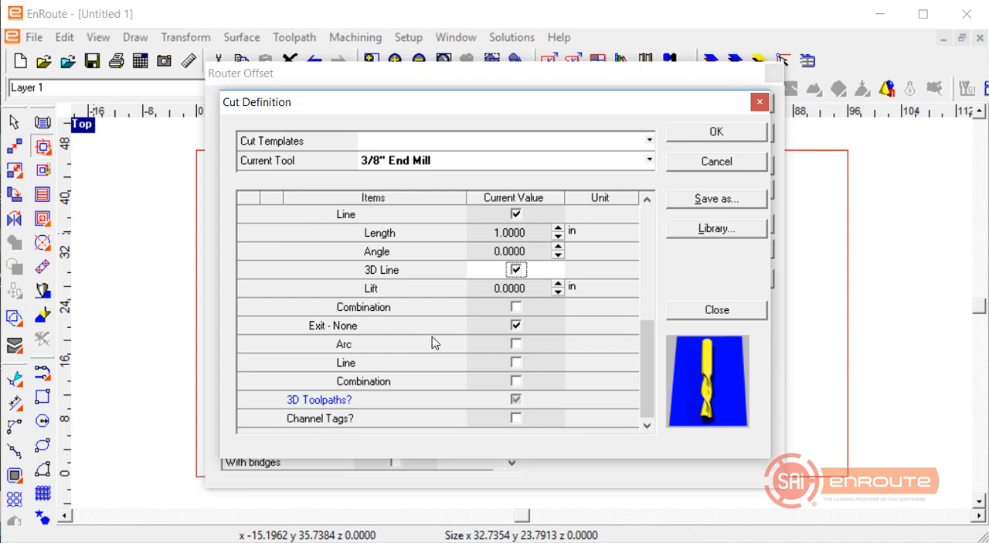
pyautogui.click(516, 363)
pyautogui.click(532, 378)
pyautogui.write('1')
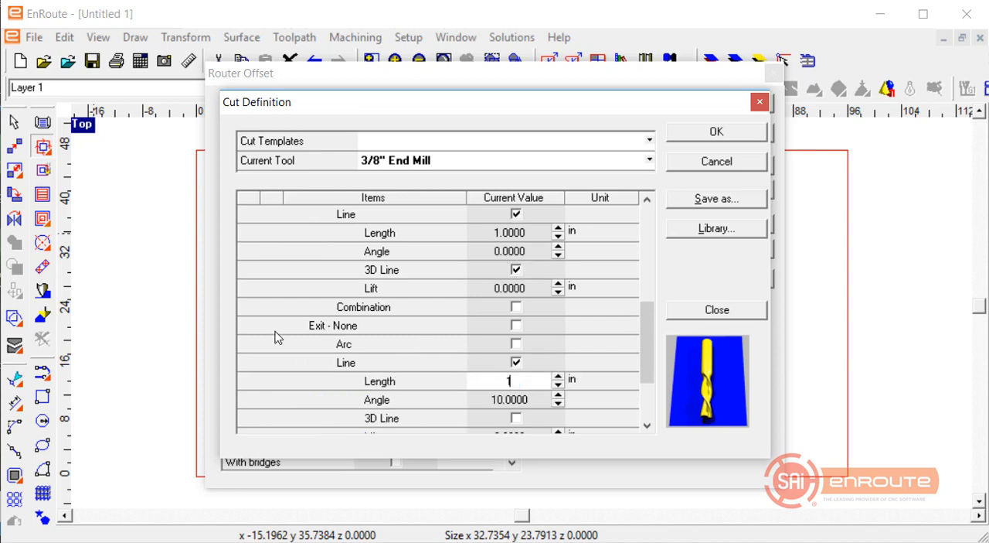
pyautogui.press('Tab')
pyautogui.write('0')
pyautogui.press('Tab')
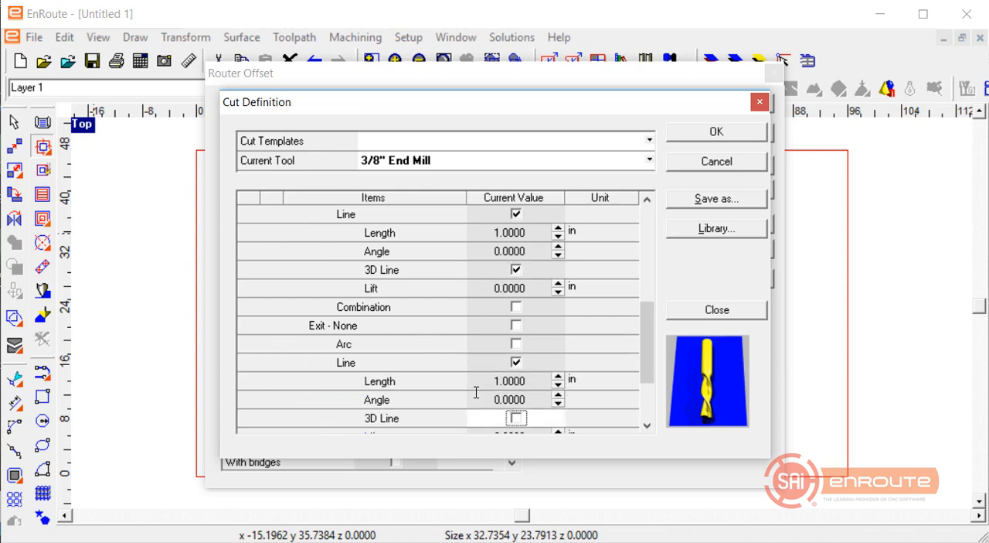
pyautogui.click(517, 418)
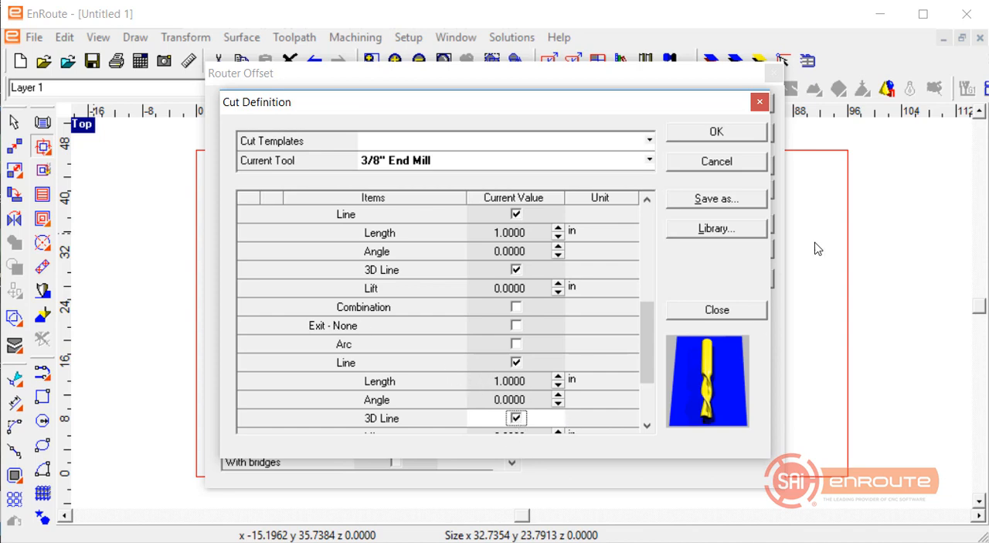
pyautogui.click(692, 136)
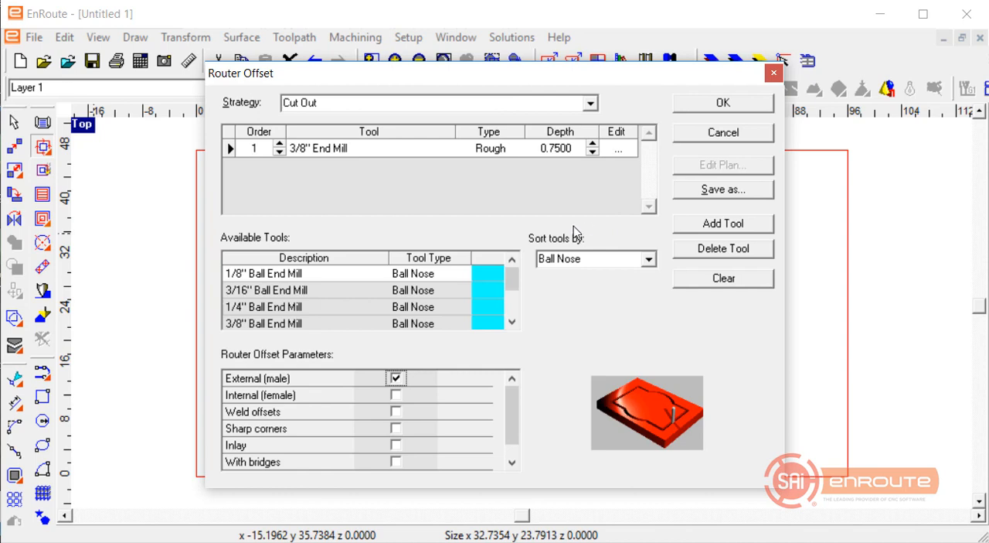
# Set the rough cut's depth to 0.76 inches in the router offset.
pyautogui.click(592, 144)
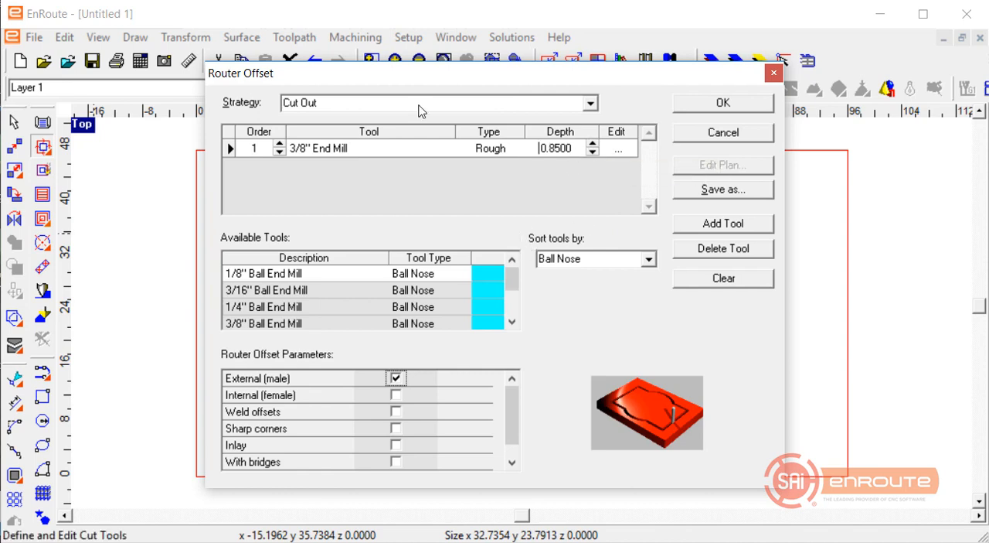
pyautogui.click(580, 153)
pyautogui.press('BackSpace')
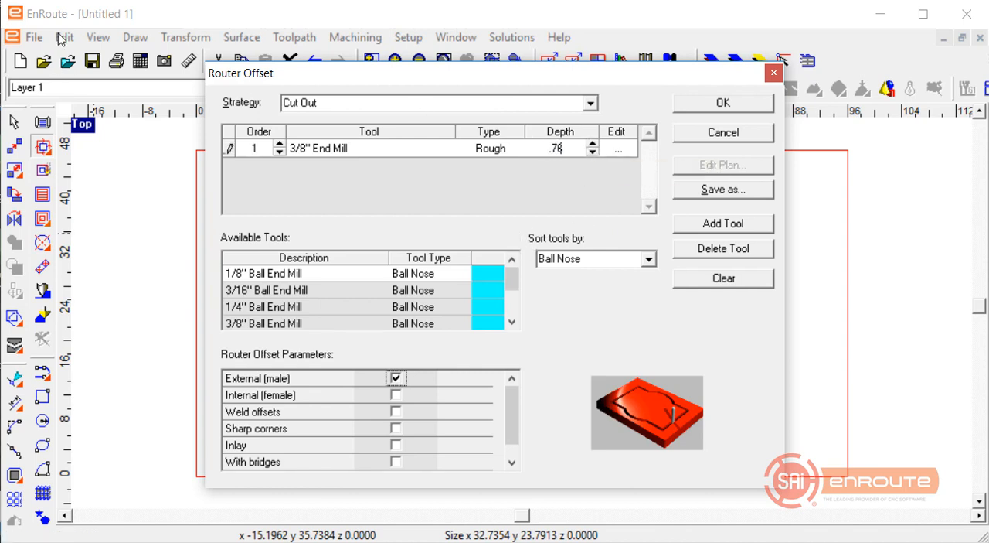
pyautogui.press('Return')
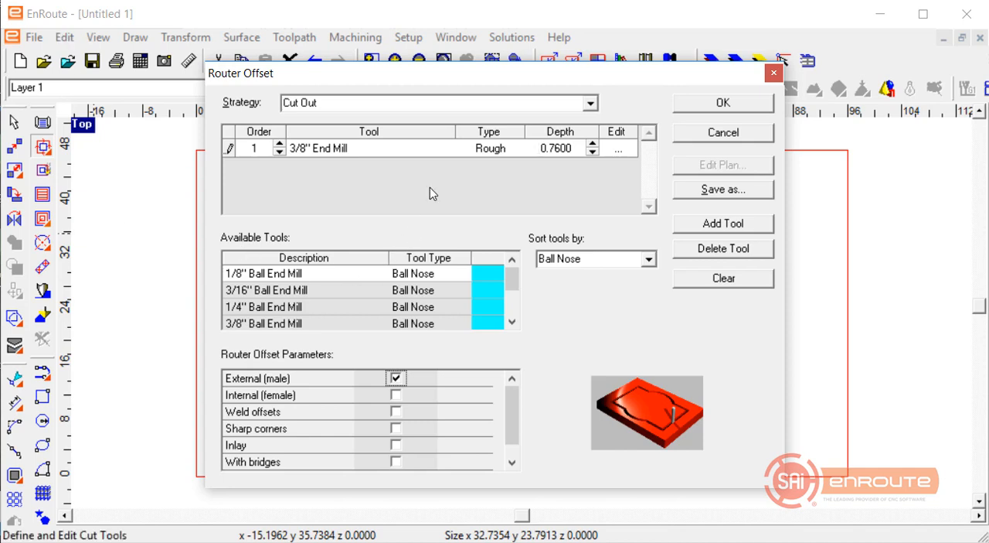
pyautogui.moveTo(570, 150); pyautogui.dragTo(545, 148)
pyautogui.click(579, 146)
pyautogui.moveTo(580, 144); pyautogui.dragTo(537, 147)
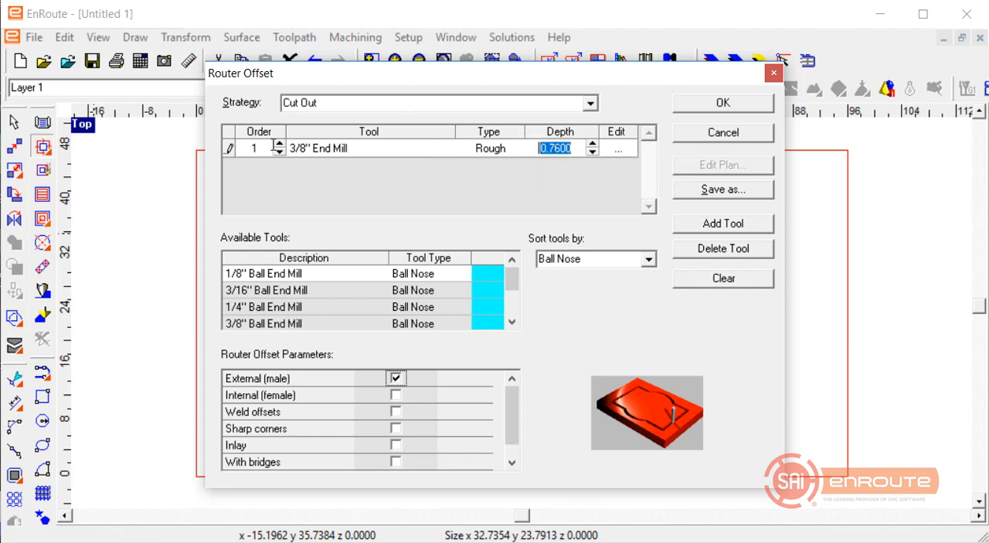
# Save the router offset settings as the Cut Out template, overwriting the existing one.
pyautogui.click(726, 190)
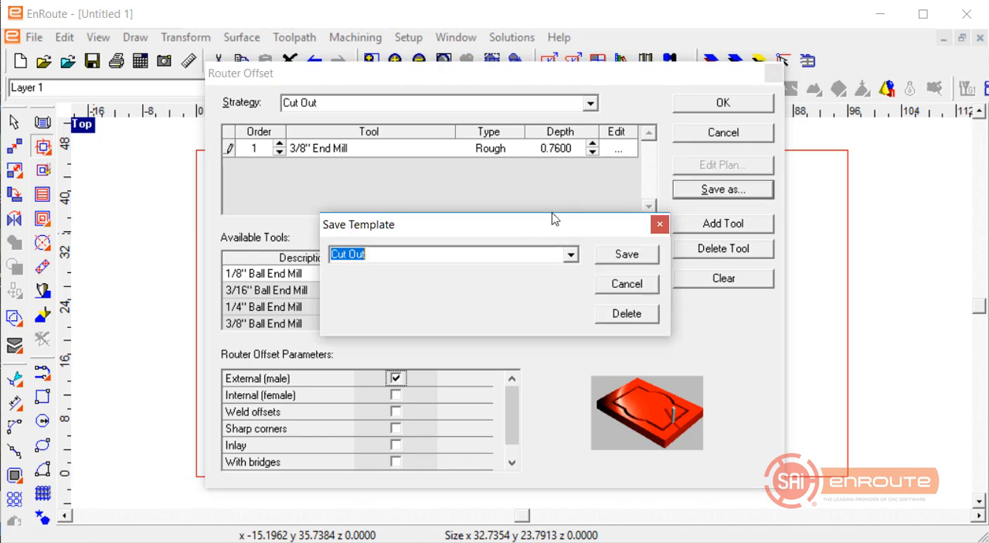
pyautogui.click(570, 254)
pyautogui.click(541, 271)
pyautogui.click(623, 255)
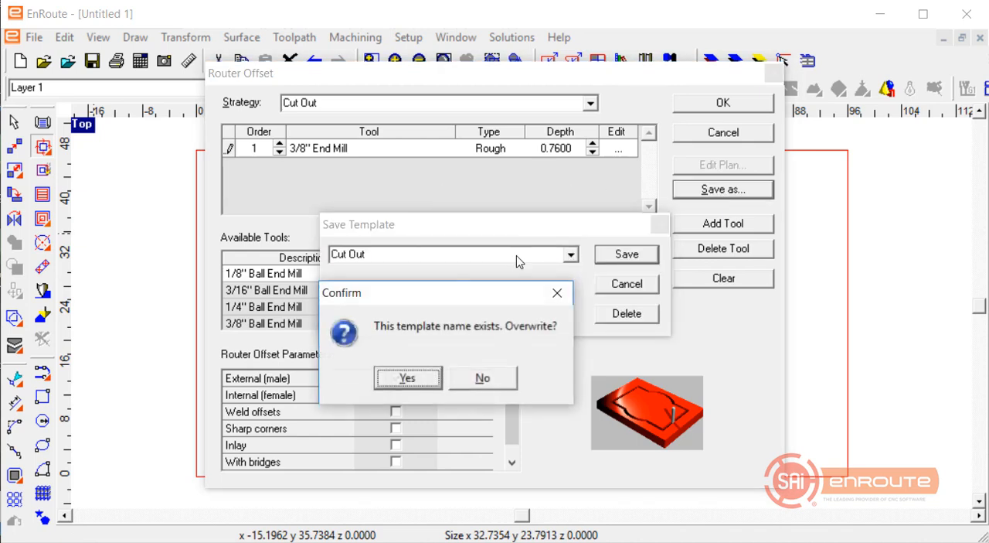
pyautogui.click(424, 385)
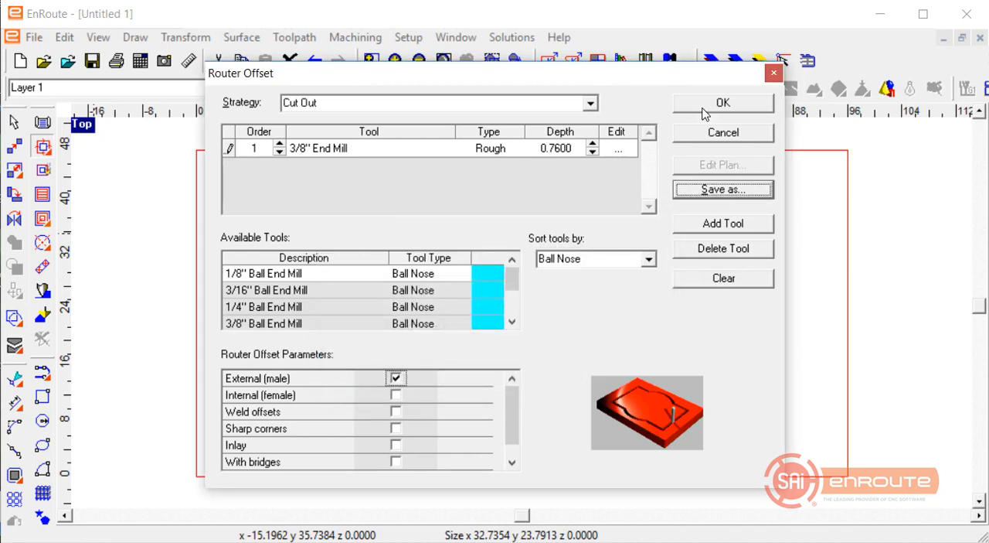
# Enable a final pass for the 3/8" End Mill cut and set its depth to 0.03 inches.
pyautogui.click(618, 148)
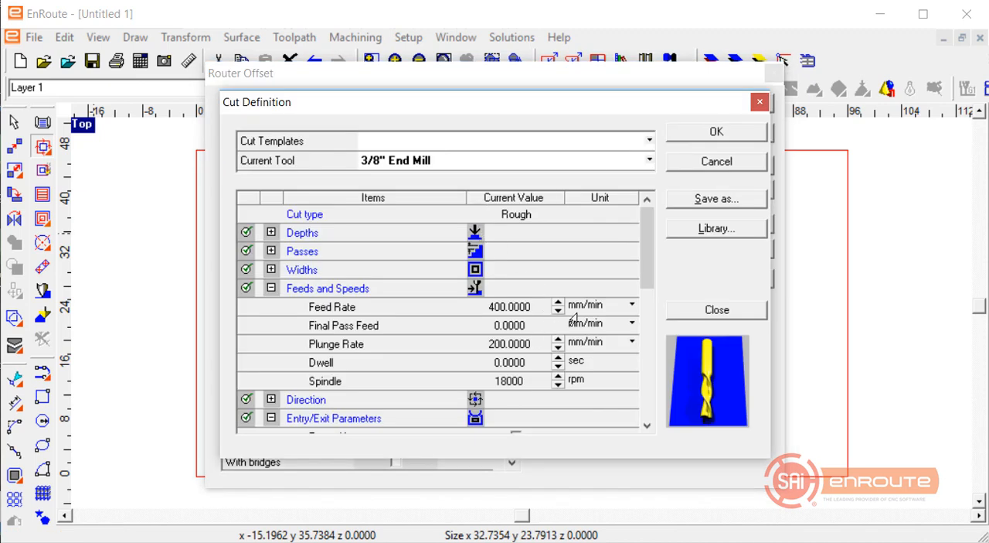
pyautogui.click(270, 251)
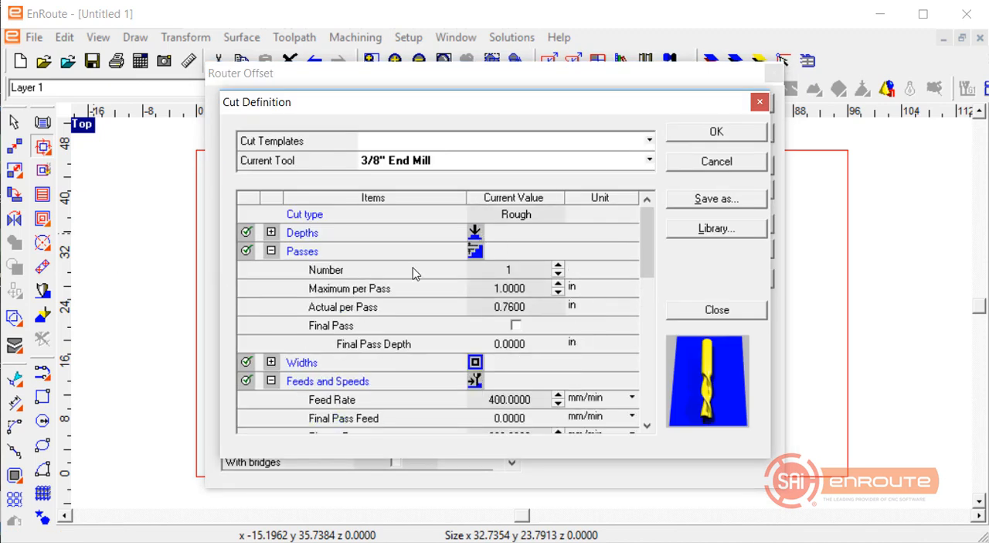
pyautogui.click(515, 324)
pyautogui.press('Tab')
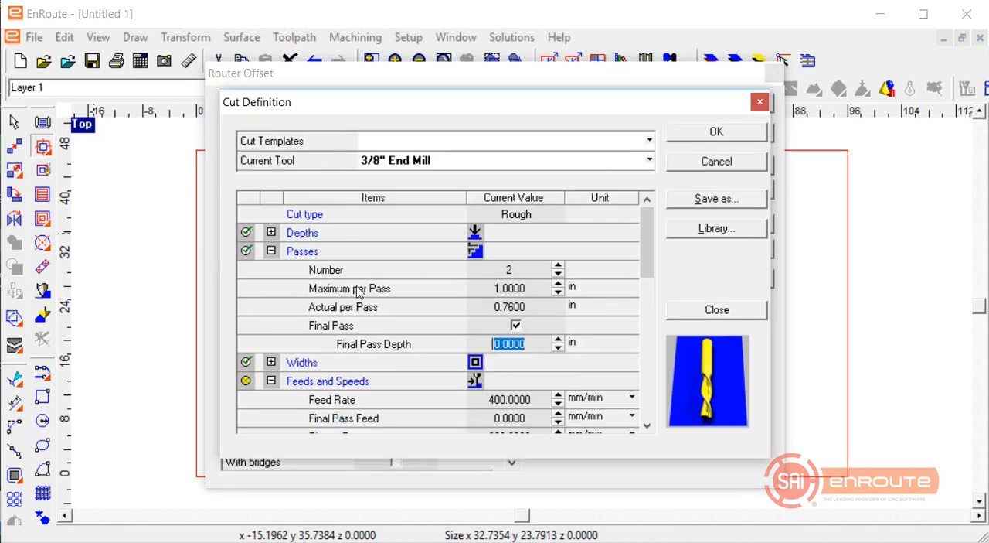
pyautogui.press('BackSpace')
pyautogui.write('.02')
pyautogui.press('Tab')
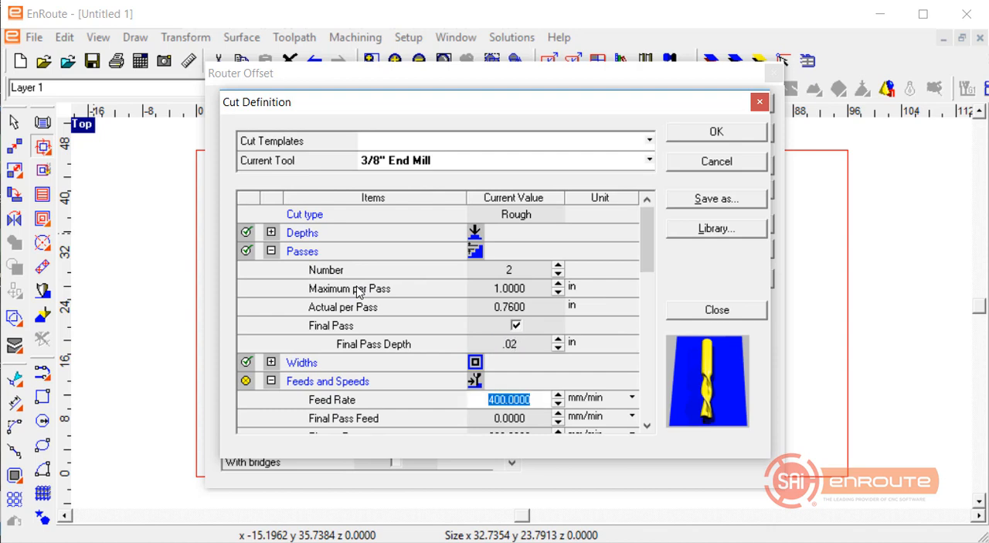
pyautogui.click(539, 346)
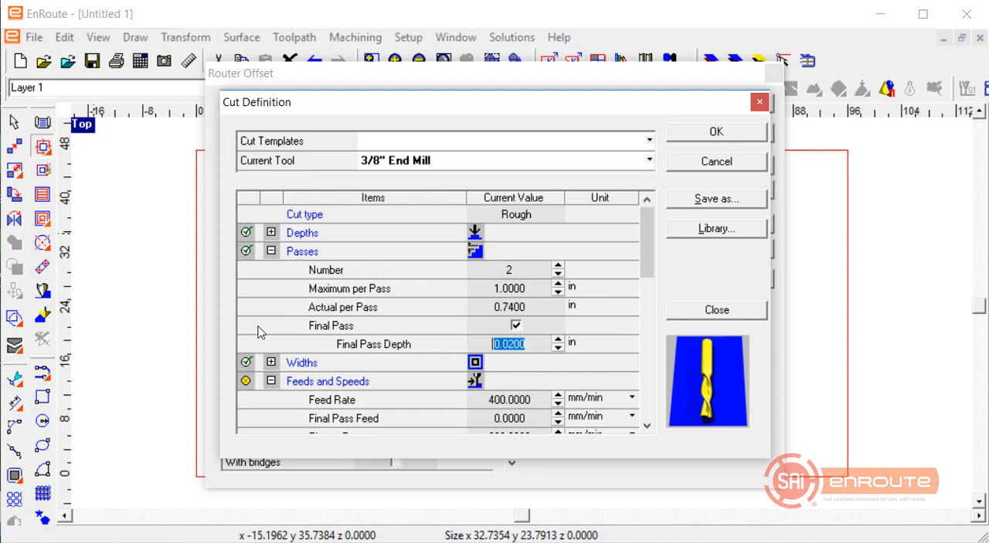
pyautogui.write('.03')
pyautogui.press('Tab')
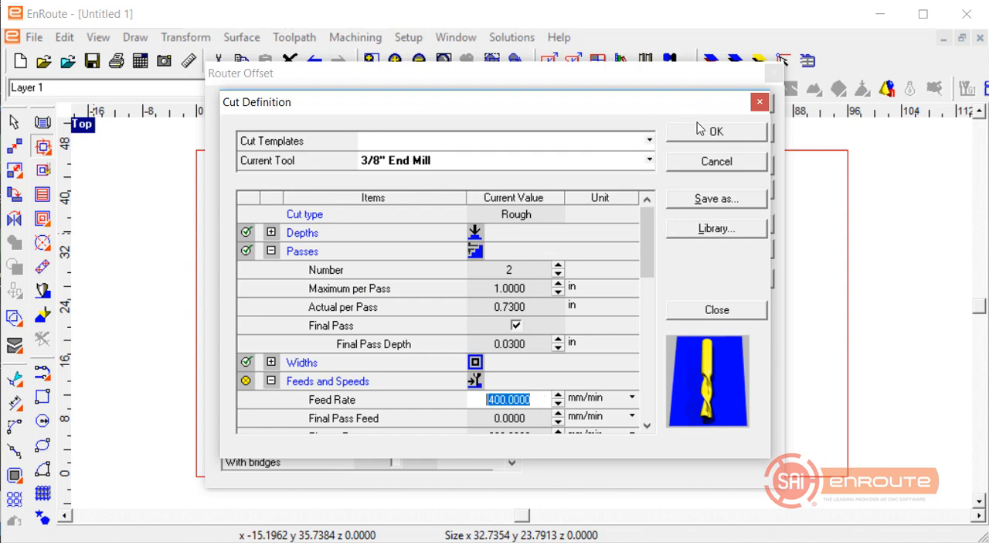
# Set the final pass feed to 400 mm/min and apply the router offset to the rectangle.
pyautogui.press('Tab')
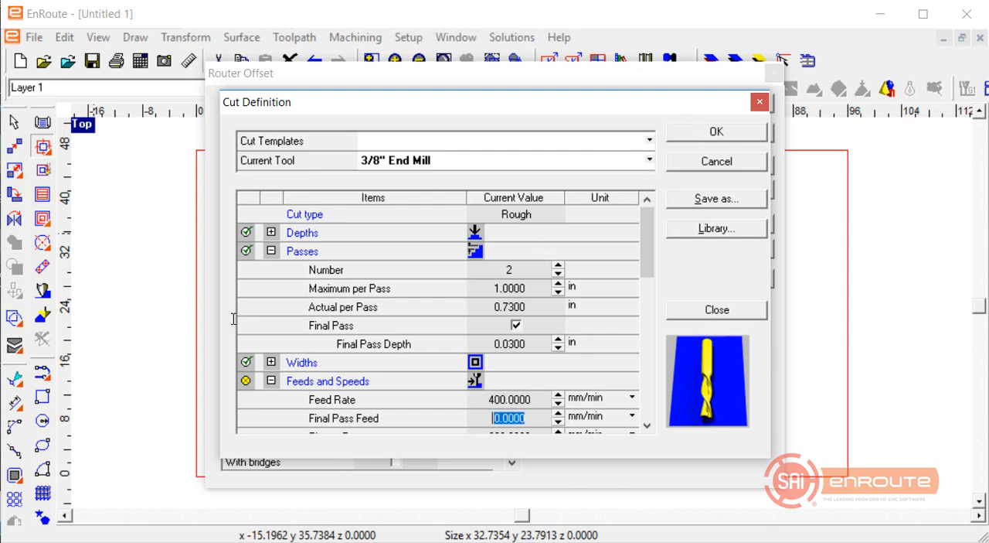
pyautogui.write('400')
pyautogui.press('Tab')
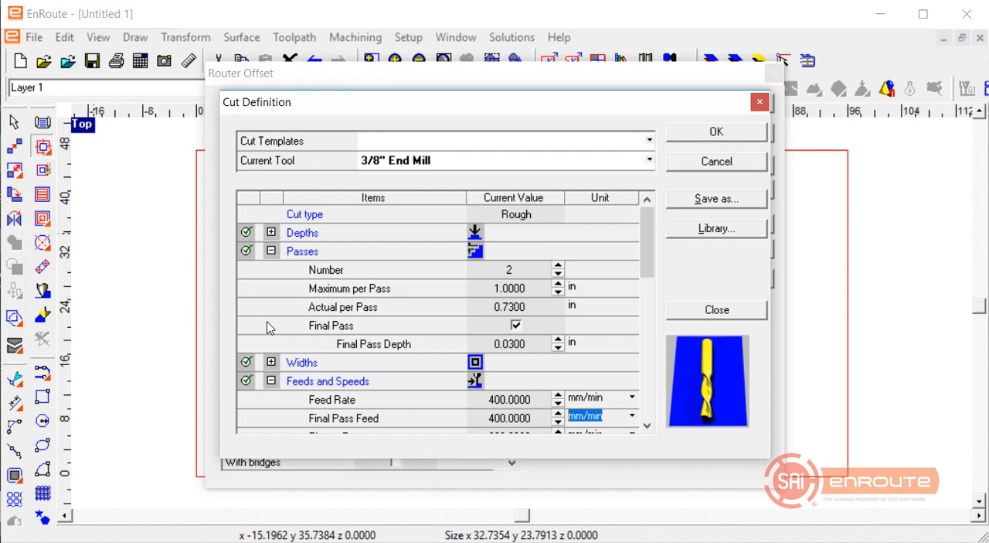
pyautogui.scroll(-3, 391, 362)
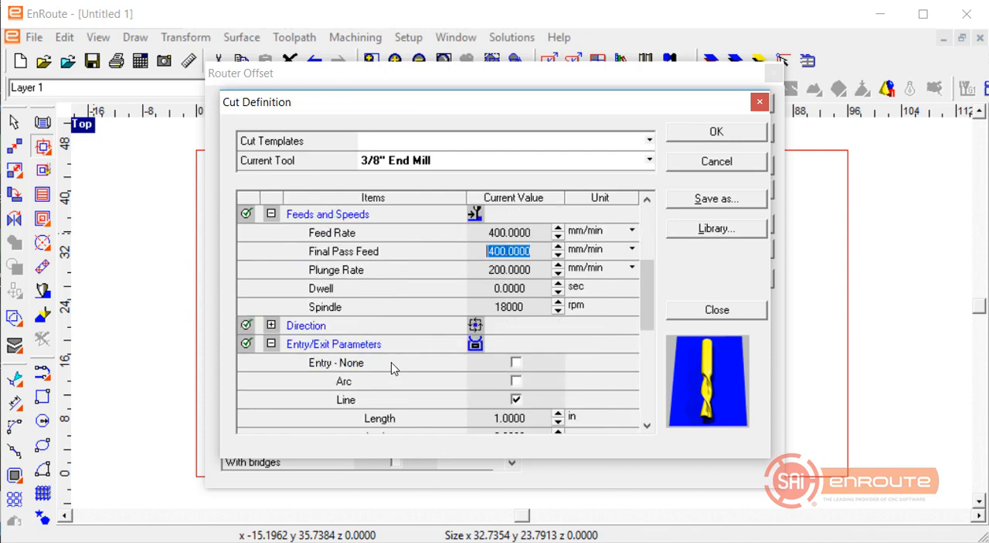
pyautogui.click(703, 133)
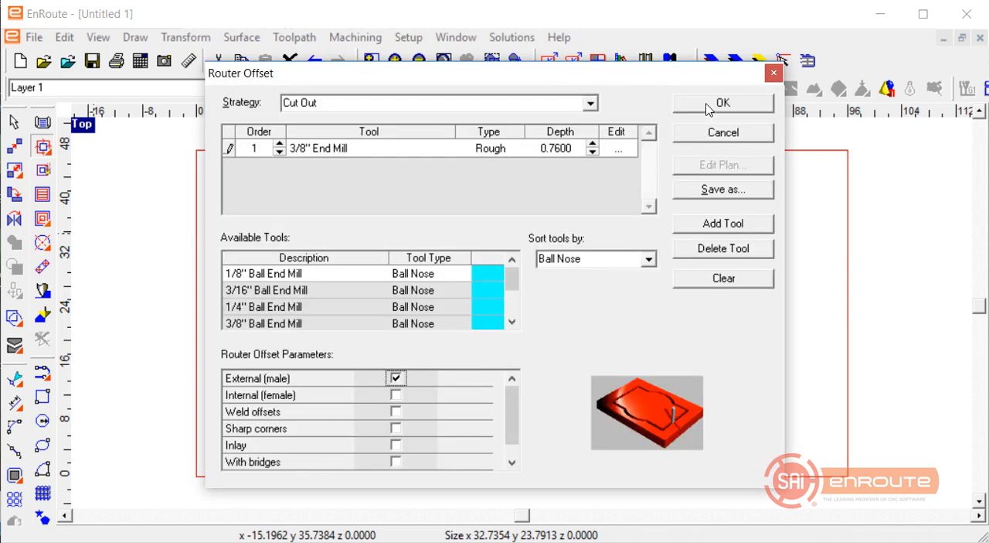
pyautogui.click(706, 104)
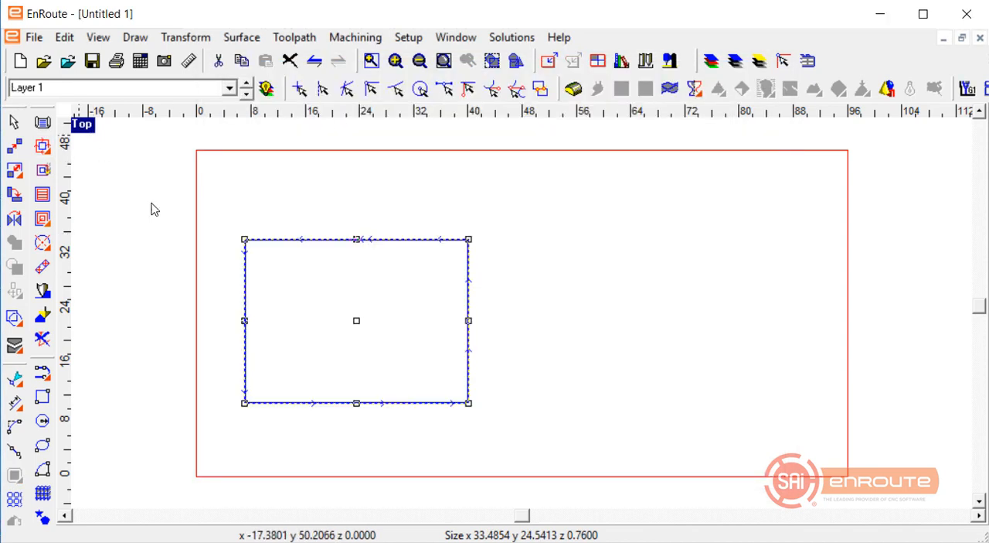
# Show the four-view layout and examine the toolpath passes against the plate in the front view.
pyautogui.doubleClick(81, 126)
pyautogui.click(190, 387)
pyautogui.scroll(5, 133, 422)
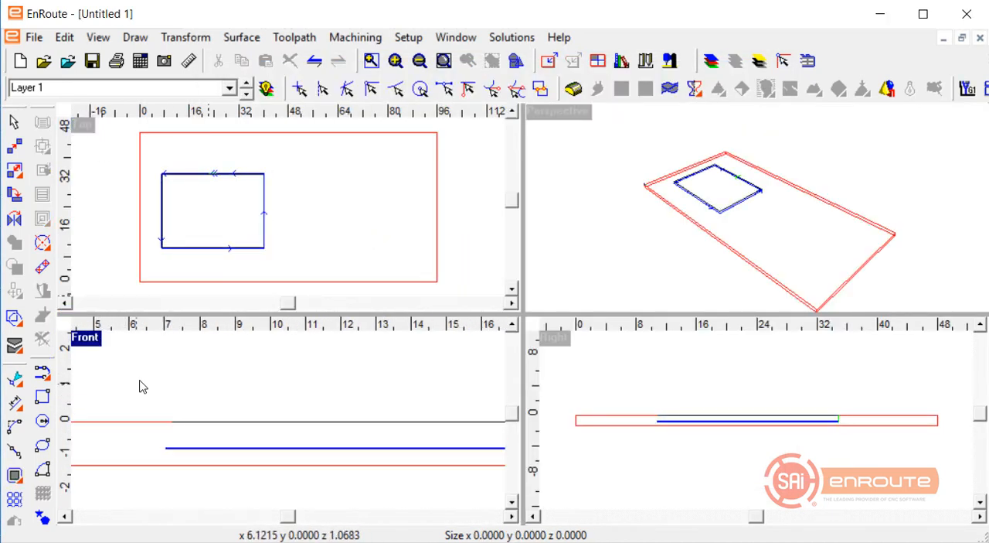
pyautogui.scroll(4, 170, 418)
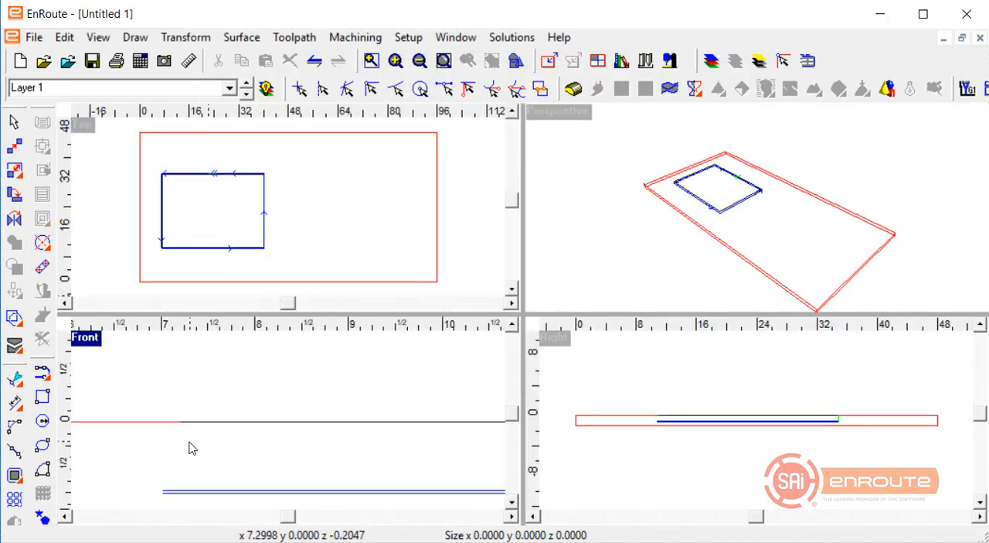
# Redefine the plate with a thickness of 0.75 inches.
pyautogui.click(548, 61)
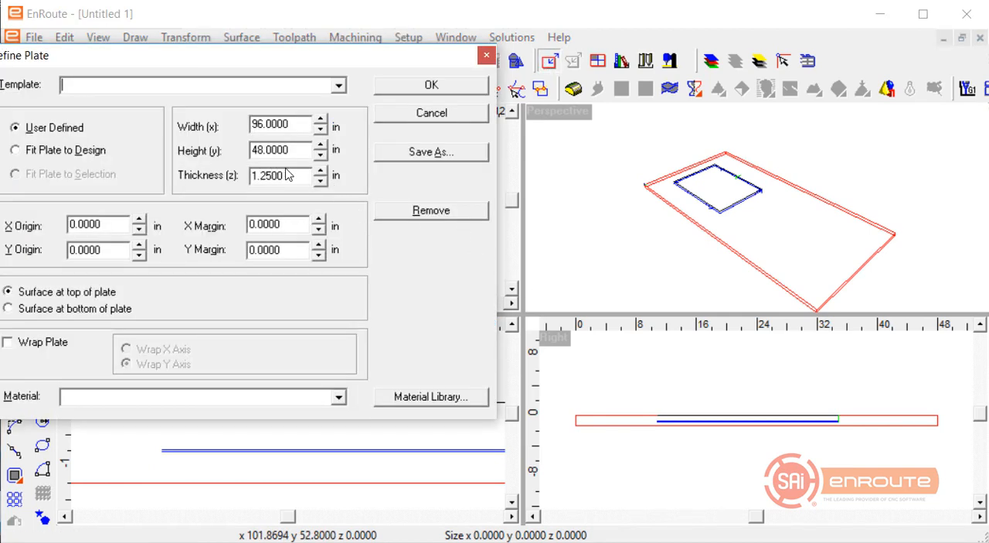
pyautogui.doubleClick(275, 174)
pyautogui.write('.75')
pyautogui.press('Tab')
pyautogui.click(425, 89)
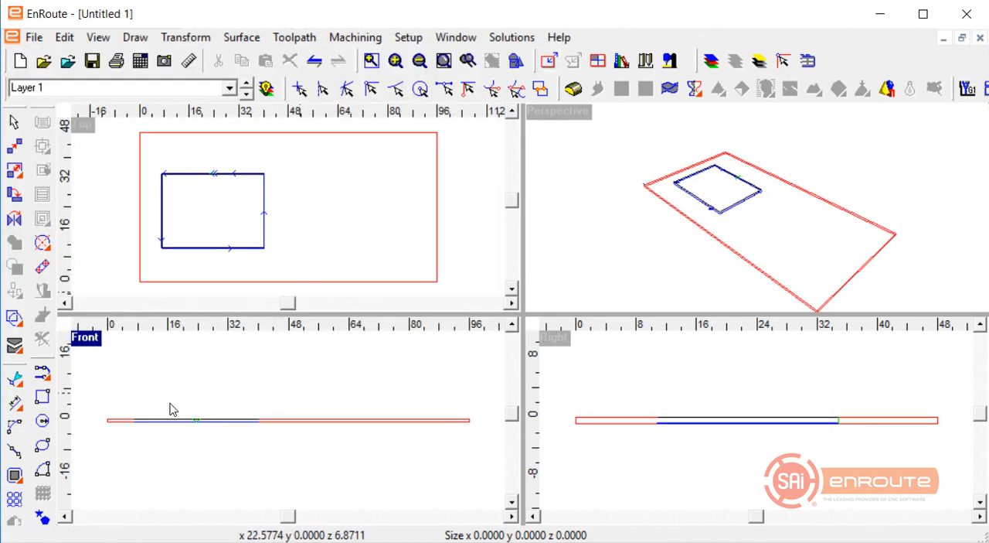
# Examine the final pass relative to the plate bottom and the ramped entry and exit lines in the front view.
pyautogui.scroll(5, 139, 432)
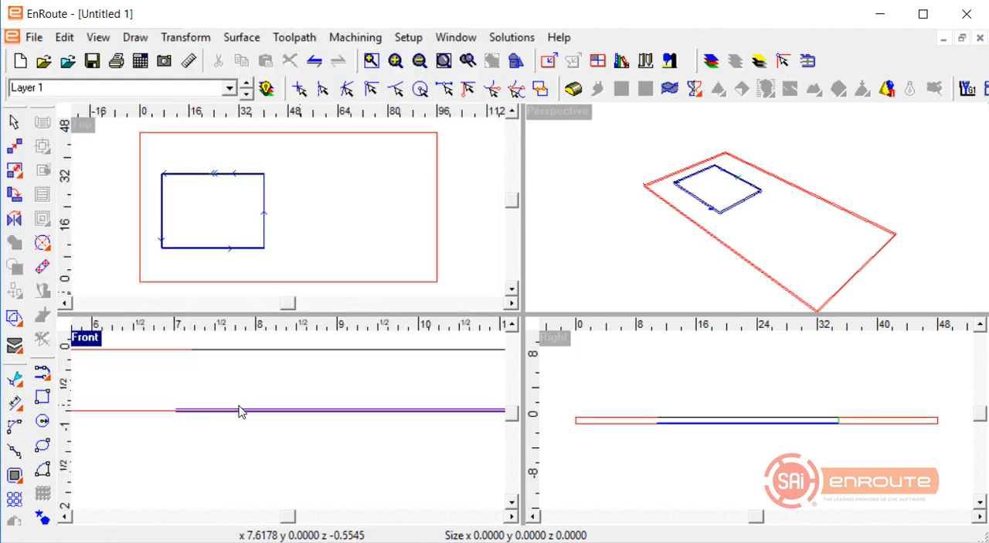
pyautogui.scroll(4, 224, 410)
pyautogui.scroll(-3, 556, 470)
pyautogui.scroll(-2, 276, 374)
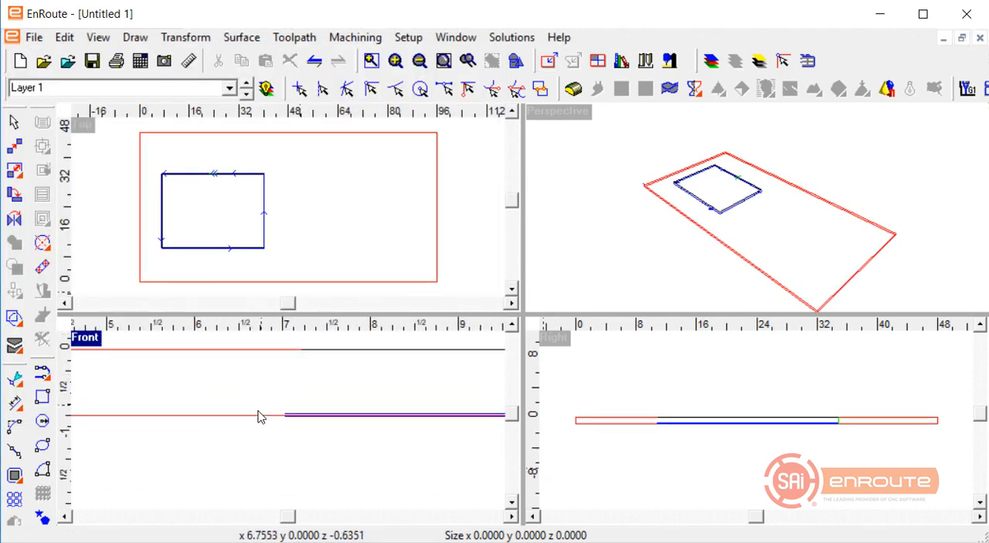
pyautogui.scroll(3, 352, 340)
pyautogui.scroll(3, 256, 475)
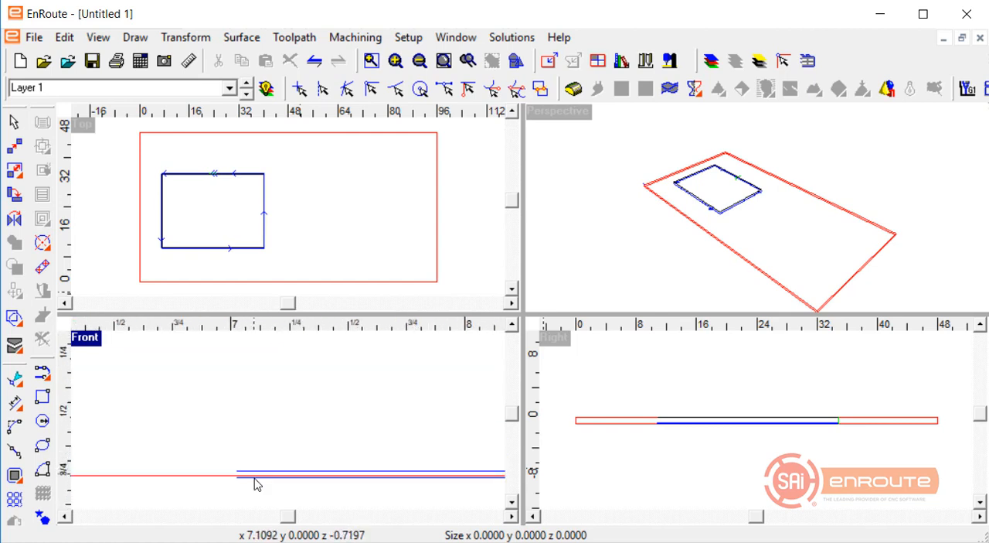
pyautogui.scroll(-5, 182, 429)
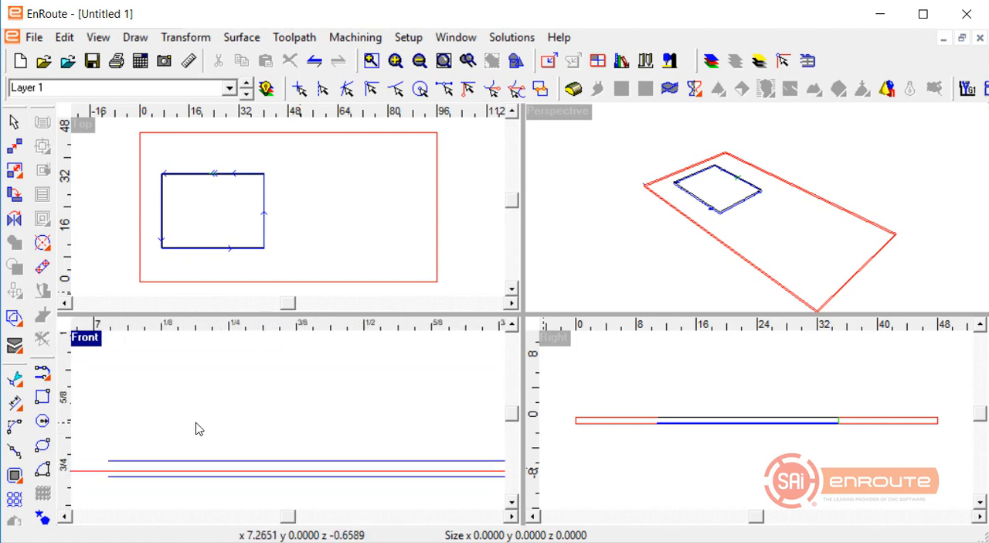
pyautogui.scroll(4, 332, 380)
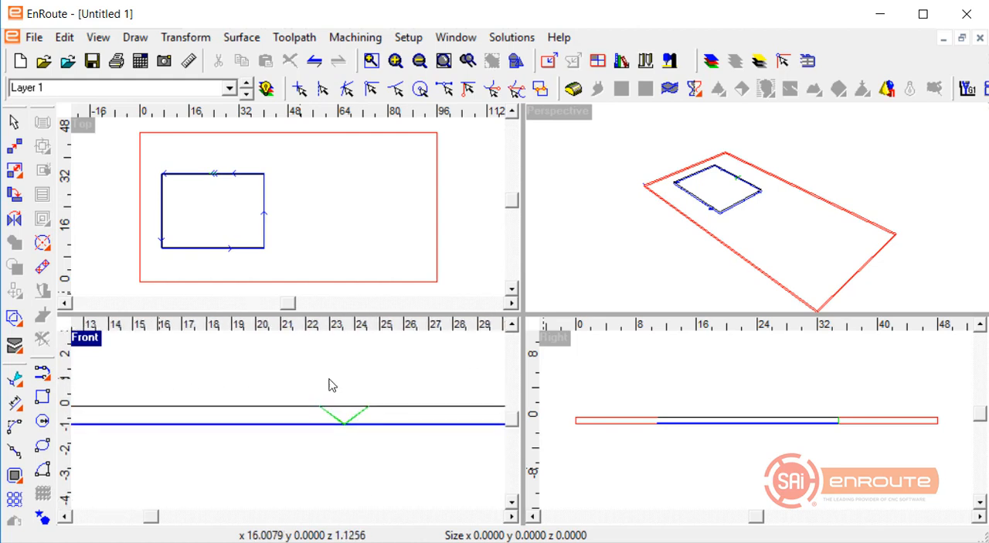
pyautogui.scroll(-2, 302, 400)
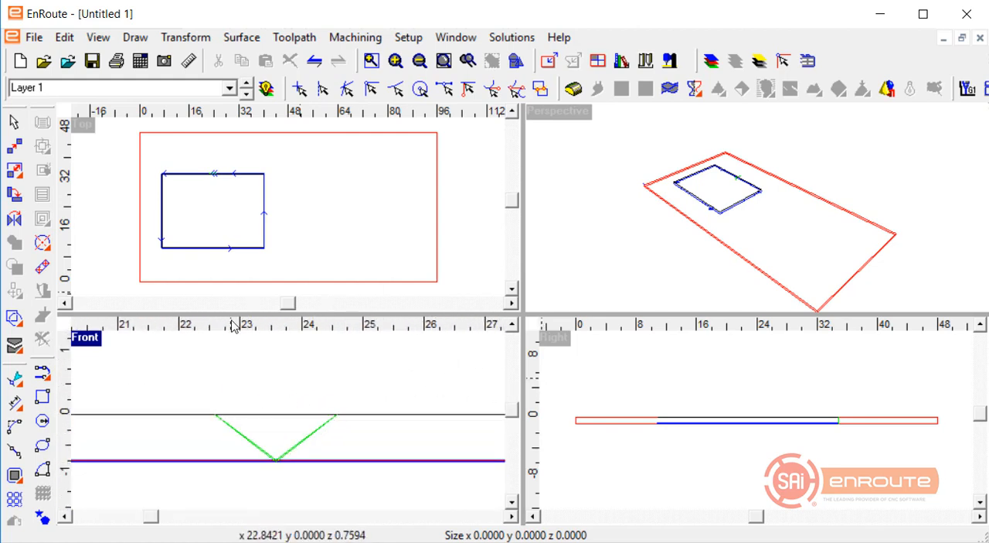
# Remove the toolpaths from the rectangle in the enlarged top view and reduce its height to about 2.7 inches.
pyautogui.click(106, 208)
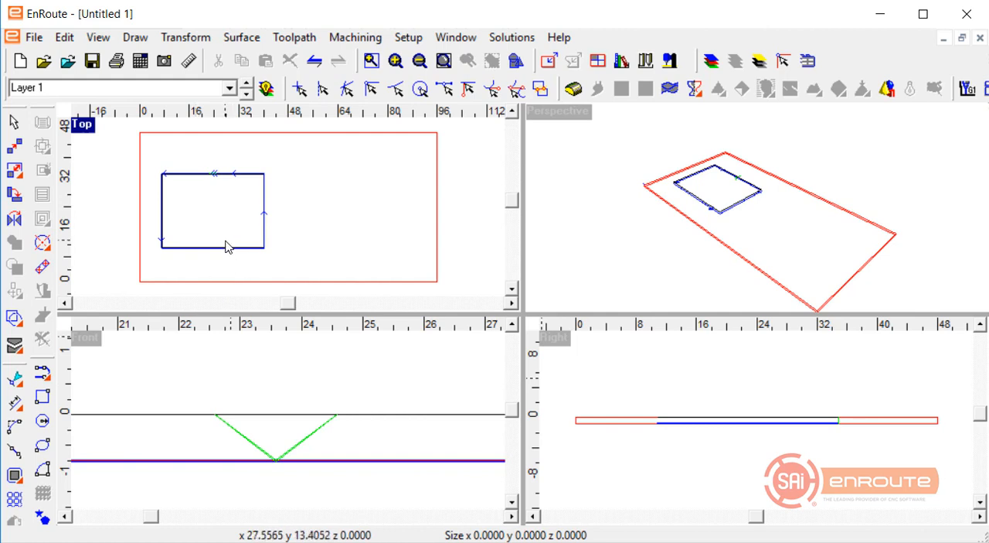
pyautogui.hotkey('ctrl', 'a')
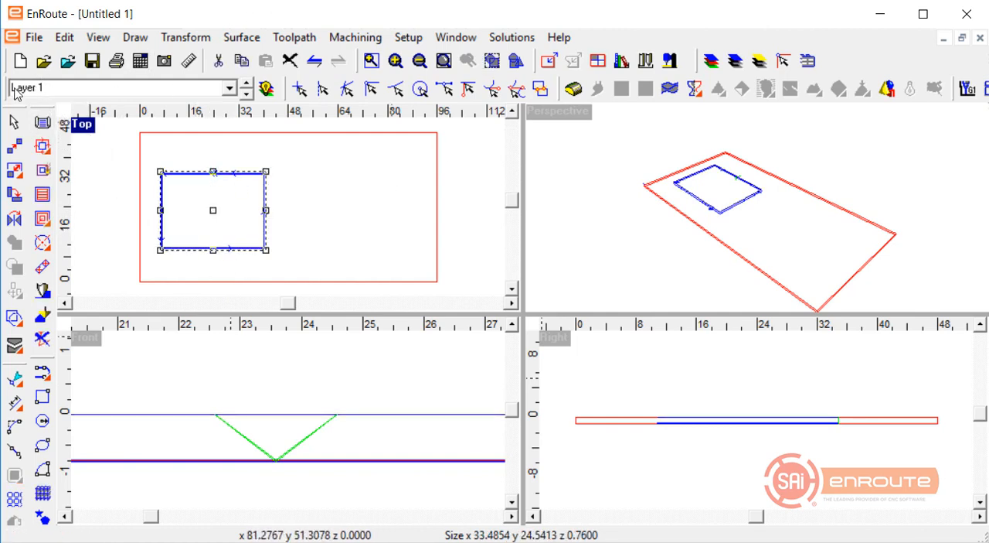
pyautogui.doubleClick(83, 124)
pyautogui.scroll(2, 248, 316)
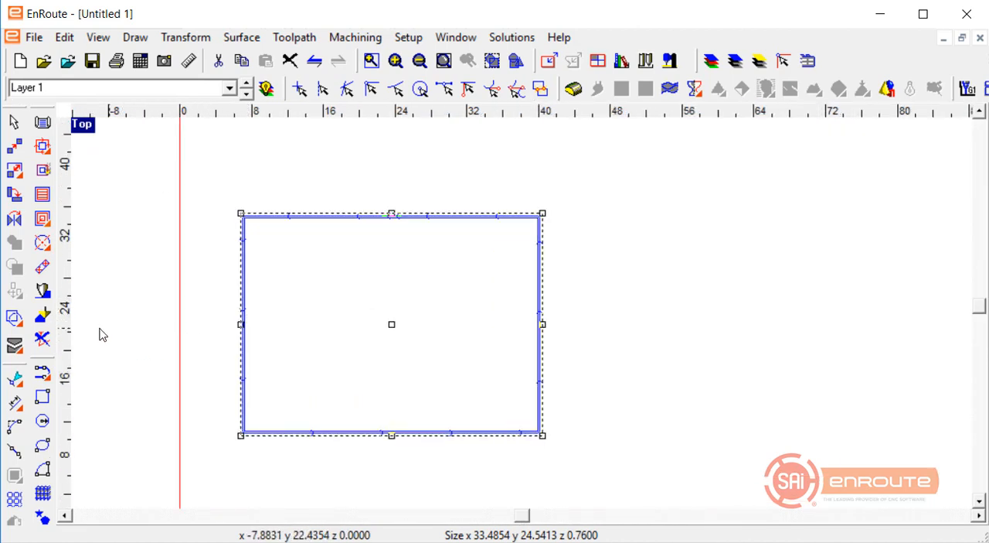
pyautogui.click(42, 340)
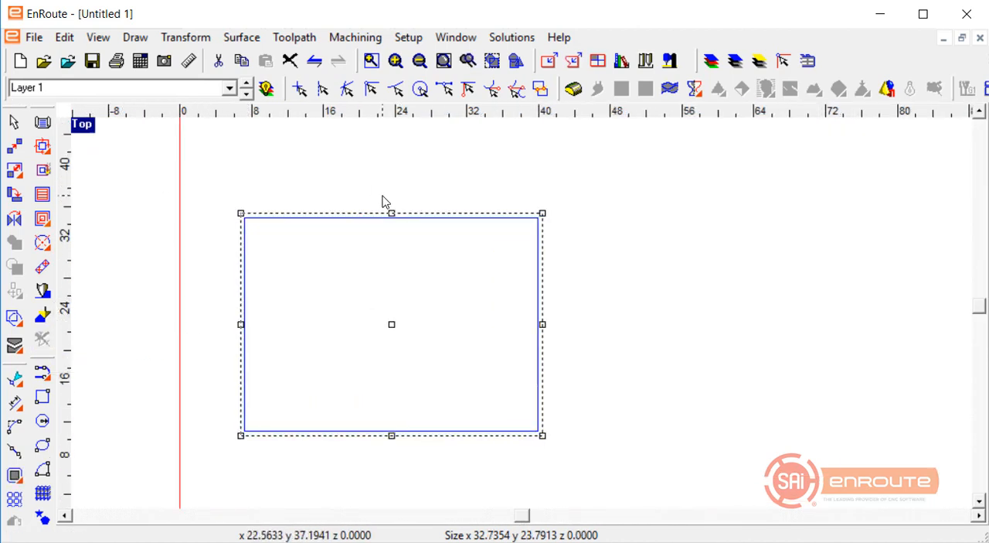
pyautogui.moveTo(393, 221); pyautogui.dragTo(379, 412)
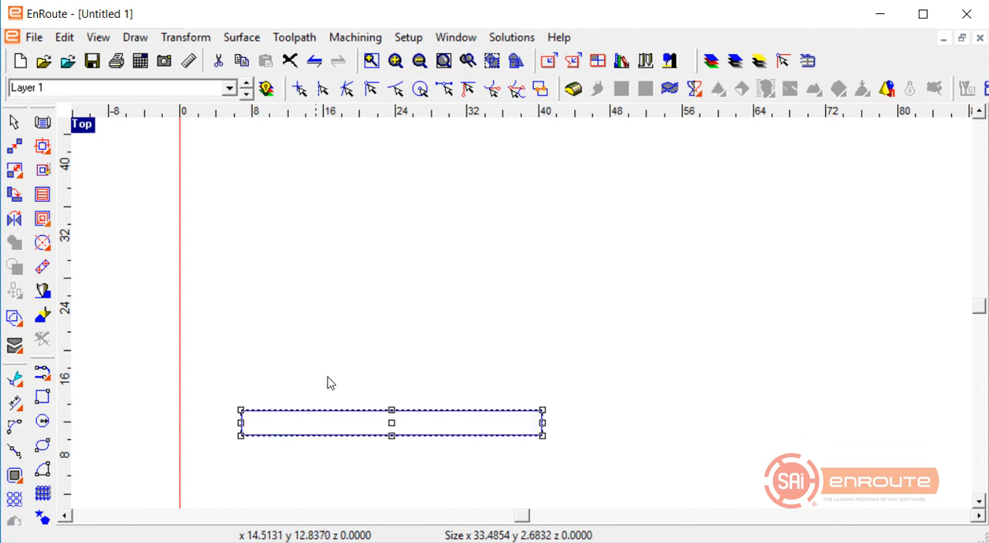
# Start an Island Fill on the rectangle with the Pocket strategy and set the 1/4" End Mill depth to 0.25 inches.
pyautogui.click(42, 218)
pyautogui.click(591, 103)
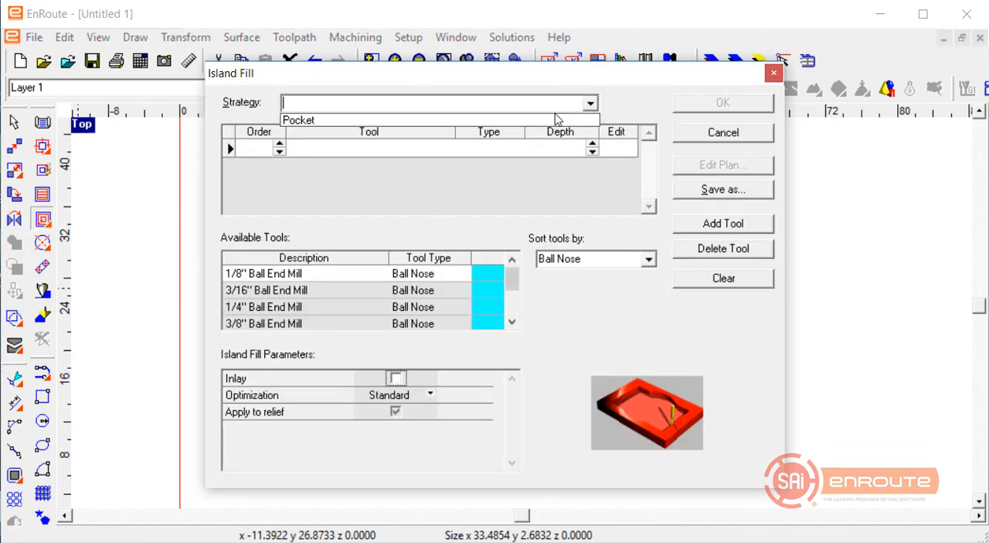
pyautogui.click(553, 118)
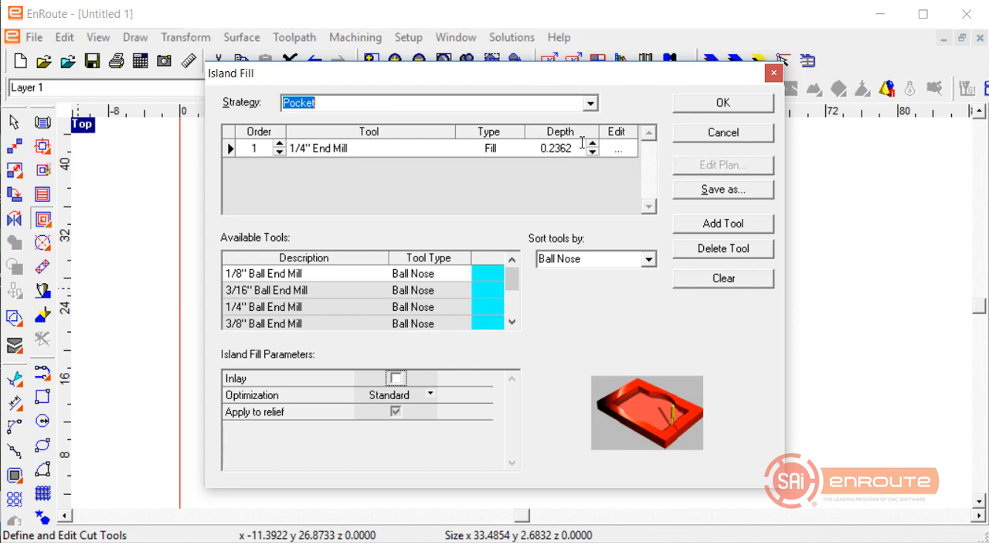
pyautogui.moveTo(574, 148); pyautogui.dragTo(491, 143)
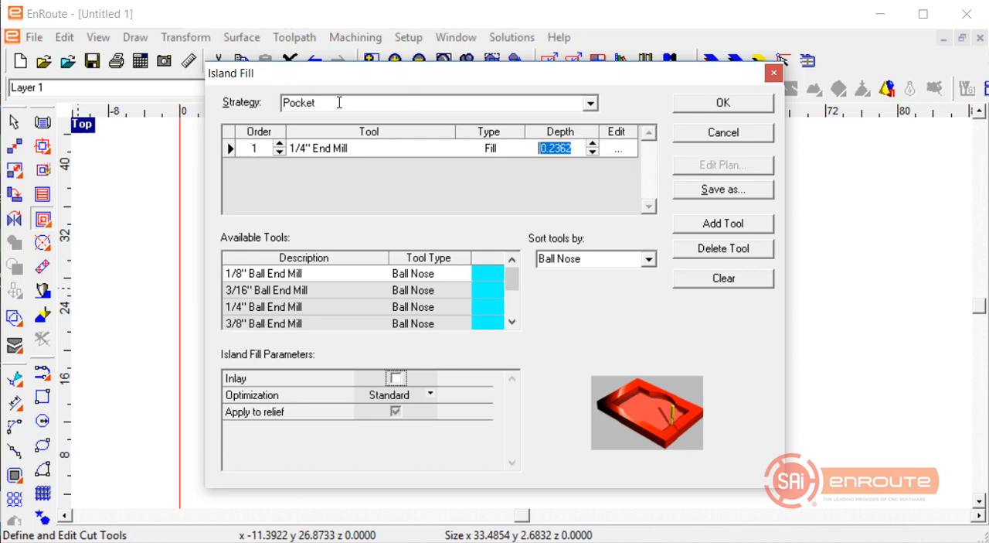
pyautogui.write('.25')
pyautogui.press('Return')
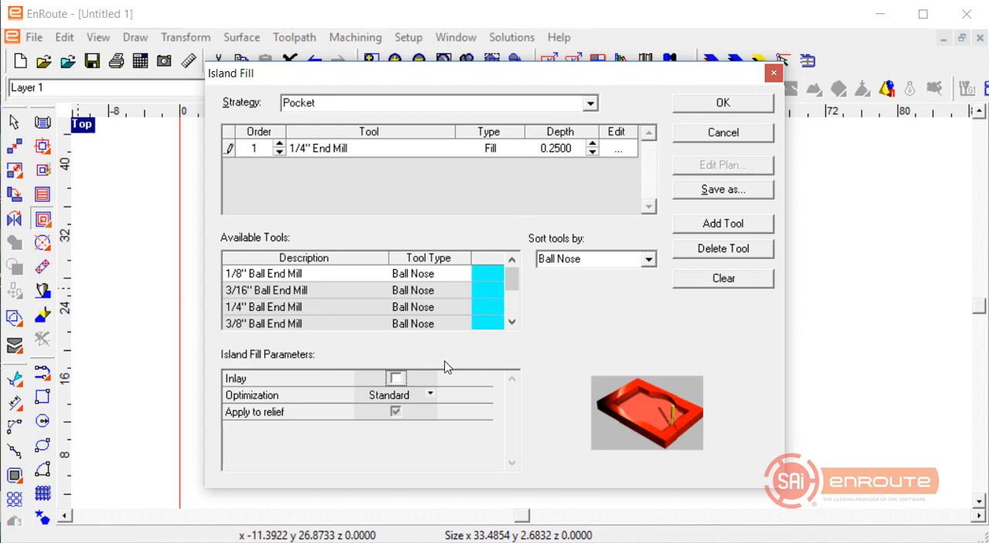
# Define the fill cut with a 200 mm/min feed rate, 60 mm/min plunge rate and 18000 rpm spindle speed.
pyautogui.click(619, 149)
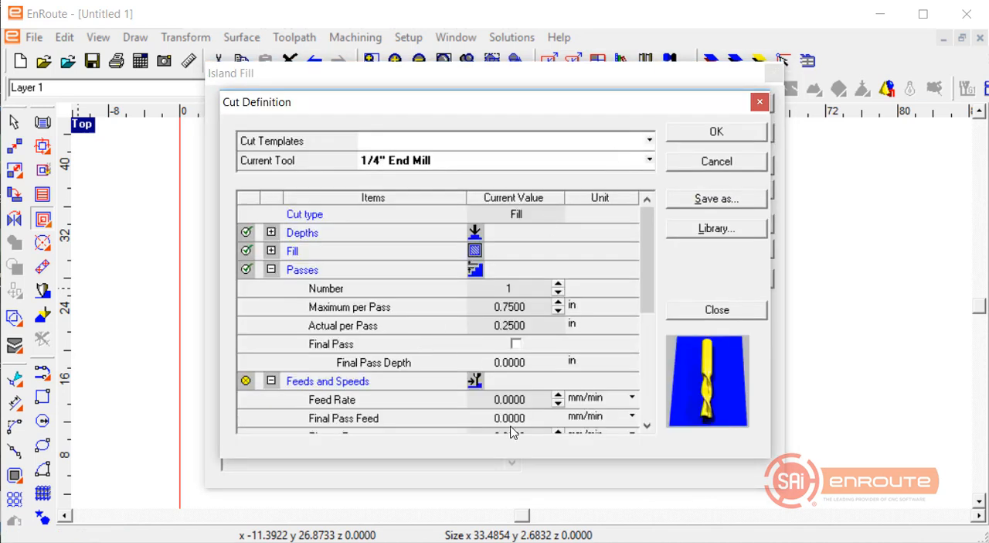
pyautogui.click(531, 400)
pyautogui.write('20')
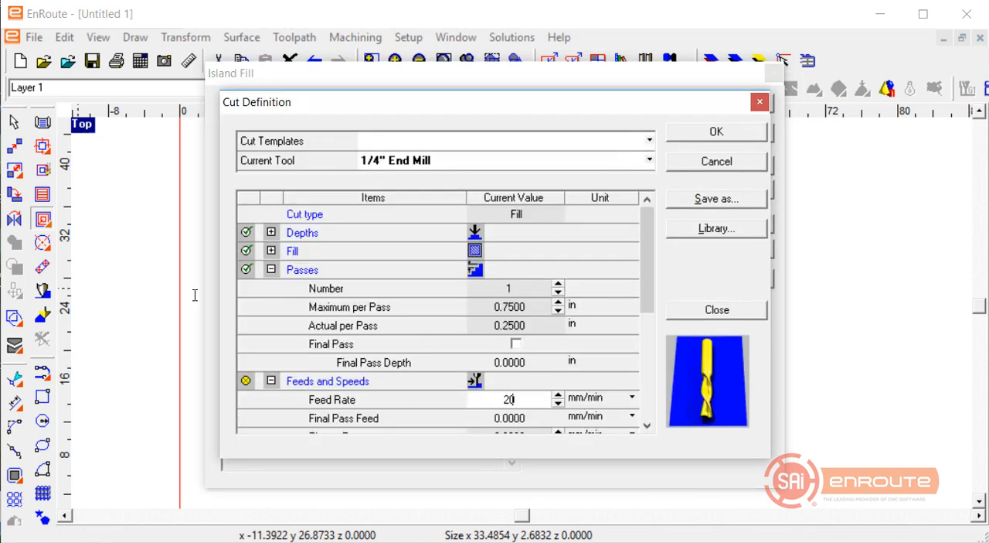
pyautogui.write('0')
pyautogui.press('Tab')
pyautogui.press('Tab')
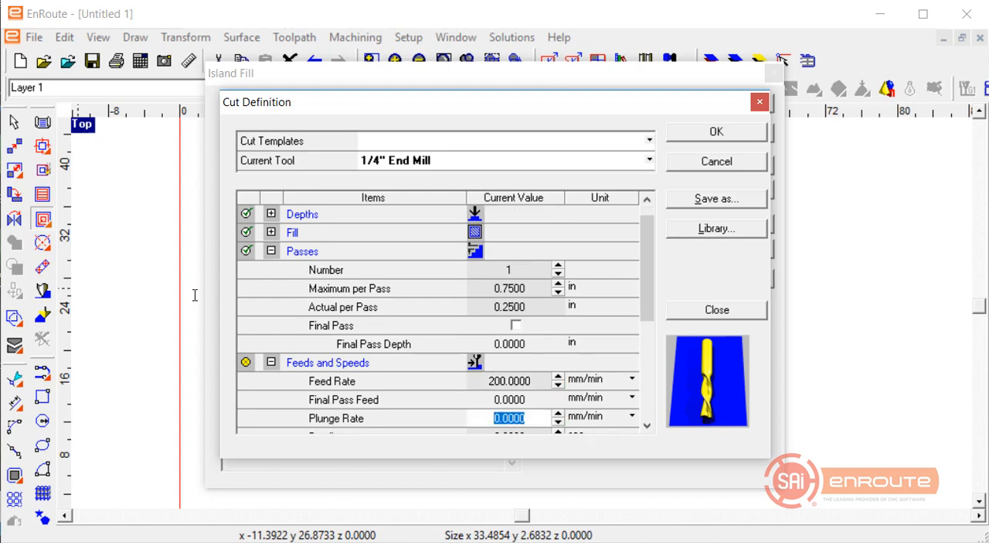
pyautogui.write('6')
pyautogui.press('Tab')
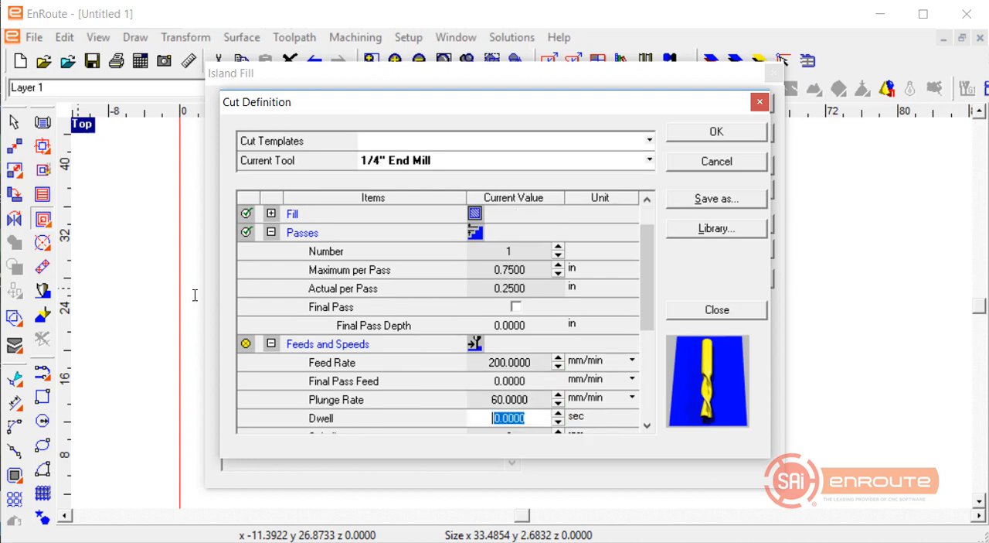
pyautogui.press('Tab')
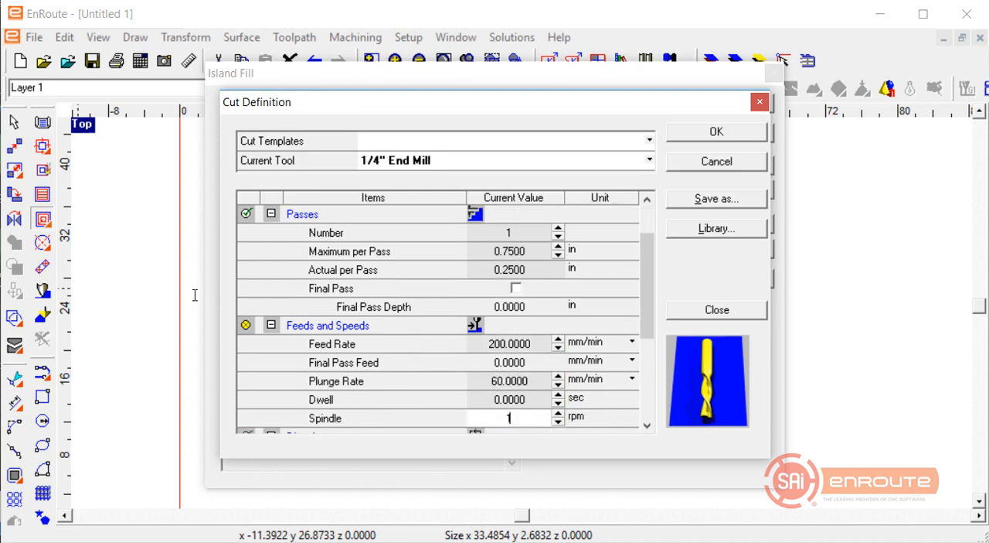
pyautogui.write('18000')
pyautogui.press('Tab')
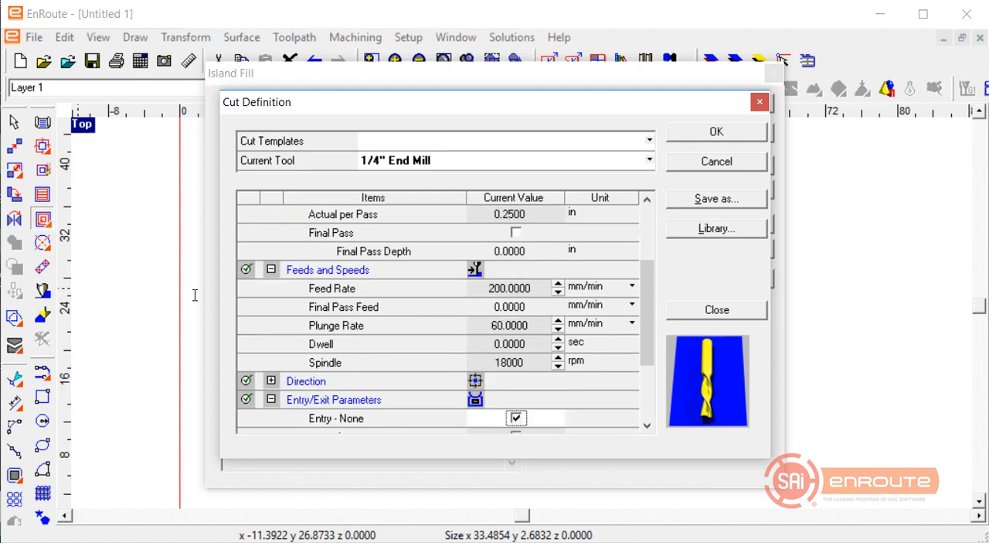
pyautogui.click(703, 139)
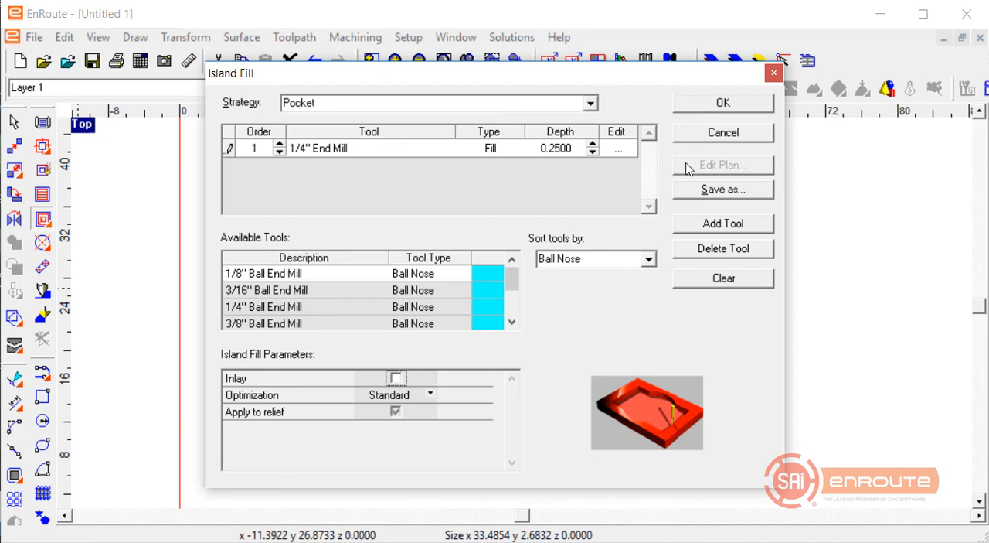
# Save the island fill settings over the existing Pocket strategy template.
pyautogui.click(704, 189)
pyautogui.click(571, 254)
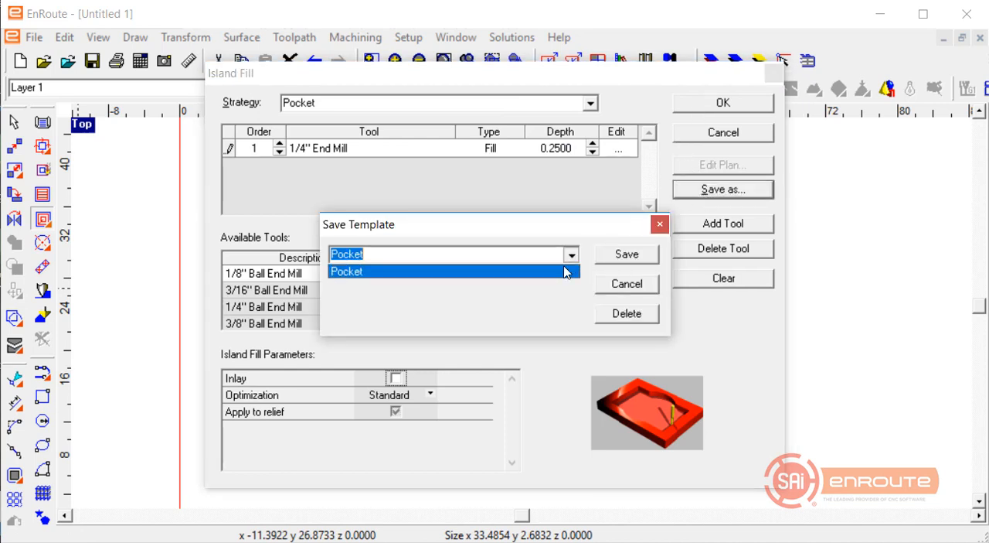
pyautogui.click(555, 273)
pyautogui.click(637, 256)
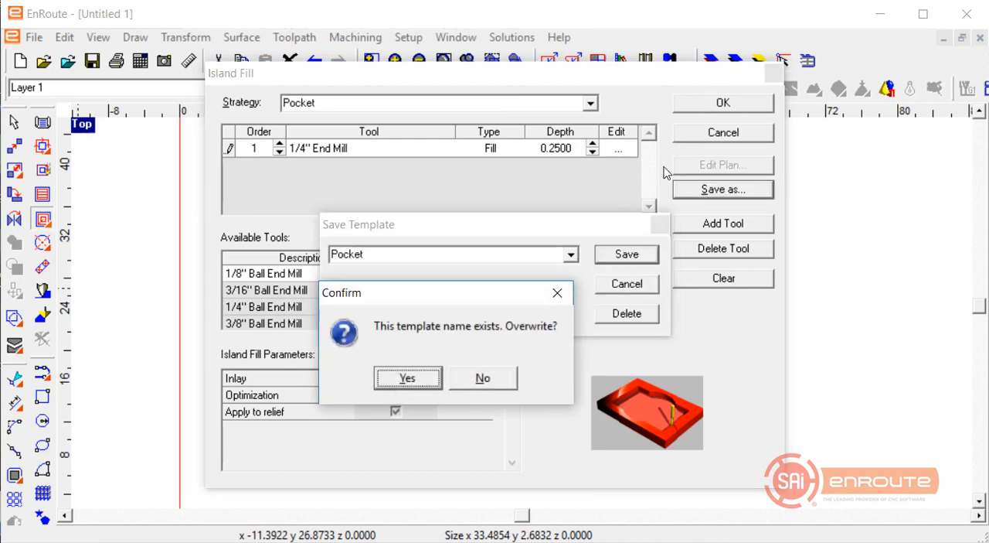
pyautogui.click(409, 378)
# Apply the Pocket island fill to the rectangle and delete the filled rectangle.
pyautogui.click(707, 108)
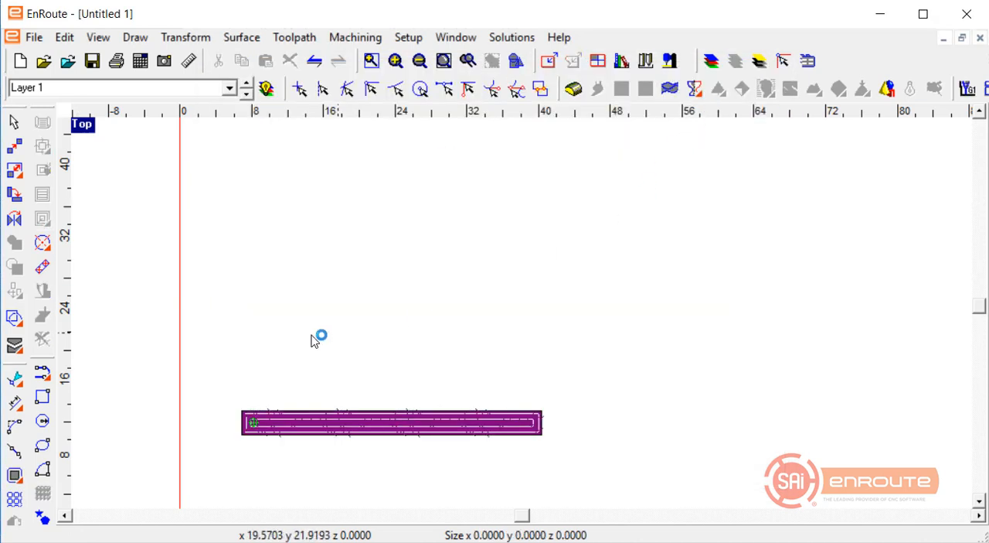
pyautogui.press('Delete')
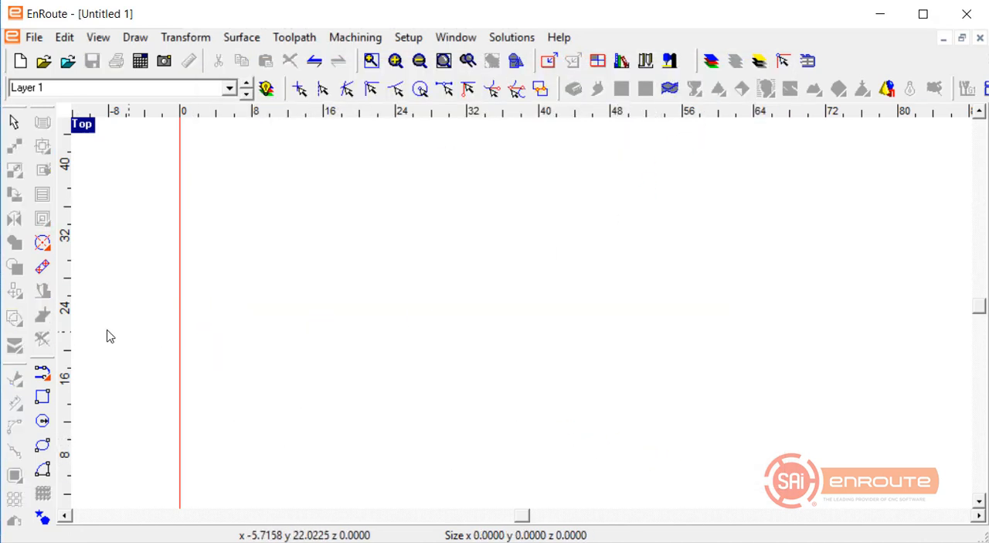
pyautogui.click(49, 421)
pyautogui.click(442, 230)
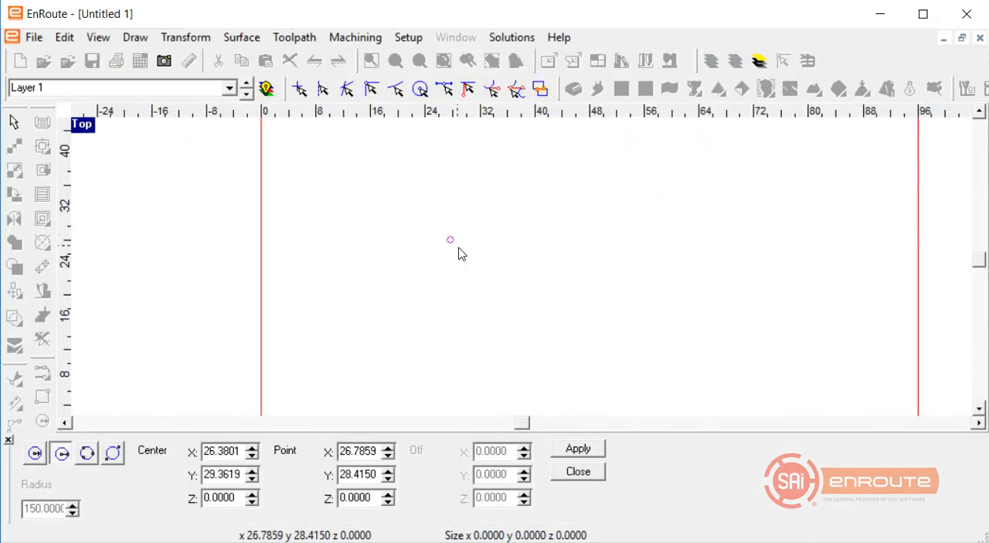
pyautogui.click(459, 244)
pyautogui.rightClick(465, 240)
pyautogui.moveTo(369, 226); pyautogui.dragTo(548, 327)
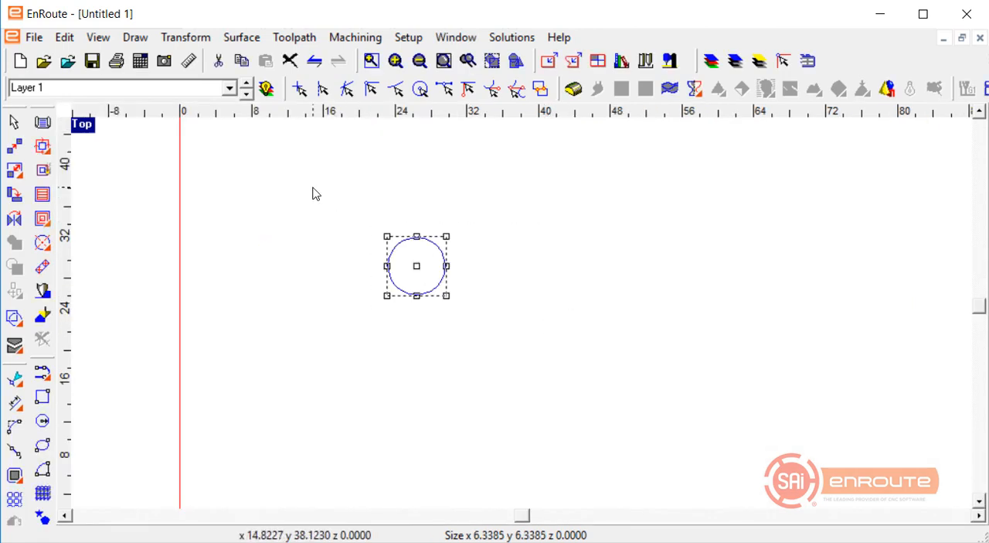
pyautogui.scroll(-1, 267, 195)
pyautogui.press('Delete')
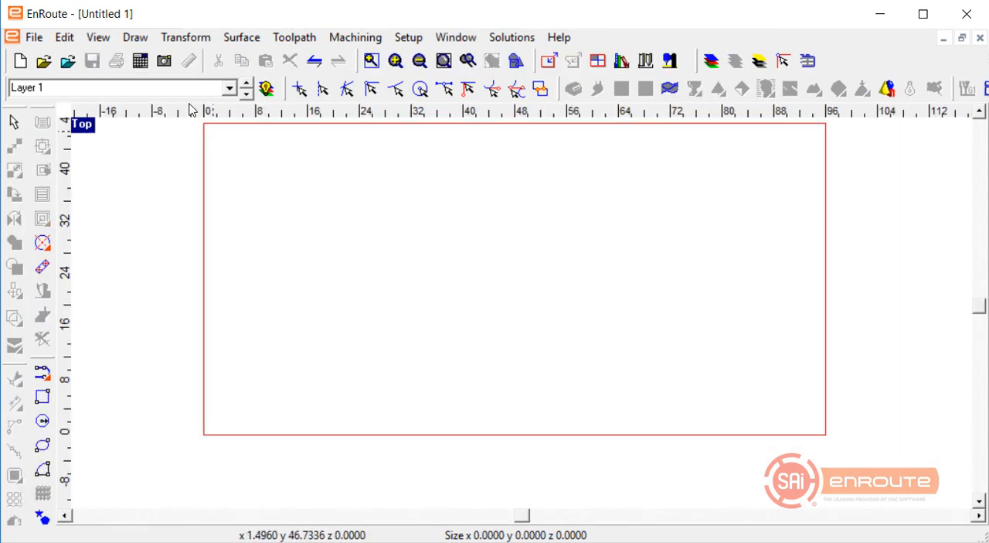
# Import Example_15_Side_Unfinished_Right_001F.dxf as AutoCAD DXF Legacy from the KCDw Cut Lists folder inside ATP Files.
pyautogui.click(68, 60)
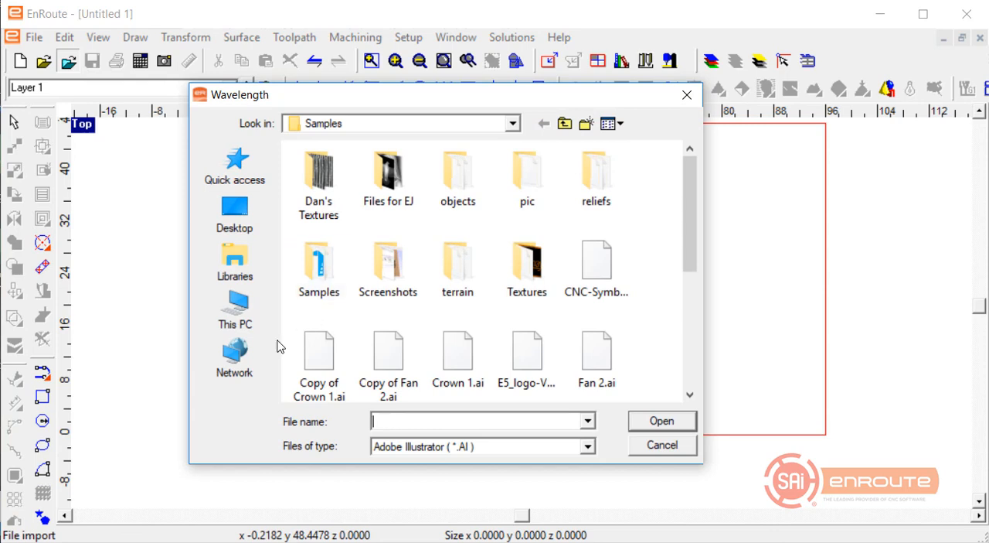
pyautogui.click(246, 271)
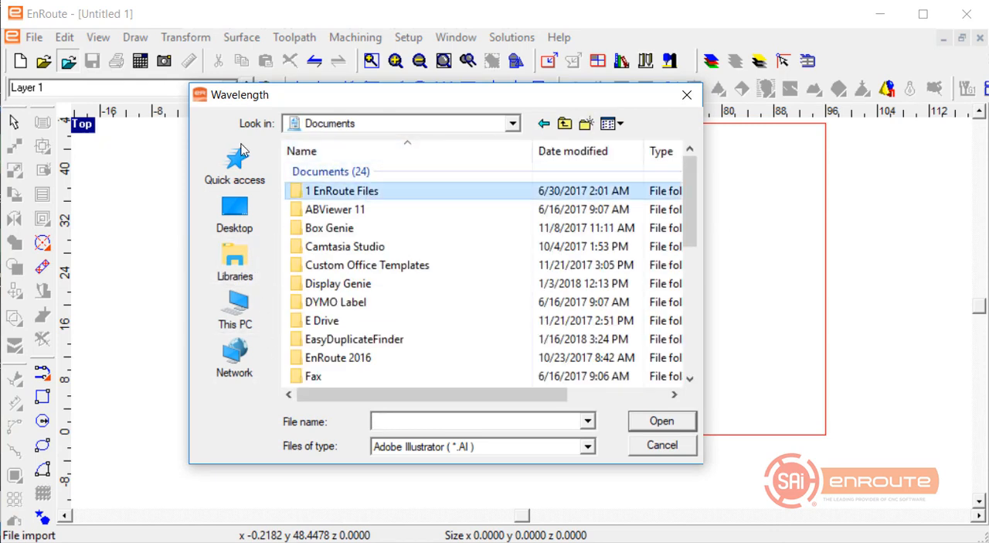
pyautogui.doubleClick(375, 192)
pyautogui.doubleClick(326, 172)
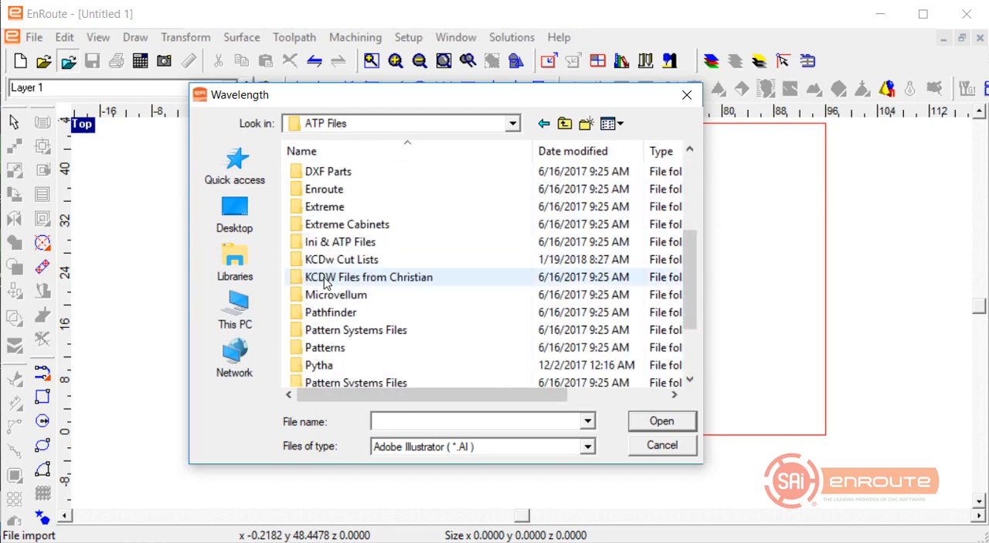
pyautogui.doubleClick(323, 262)
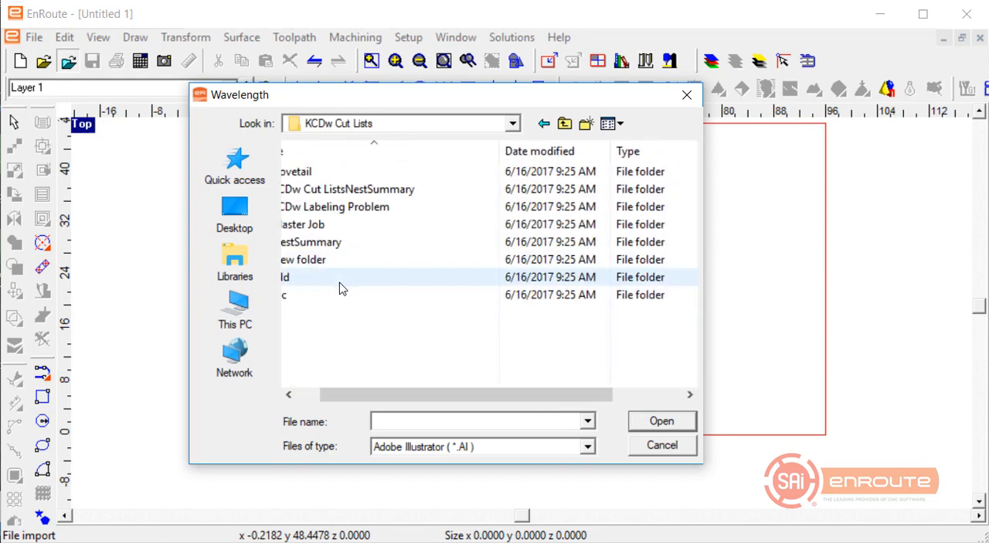
pyautogui.click(382, 446)
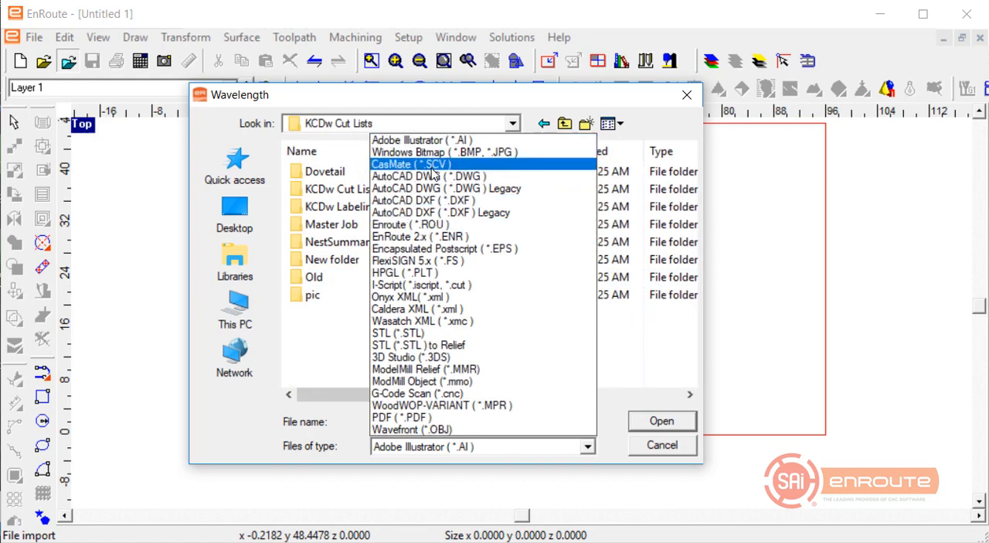
pyautogui.click(430, 213)
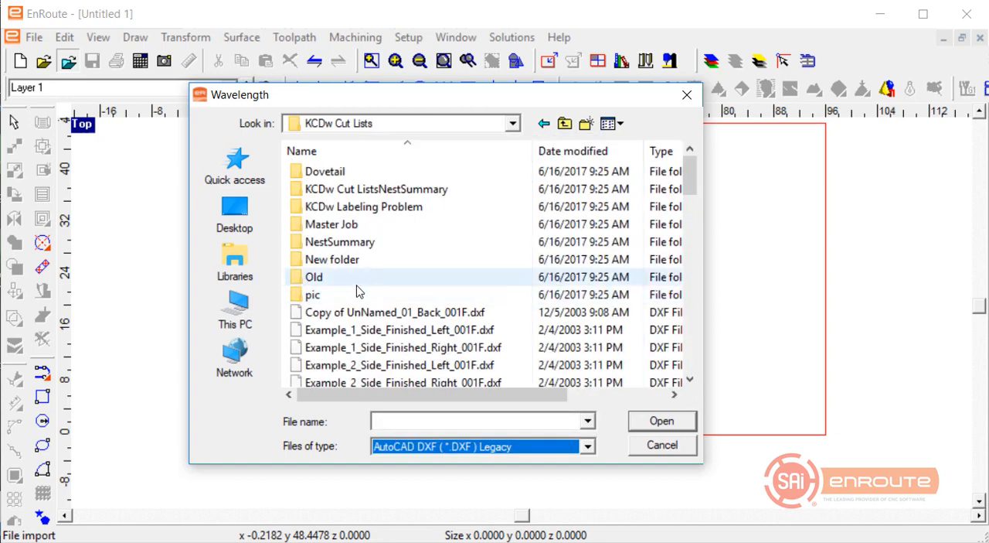
pyautogui.scroll(-10, 358, 290)
pyautogui.scroll(-18, 358, 290)
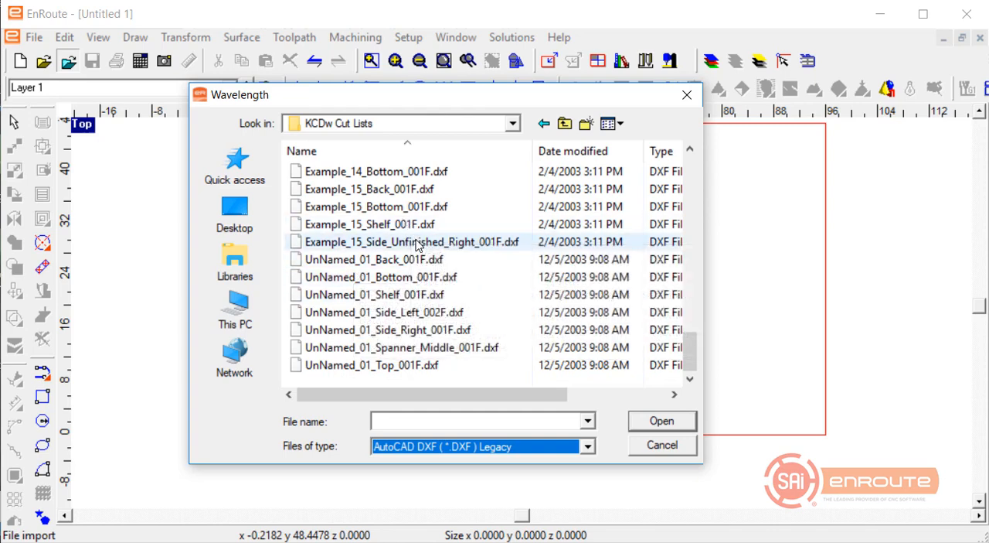
pyautogui.doubleClick(415, 240)
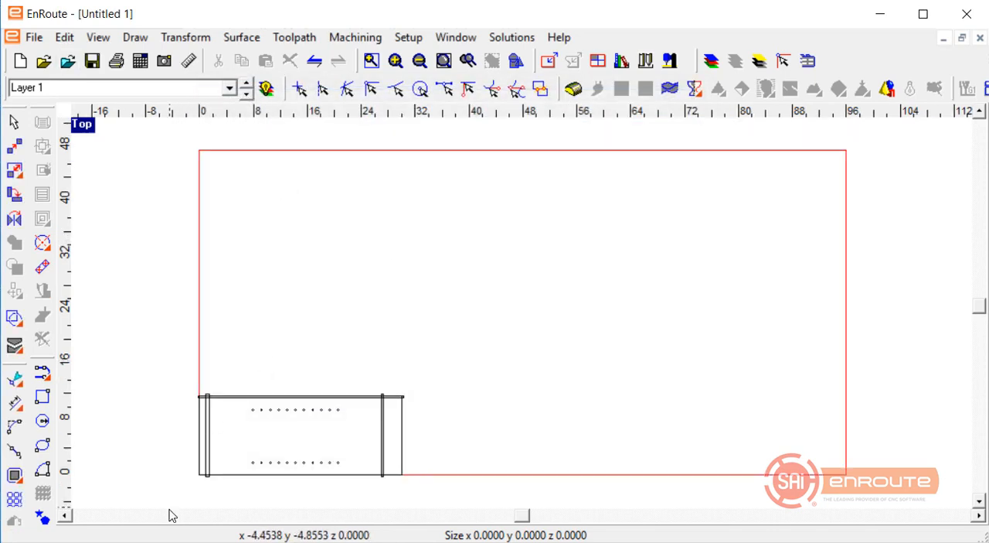
# Examine the imported cabinet side's layer list and cycle the display through its individual layers.
pyautogui.scroll(3, 175, 506)
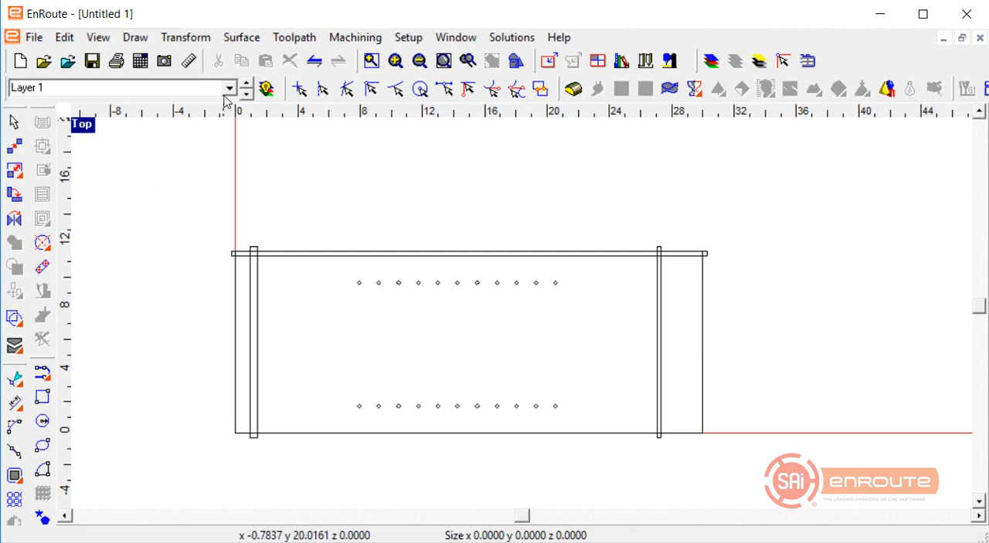
pyautogui.click(162, 87)
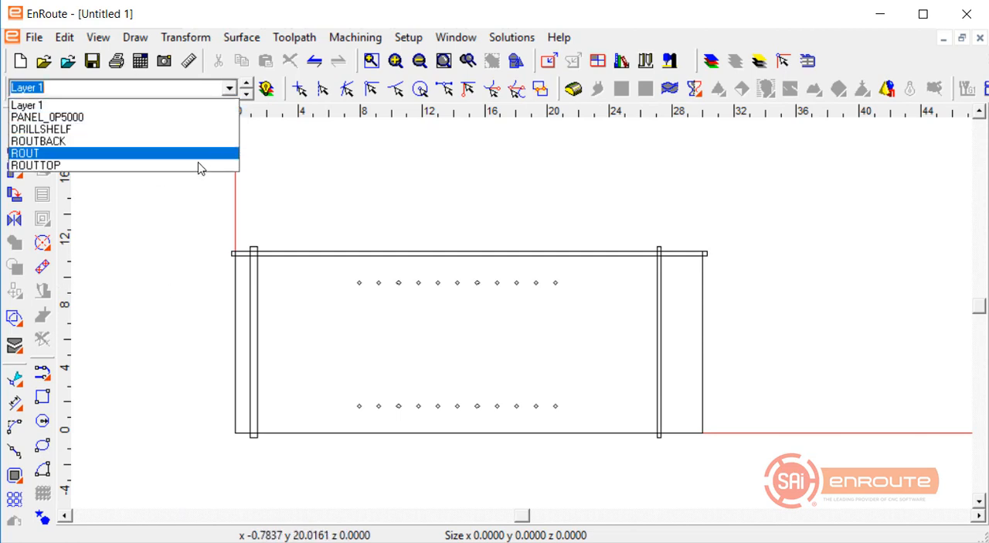
pyautogui.click(297, 205)
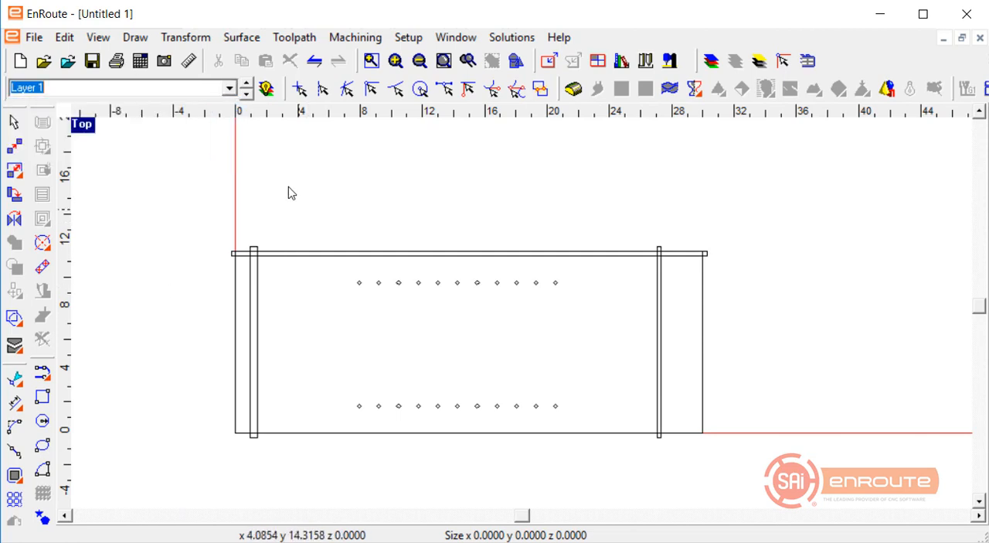
pyautogui.click(248, 91)
pyautogui.click(248, 91)
pyautogui.click(249, 91)
pyautogui.click(248, 91)
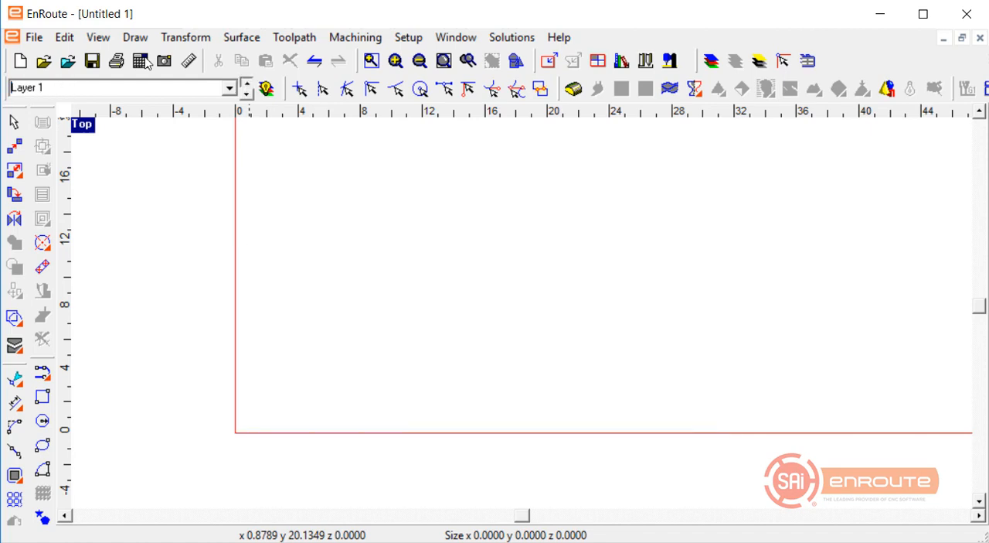
# Display all layers of the imported cabinet side together, then select the first hole of the upper row and inspect its size up close.
pyautogui.click(248, 92)
pyautogui.click(268, 88)
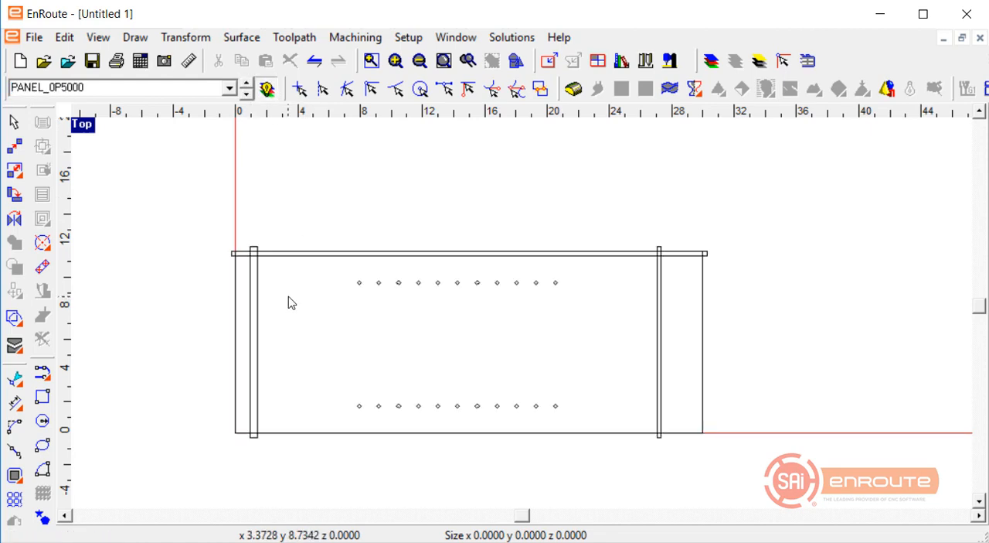
pyautogui.click(235, 321)
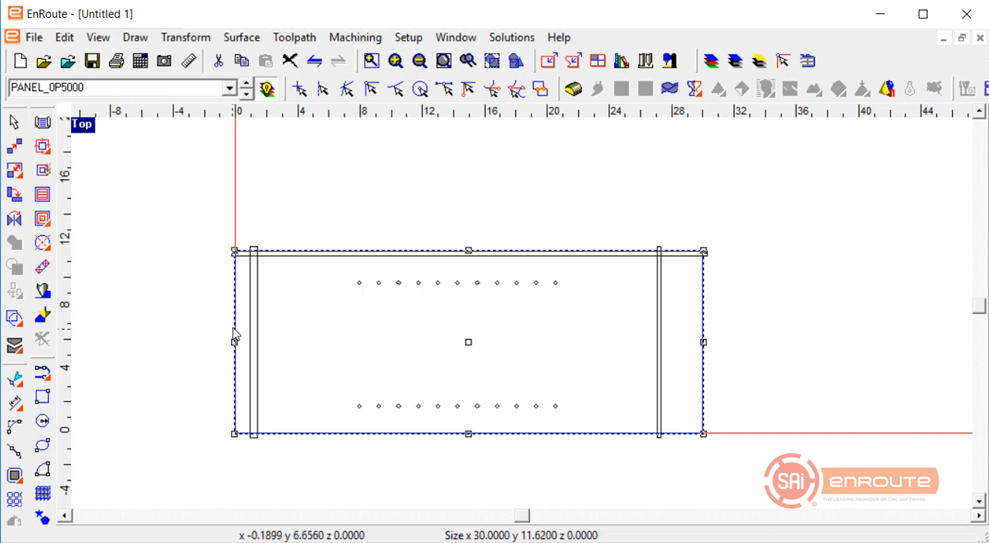
pyautogui.click(256, 316)
pyautogui.moveTo(322, 265); pyautogui.dragTo(366, 297)
pyautogui.moveTo(147, 187); pyautogui.dragTo(371, 328)
pyautogui.click(492, 66)
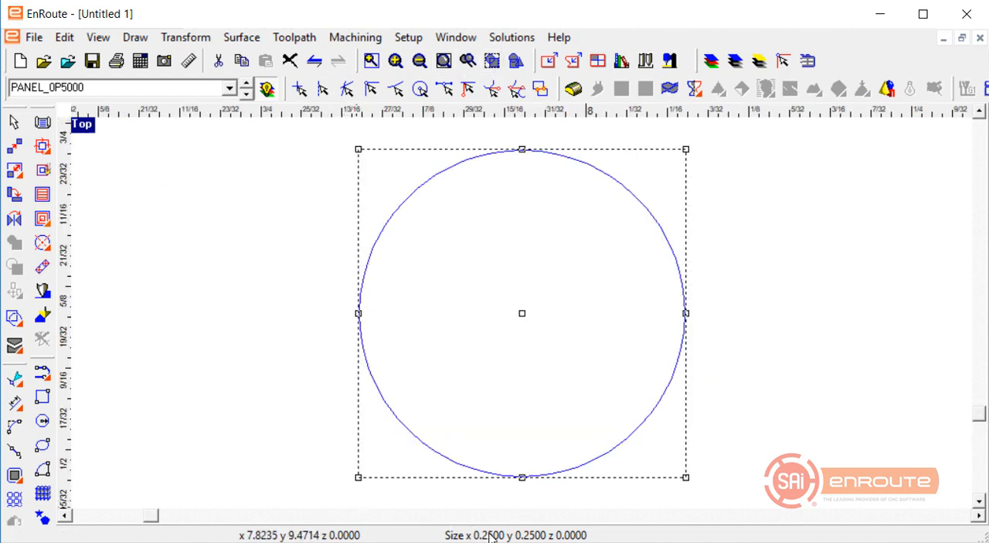
pyautogui.scroll(-8, 299, 465)
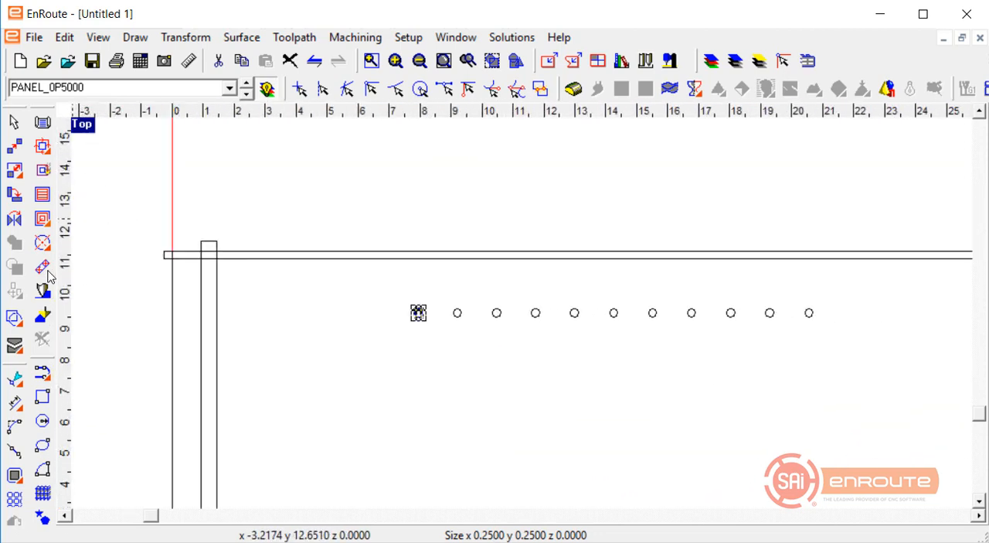
# Start Drill Centers for the selected hole and add the 1/4" End Mill as its drilling tool.
pyautogui.click(42, 242)
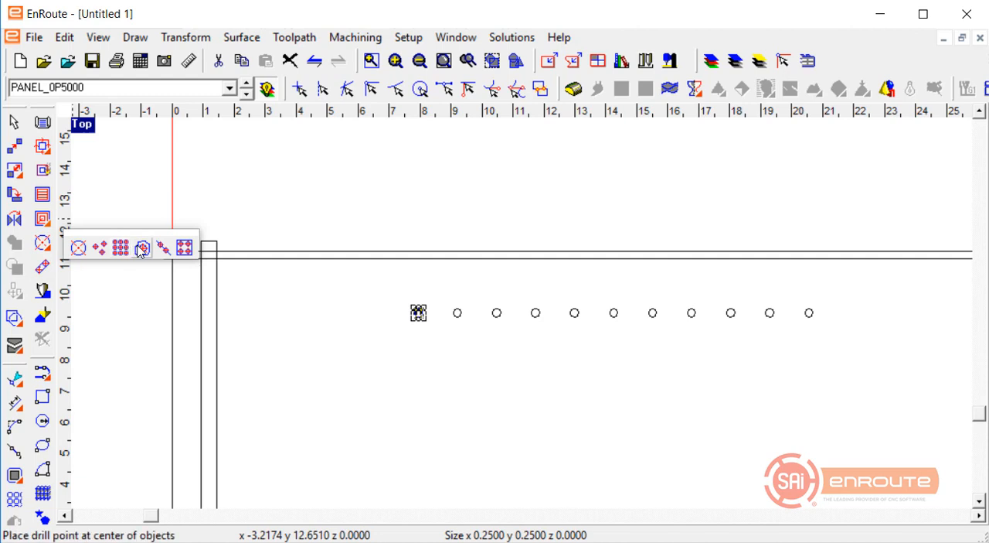
pyautogui.click(142, 248)
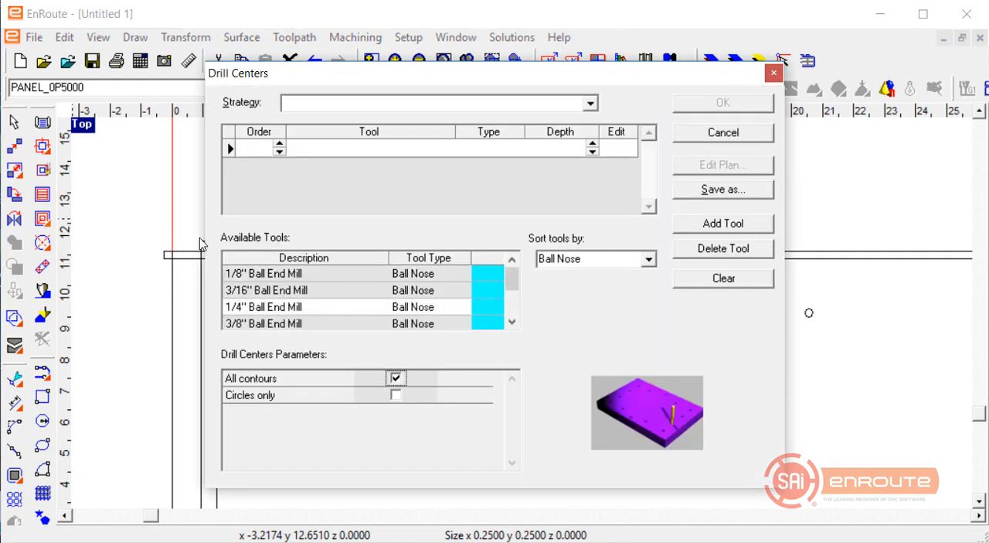
pyautogui.scroll(-1, 315, 313)
pyautogui.scroll(1, 297, 295)
pyautogui.click(650, 260)
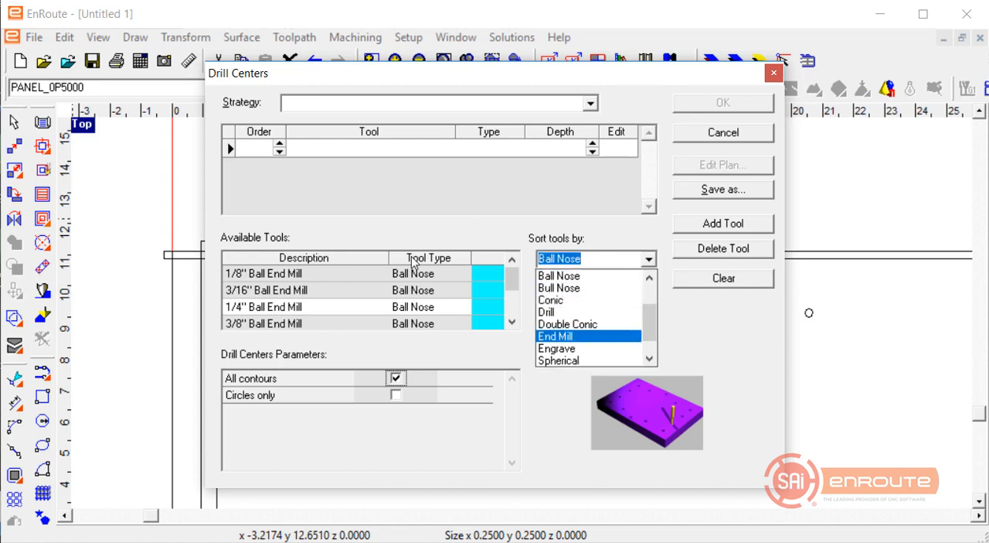
pyautogui.press('Return')
pyautogui.click(253, 305)
pyautogui.scroll(-1, 254, 305)
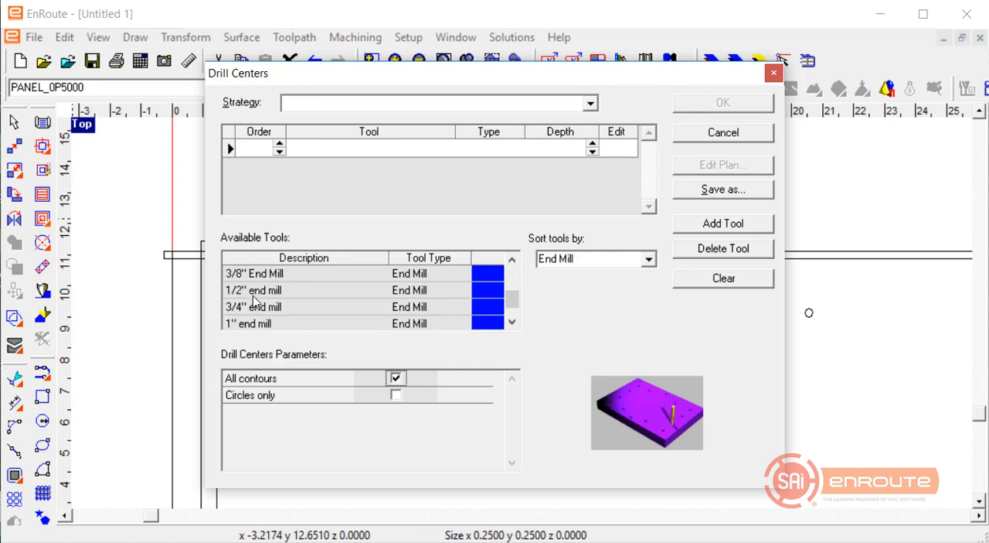
pyautogui.scroll(1, 255, 303)
pyautogui.moveTo(255, 312); pyautogui.dragTo(497, 196)
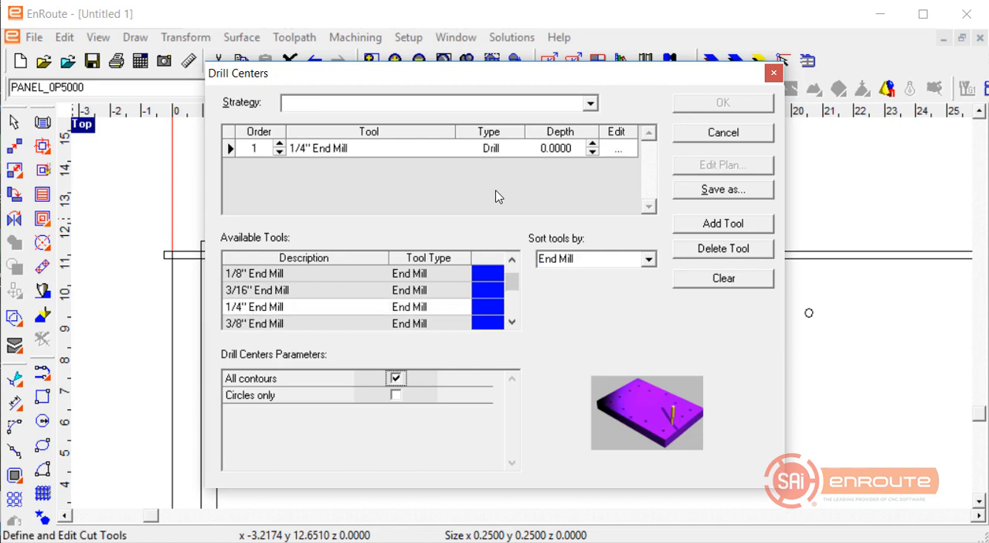
# Set the drilling depth of the 1/4" End Mill to 0.3750.
pyautogui.click(571, 148)
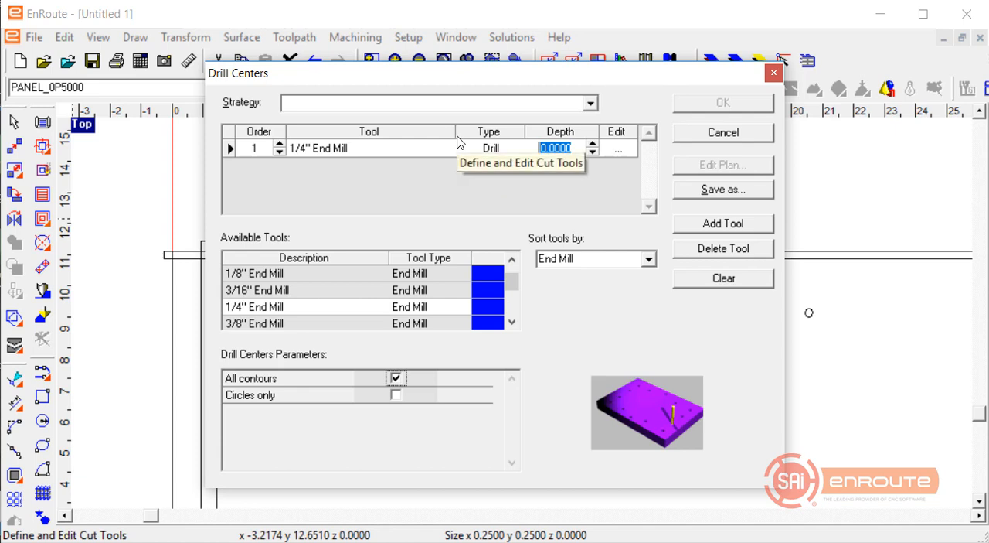
pyautogui.press('BackSpace')
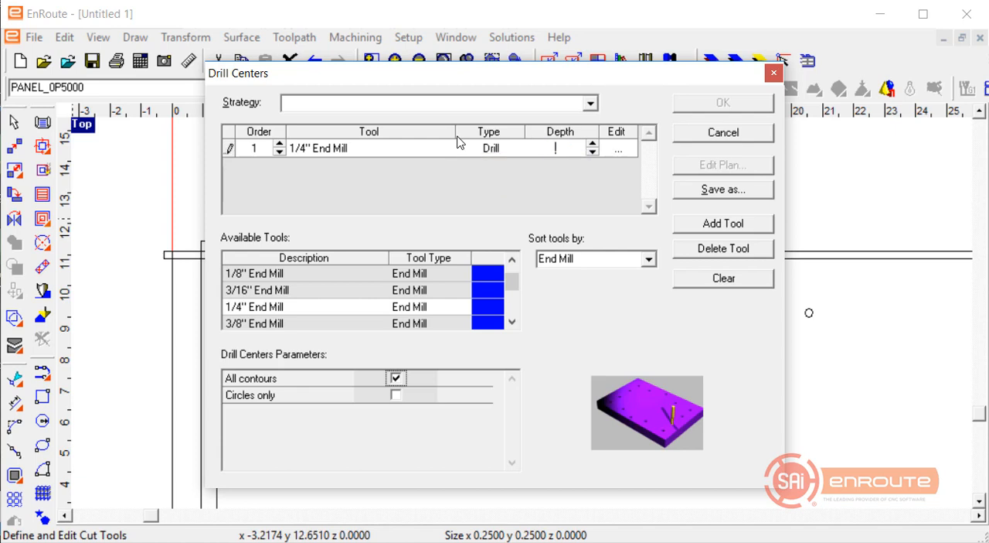
pyautogui.press('Return')
# Edit the 1/4" End Mill's cut definition, setting the feed rate to 70 in/min and the spindle speed to 11000 rpm.
pyautogui.click(617, 148)
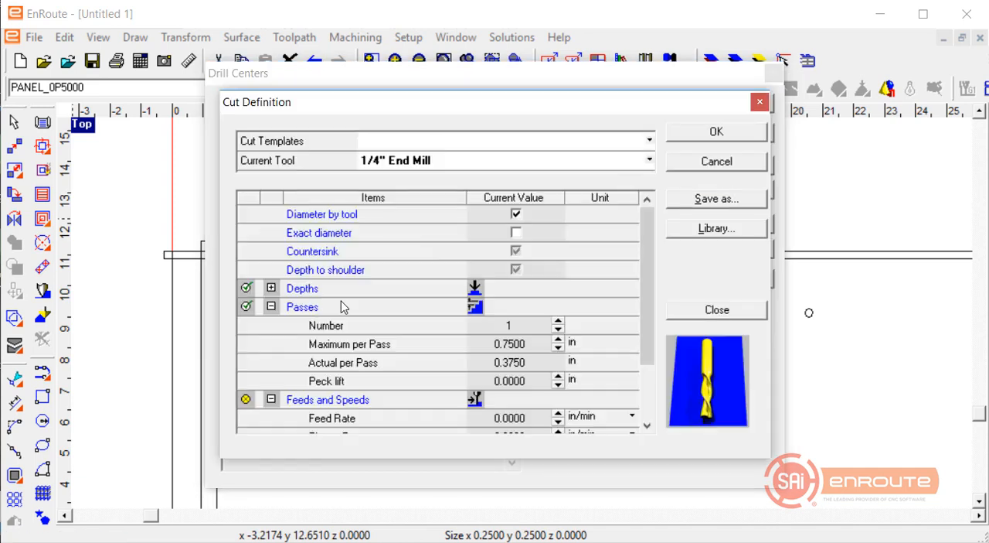
pyautogui.click(530, 363)
pyautogui.scroll(-2, 527, 365)
pyautogui.moveTo(527, 360); pyautogui.dragTo(310, 307)
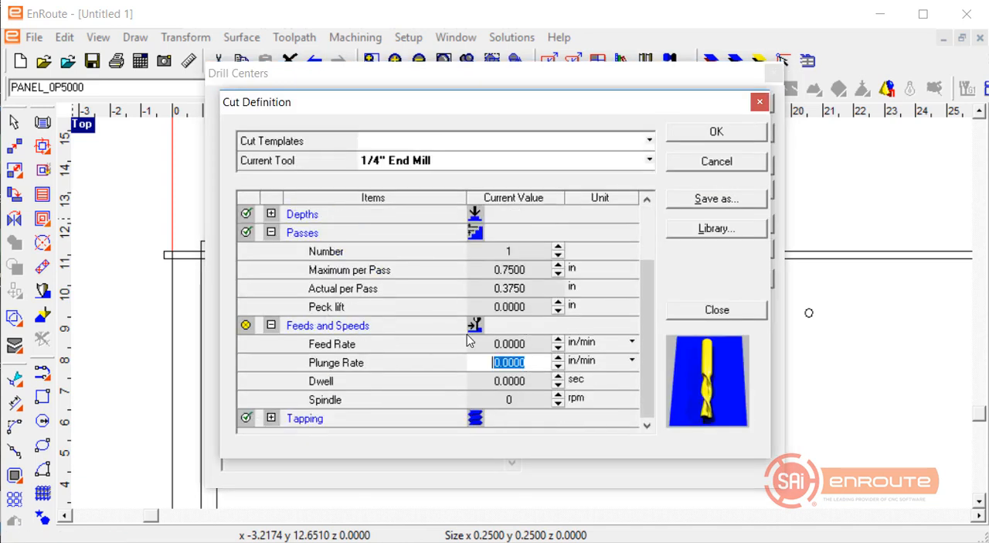
pyautogui.moveTo(549, 349); pyautogui.dragTo(222, 312)
pyautogui.write('70')
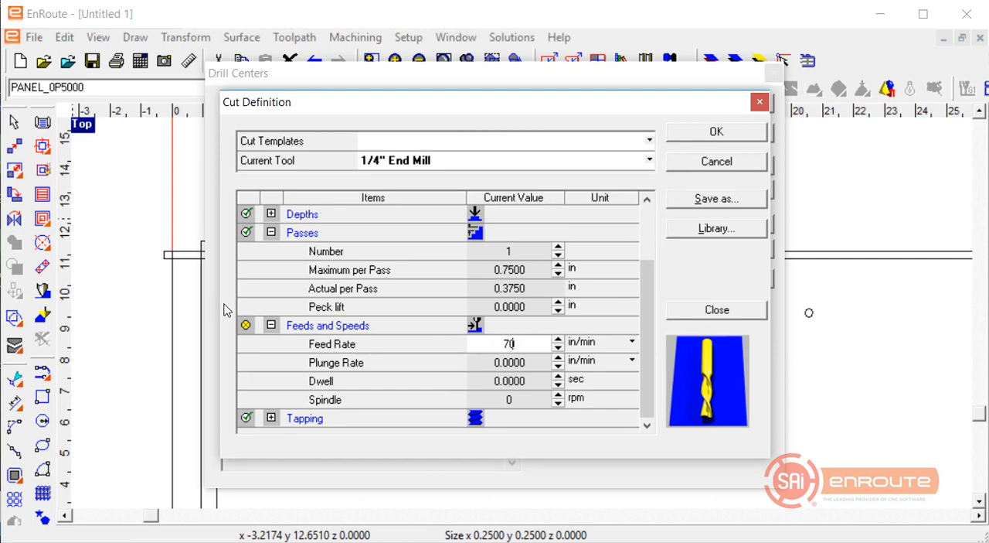
pyautogui.press('Tab')
pyautogui.press('Down')
pyautogui.press('Tab')
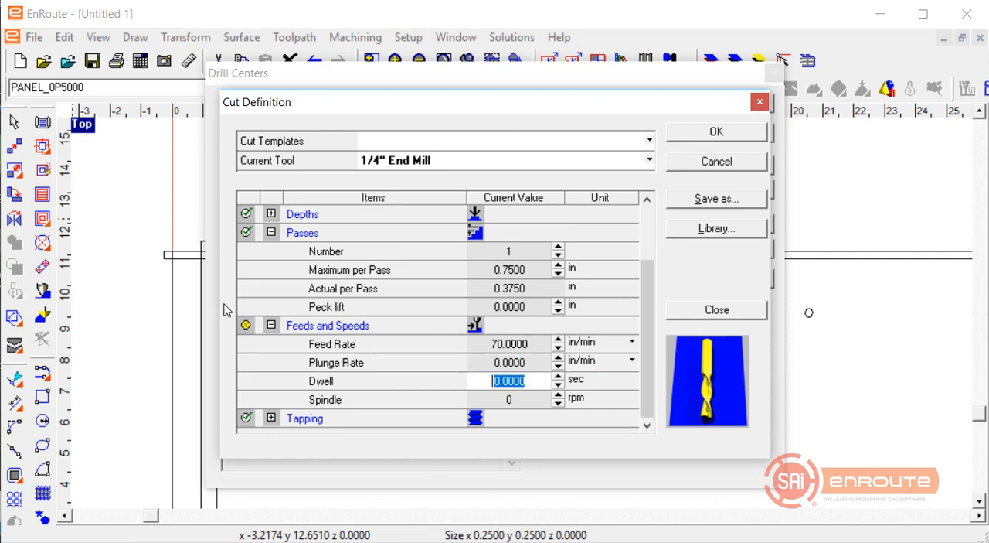
pyautogui.press('Tab')
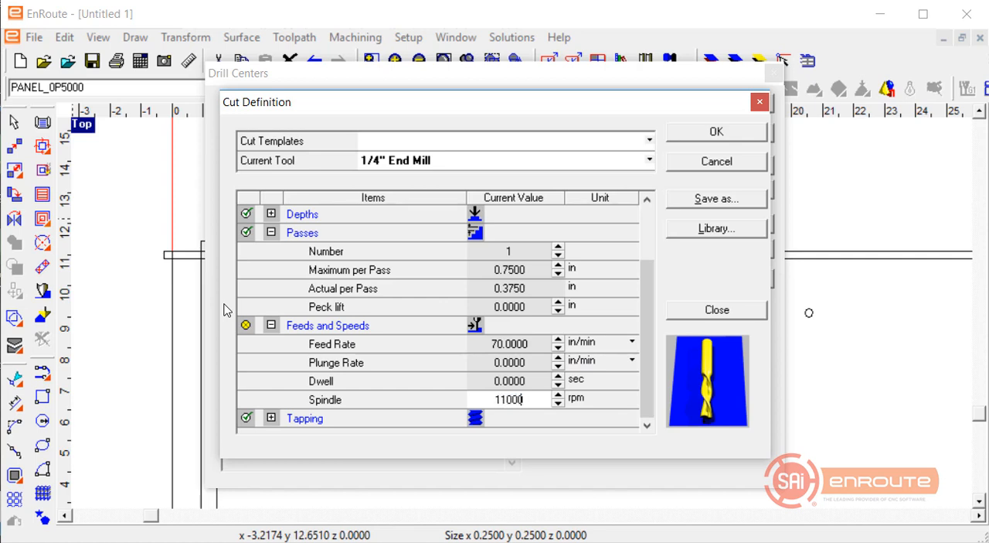
pyautogui.write('11000')
pyautogui.press('Tab')
pyautogui.scroll(-4, 347, 293)
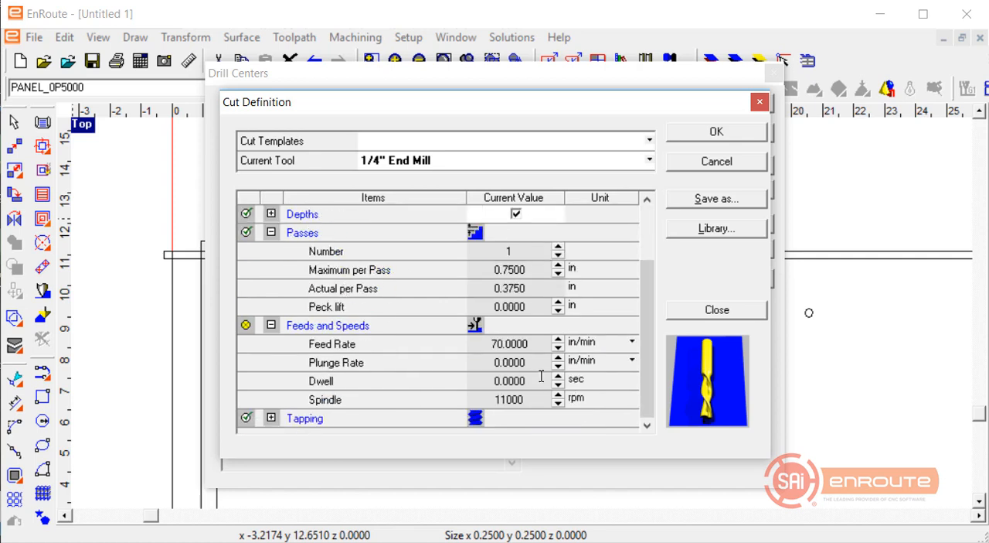
# Set the plunge rate to 70 in/min and accept the cut definition.
pyautogui.moveTo(531, 362); pyautogui.dragTo(227, 266)
pyautogui.write('70')
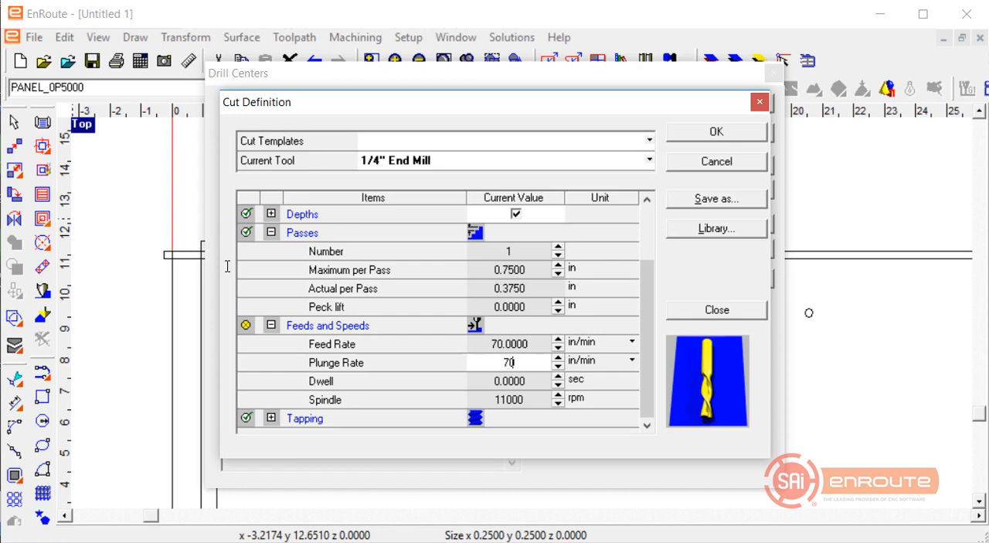
pyautogui.press('Tab')
pyautogui.press('Return')
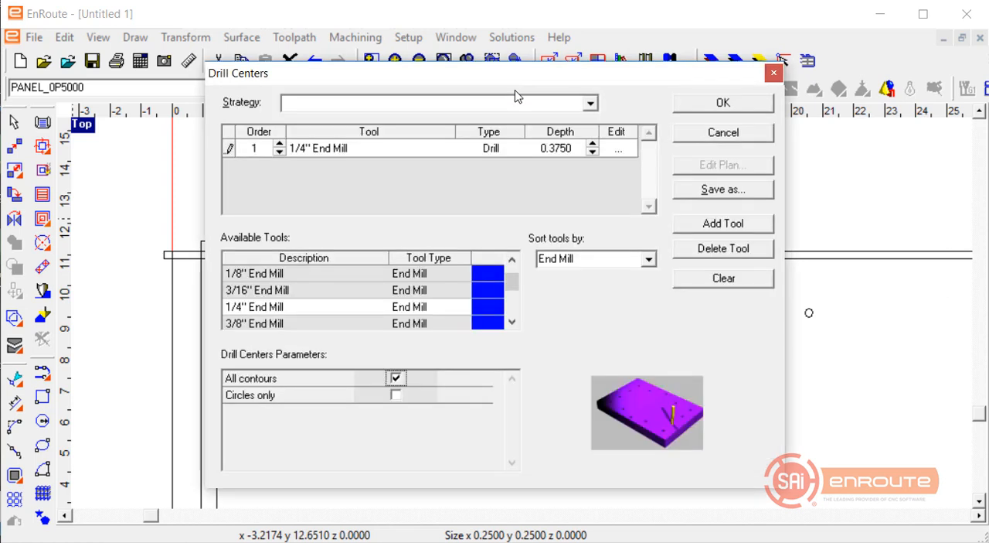
# Save the drill settings as the strategy template ".25 Drill Centers" and apply it to the selected hole.
pyautogui.click(395, 377)
pyautogui.click(699, 193)
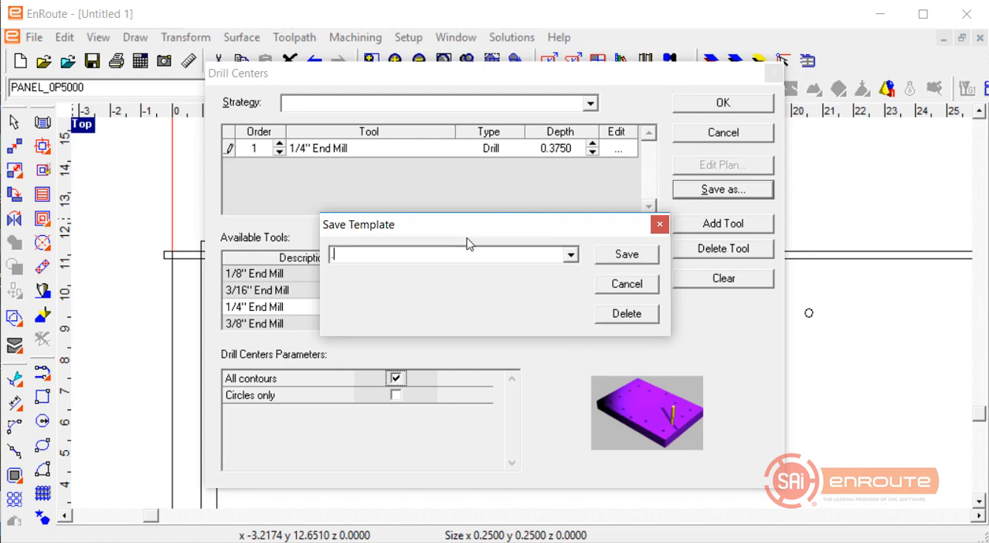
pyautogui.write('.25 Drill Centers')
pyautogui.press('Return')
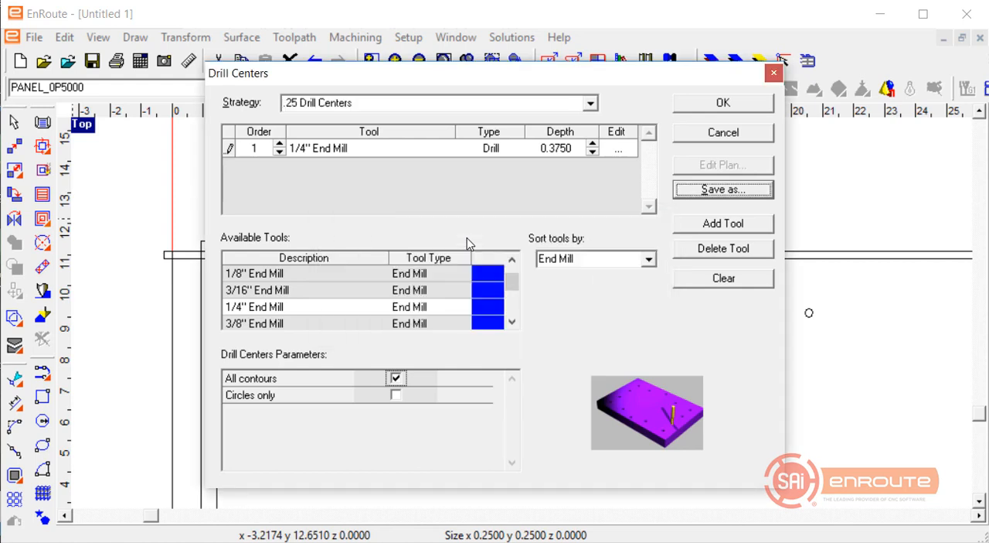
pyautogui.click(692, 105)
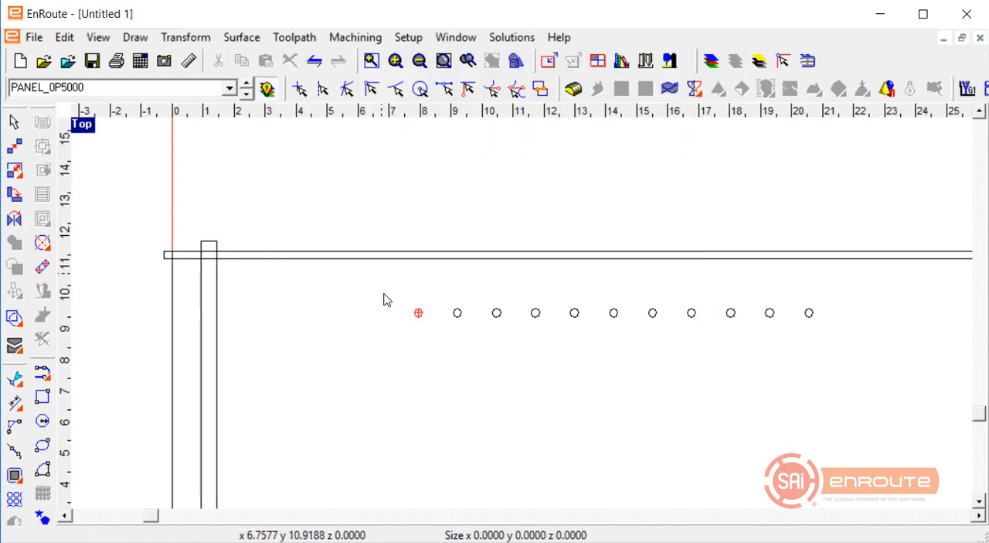
# Remove the toolpath from the drilled hole and delete all the cabinet side's geometry from the drawing.
pyautogui.moveTo(385, 299)
pyautogui.mouseDown()
pyautogui.moveTo(466, 338)
pyautogui.moveTo(439, 317)
pyautogui.mouseUp()
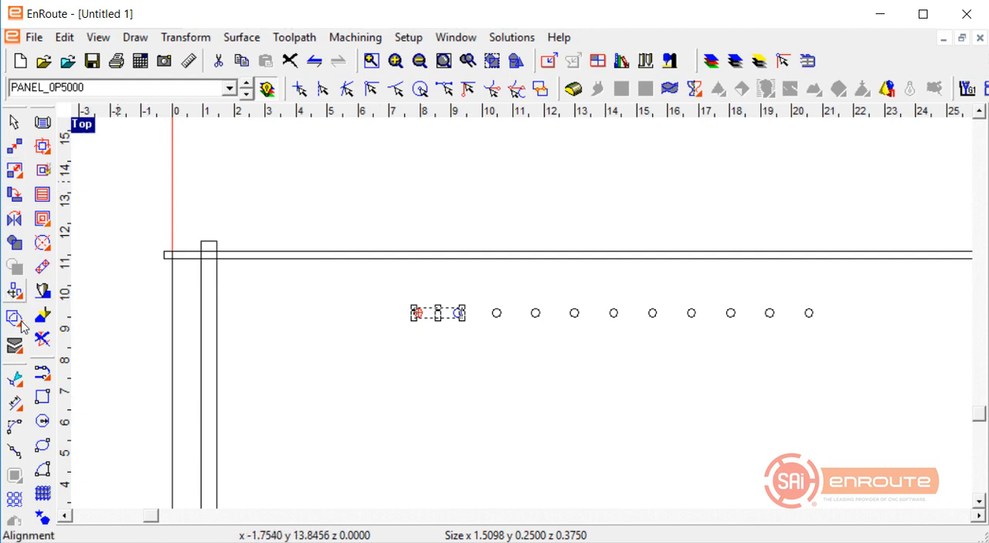
pyautogui.click(42, 338)
pyautogui.scroll(-5, 160, 178)
pyautogui.moveTo(139, 136); pyautogui.dragTo(470, 339)
pyautogui.press('Delete')
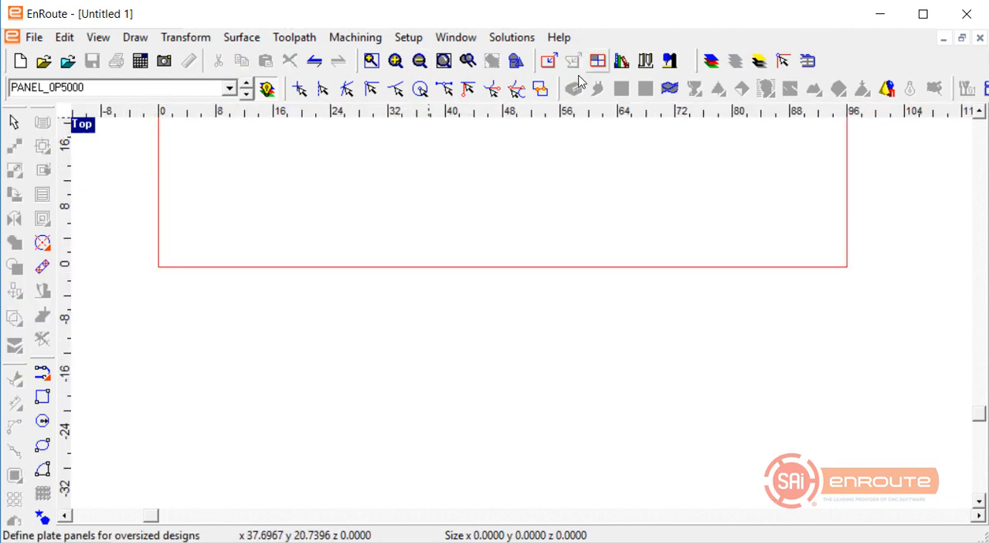
# In Automatic Toolpath Setup, clear the existing layer definitions and define the layers from the active drawing.
pyautogui.click(34, 38)
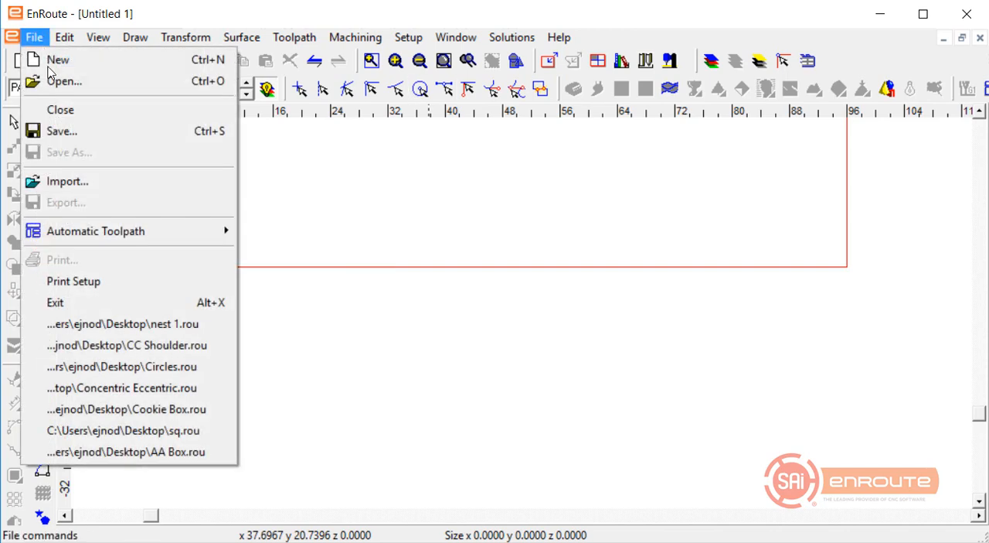
pyautogui.moveTo(90, 231)
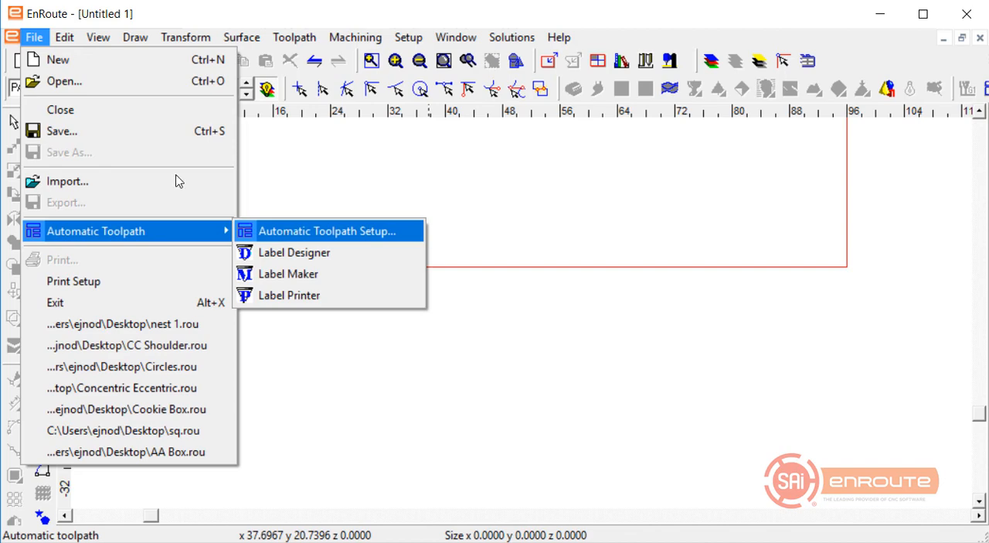
pyautogui.press('Return')
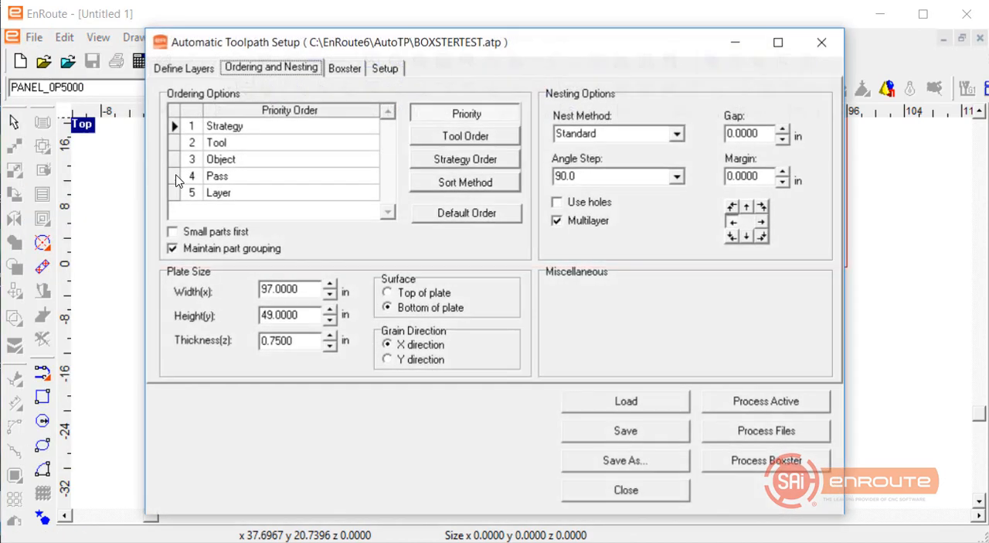
pyautogui.click(185, 69)
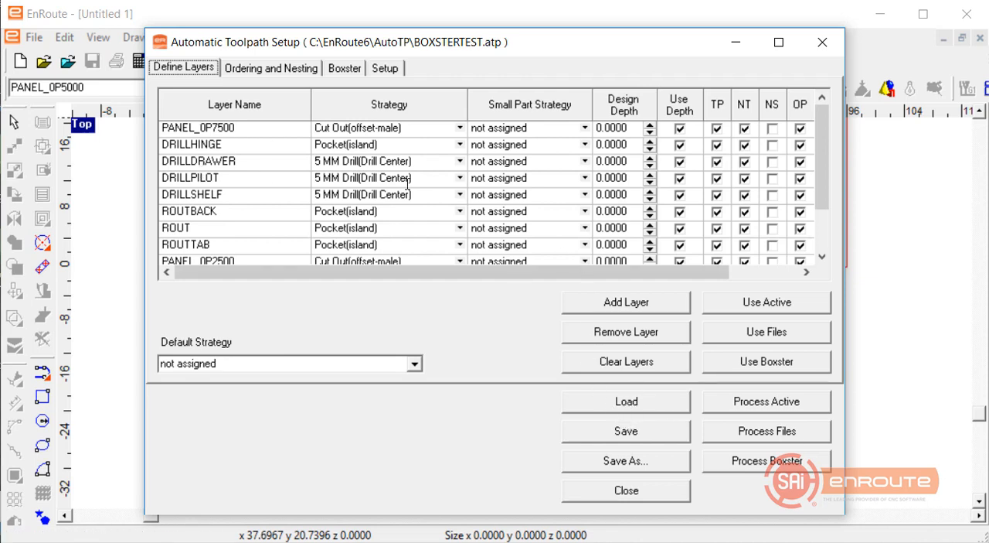
pyautogui.click(338, 207)
pyautogui.scroll(-1, 235, 127)
pyautogui.scroll(1, 235, 127)
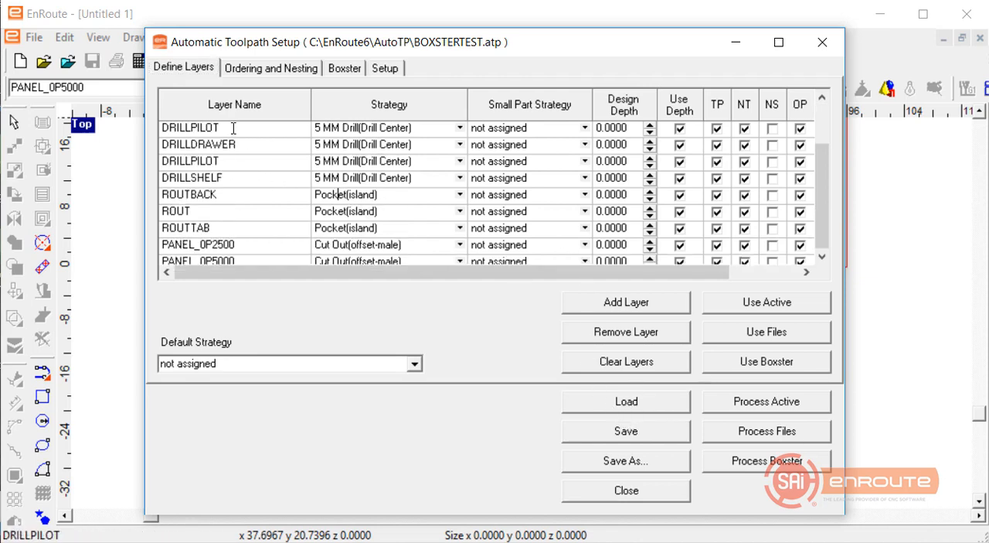
pyautogui.click(619, 370)
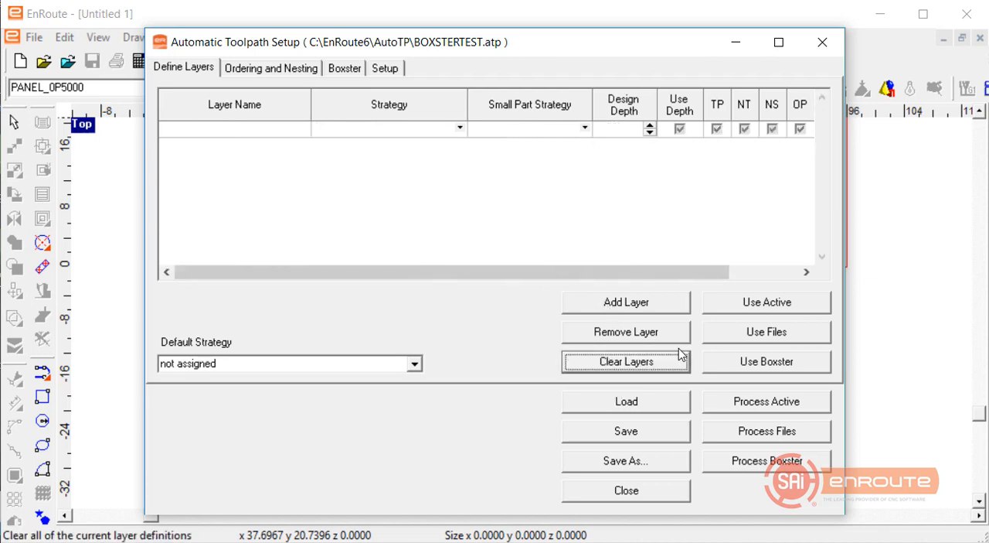
pyautogui.click(768, 303)
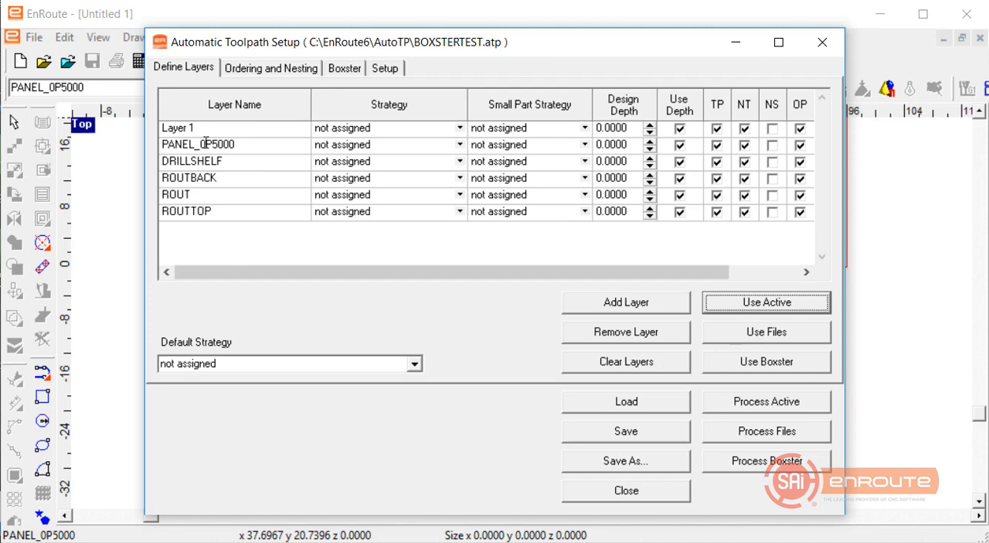
# Assign the Cut Out(offset-male) strategy to the PANEL_0P5000 layer and close Automatic Toolpath Setup.
pyautogui.click(400, 146)
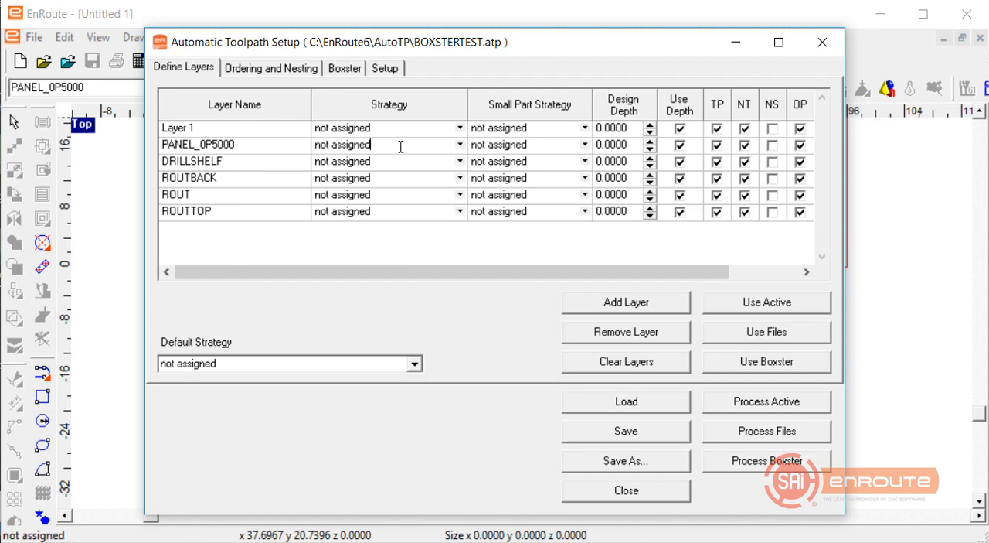
pyautogui.click(460, 145)
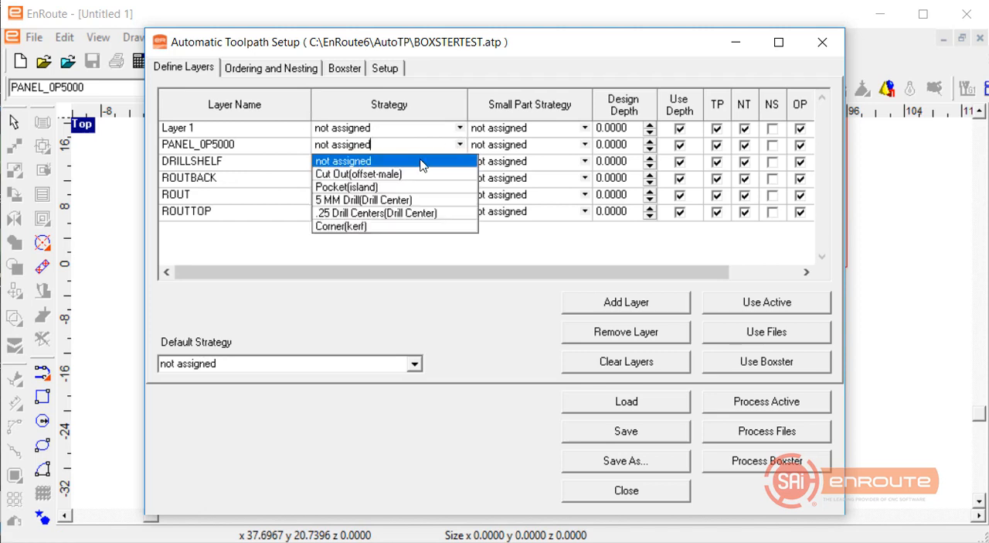
pyautogui.click(406, 173)
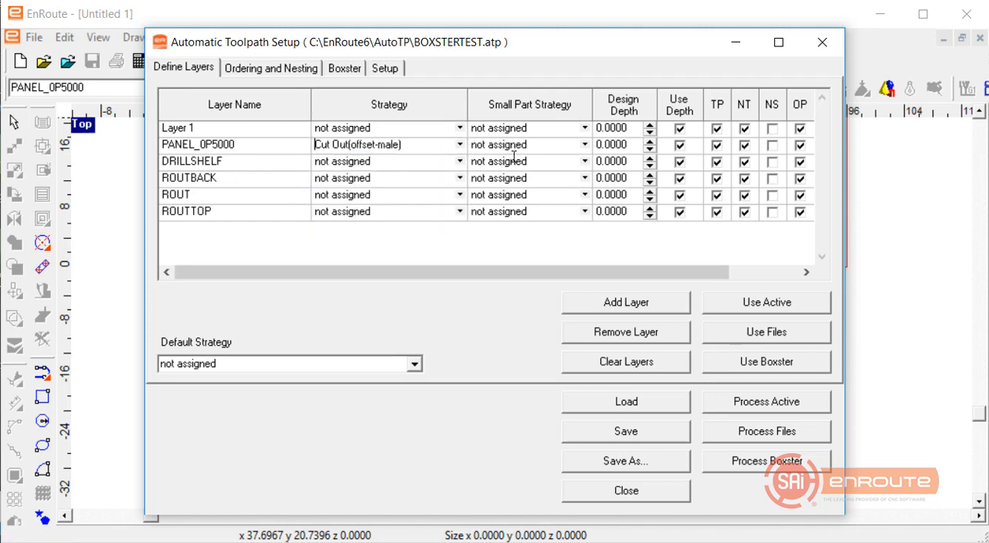
pyautogui.click(585, 145)
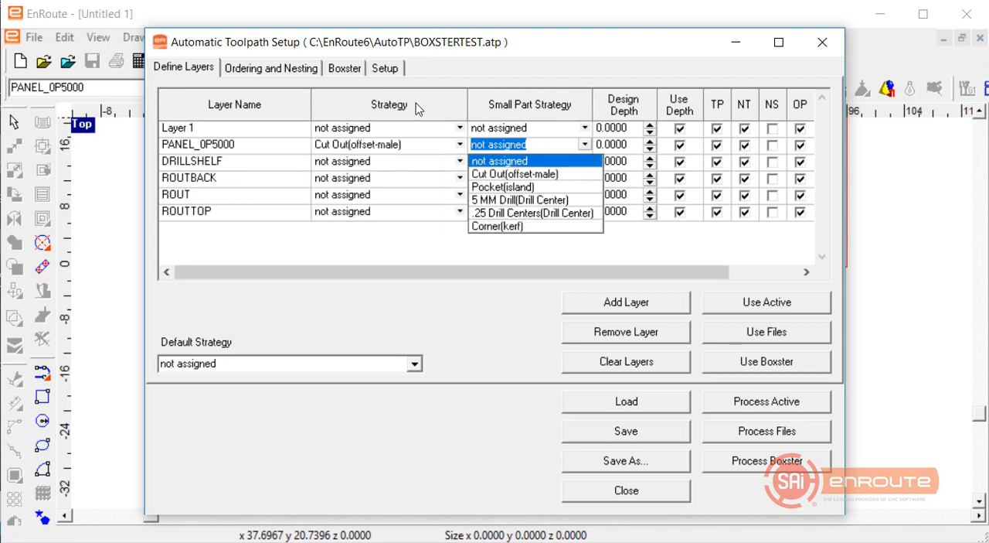
pyautogui.click(633, 492)
pyautogui.click(409, 379)
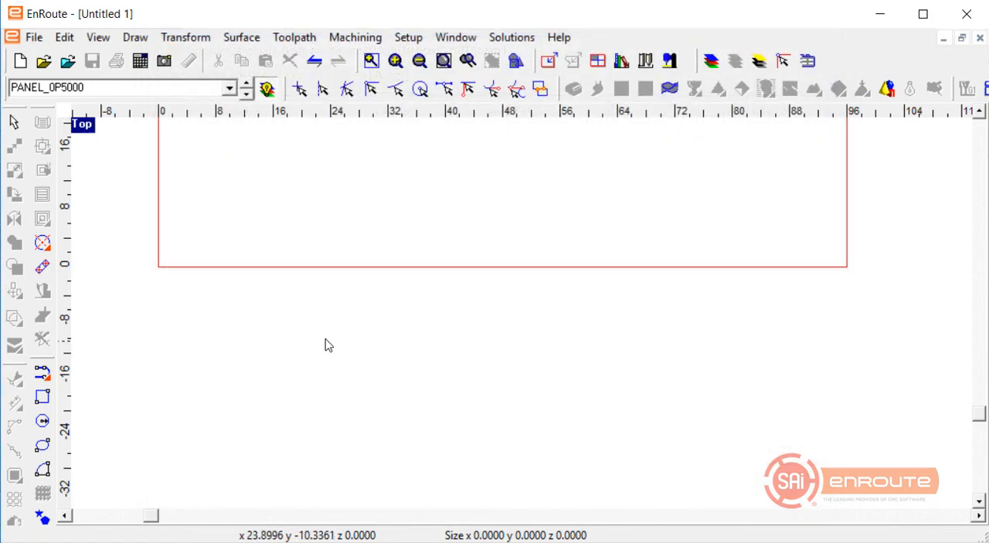
# Draw a rectangle about 8.8 by 3.2 in inside the plate near its origin corner and select it.
pyautogui.click(43, 398)
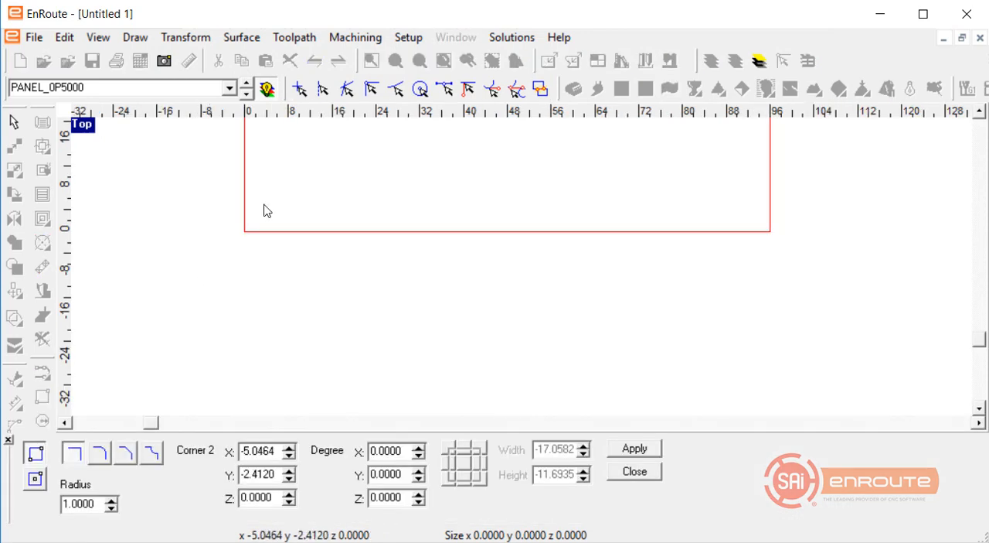
pyautogui.moveTo(294, 171); pyautogui.dragTo(342, 190)
pyautogui.moveTo(205, 165); pyautogui.dragTo(366, 262)
# Accept the 3/8" End Mill cut definition for the rectangle's router offset and save the settings as the strategy template "Cut Out with Onion Skin".
pyautogui.click(42, 146)
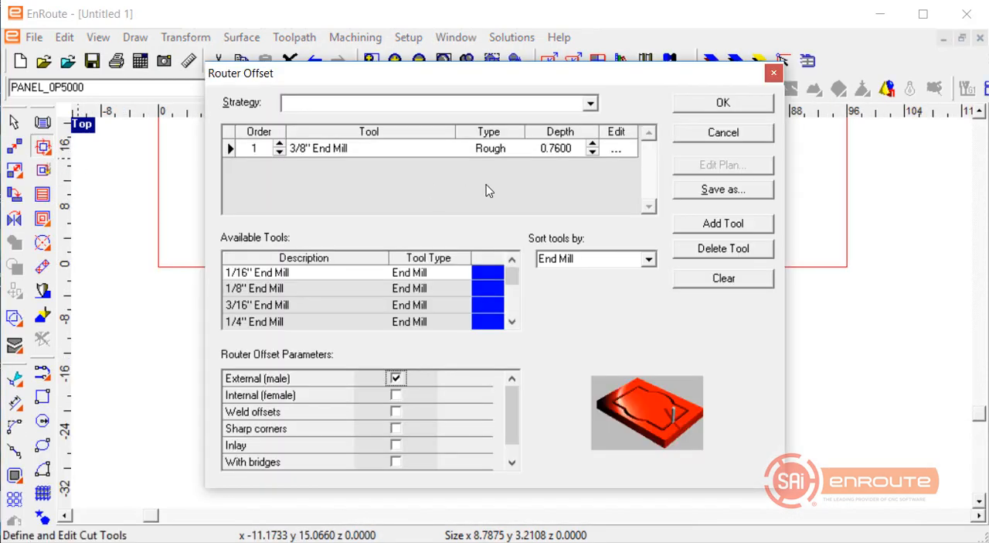
pyautogui.click(616, 148)
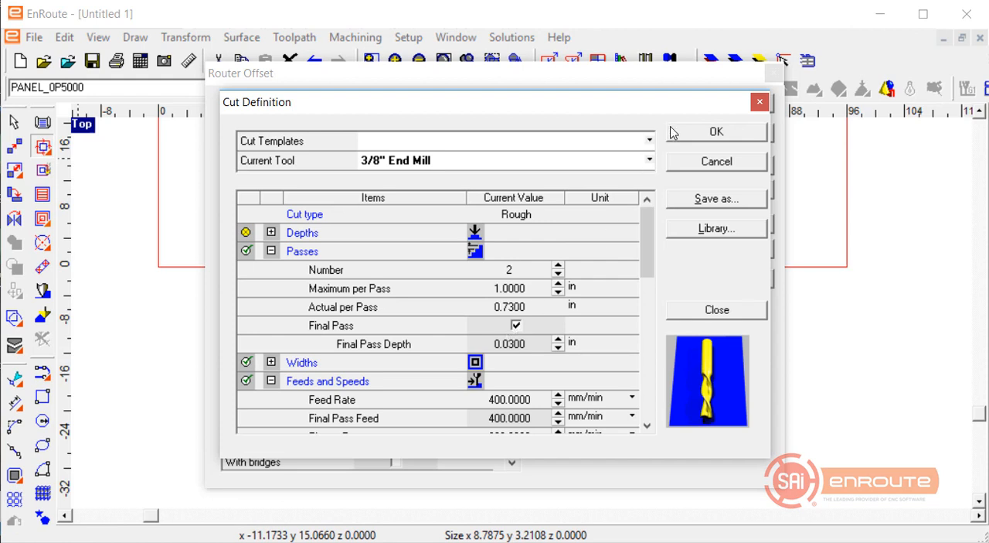
pyautogui.click(671, 132)
pyautogui.click(705, 192)
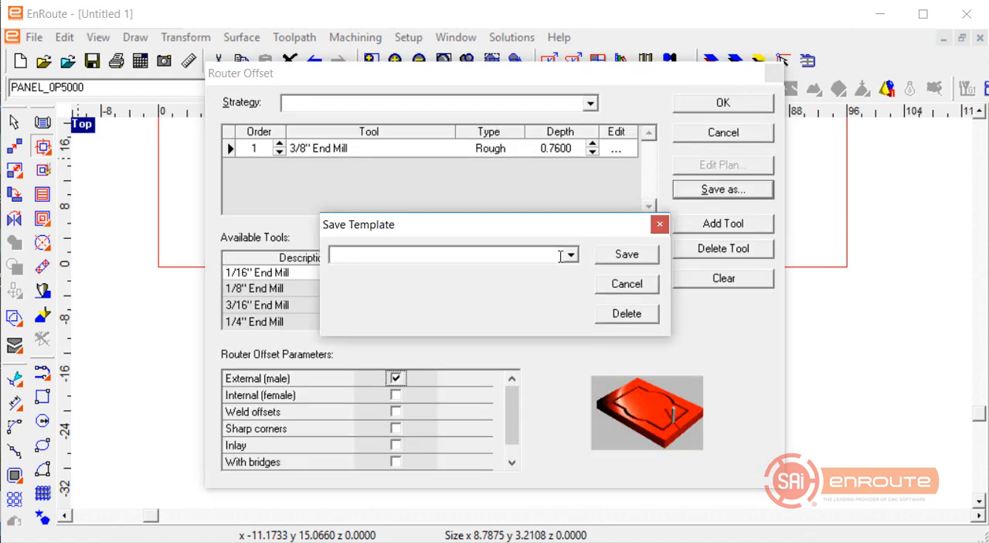
pyautogui.click(571, 255)
pyautogui.click(518, 271)
pyautogui.click(510, 257)
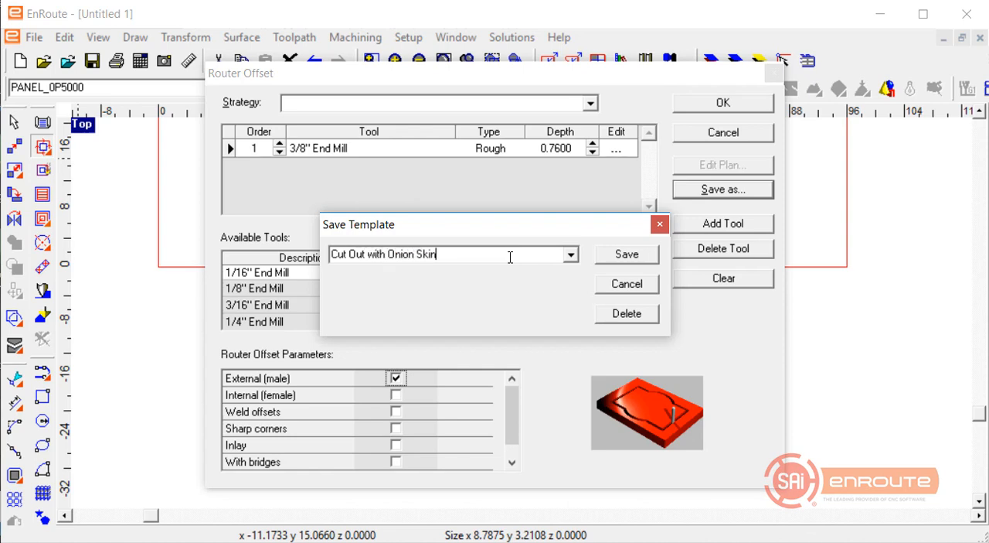
pyautogui.press('Return')
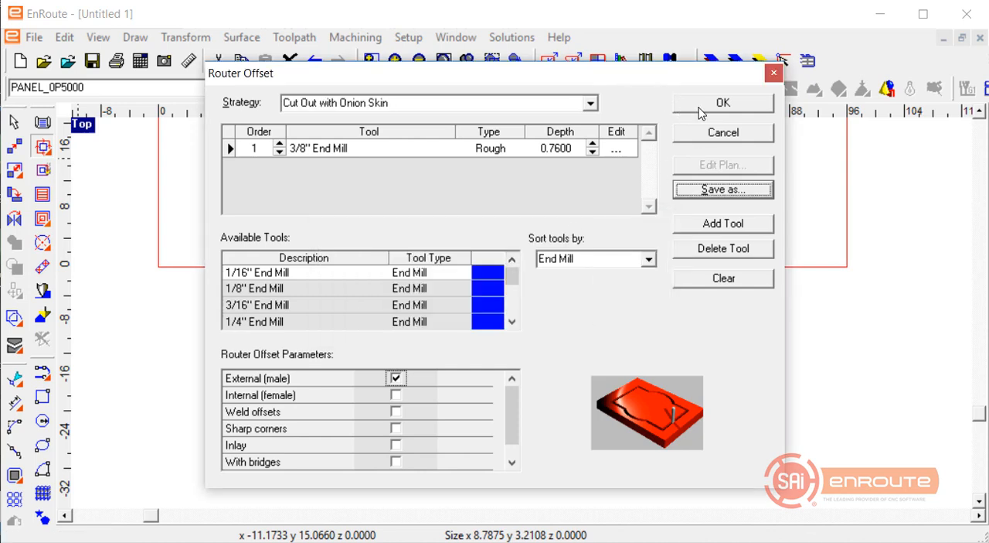
# Save the "Cut Out with Onion Skin" template again and apply the external (male) offset to the rectangle.
pyautogui.click(712, 193)
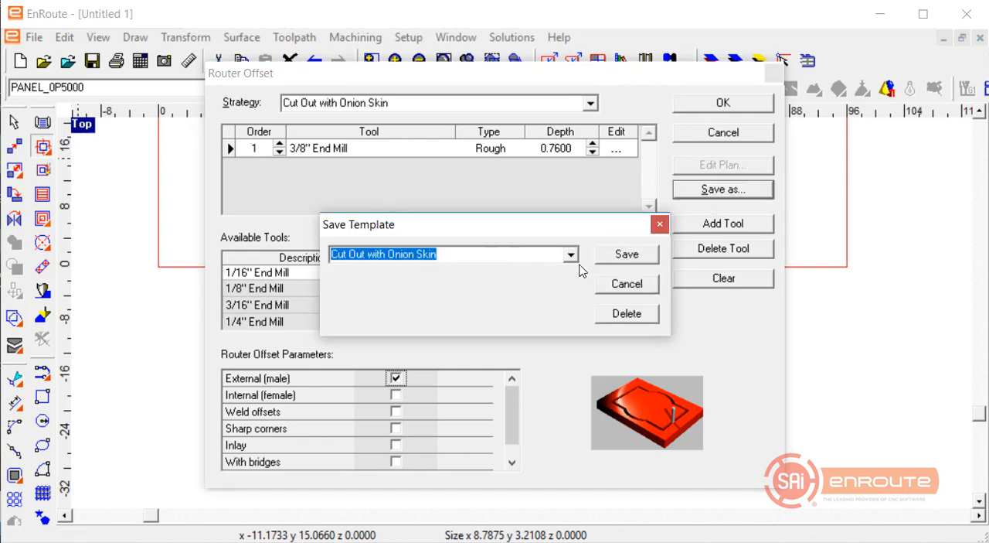
pyautogui.click(624, 260)
pyautogui.click(399, 382)
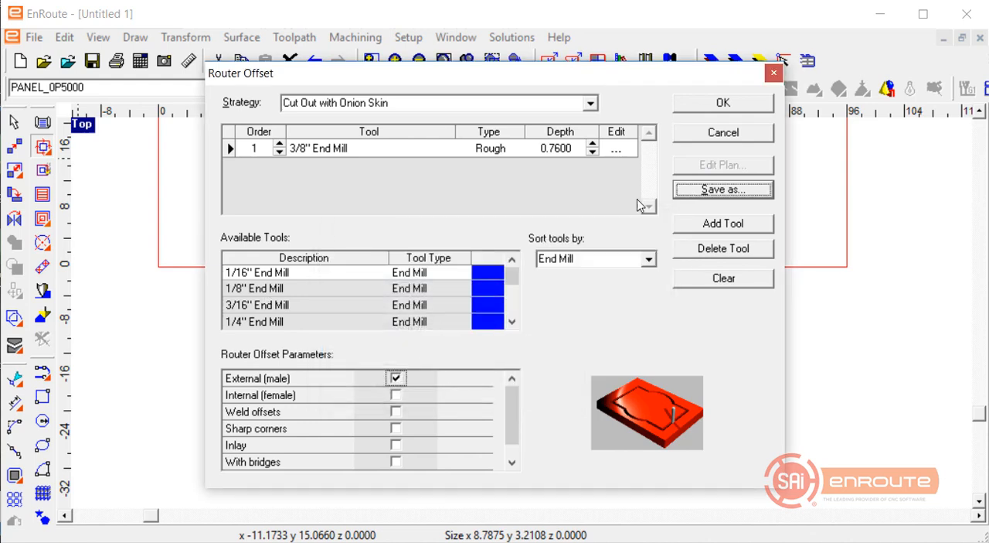
pyautogui.click(725, 104)
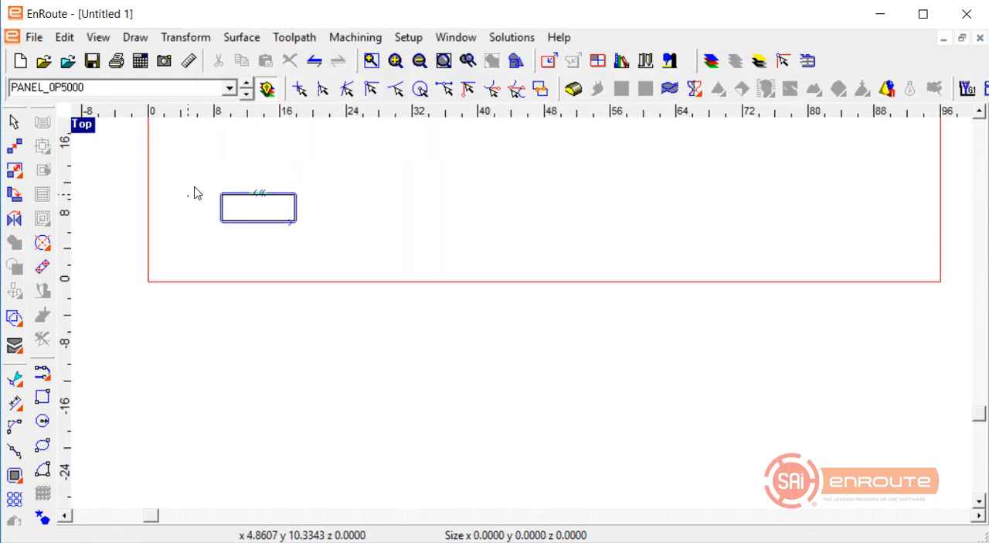
# Delete the small rectangle and its offset toolpath from the plate.
pyautogui.moveTo(188, 196)
pyautogui.mouseDown()
pyautogui.moveTo(379, 271)
pyautogui.moveTo(146, 126)
pyautogui.mouseUp()
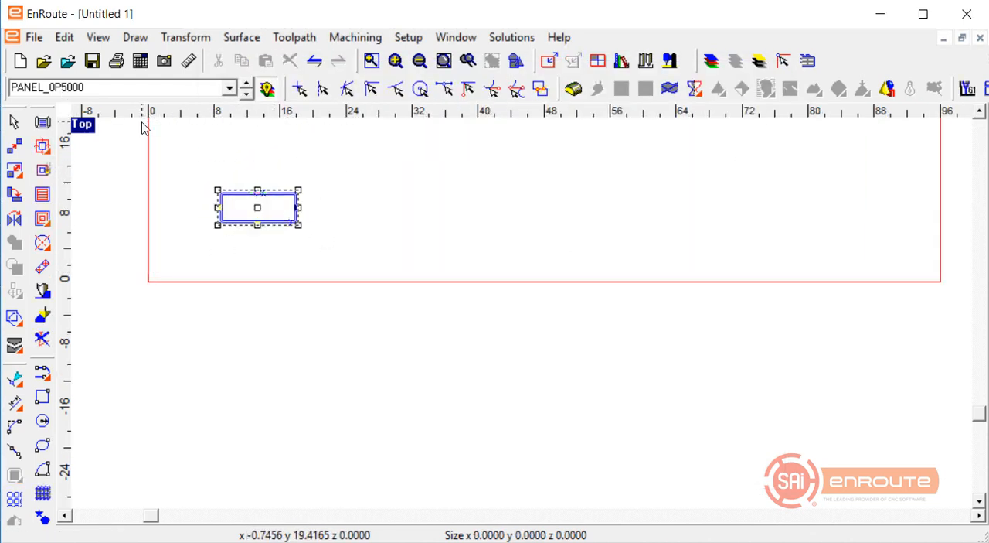
pyautogui.press('Delete')
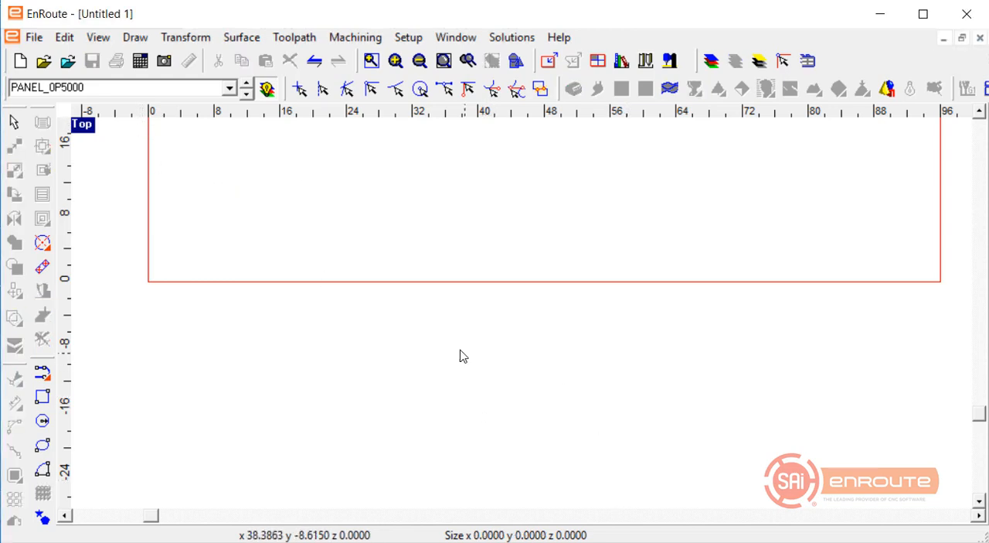
pyautogui.scroll(-3, 459, 355)
pyautogui.scroll(1, 552, 193)
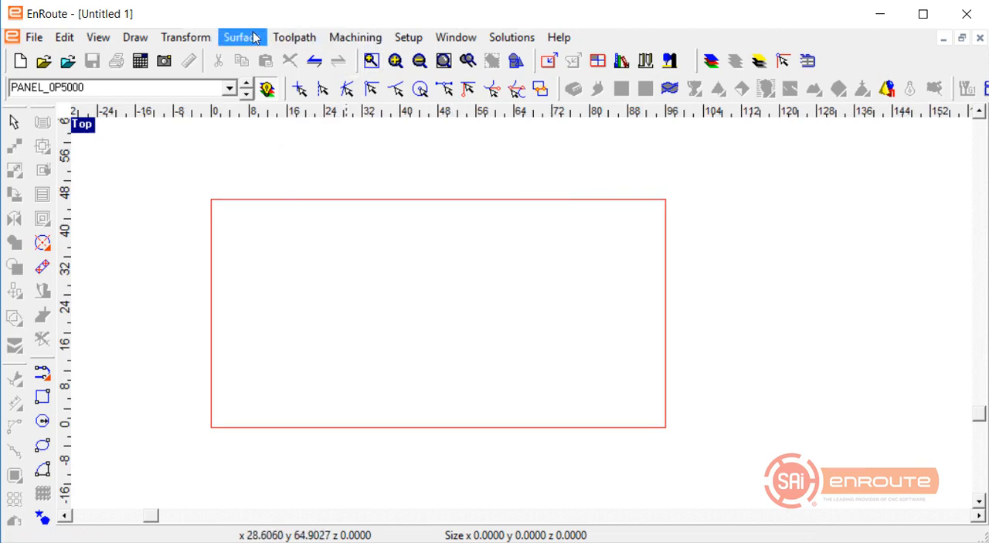
# Set the small part size threshold to 100 square inches in the initialization preferences and accept the change.
pyautogui.click(408, 37)
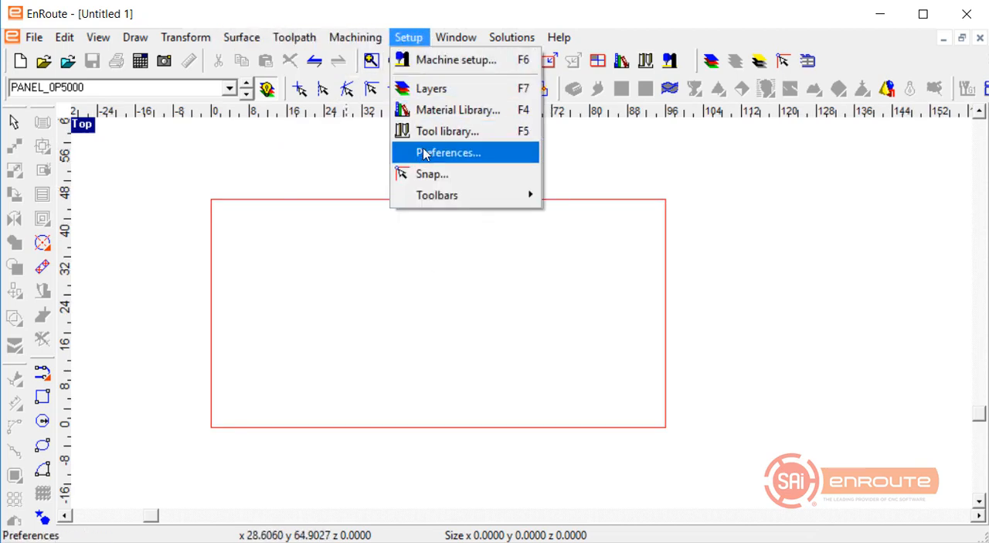
pyautogui.click(424, 153)
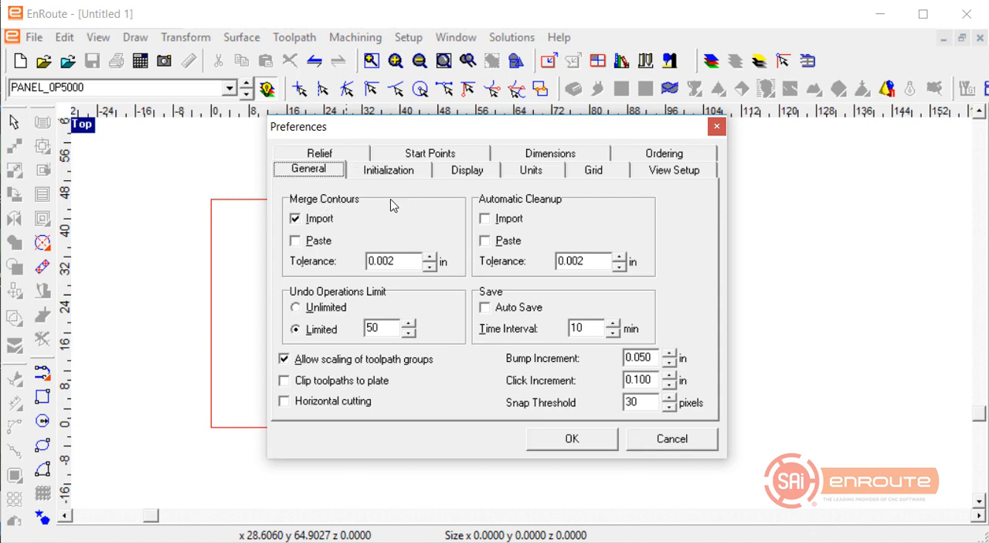
pyautogui.moveTo(309, 126); pyautogui.dragTo(267, 128)
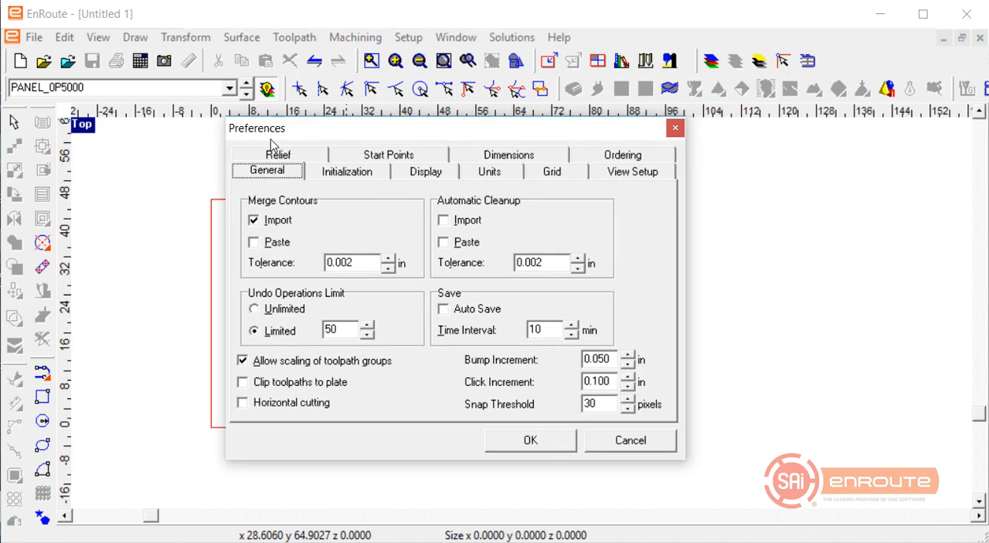
pyautogui.click(336, 172)
pyautogui.click(297, 334)
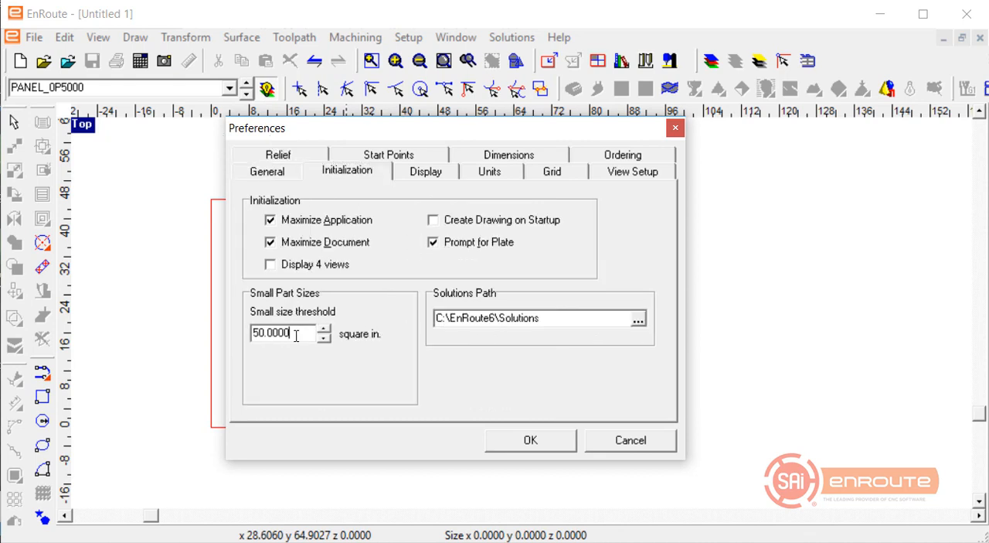
pyautogui.moveTo(296, 334); pyautogui.dragTo(144, 324)
pyautogui.write('100')
pyautogui.press('Tab')
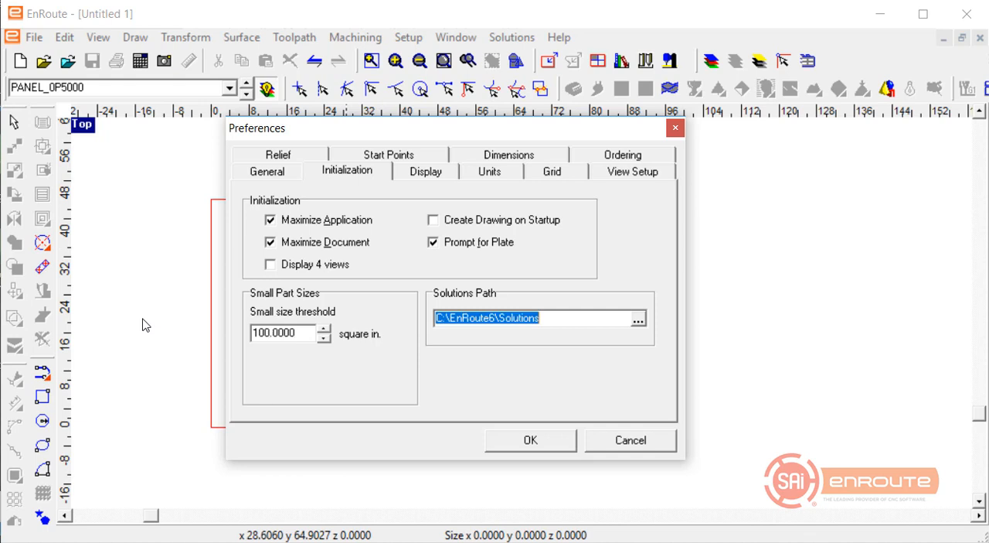
pyautogui.click(533, 444)
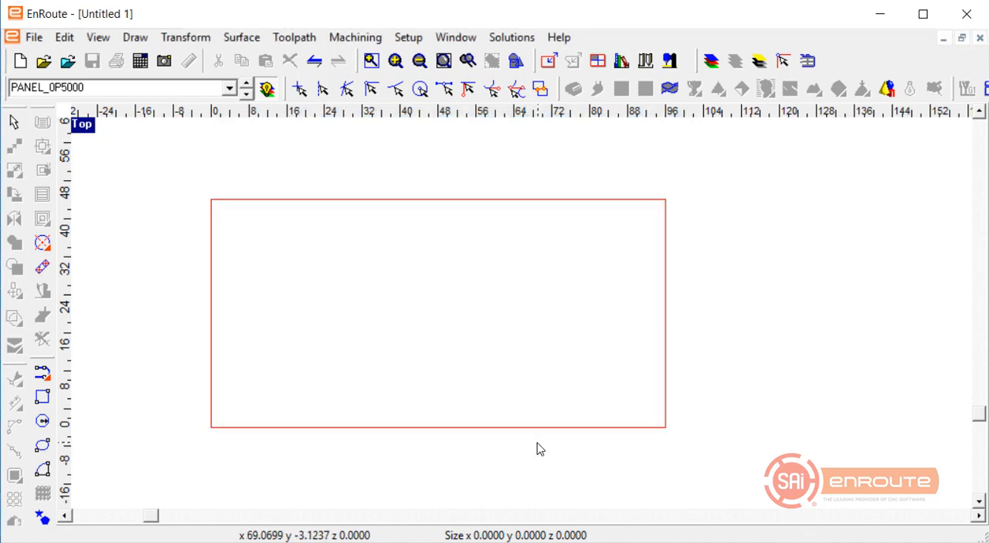
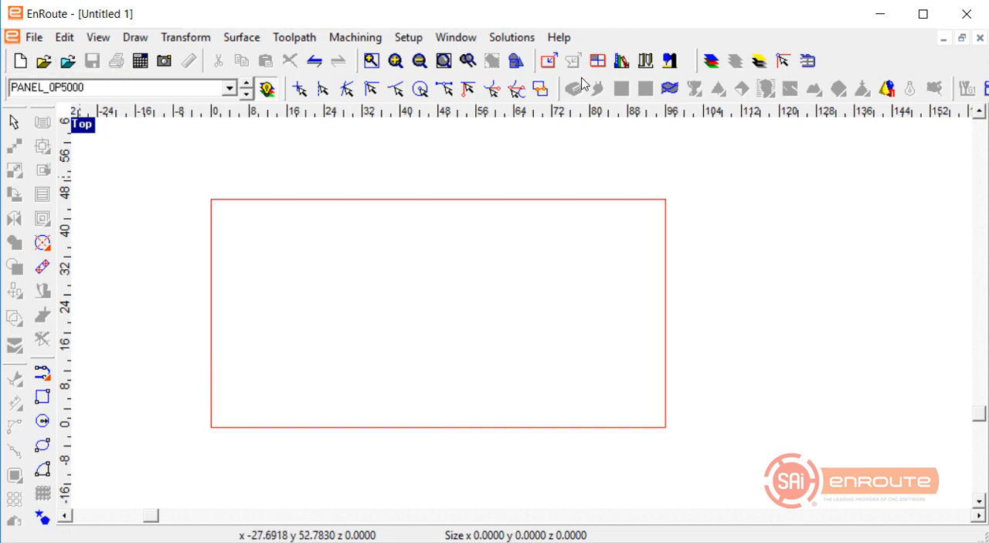
# Open the automatic toolpath layer definitions, clear the existing layers and load the layers from the Boxster parts.
pyautogui.click(34, 37)
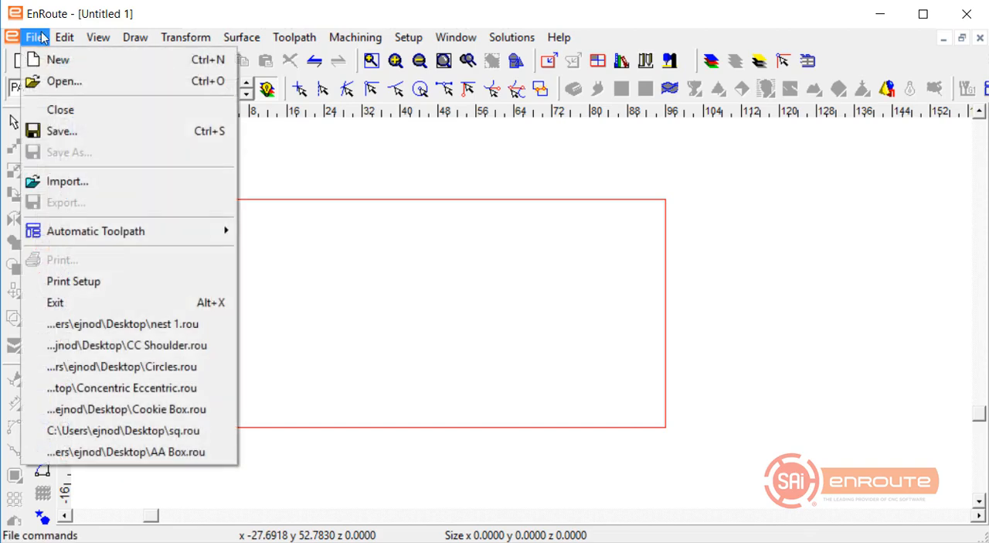
pyautogui.moveTo(105, 236)
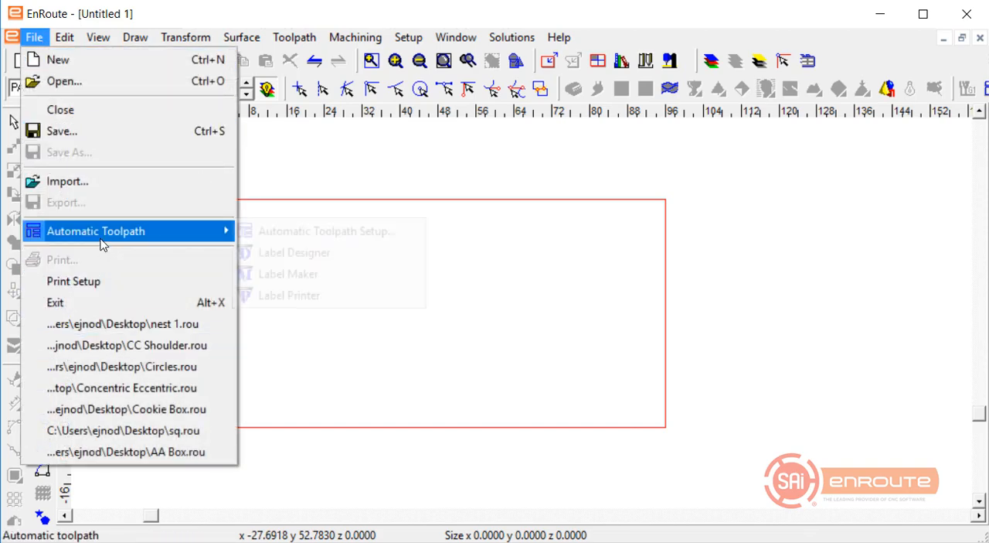
pyautogui.click(312, 235)
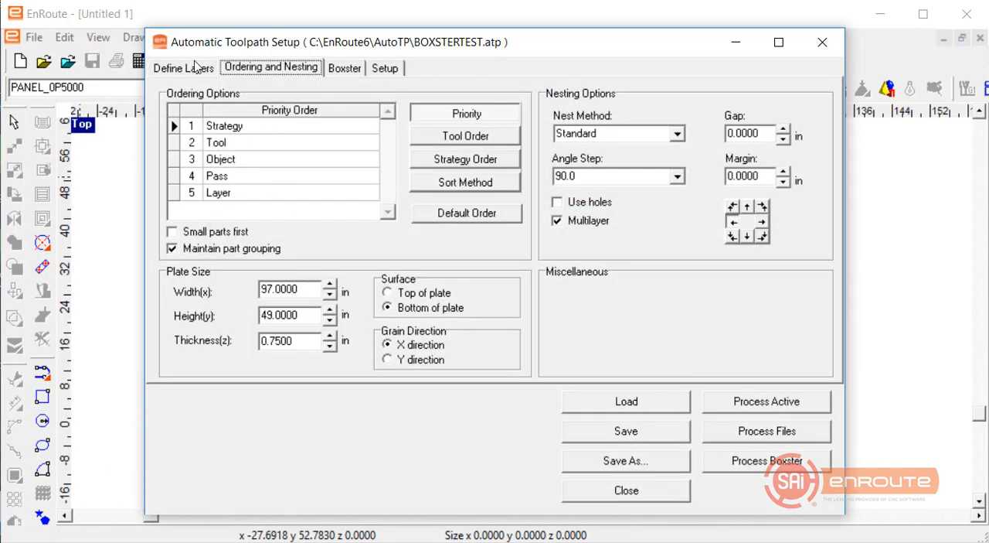
pyautogui.click(185, 68)
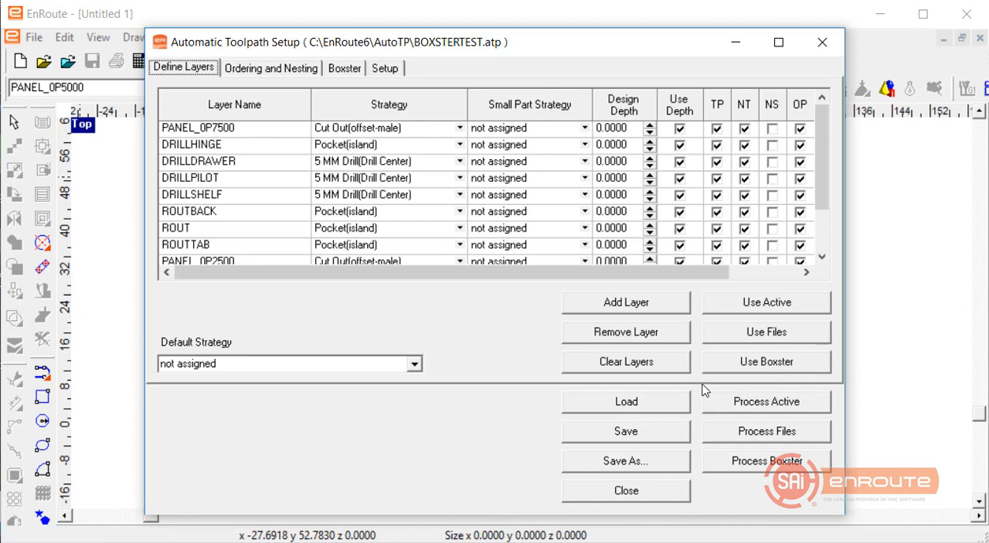
pyautogui.click(658, 362)
pyautogui.click(722, 361)
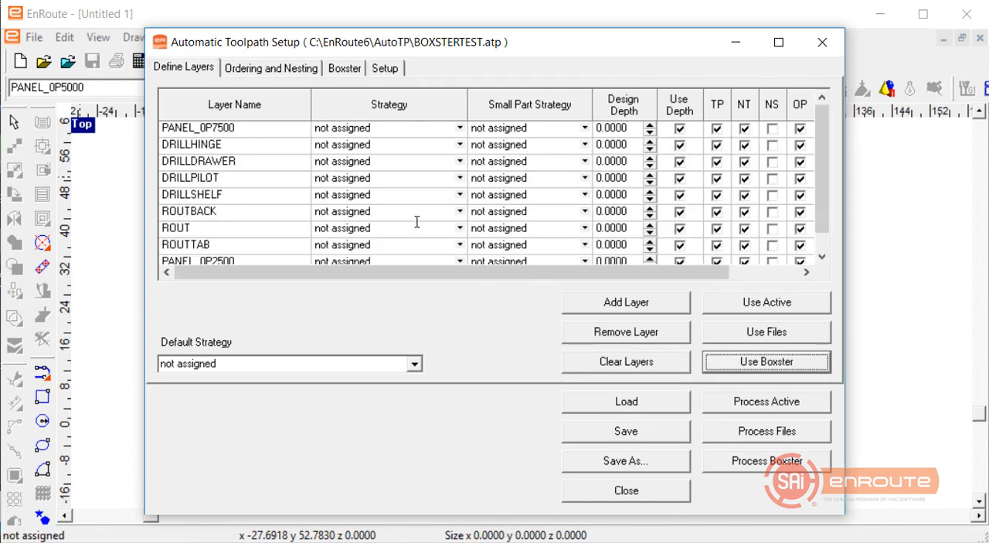
# Assign the Cut Out(offset-male) strategy to the DRILLHINGE layer.
pyautogui.click(255, 145)
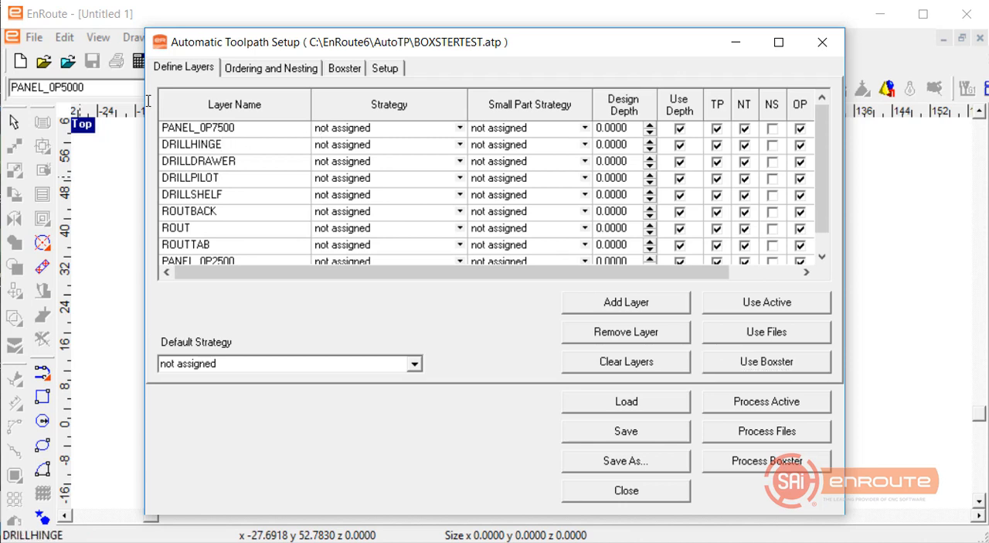
pyautogui.click(459, 145)
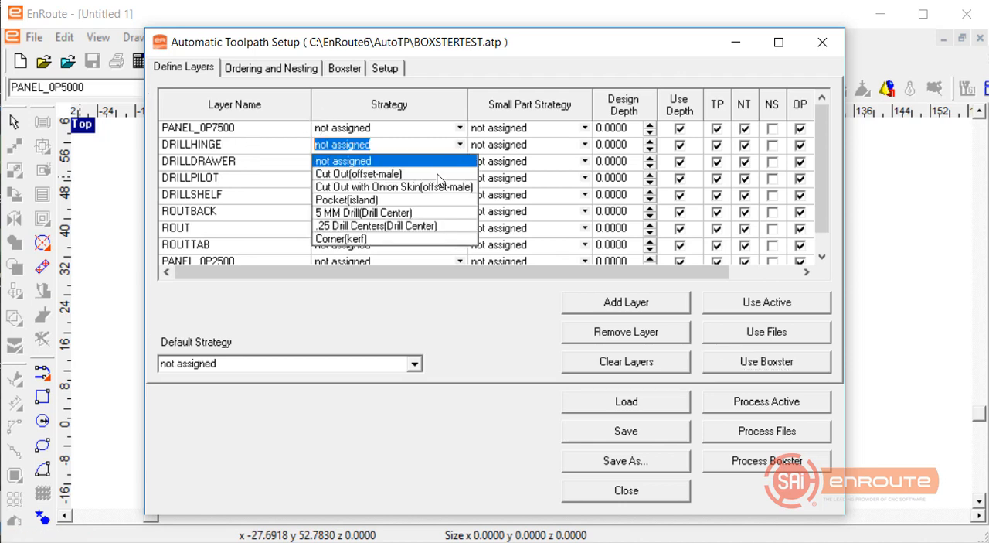
pyautogui.click(438, 175)
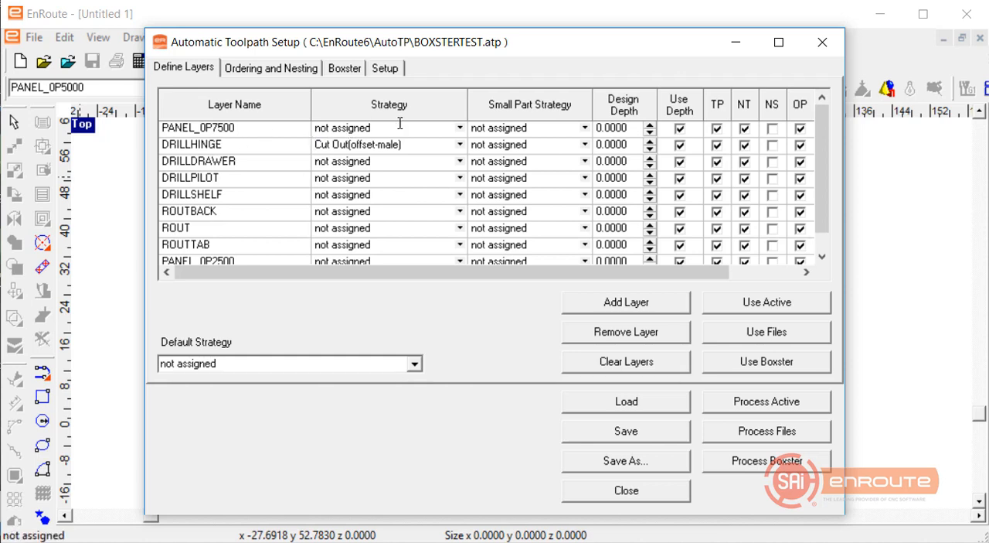
# Assign Cut Out(offset-male) to the PANEL_0P7500 layer, with Cut Out with Onion Skin(offset-male) as its small part strategy.
pyautogui.click(460, 128)
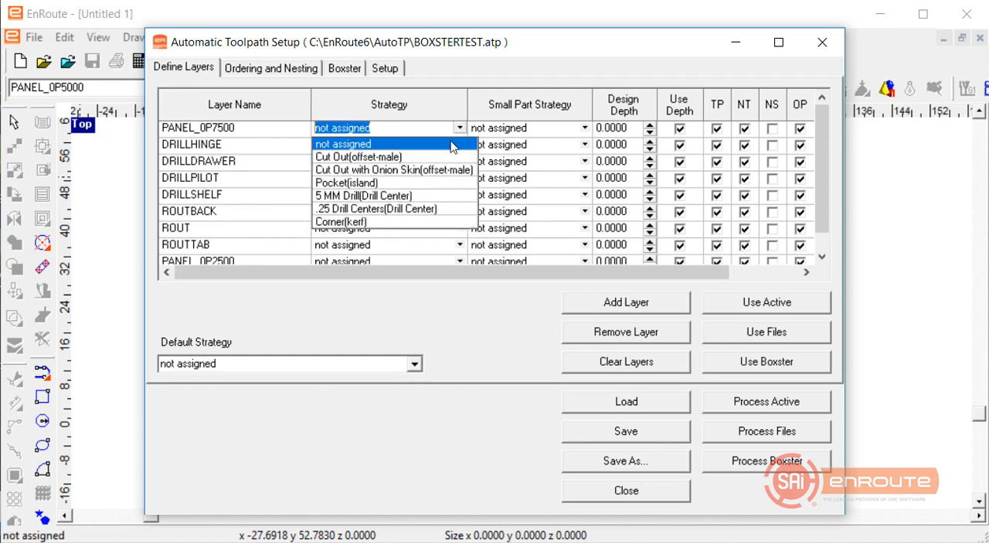
pyautogui.click(388, 158)
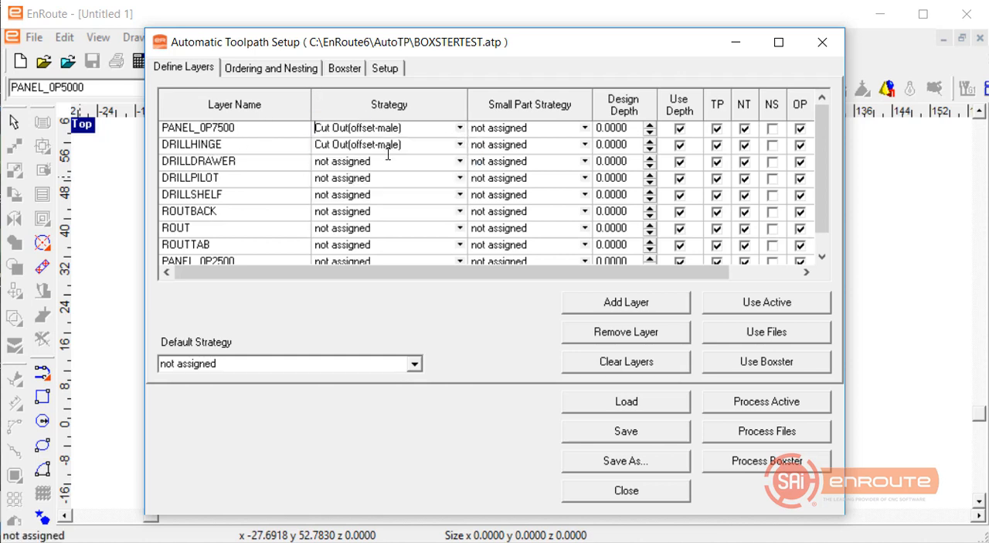
pyautogui.click(585, 128)
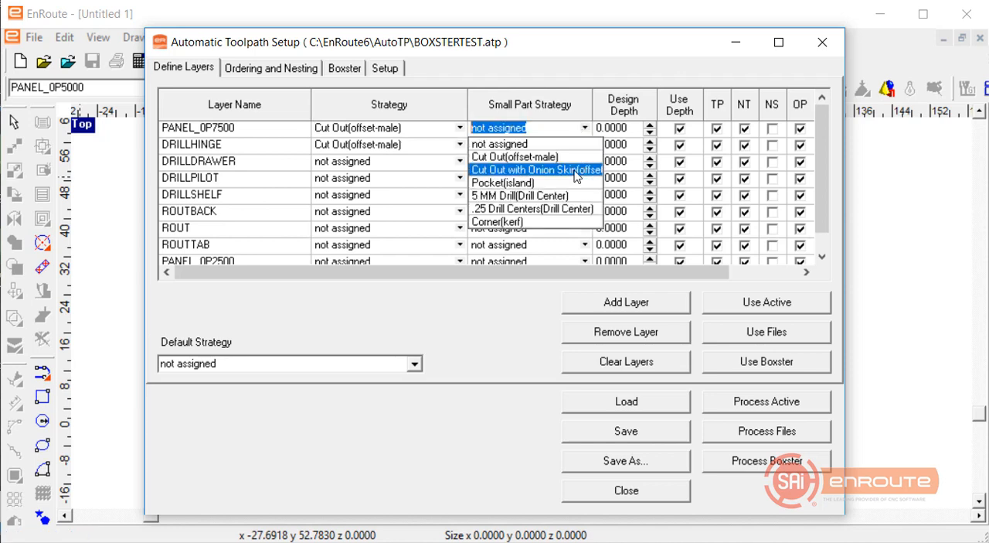
pyautogui.click(577, 170)
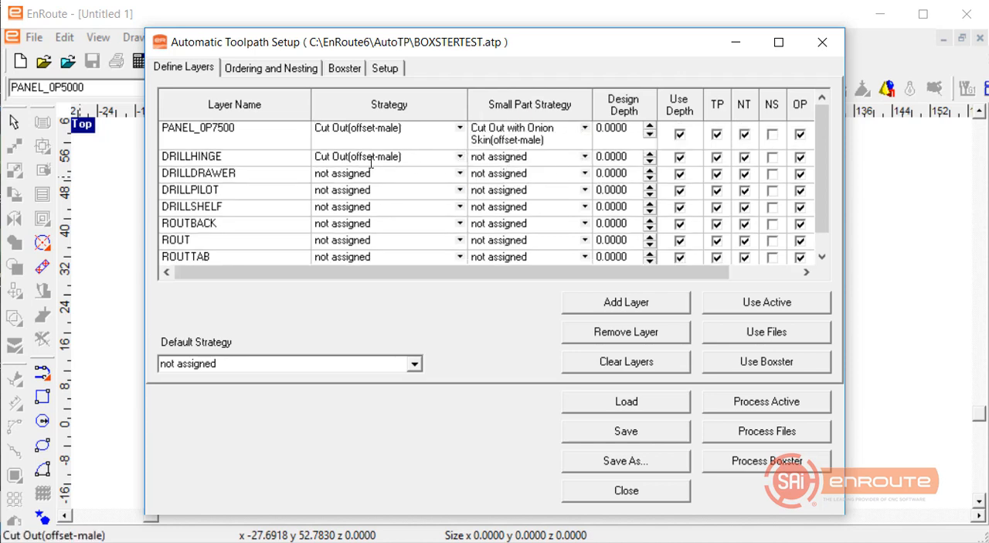
# Assign the .25 Drill Centers(Drill Center) strategy to the DRILLHINGE and DRILLDRAWER layers.
pyautogui.click(460, 156)
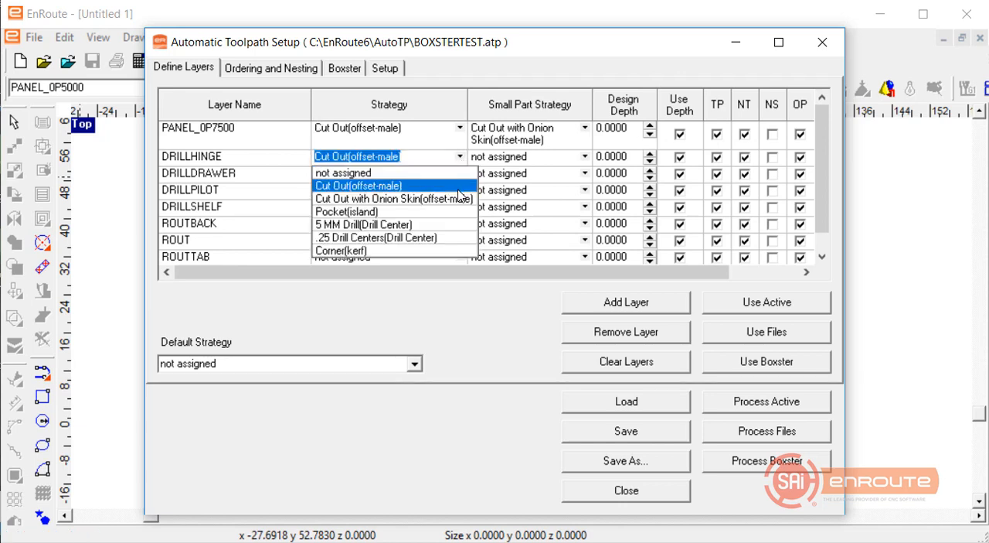
pyautogui.click(417, 224)
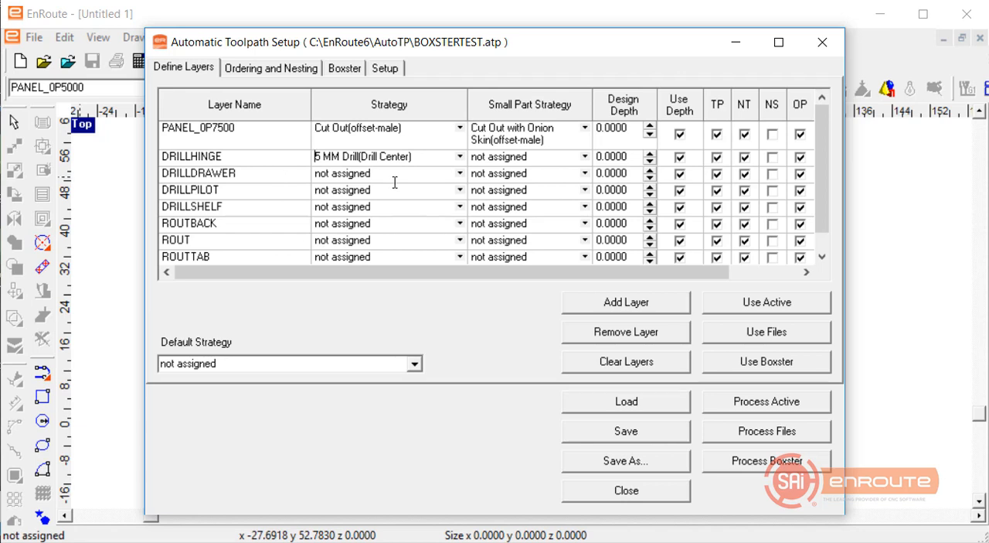
pyautogui.click(462, 173)
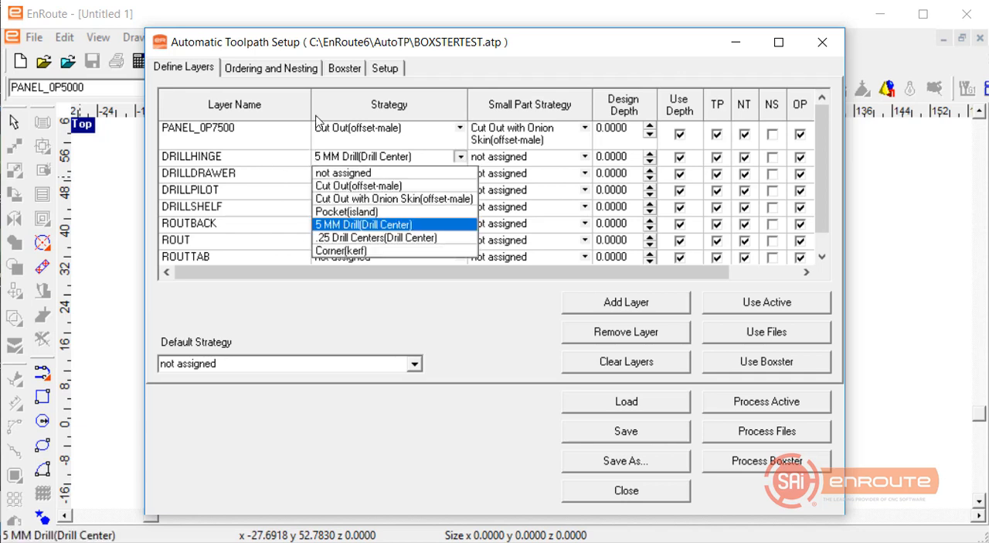
pyautogui.click(427, 238)
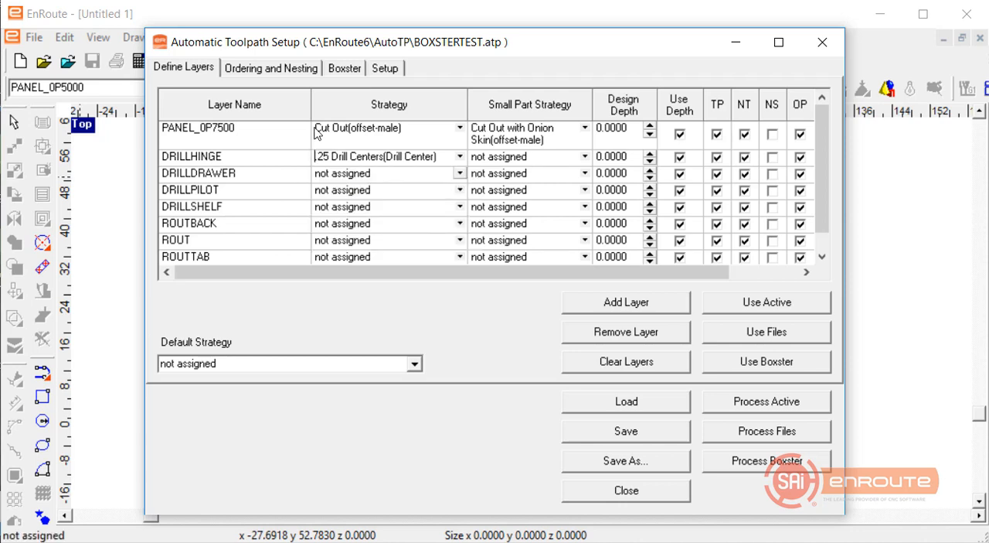
pyautogui.click(461, 173)
pyautogui.click(377, 257)
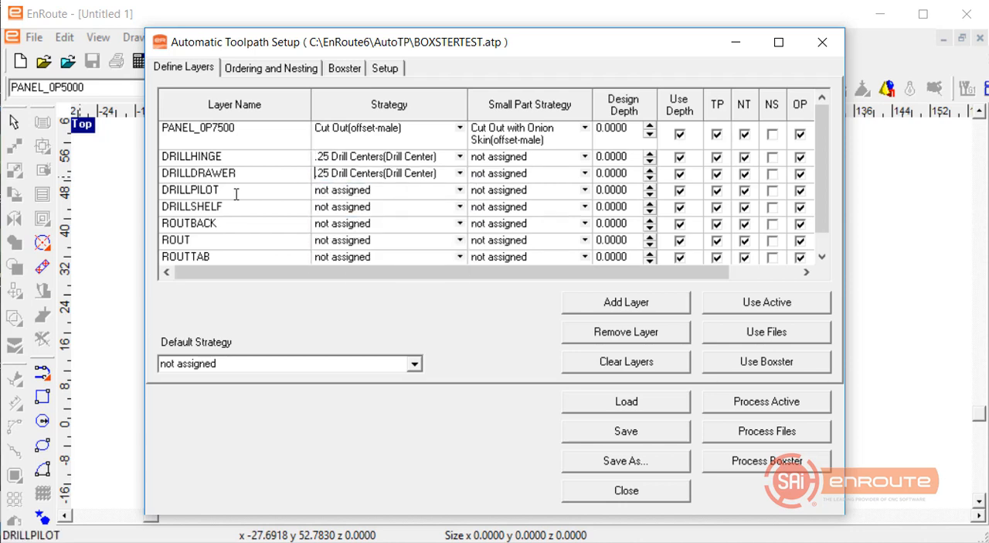
# Assign 5 MM Drill(Drill Center) to the DRILLPILOT layer and .25 Drill Centers(Drill Center) to the DRILLSHELF layer.
pyautogui.click(460, 190)
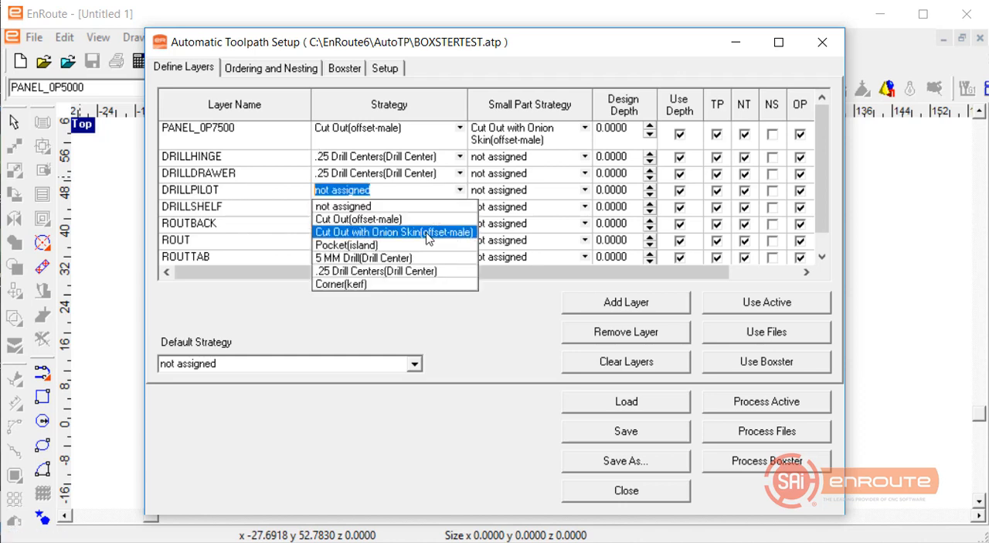
pyautogui.click(415, 259)
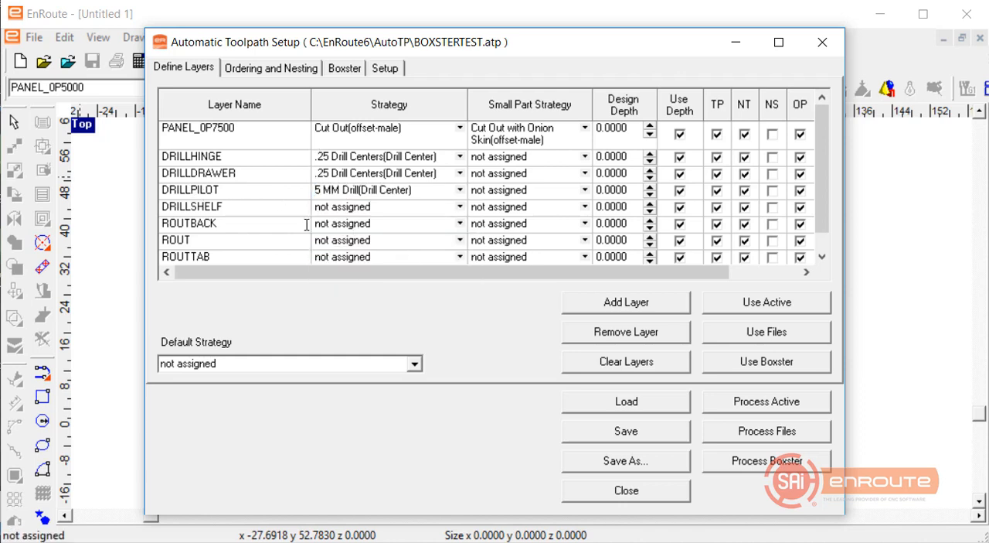
pyautogui.click(460, 207)
pyautogui.click(360, 286)
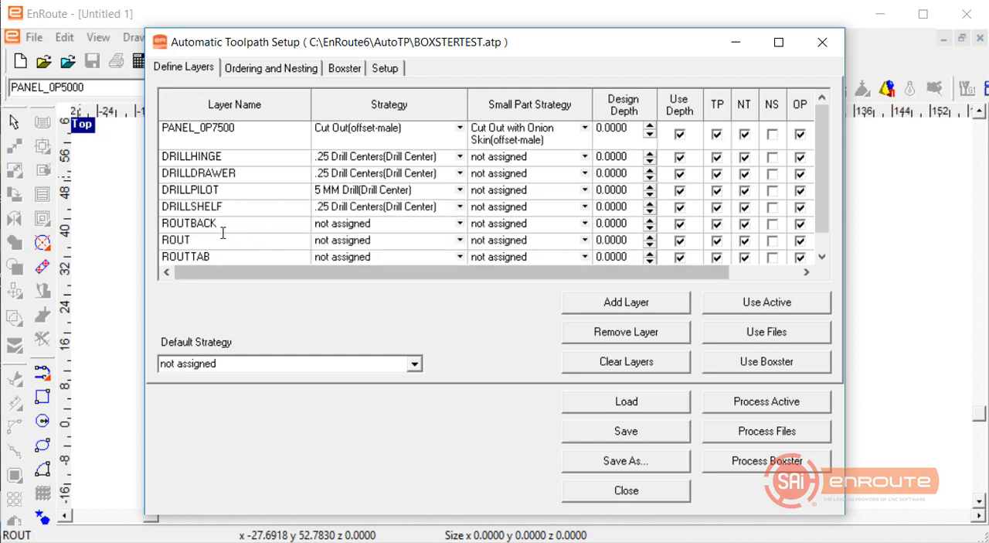
# Assign the Pocket(island) strategy to the ROUTBACK, ROUT and ROUTTAB layers.
pyautogui.click(460, 222)
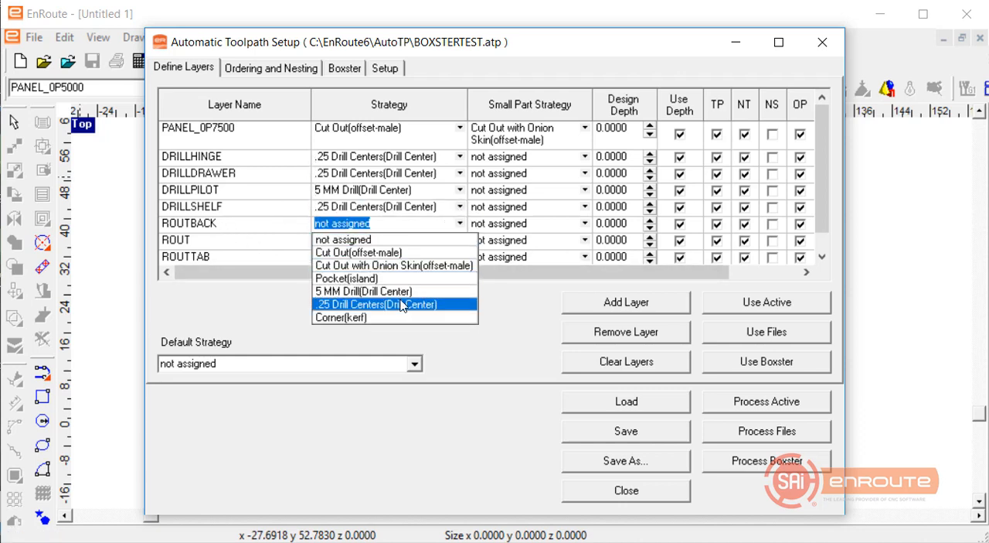
pyautogui.click(359, 278)
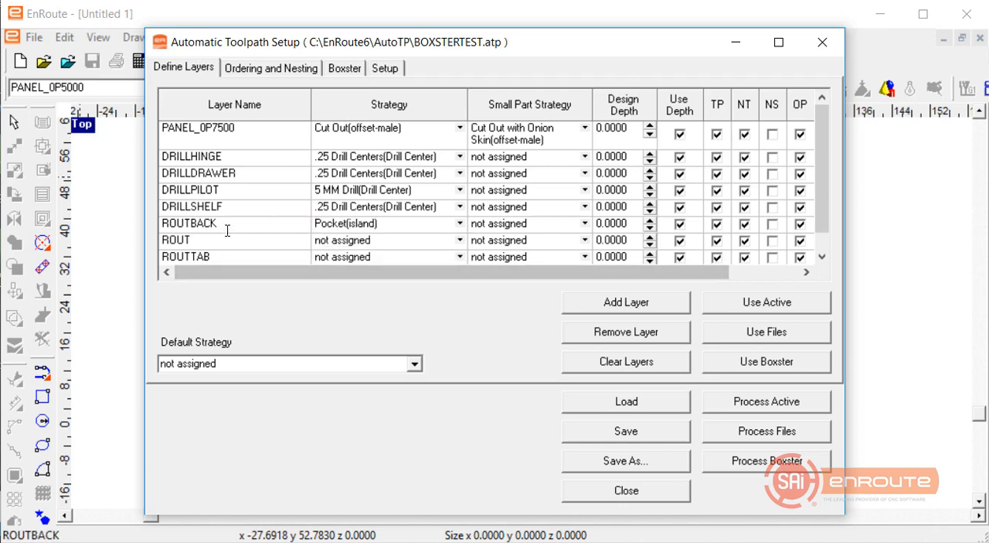
pyautogui.scroll(-1, 228, 230)
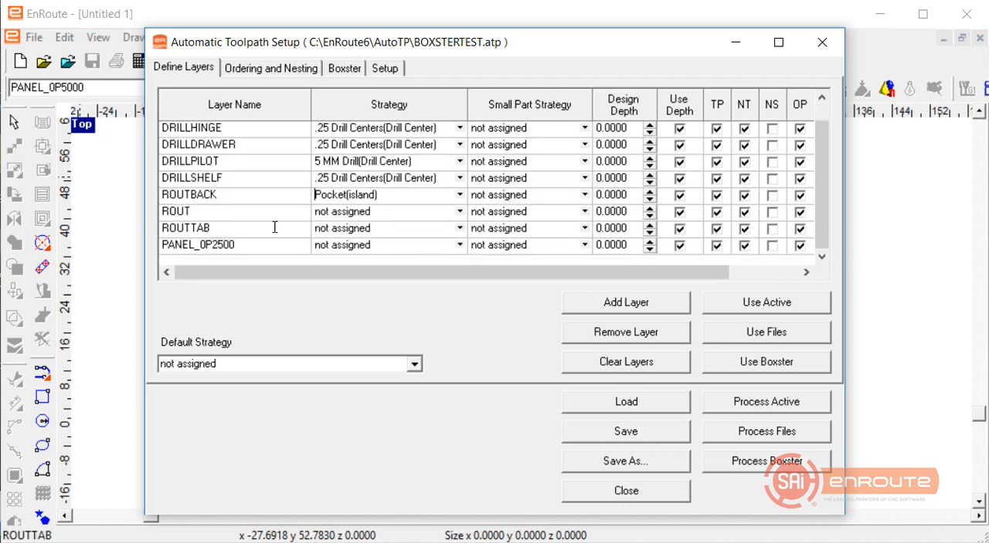
pyautogui.click(459, 211)
pyautogui.click(374, 272)
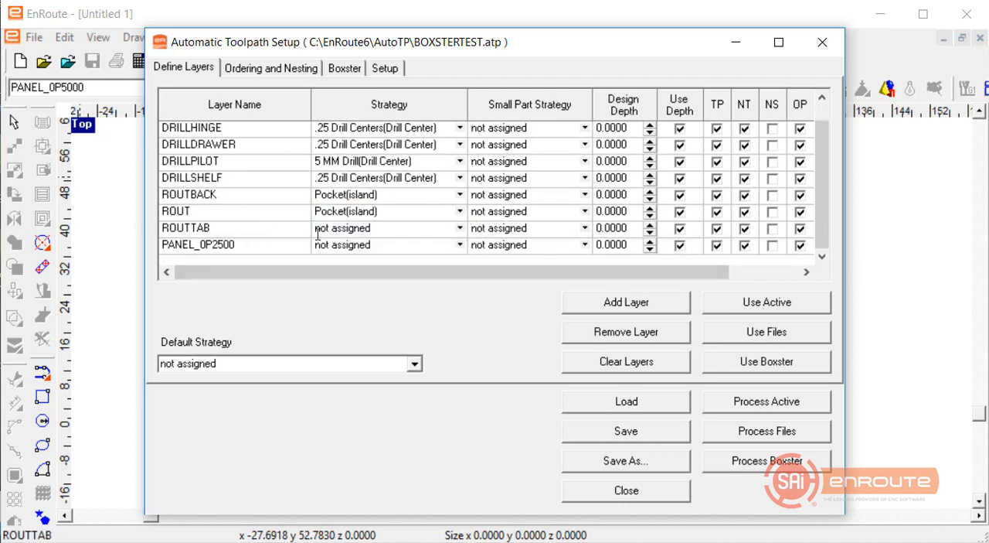
pyautogui.click(460, 228)
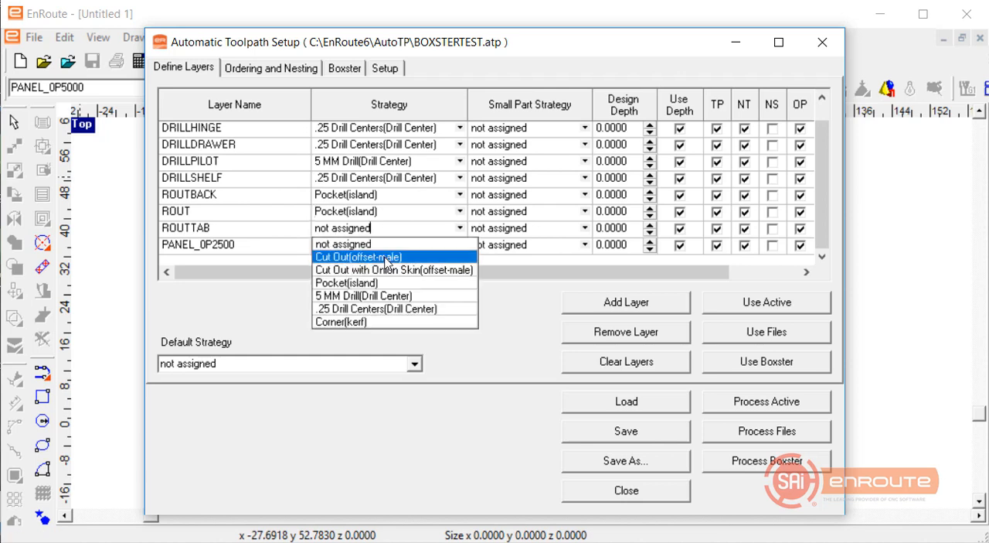
pyautogui.click(377, 283)
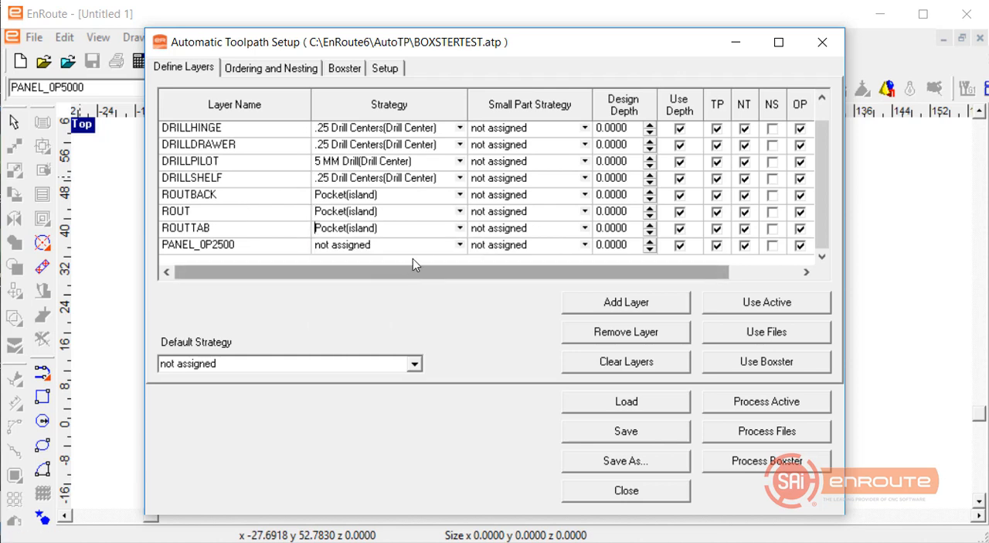
# Assign Cut Out(offset-male) to the PANEL_0P2500 layer, with Cut Out with Onion Skin(offset-male) as its small part strategy.
pyautogui.click(459, 245)
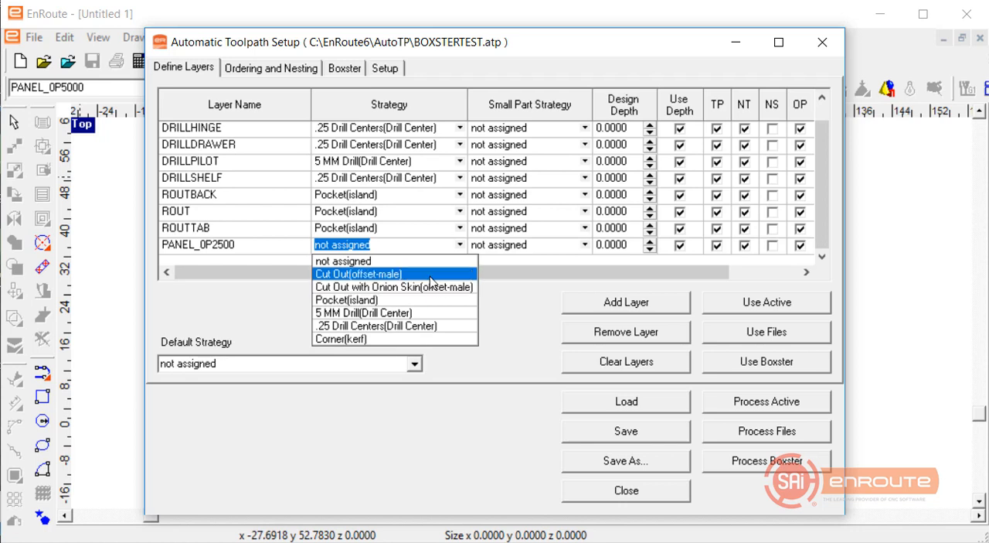
pyautogui.click(371, 274)
pyautogui.click(585, 245)
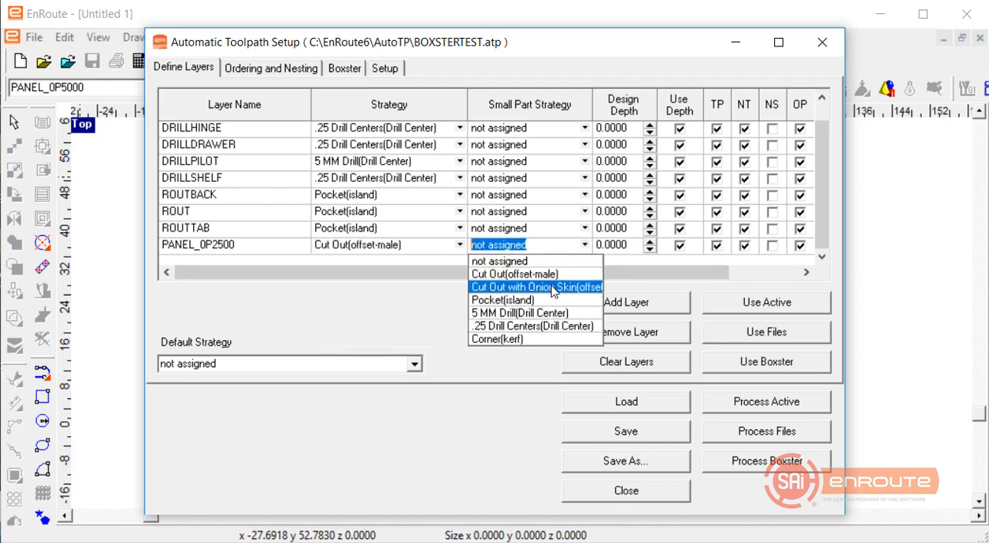
pyautogui.click(551, 285)
pyautogui.click(394, 226)
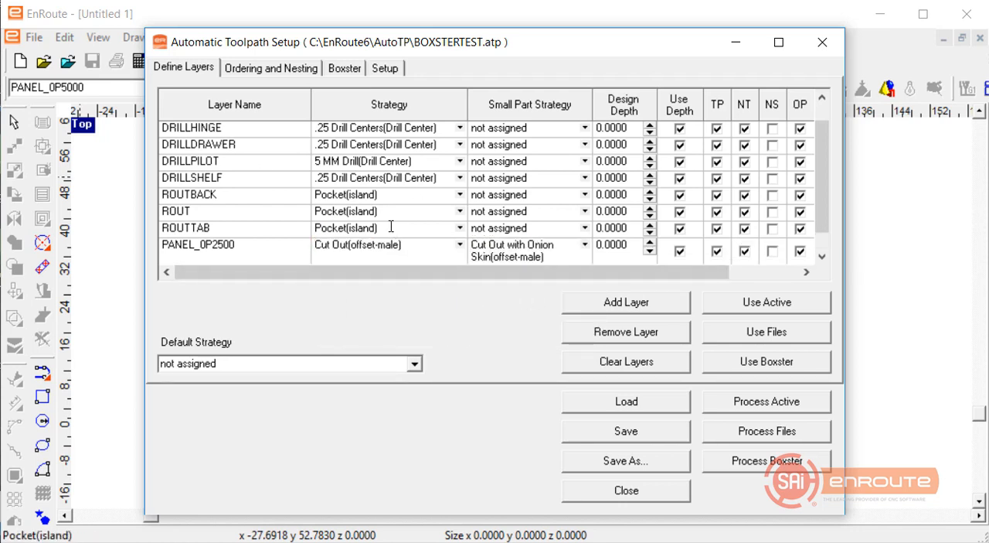
# Review the strategies assigned to all layers and open the Boxster parts list.
pyautogui.scroll(-1, 391, 227)
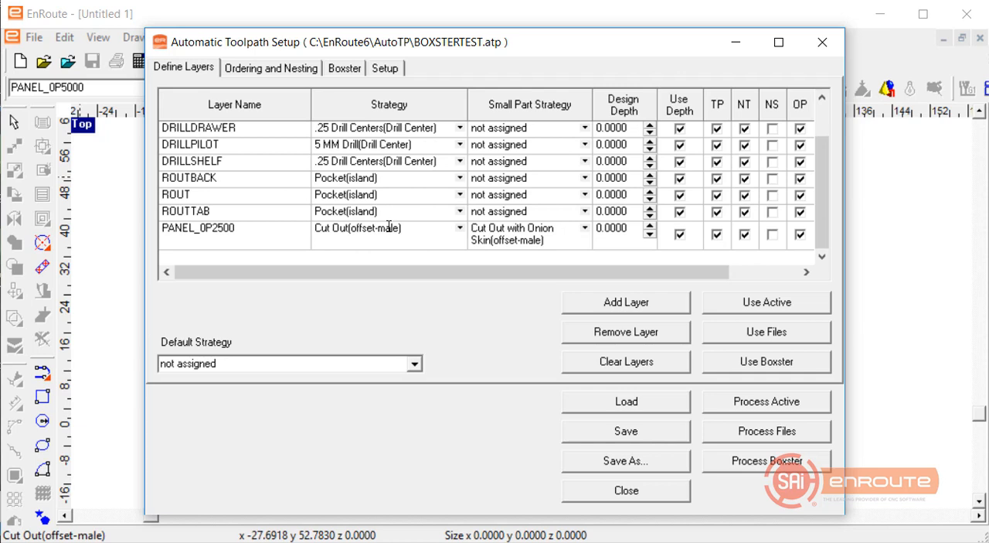
pyautogui.scroll(2, 389, 225)
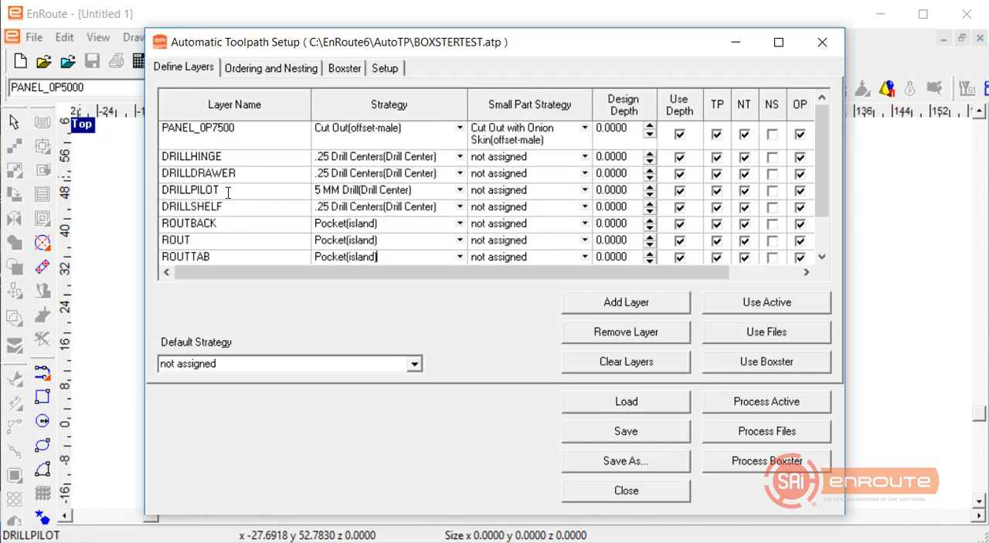
pyautogui.scroll(-2, 228, 192)
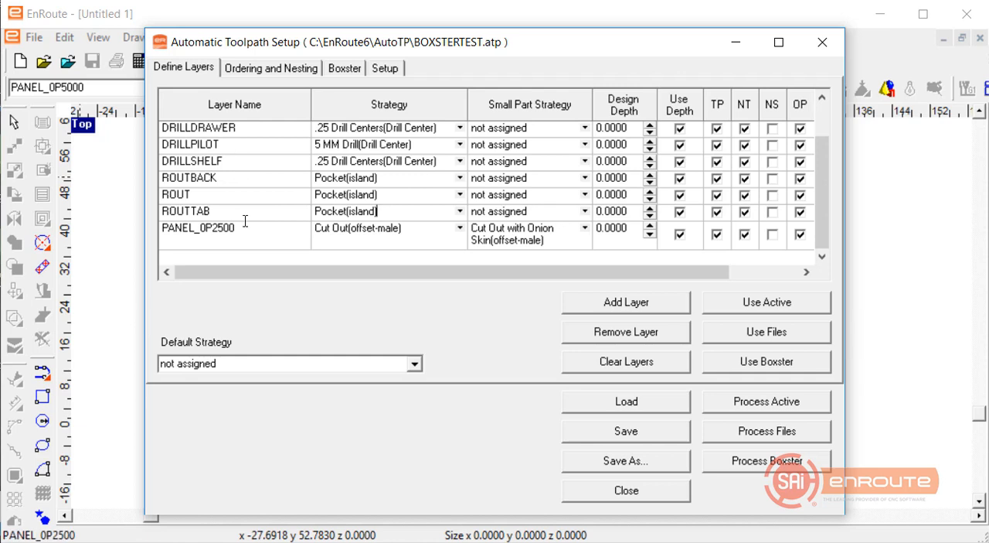
pyautogui.scroll(2, 255, 206)
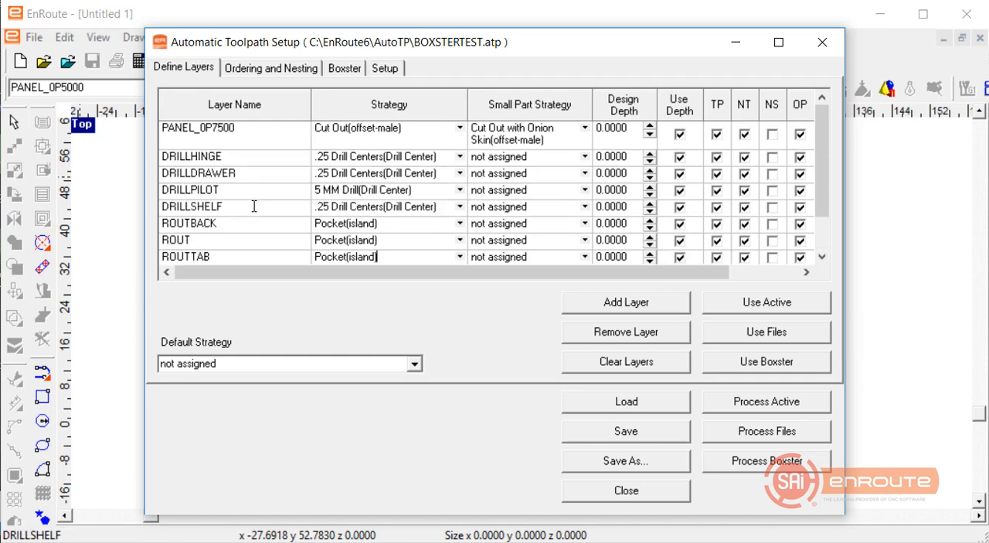
pyautogui.scroll(-2, 208, 166)
pyautogui.scroll(2, 209, 165)
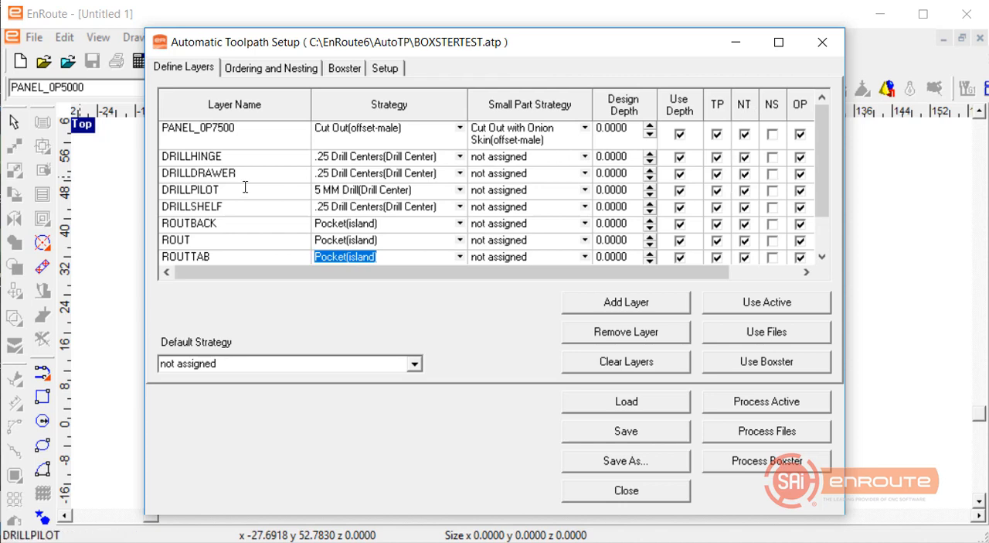
pyautogui.click(342, 68)
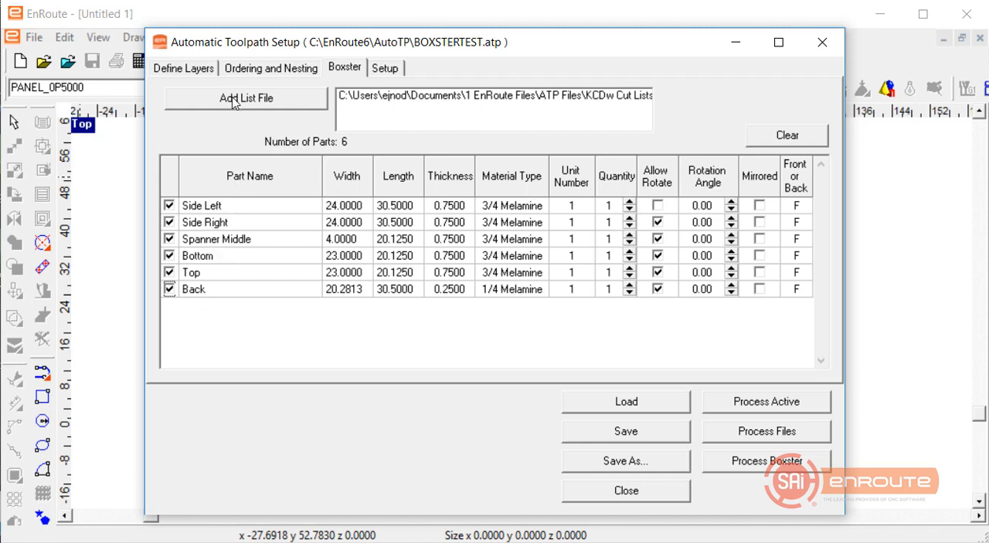
# Review the strategy order, put small parts first and turn off maintaining part grouping in the ordering options.
pyautogui.click(179, 69)
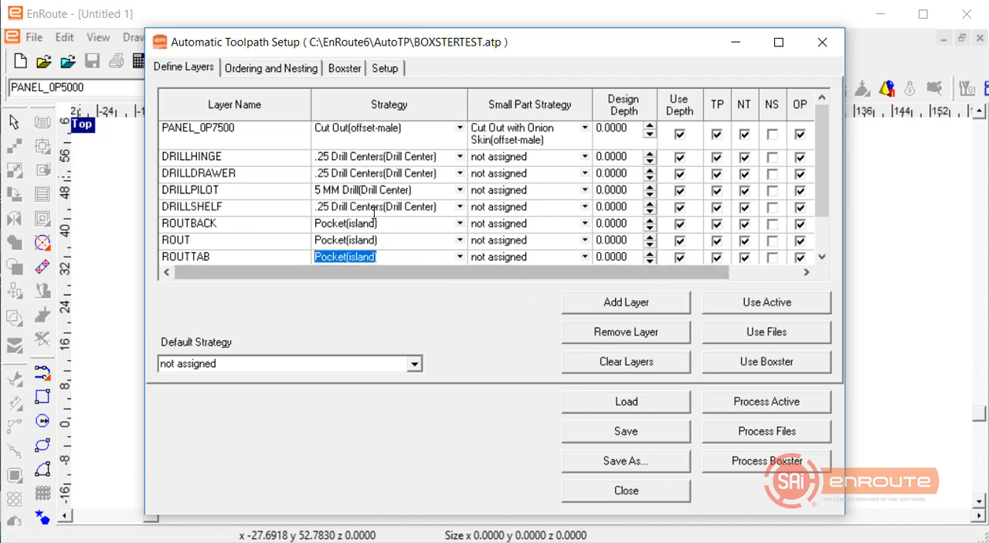
pyautogui.click(262, 69)
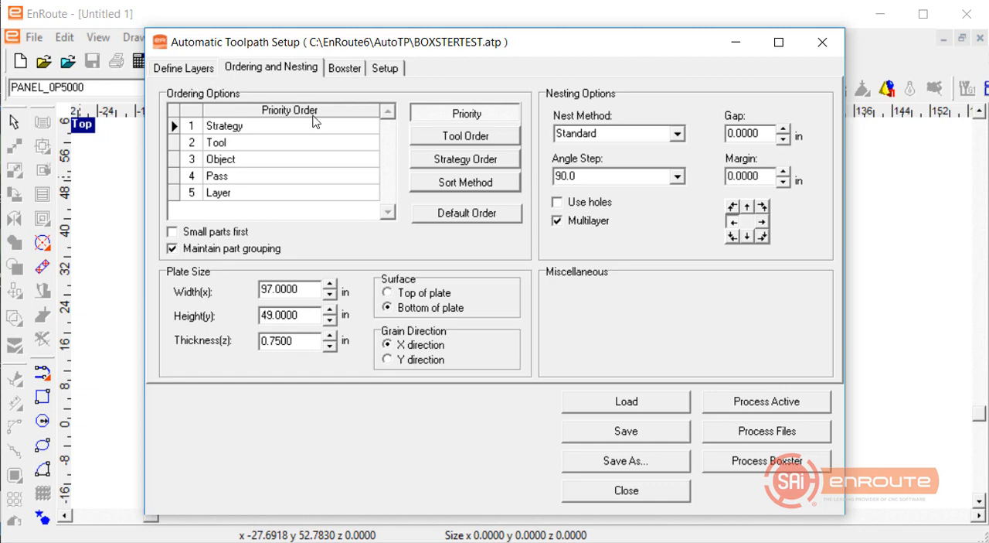
pyautogui.click(426, 163)
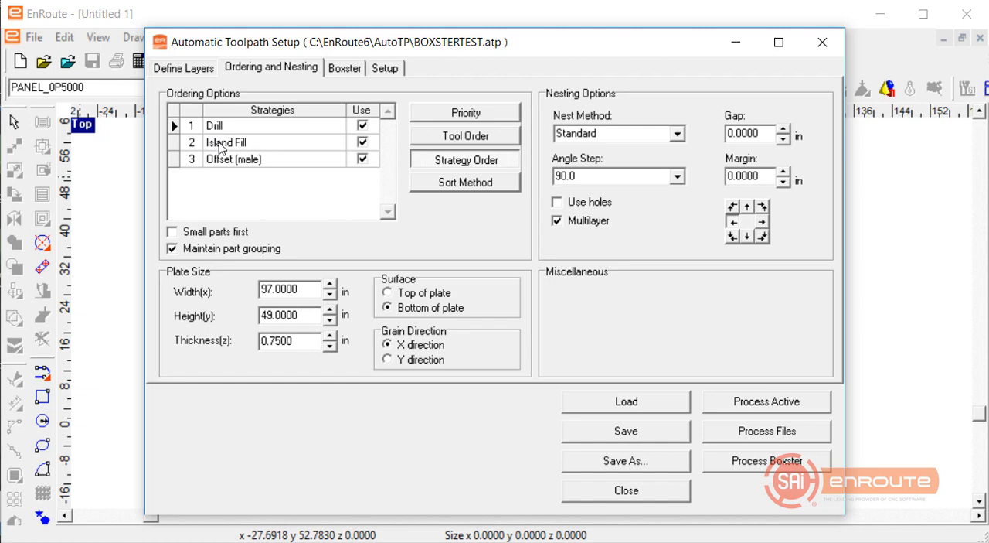
pyautogui.click(224, 159)
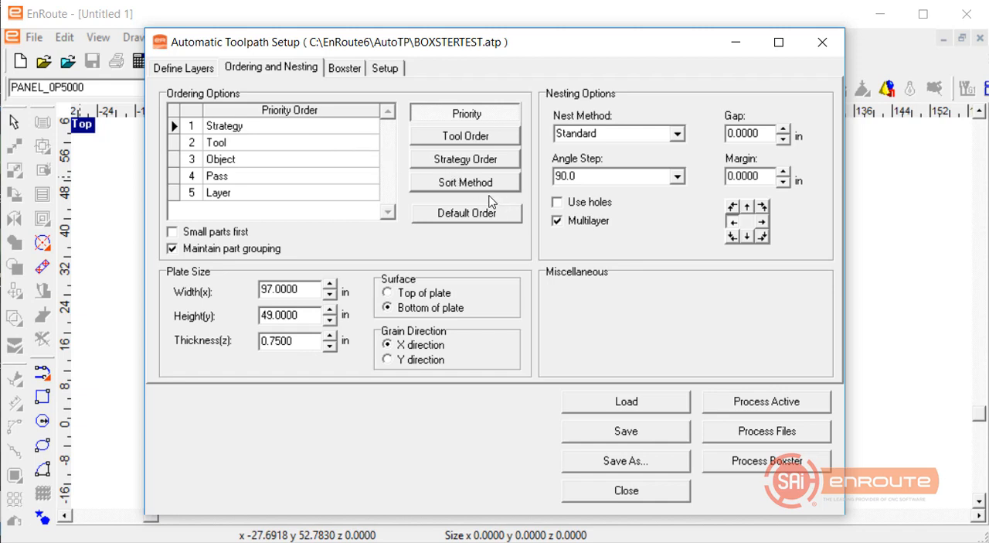
pyautogui.click(171, 233)
pyautogui.click(174, 251)
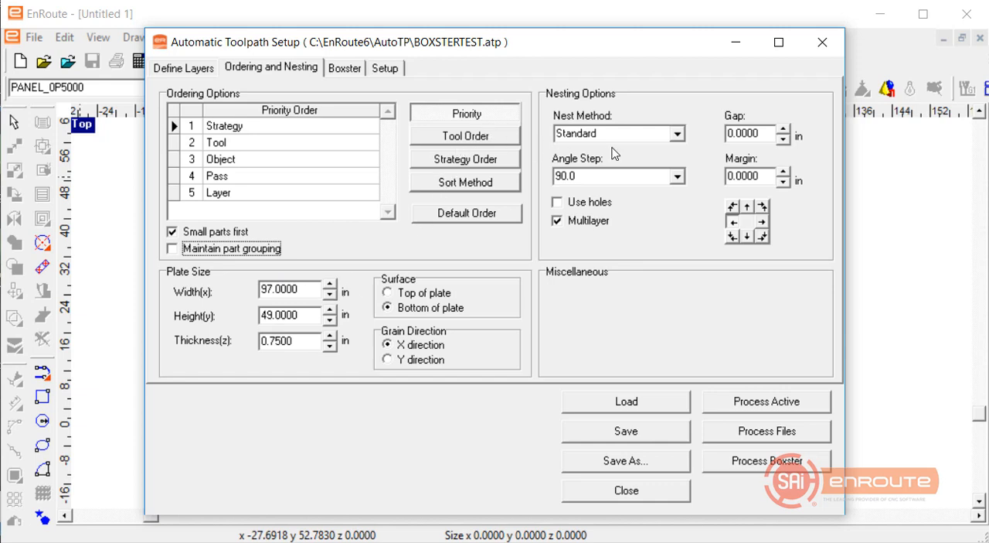
# Set the nesting angle step to 90 and the plate surface to Top of plate.
pyautogui.click(677, 177)
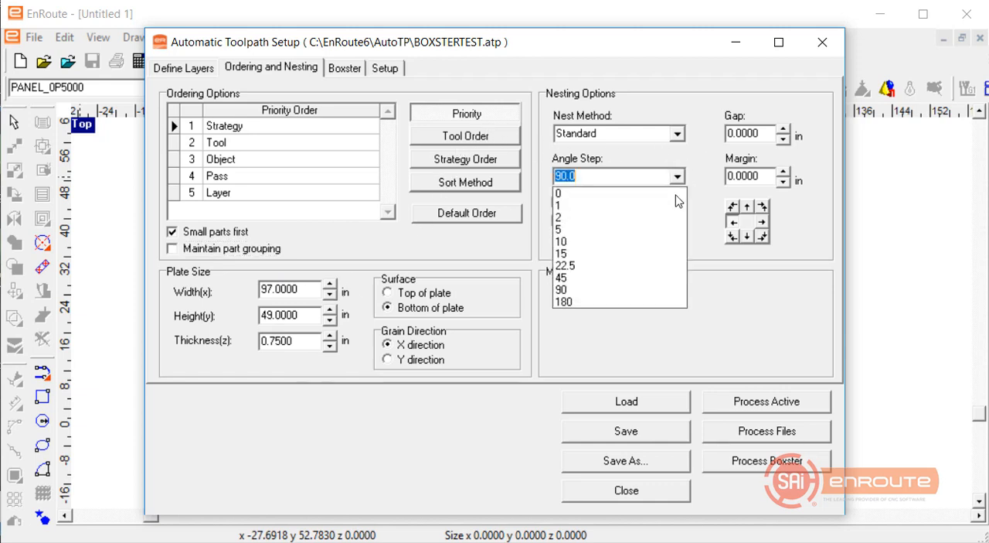
pyautogui.click(669, 289)
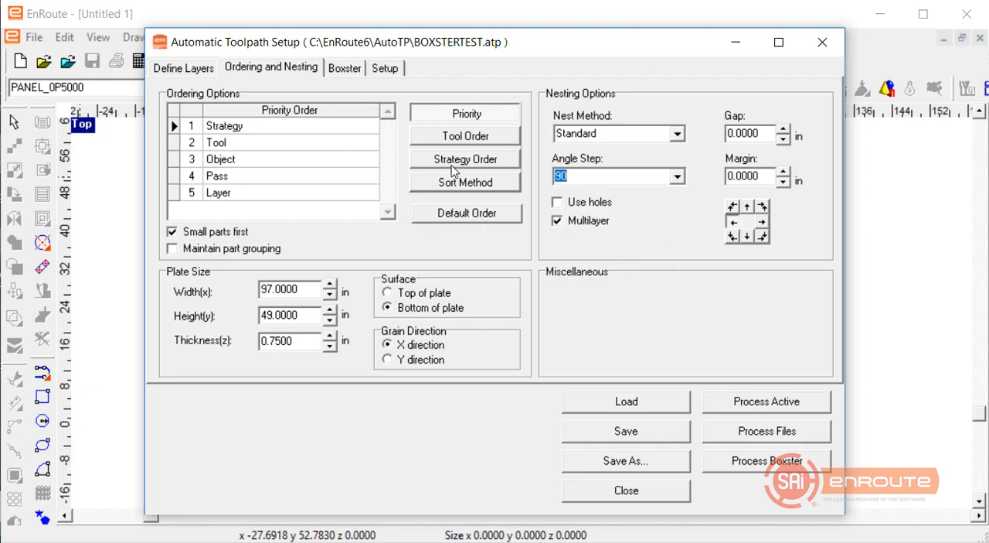
pyautogui.click(413, 298)
pyautogui.click(589, 405)
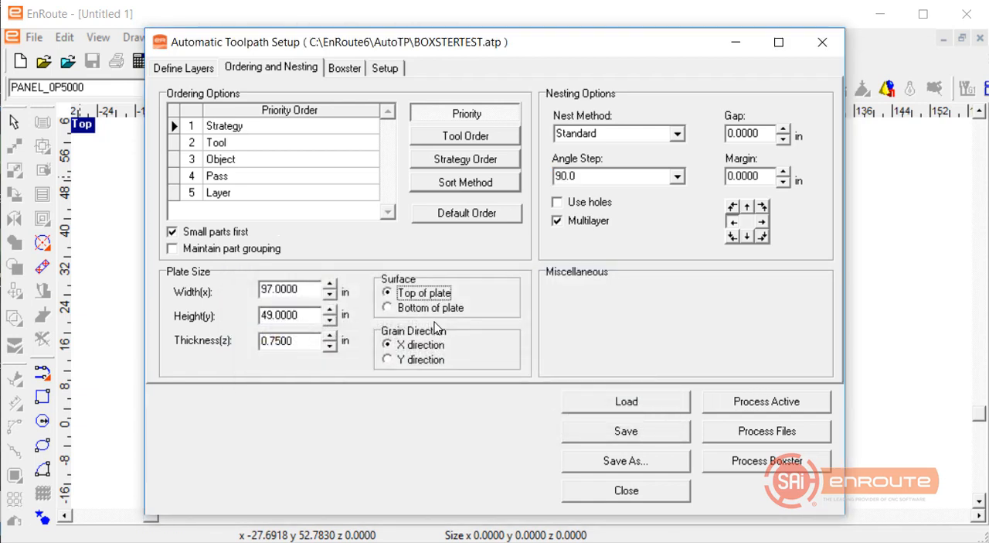
# Check the plate thickness and set the design depth of the PANEL_0P7500 layer to 0.75.
pyautogui.click(196, 73)
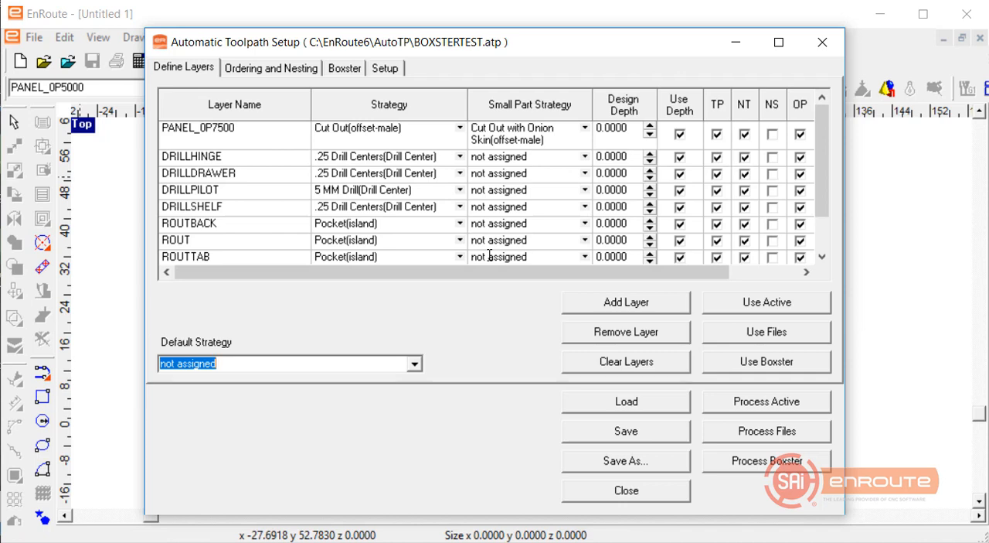
pyautogui.click(282, 69)
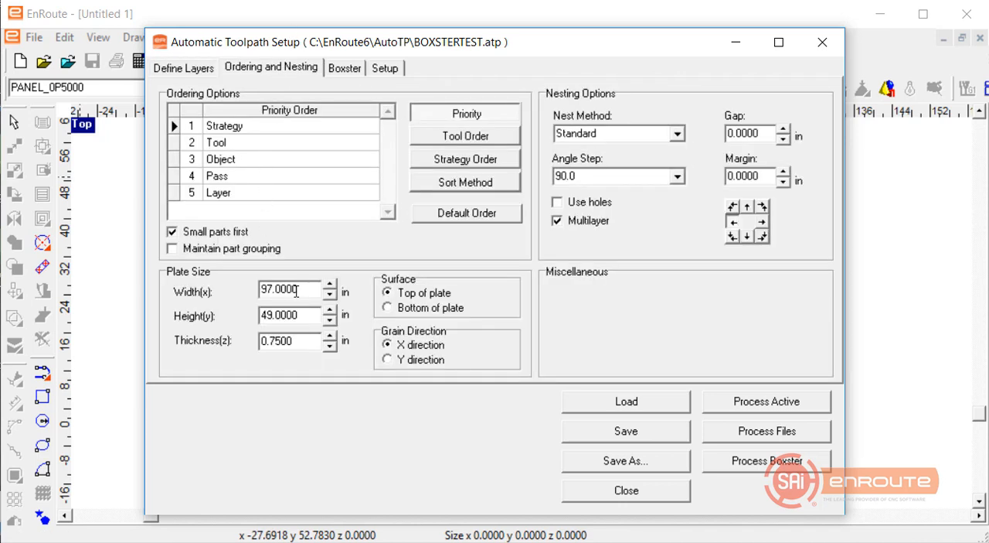
pyautogui.moveTo(312, 344); pyautogui.dragTo(260, 341)
pyautogui.click(185, 69)
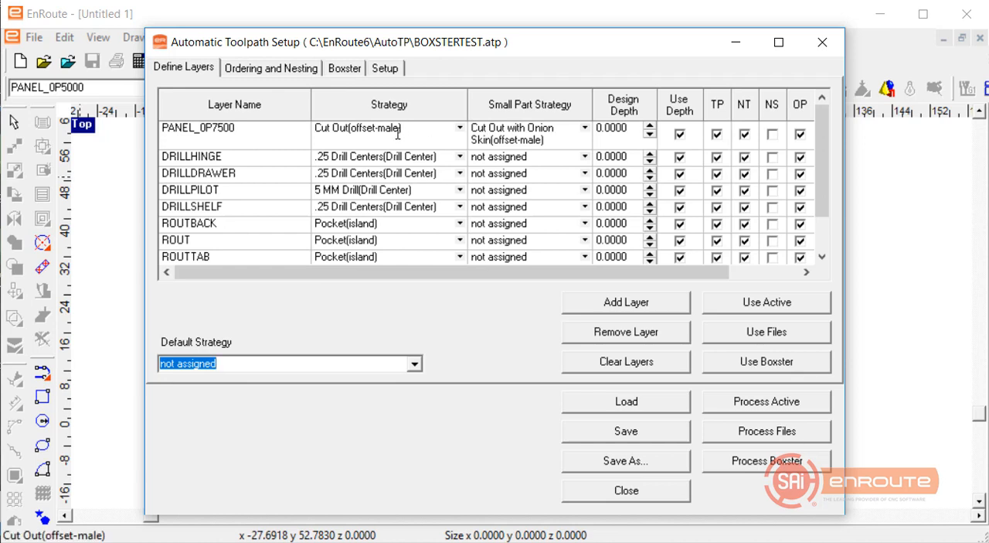
pyautogui.click(398, 133)
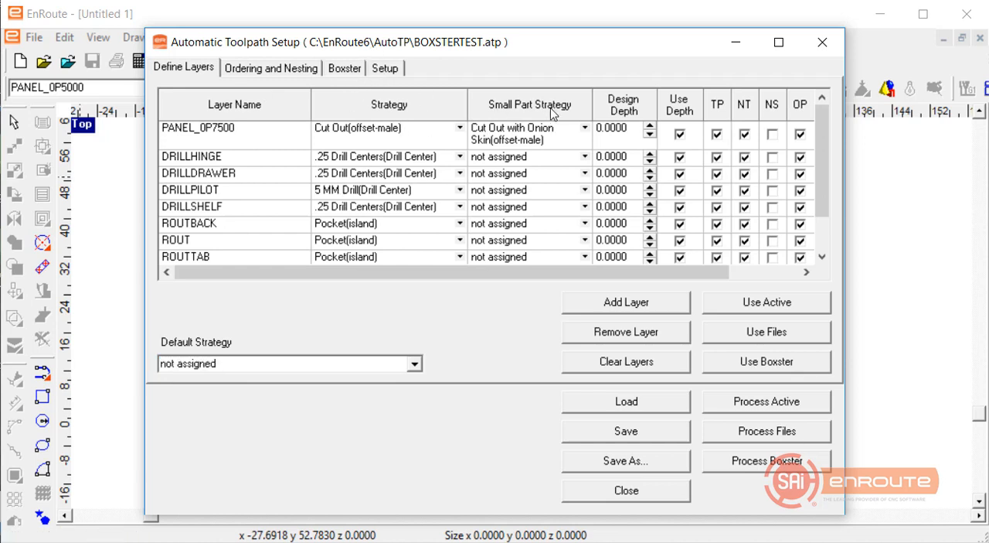
pyautogui.click(632, 128)
pyautogui.write('.75')
pyautogui.press('Tab')
# Set the design depth of the PANEL_0P2500 layer to 0.75.
pyautogui.scroll(-1, 637, 250)
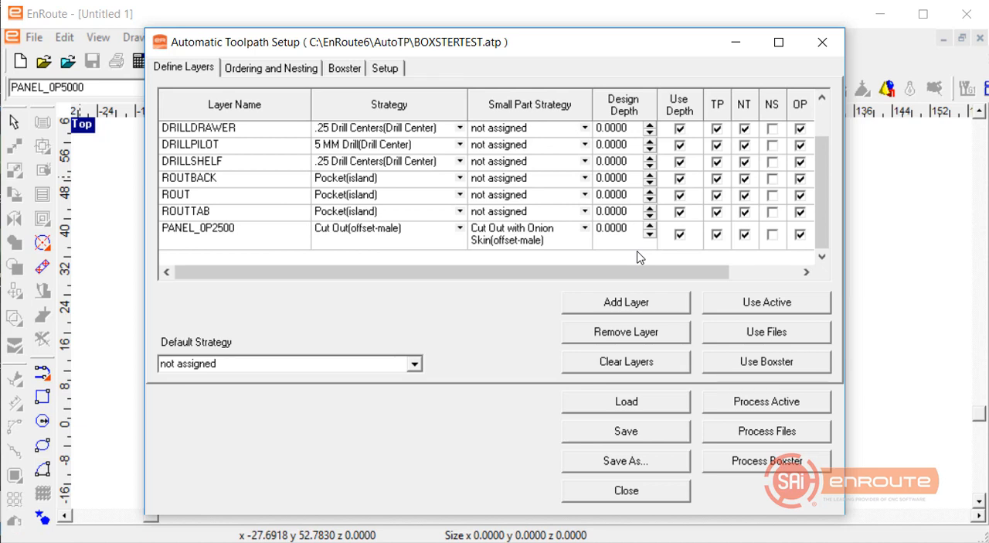
pyautogui.moveTo(550, 231); pyautogui.dragTo(380, 174)
pyautogui.write('.75')
pyautogui.press('Tab')
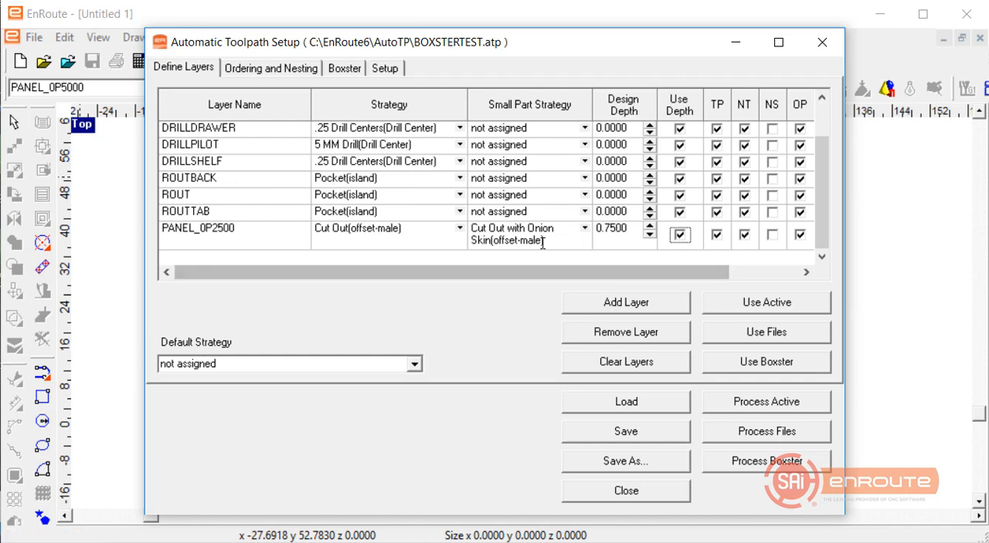
# Examine the design depths of both panel layers and compare them with the plate thickness.
pyautogui.click(398, 229)
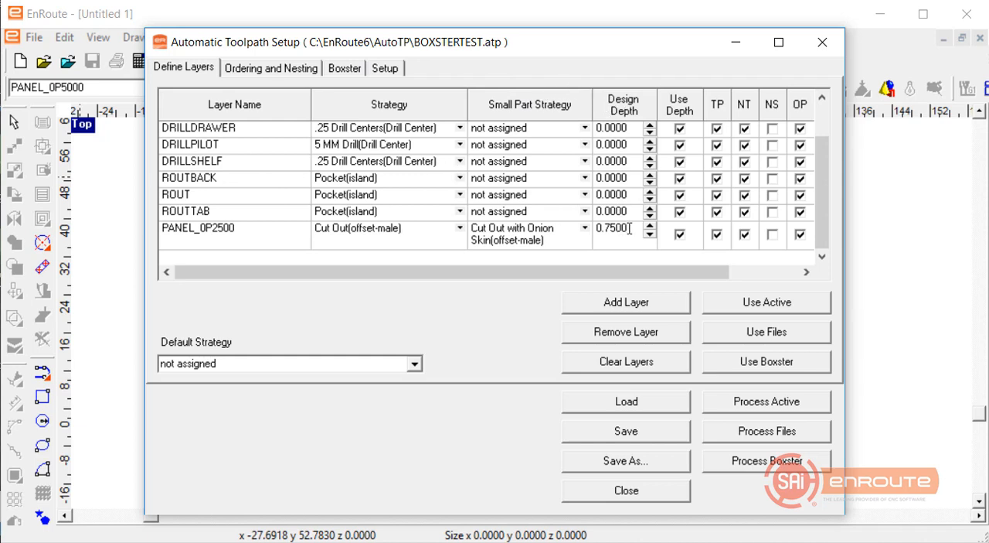
pyautogui.moveTo(629, 228); pyautogui.dragTo(594, 228)
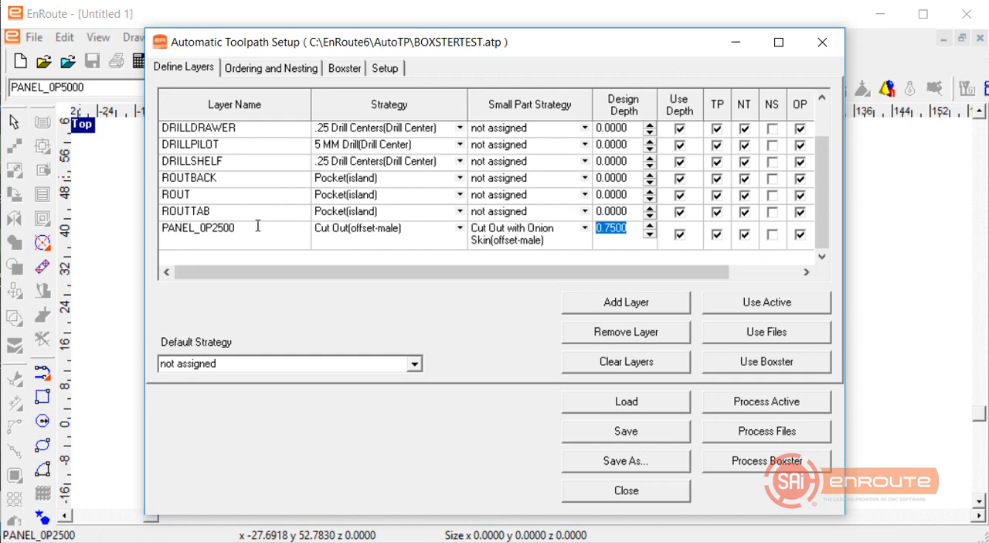
pyautogui.click(212, 232)
pyautogui.scroll(1, 219, 230)
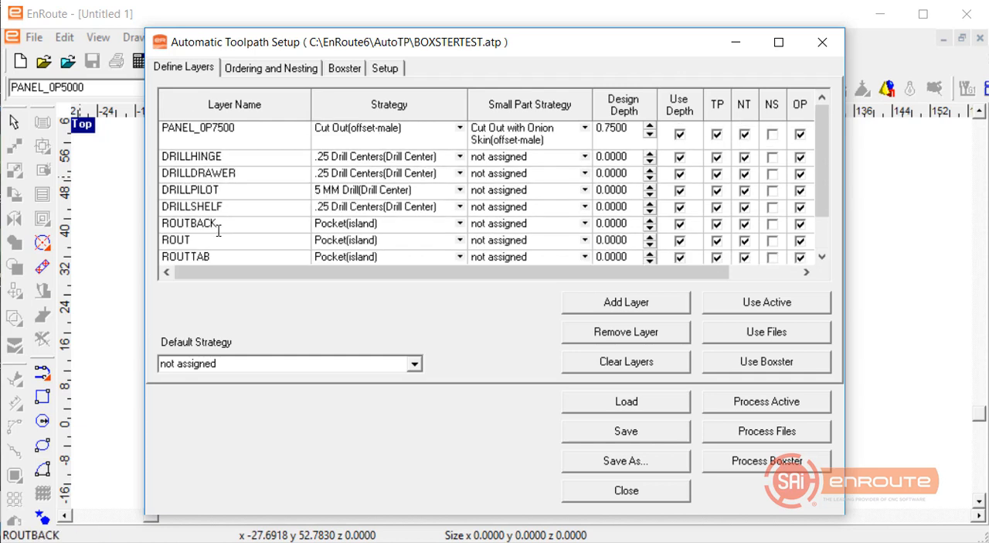
pyautogui.scroll(-1, 220, 230)
pyautogui.scroll(1, 219, 228)
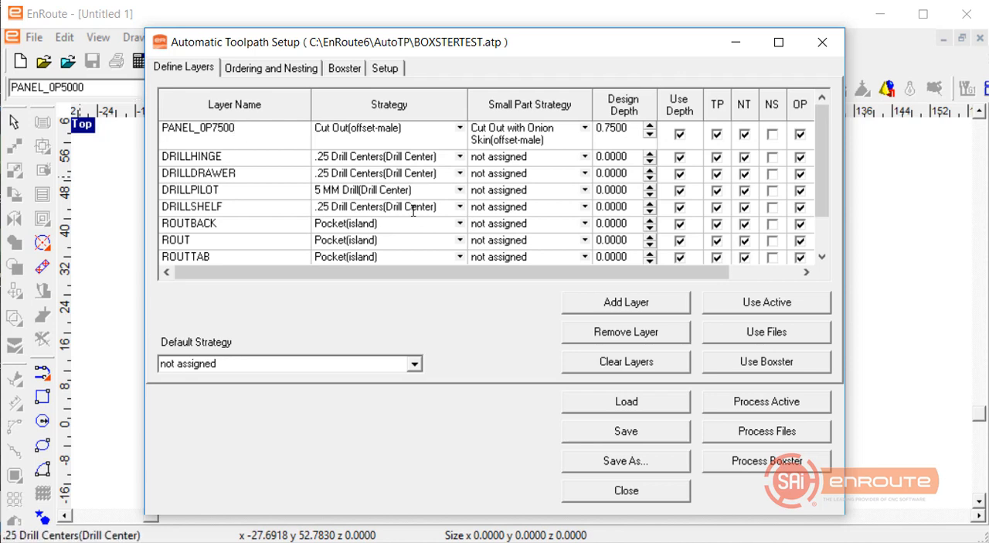
pyautogui.scroll(-1, 463, 224)
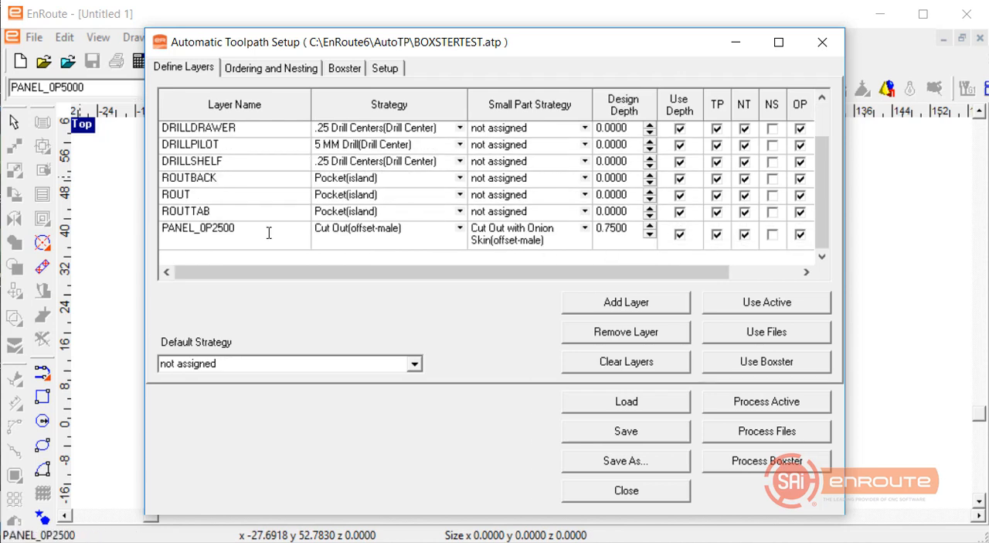
pyautogui.click(216, 228)
pyautogui.click(630, 226)
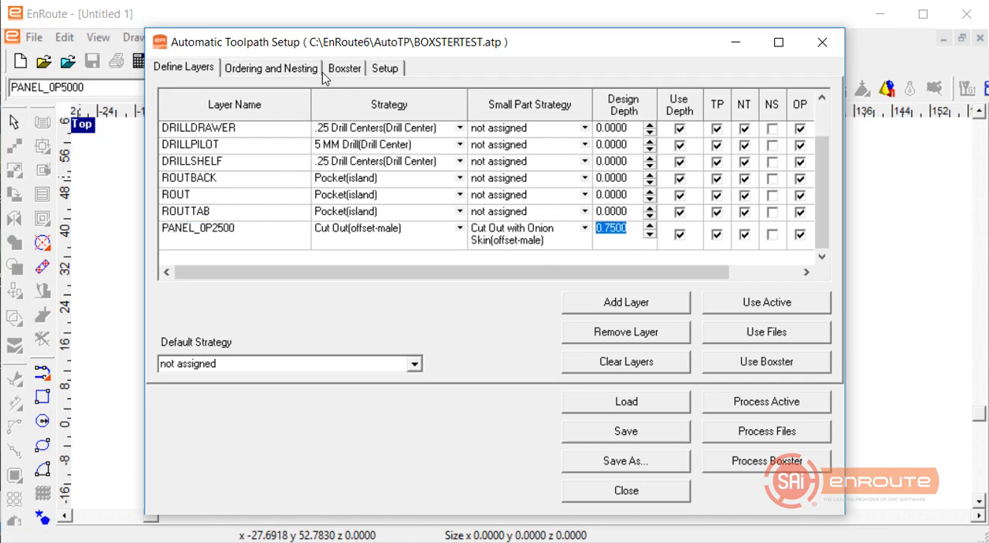
pyautogui.click(267, 69)
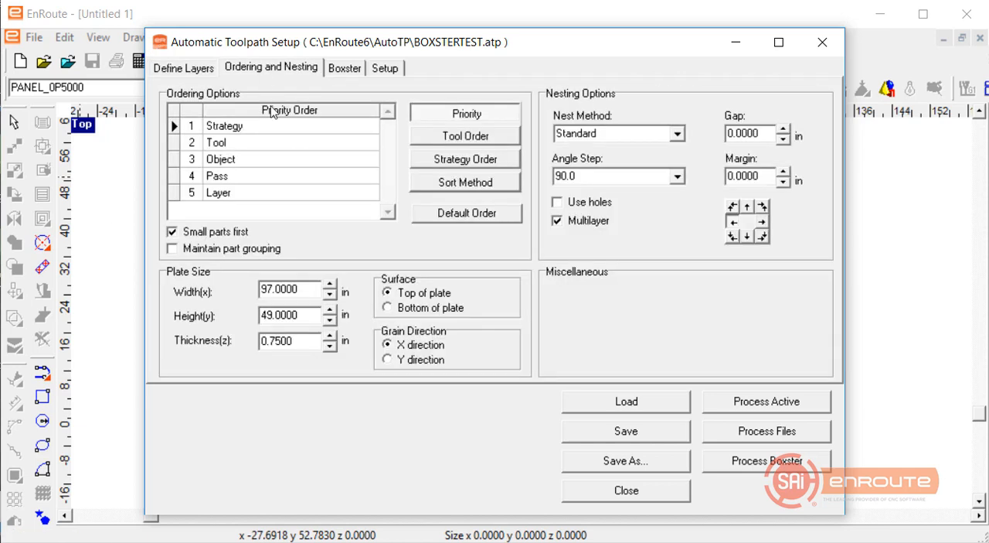
pyautogui.doubleClick(268, 341)
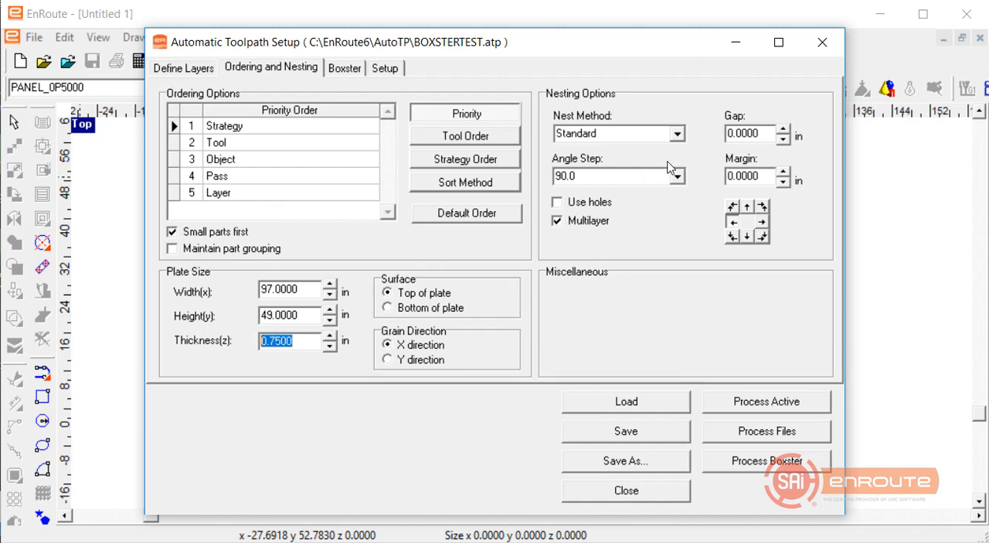
# Enable the printout of parts and label output in the output options, leaving output files off.
pyautogui.click(380, 72)
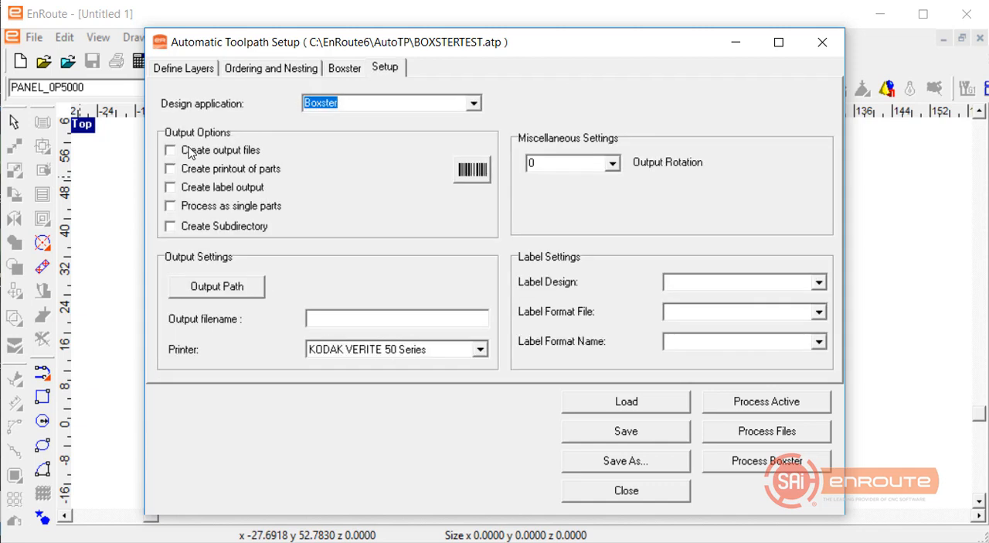
pyautogui.click(190, 152)
pyautogui.click(188, 153)
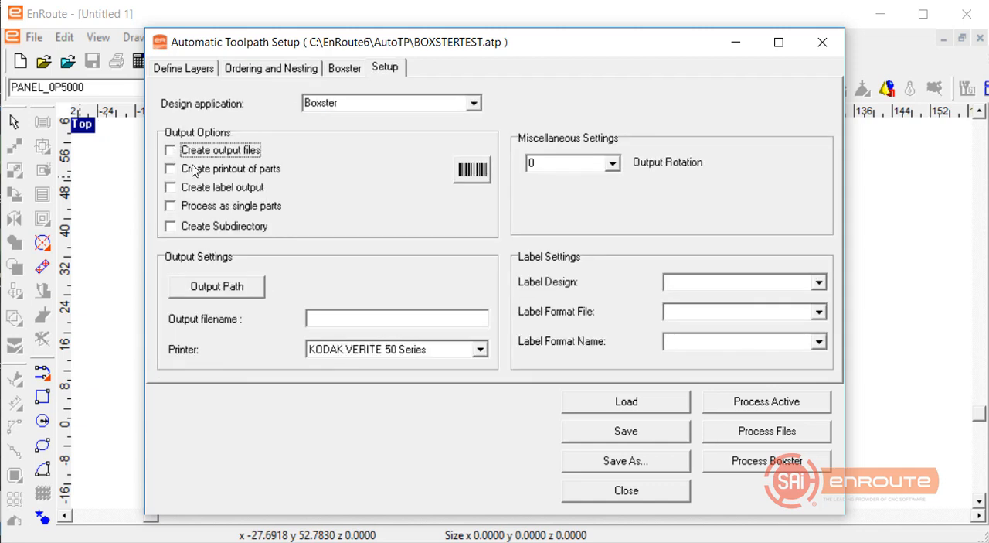
pyautogui.click(193, 169)
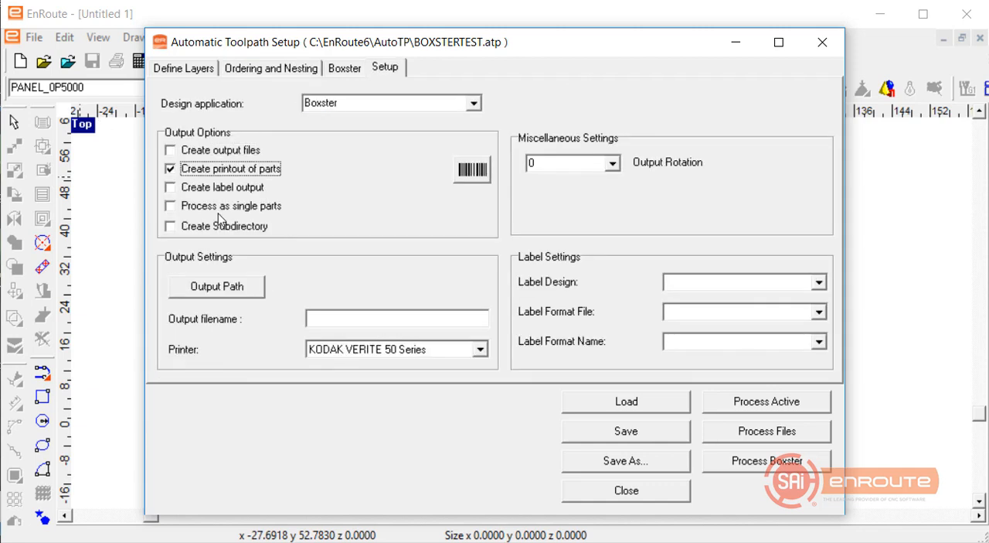
pyautogui.click(170, 188)
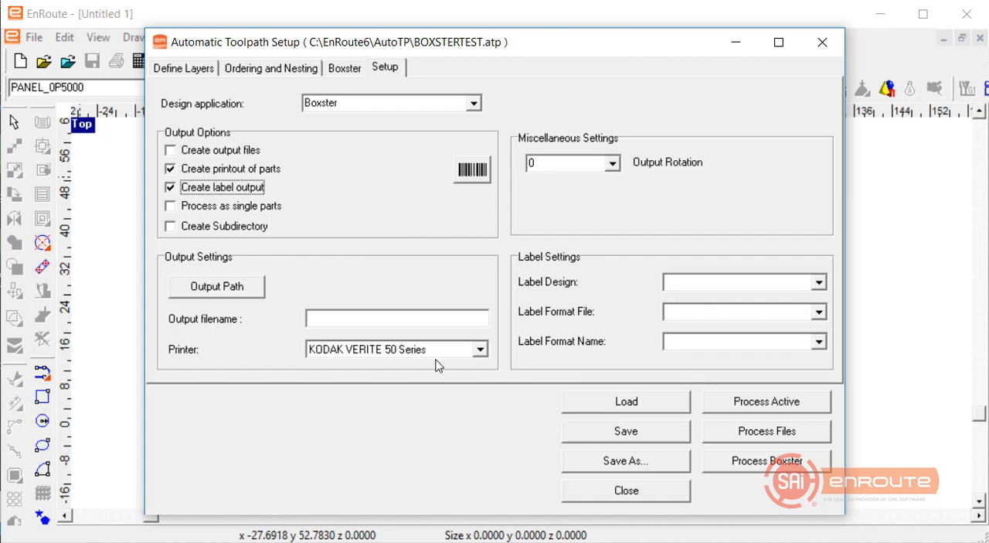
# Configure the labels with design 3 x 1.8 Label.lds, format file LabelFormatCollection.lfc and format name 3 x 1.8 Avery 5199.
pyautogui.click(819, 282)
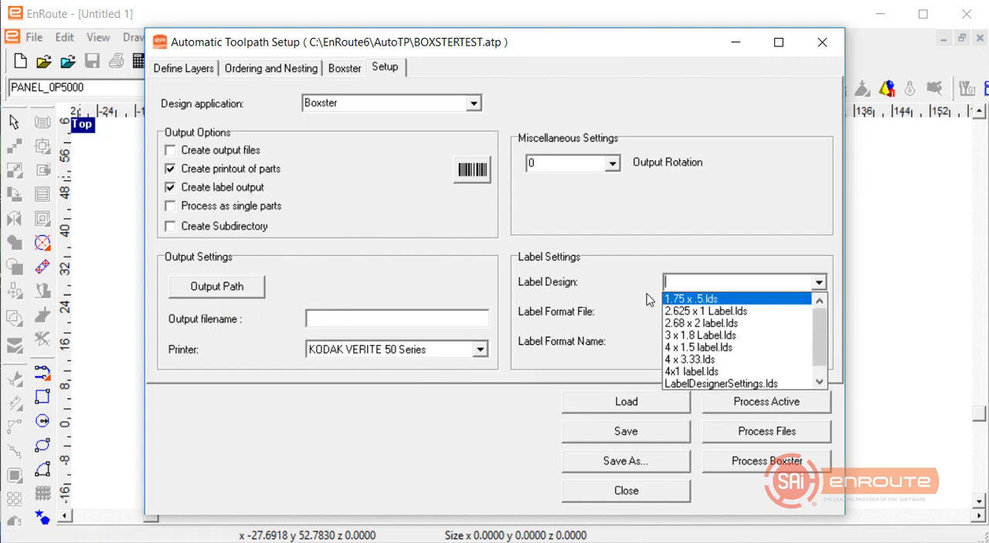
pyautogui.click(697, 336)
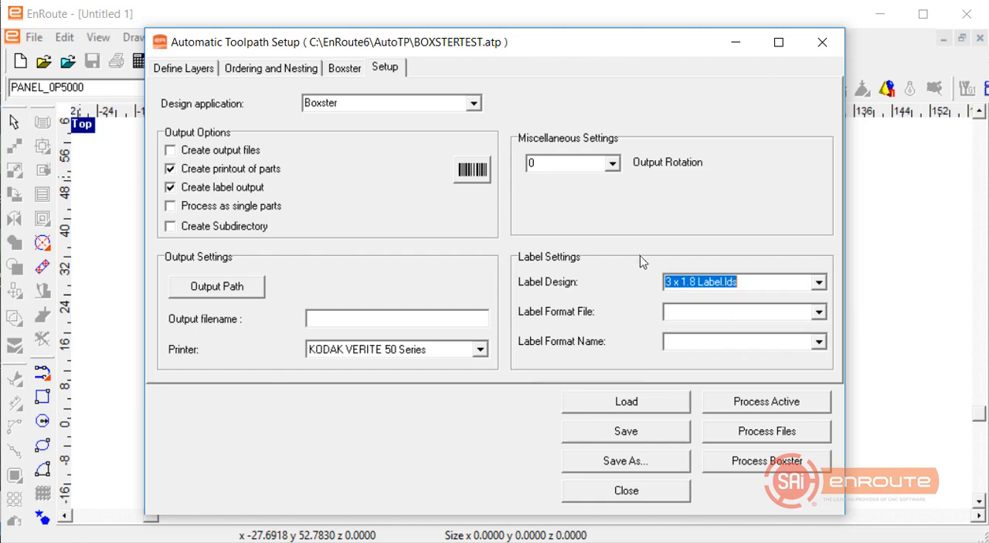
pyautogui.click(819, 311)
pyautogui.click(802, 327)
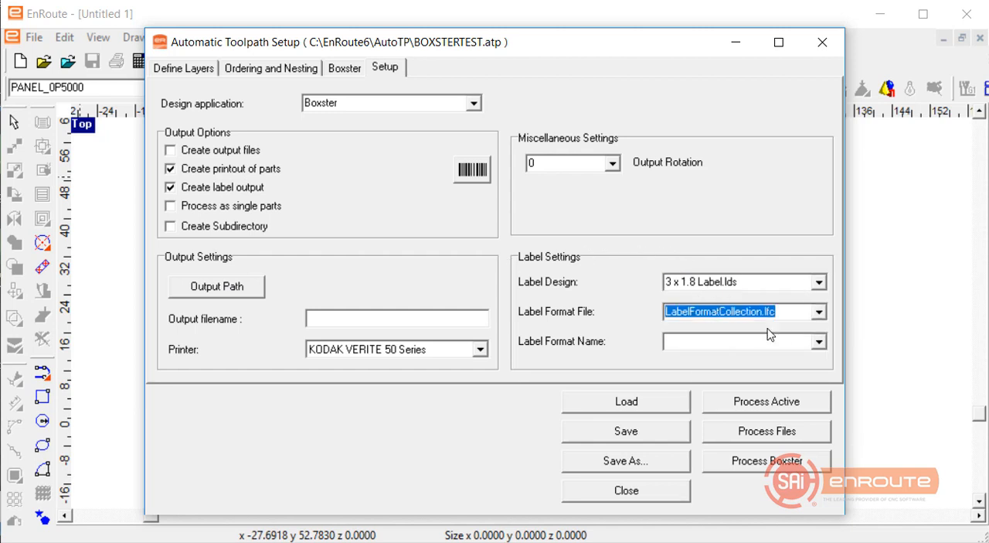
pyautogui.click(819, 342)
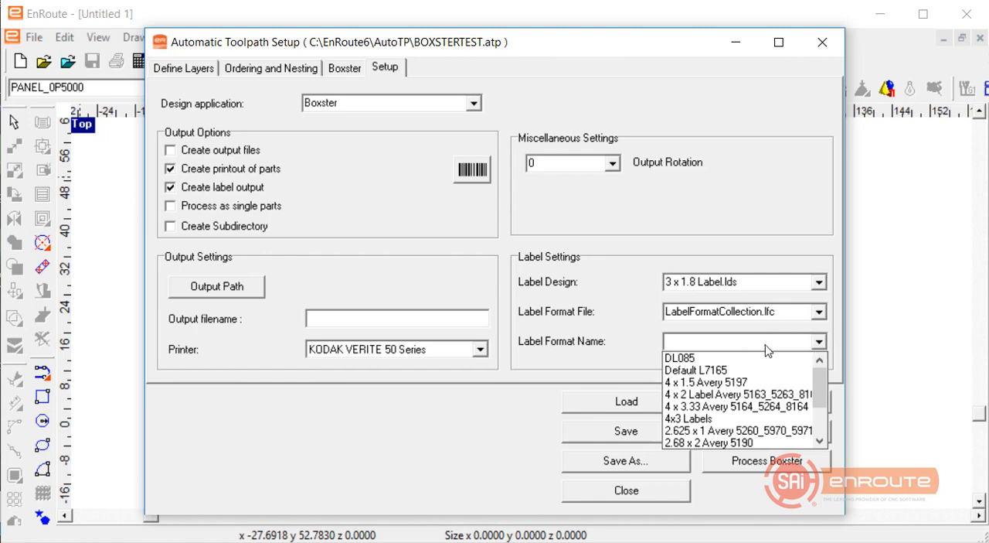
pyautogui.scroll(-3, 744, 401)
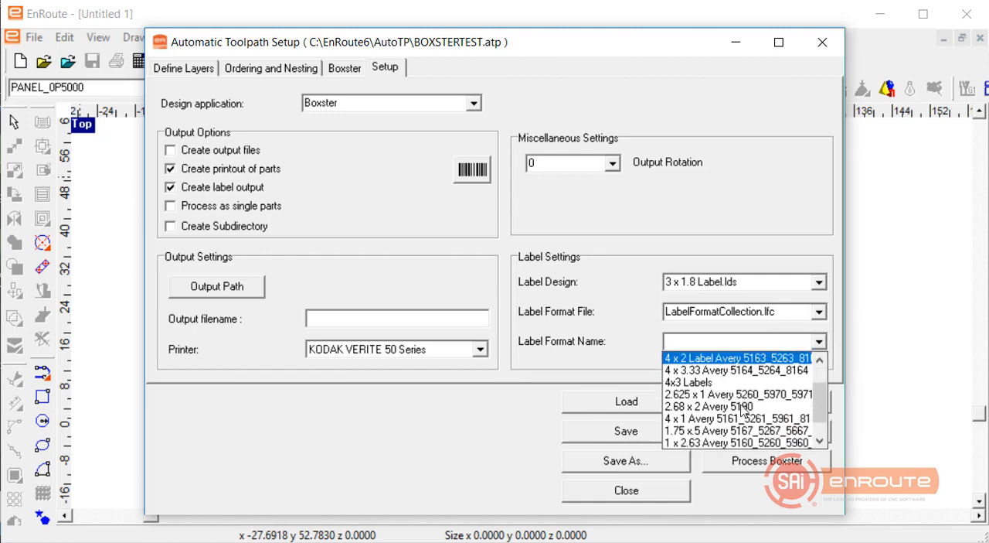
pyautogui.scroll(-1, 738, 412)
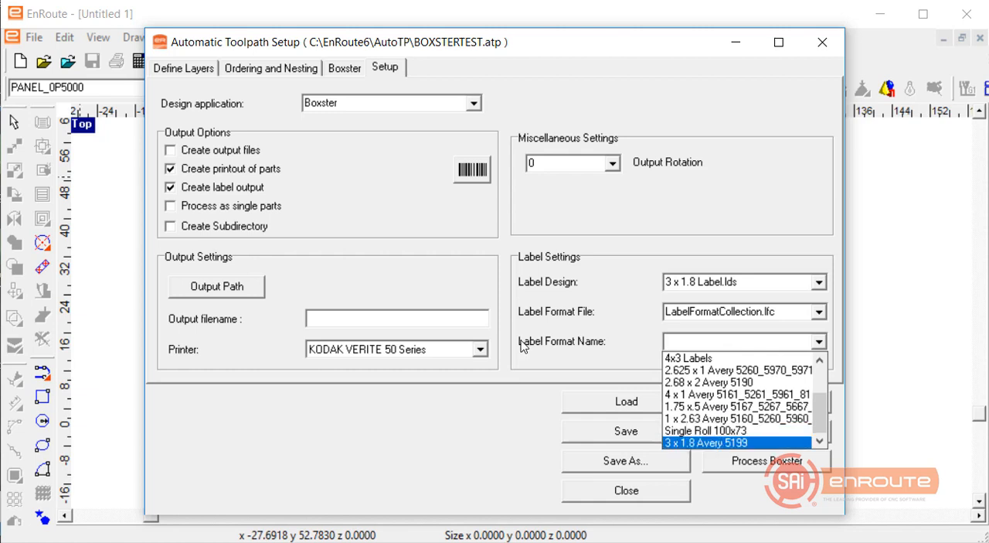
pyautogui.click(722, 442)
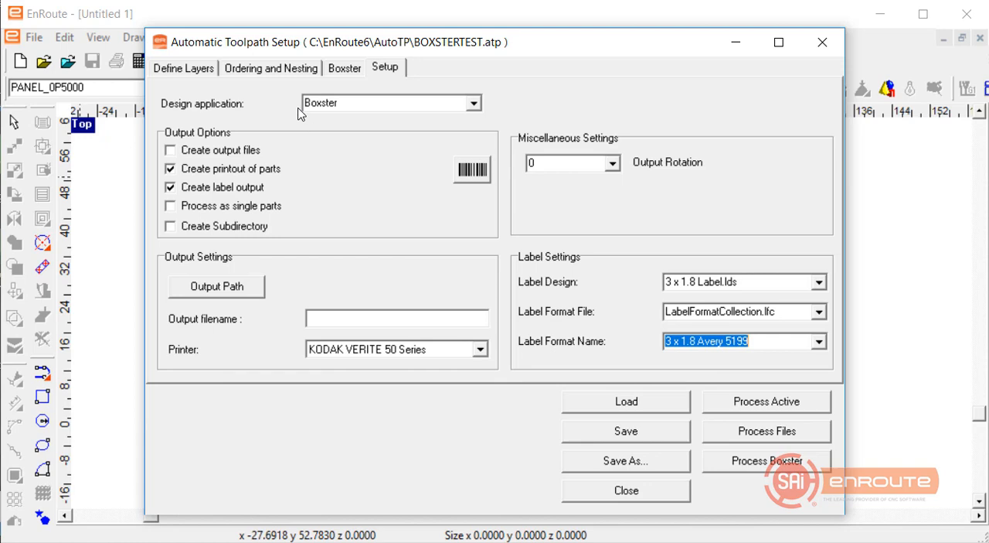
# Save the automatic toolpath configuration under the new name LabelTest in the AutoTP folder.
pyautogui.click(616, 462)
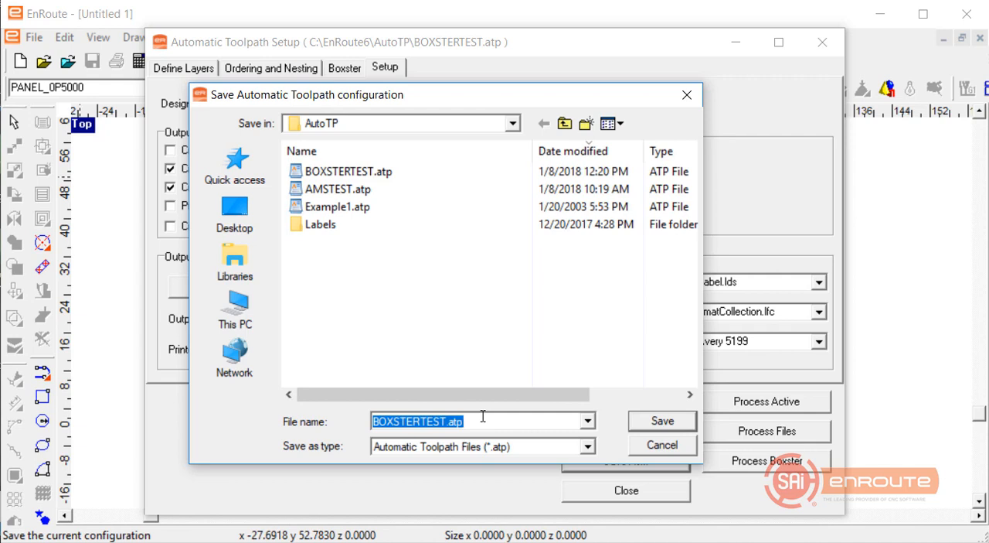
pyautogui.write('Labne')
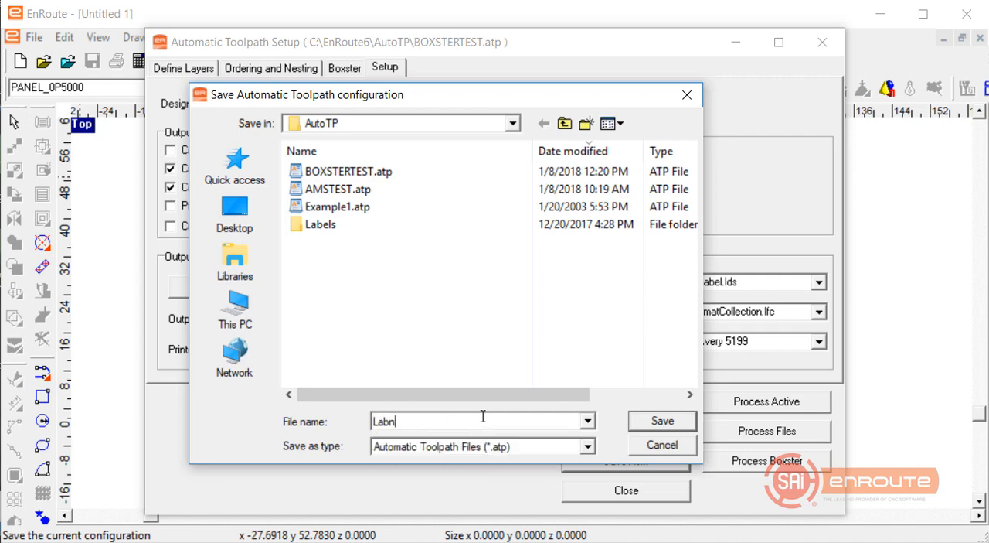
pyautogui.press('BackSpace')
pyautogui.write('elTest')
pyautogui.press('Return')
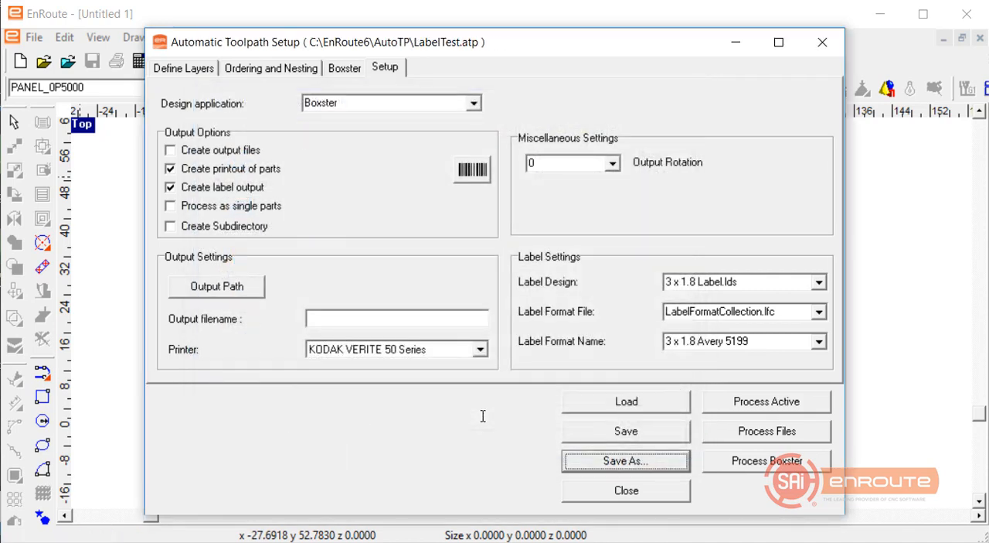
# Check the layer strategies and output setup, and process the Boxster parts with the LabelTest configuration.
pyautogui.click(184, 70)
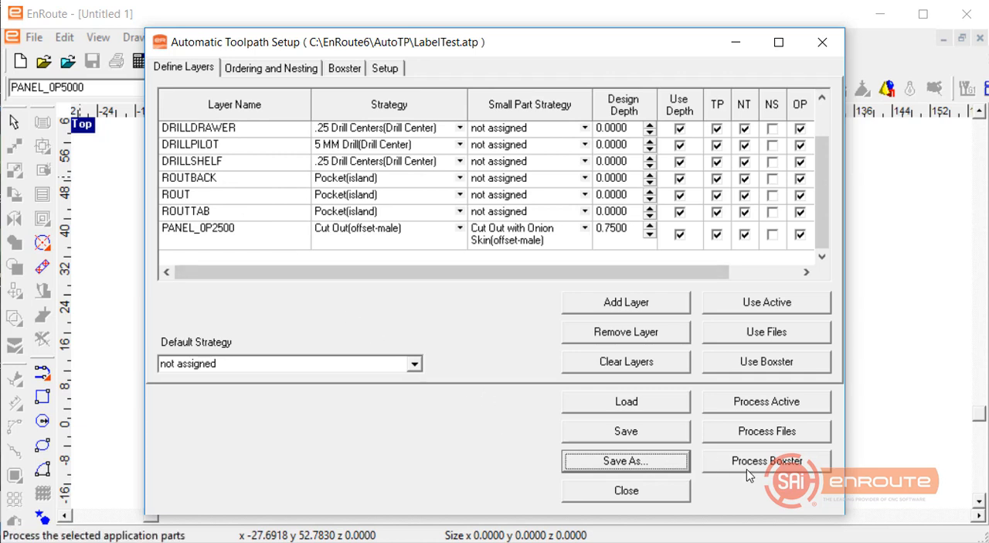
pyautogui.click(392, 71)
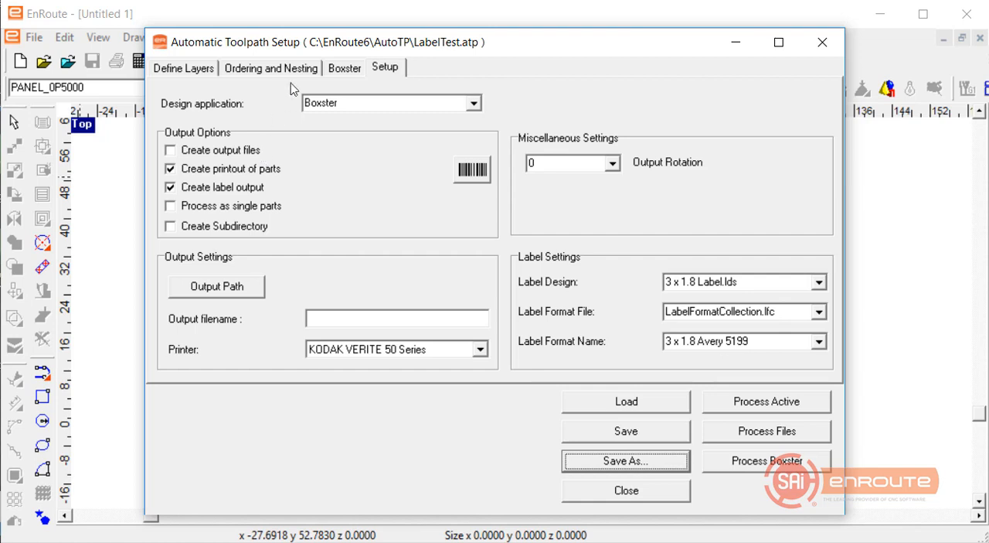
pyautogui.click(759, 463)
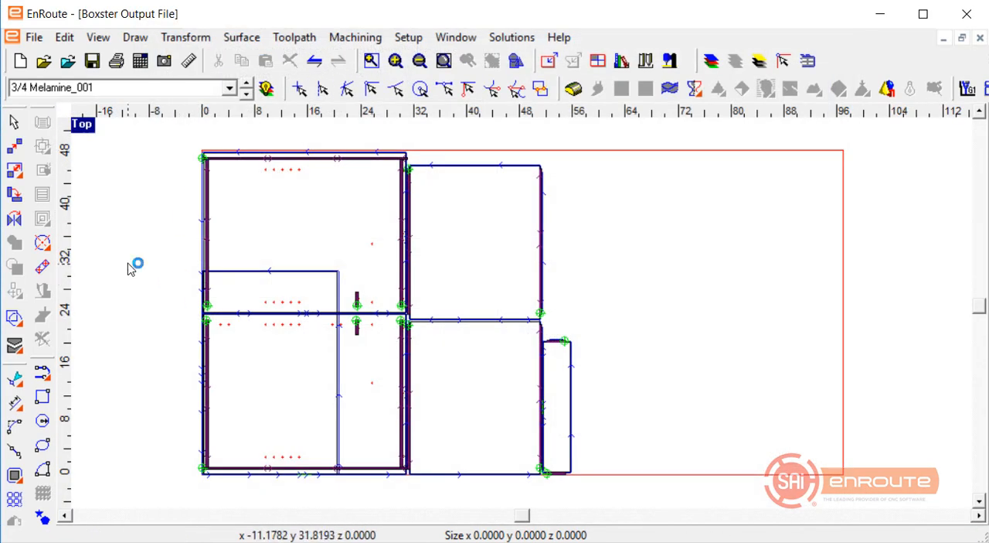
# Examine the nested, toolpathed parts on the 3/4 Melamine_001 and 1/4 Melamine_001 layers.
pyautogui.click(246, 92)
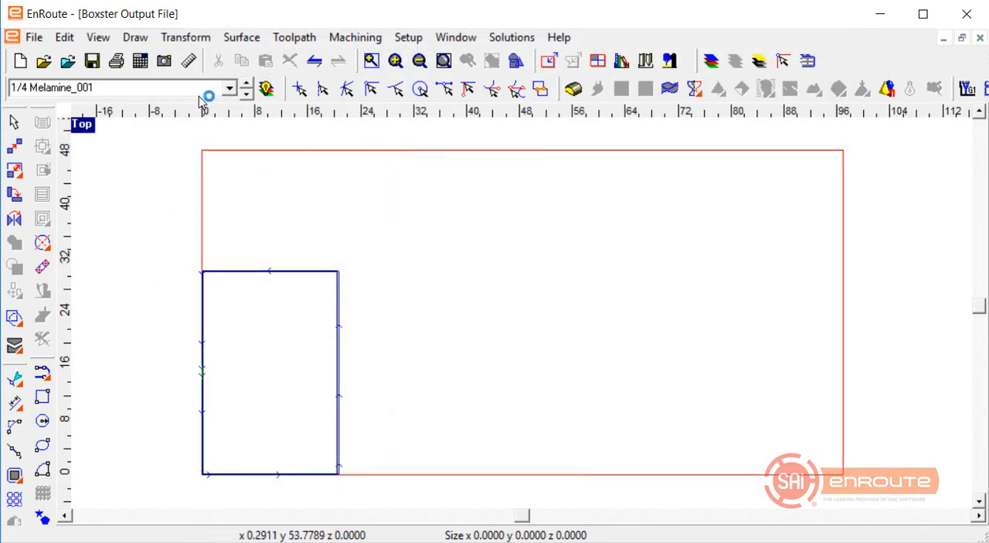
pyautogui.click(230, 87)
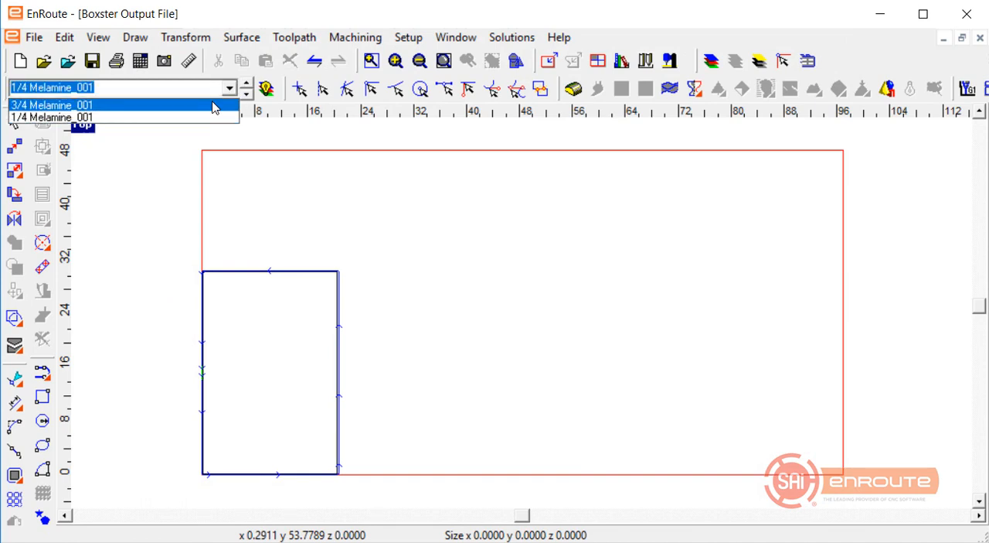
pyautogui.click(214, 102)
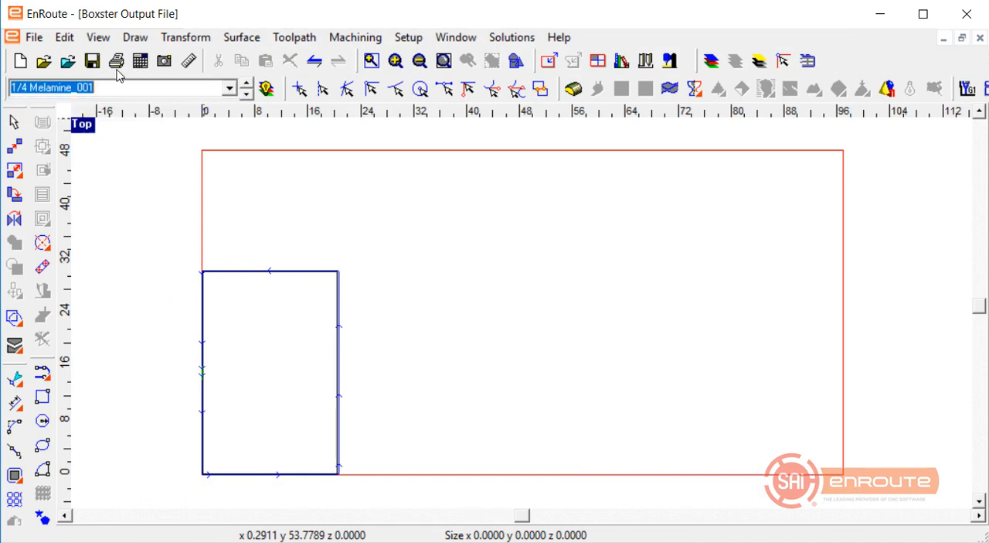
pyautogui.click(230, 88)
pyautogui.click(222, 117)
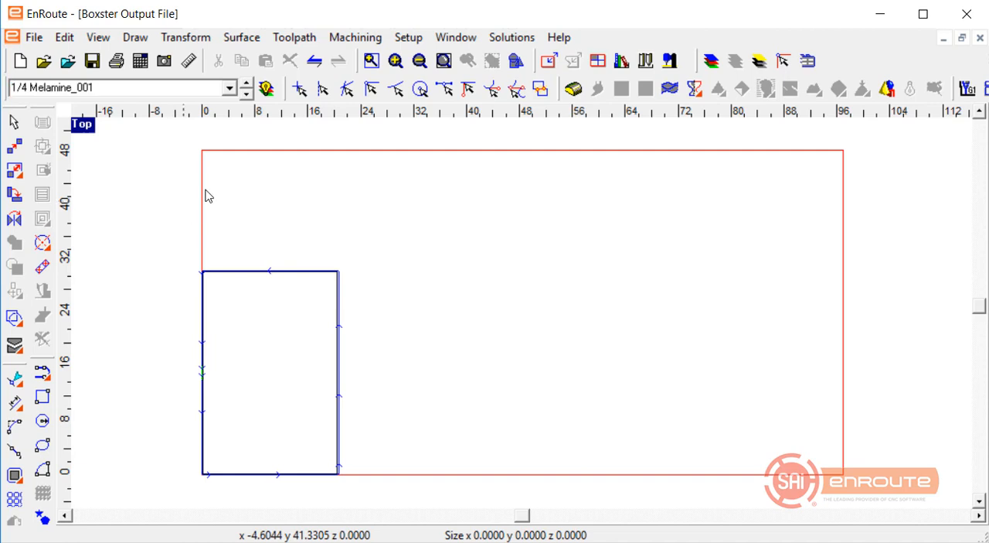
pyautogui.scroll(1, 146, 63)
pyautogui.scroll(1, 206, 205)
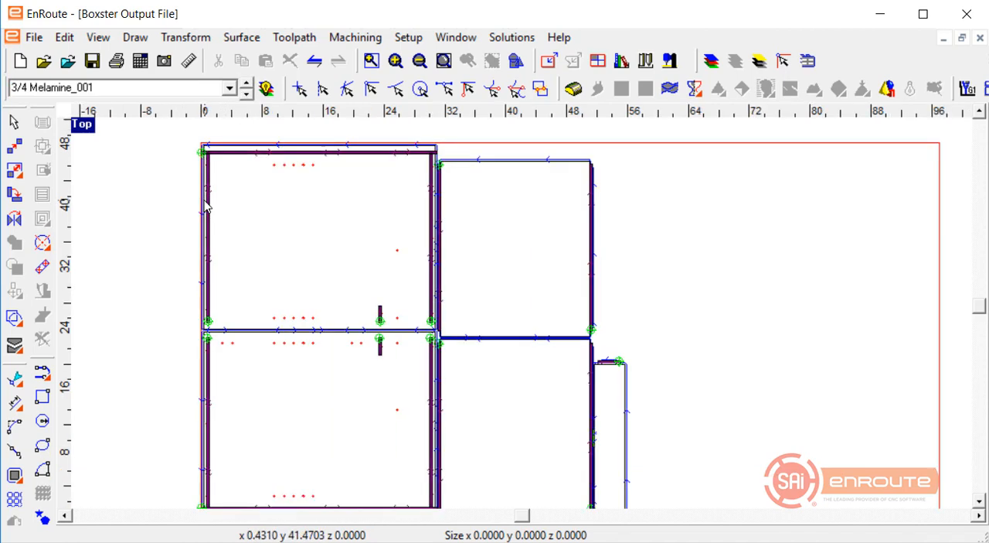
pyautogui.scroll(-1, 209, 212)
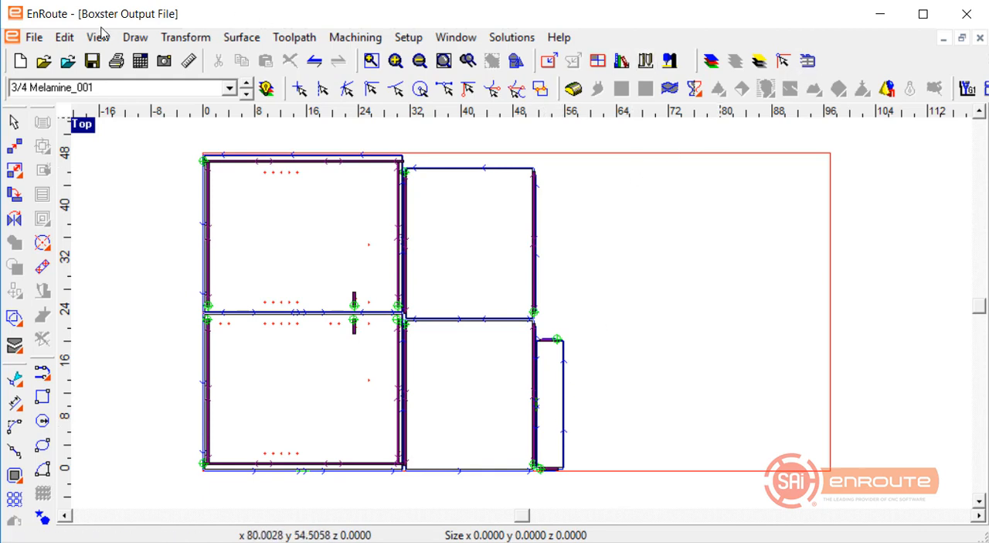
# Reopen the automatic toolpath setup and set the output printer to Microsoft Print to PDF.
pyautogui.click(34, 37)
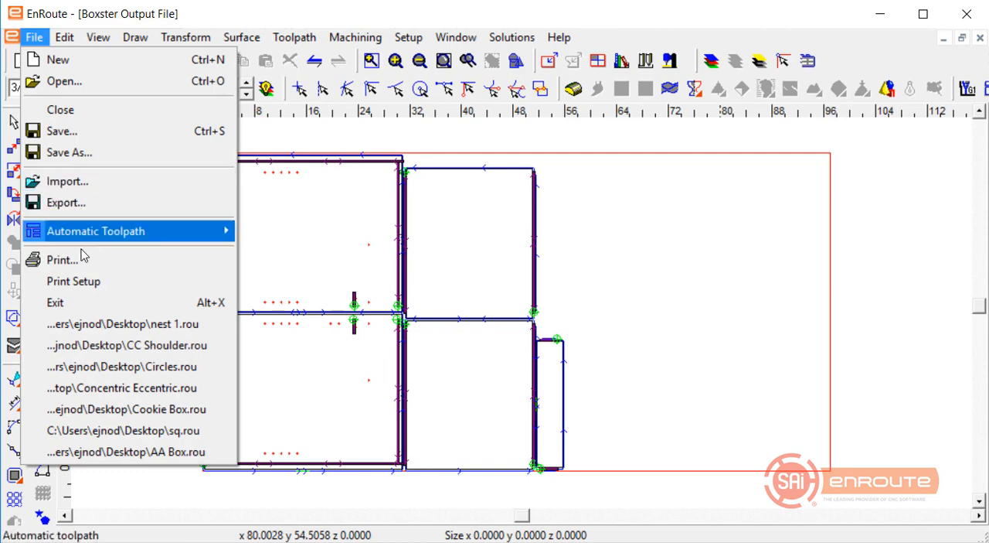
pyautogui.moveTo(98, 231)
pyautogui.click(259, 236)
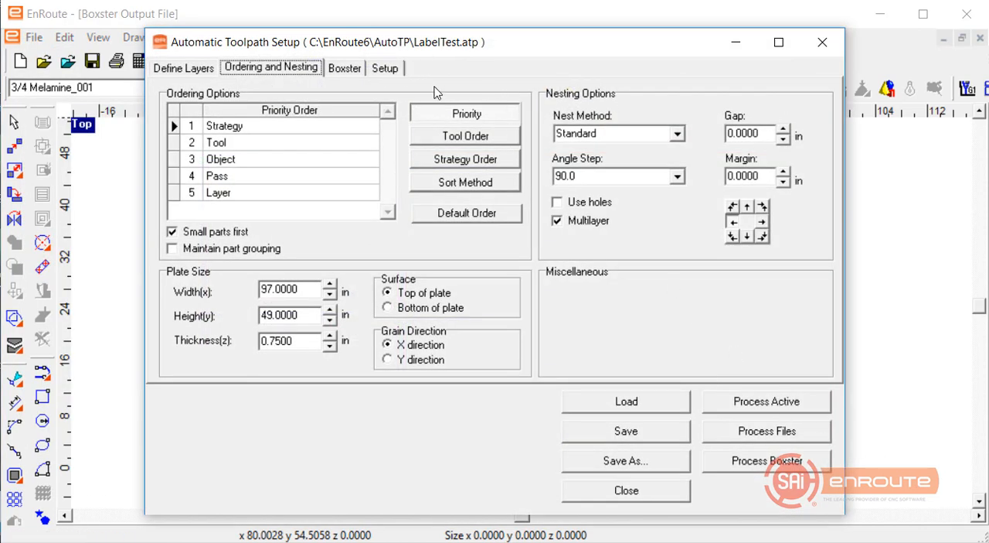
pyautogui.click(388, 69)
pyautogui.click(479, 350)
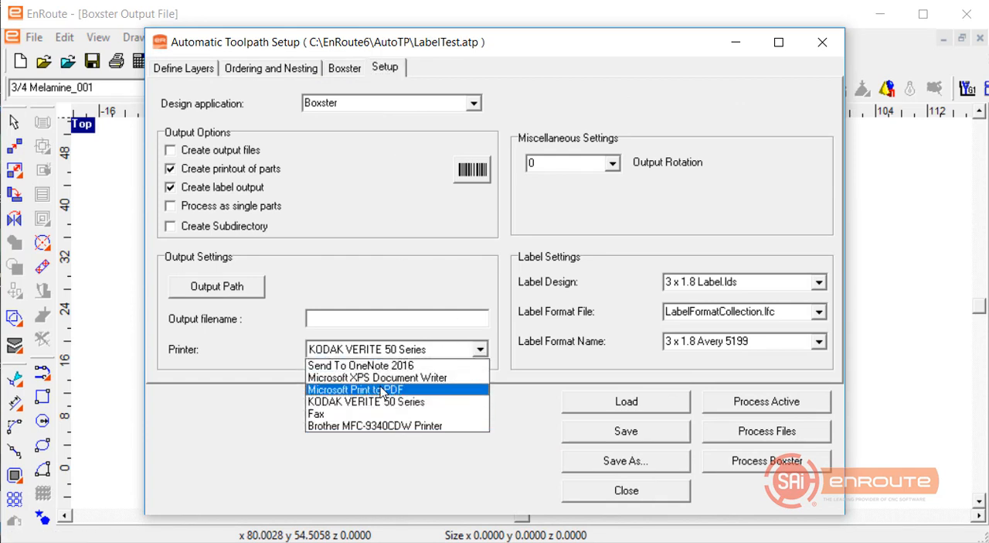
pyautogui.click(402, 390)
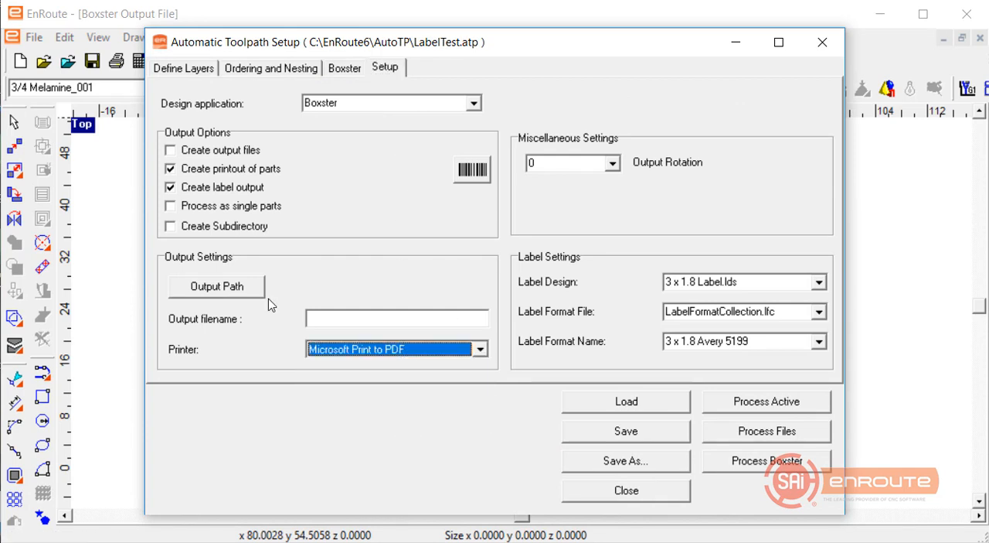
# Set the output path to the user's Desktop folder and the output filename to LabelTest.
pyautogui.click(230, 285)
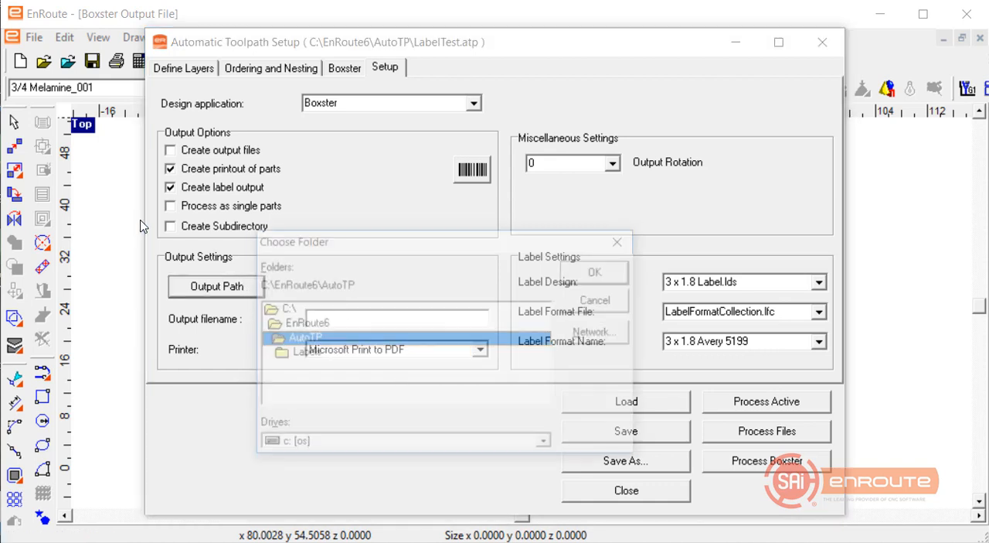
pyautogui.doubleClick(324, 309)
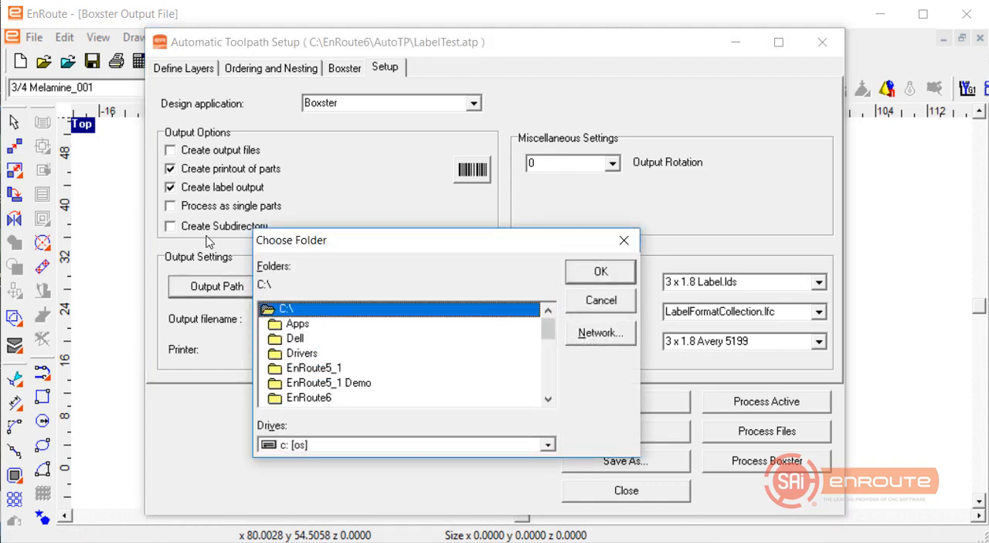
pyautogui.scroll(-1, 313, 356)
pyautogui.scroll(-2, 312, 357)
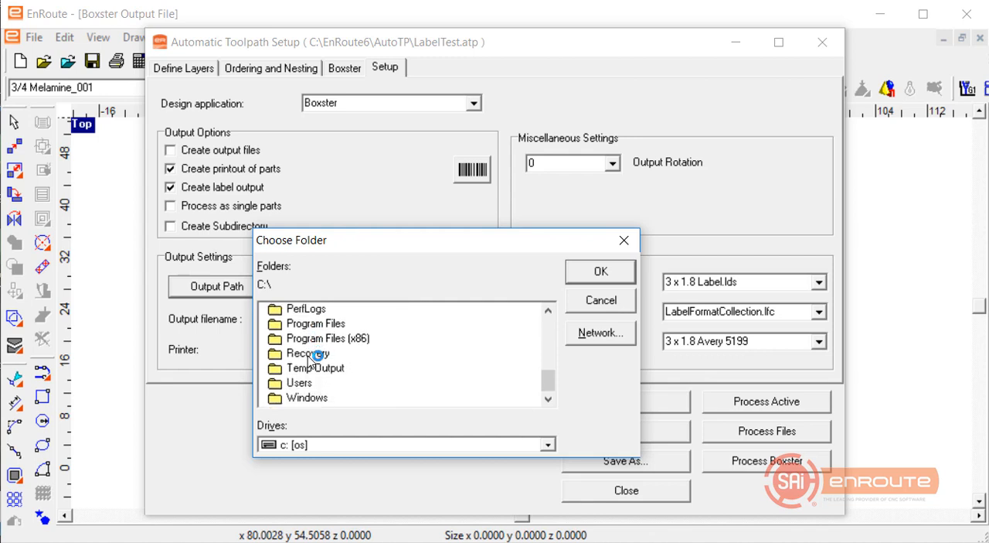
pyautogui.doubleClick(301, 382)
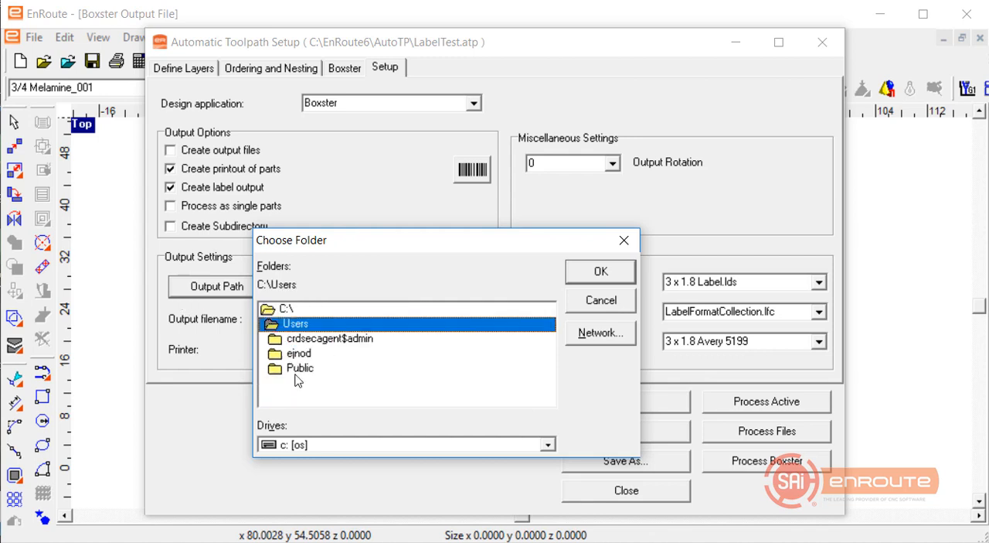
pyautogui.doubleClick(298, 354)
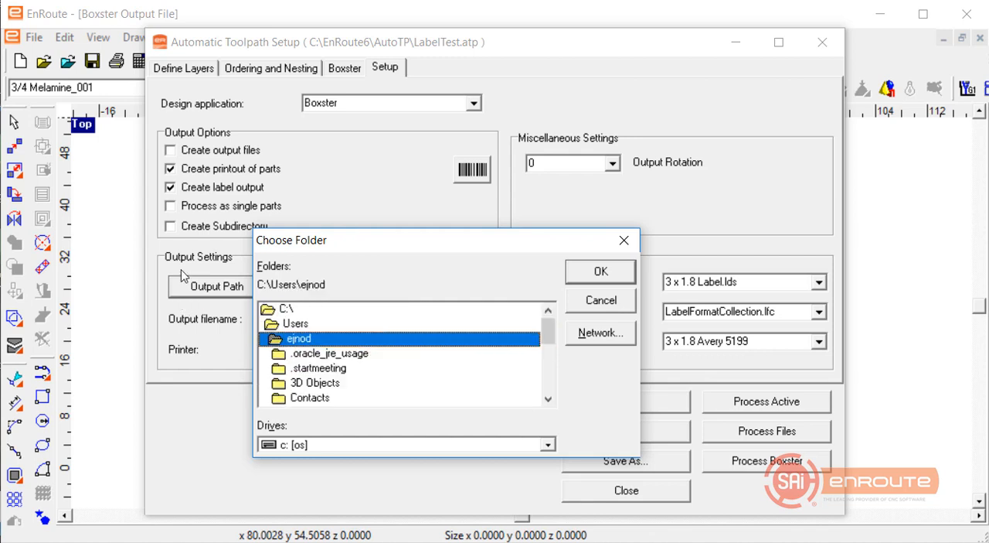
pyautogui.scroll(-2, 301, 375)
pyautogui.doubleClick(306, 370)
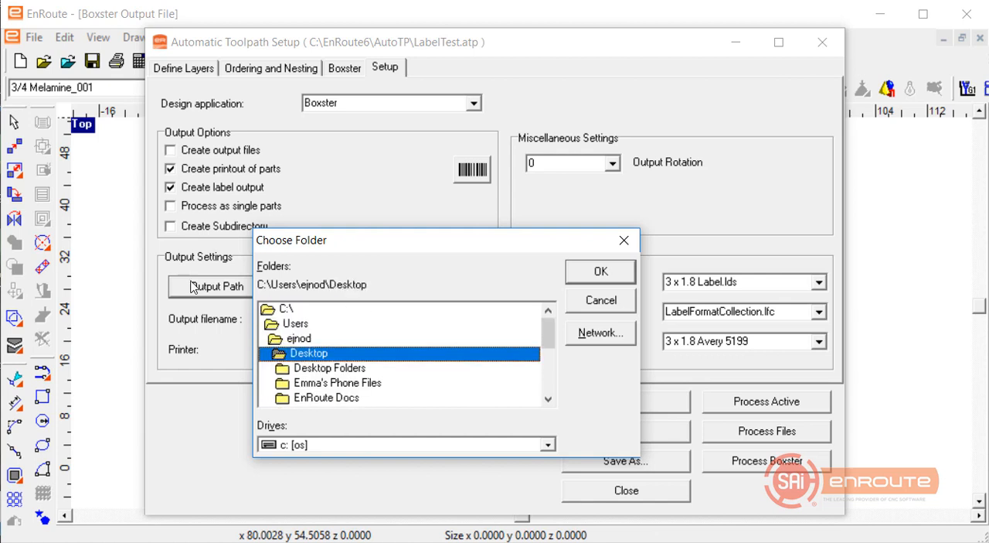
pyautogui.click(587, 272)
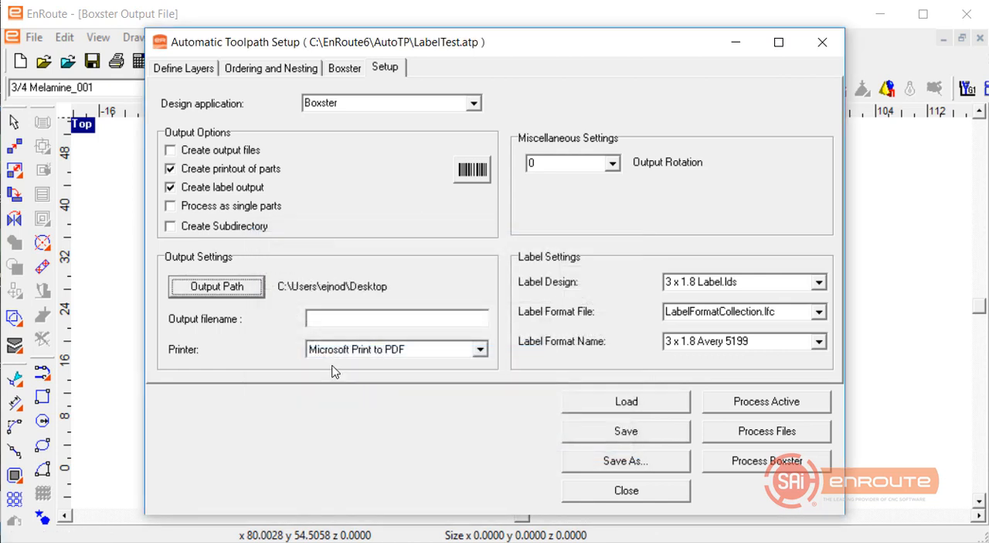
pyautogui.click(351, 323)
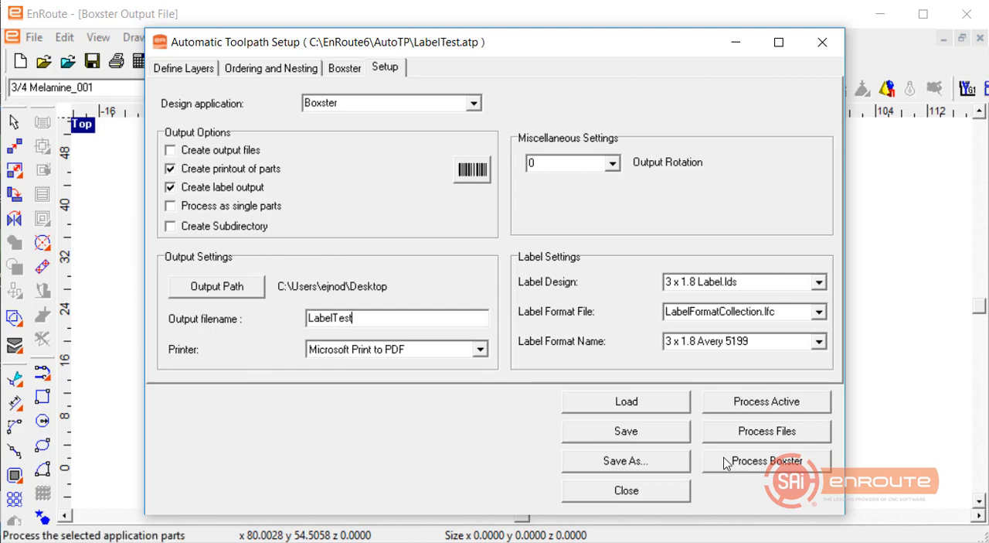
# Process the Boxster parts again and save the two sheet printouts on the Desktop as LayerPrintout.pdf and LayerPrintout2.pdf.
pyautogui.click(774, 473)
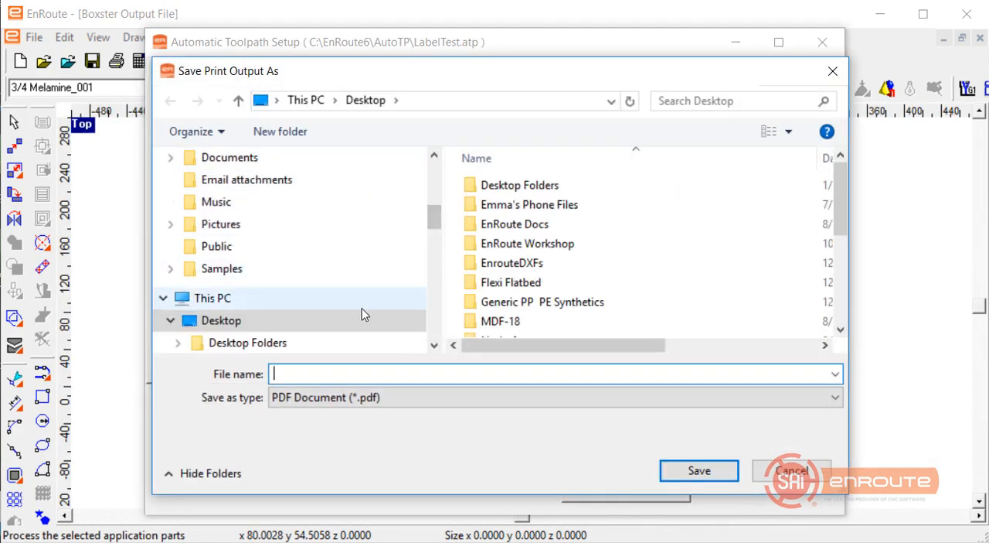
pyautogui.write('La')
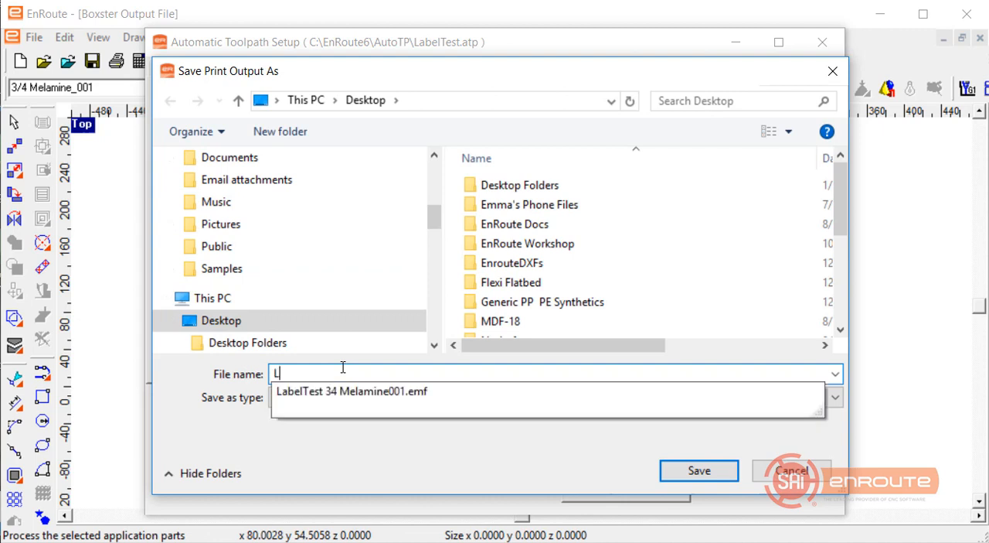
pyautogui.write('yer')
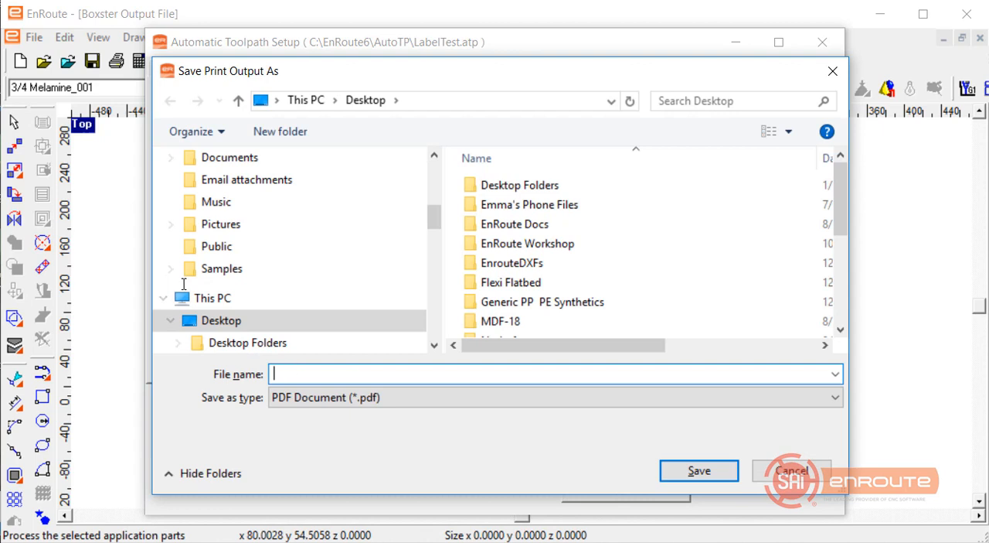
pyautogui.write('La')
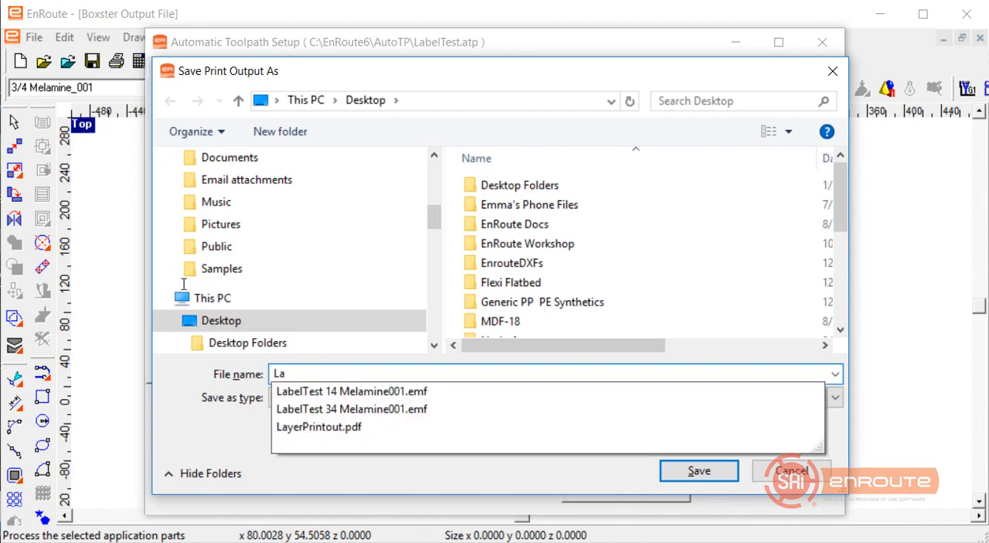
pyautogui.press('Down')
pyautogui.press('Down')
pyautogui.press('Down')
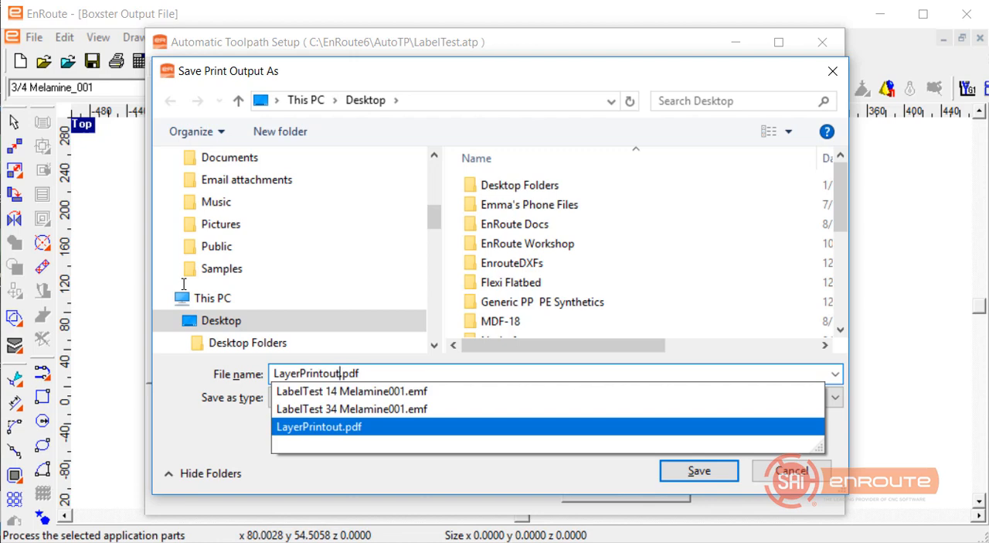
pyautogui.press('Return')
pyautogui.press('Return')
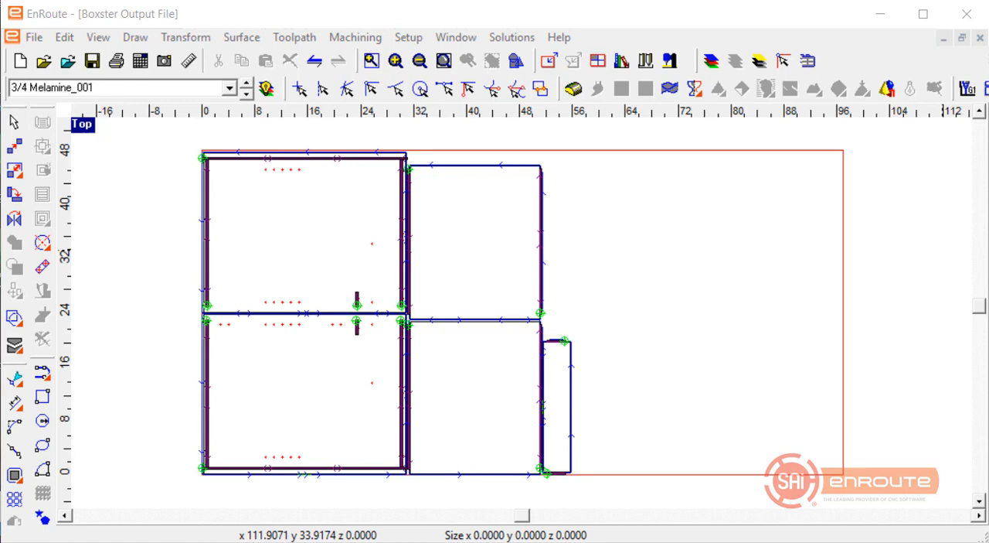
# Examine both PDF printouts in Acrobat Reader and check the generated output files in File Explorer's Desktop folder.
pyautogui.moveTo(0, 0); pyautogui.dragTo(525, 74)
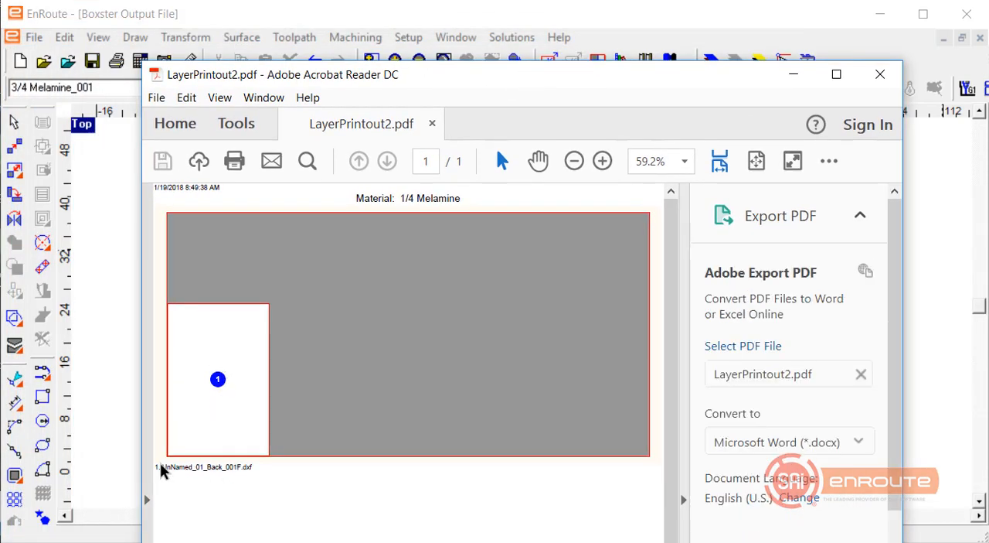
pyautogui.click(880, 75)
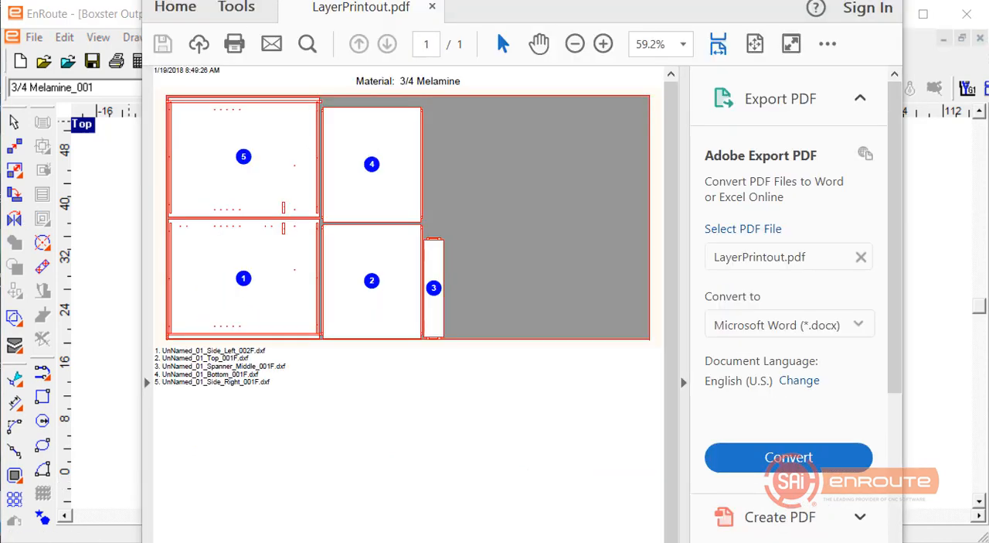
pyautogui.moveTo(348, 0); pyautogui.dragTo(333, 18)
pyautogui.keyDown('ctrl'); pyautogui.scroll(2, 210, 254); pyautogui.keyUp('ctrl')
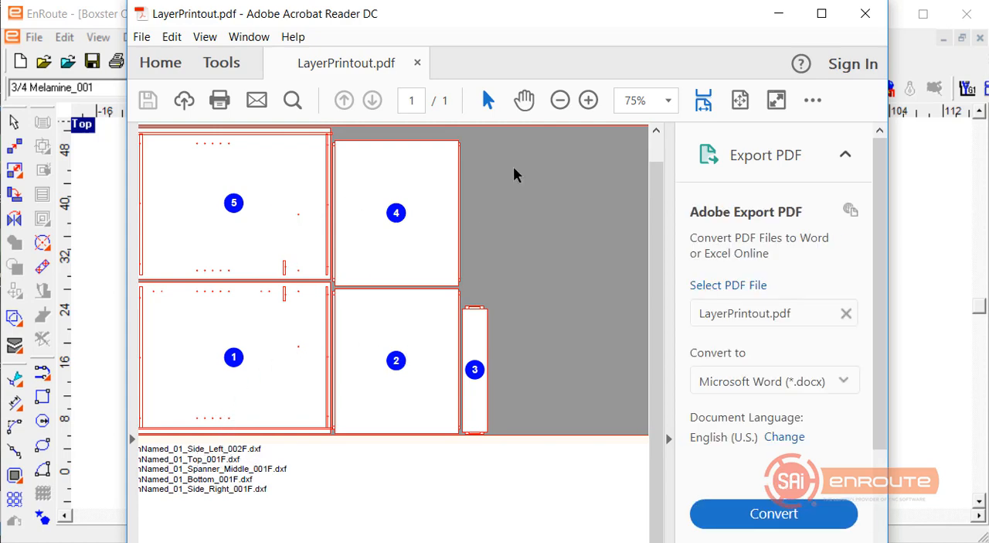
pyautogui.click(866, 13)
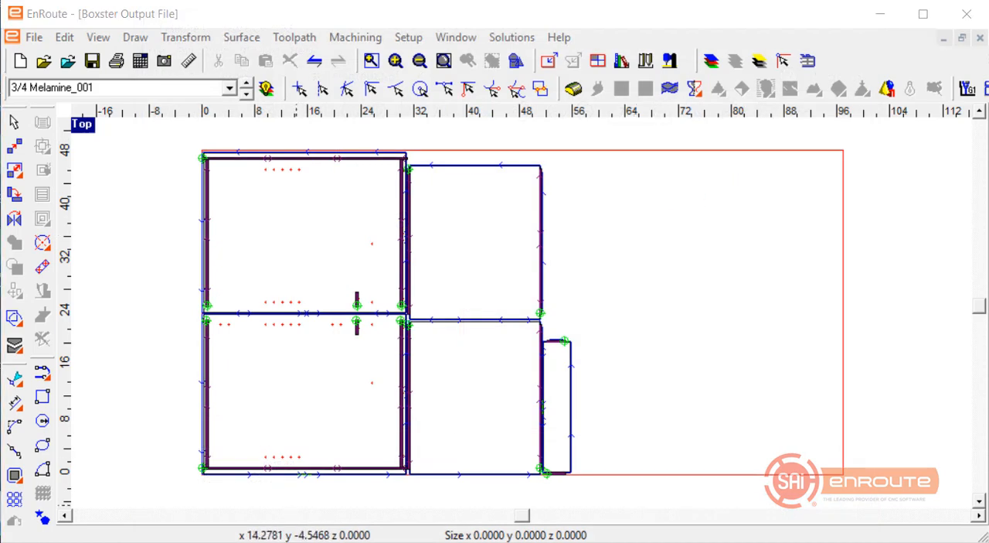
pyautogui.press('super+e')
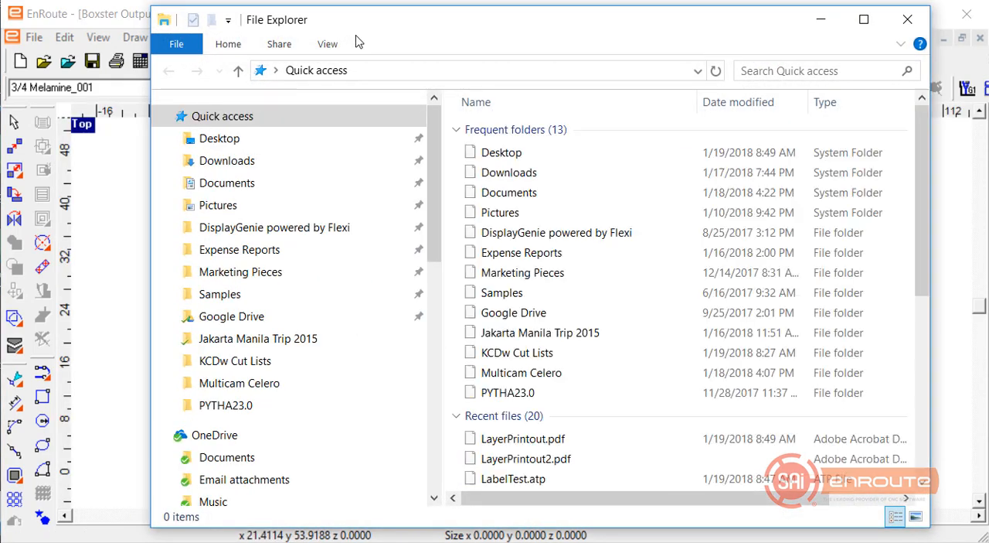
pyautogui.click(245, 143)
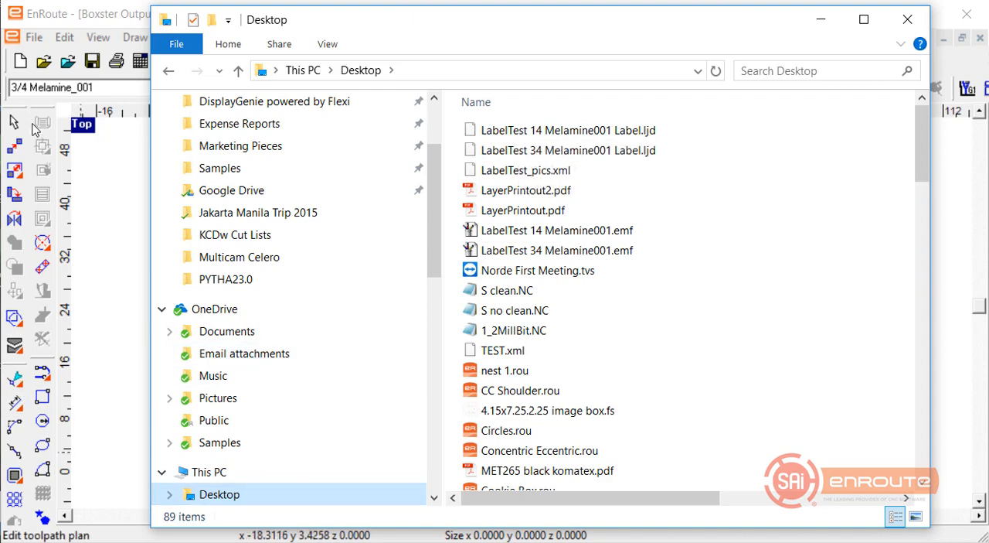
# Return to EnRoute and open the Label Maker for automatic toolpathing.
pyautogui.click(31, 37)
pyautogui.click(31, 38)
pyautogui.moveTo(63, 231)
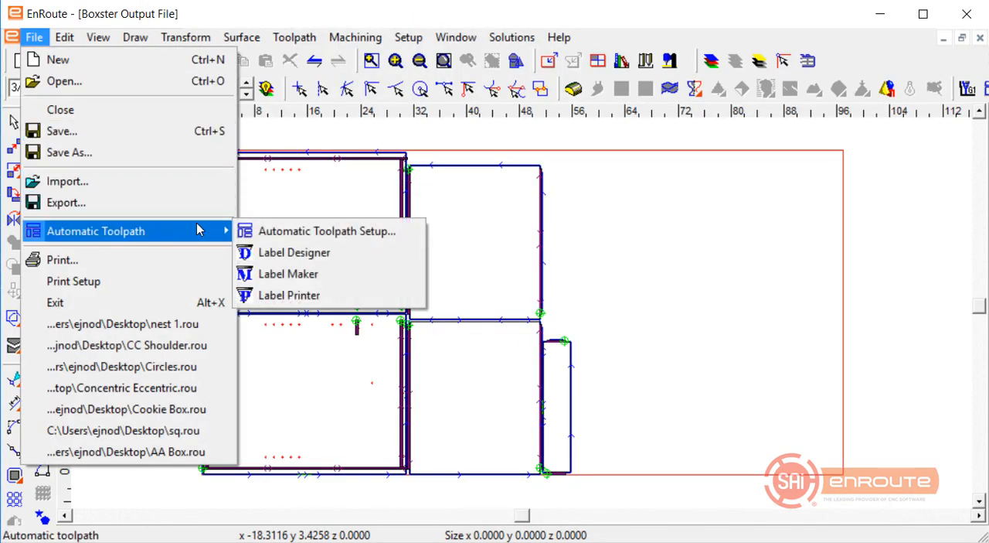
pyautogui.click(282, 274)
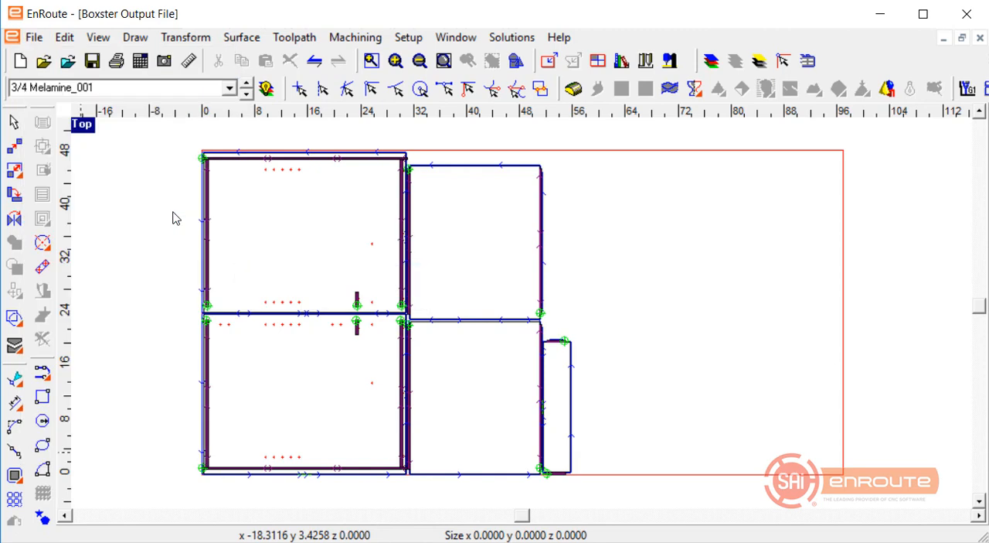
# Move the Label Maker window clear of the nested parts and open its printer setup.
pyautogui.moveTo(355, 172); pyautogui.dragTo(250, 78)
pyautogui.click(255, 105)
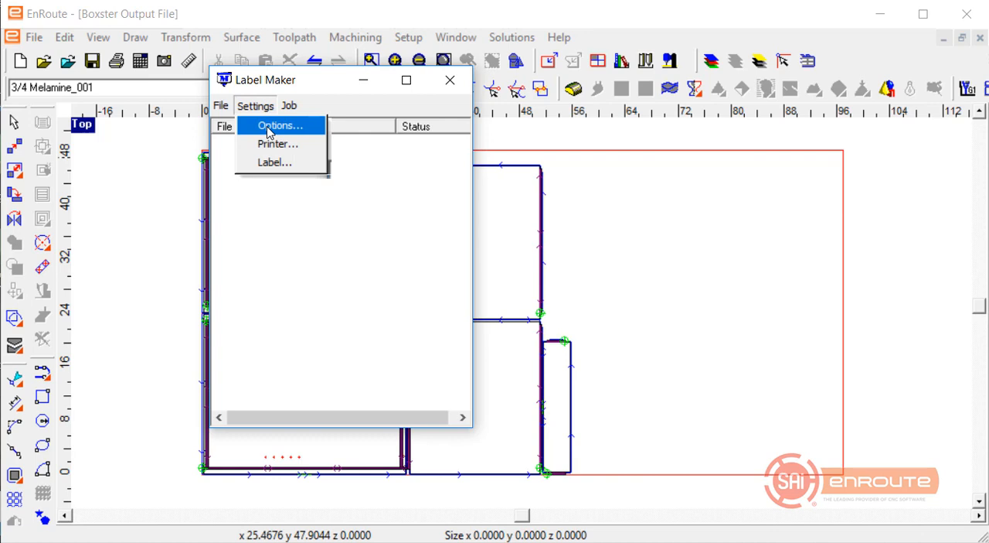
pyautogui.moveTo(230, 107)
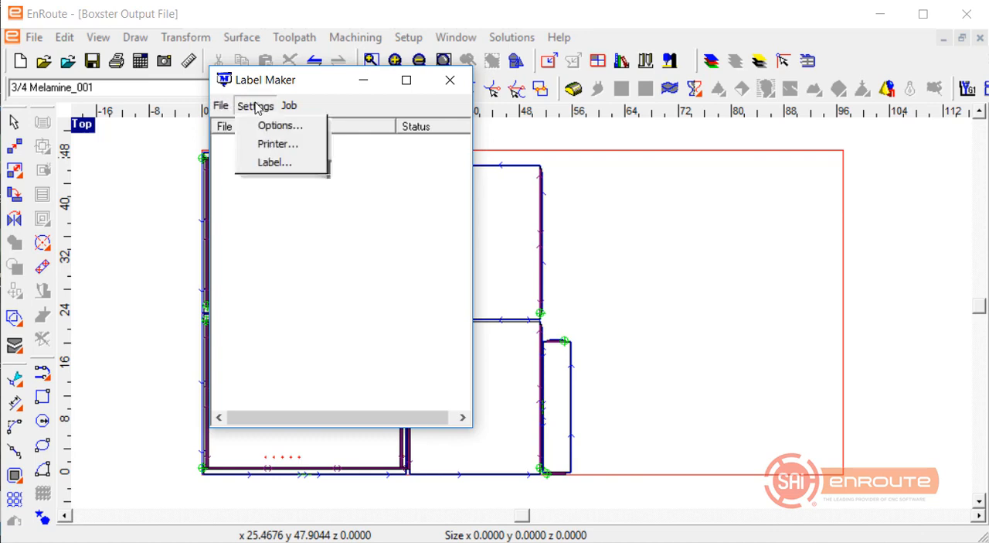
pyautogui.click(263, 144)
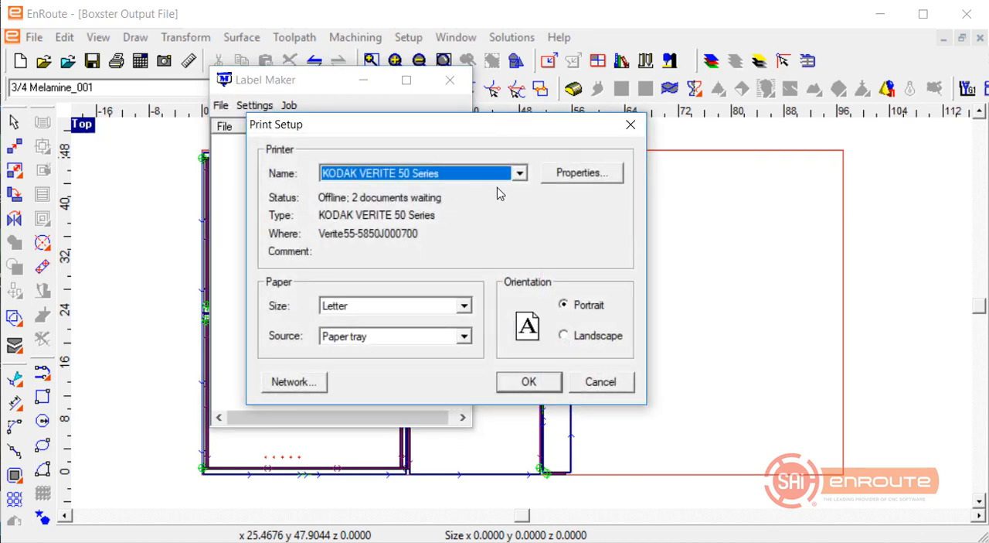
pyautogui.click(520, 175)
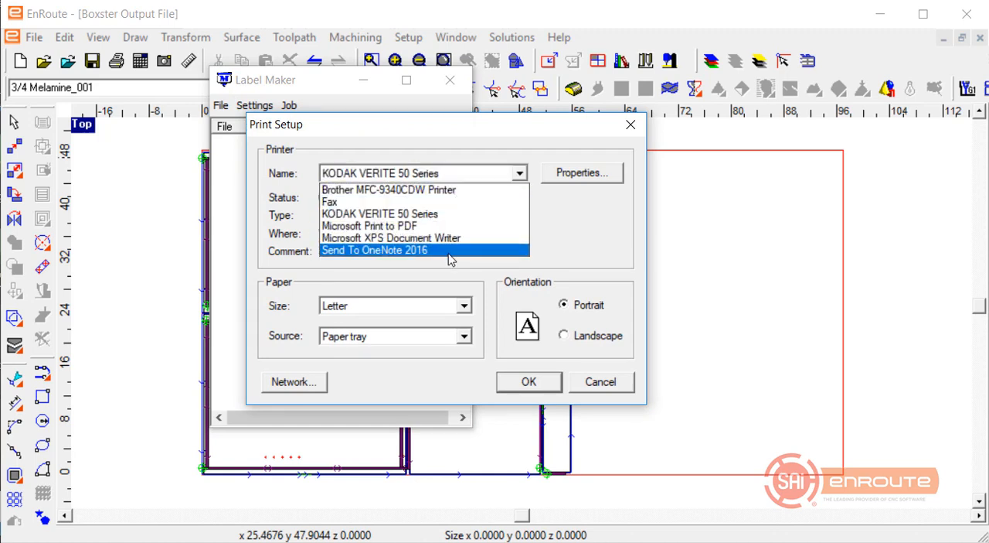
pyautogui.click(587, 338)
pyautogui.click(592, 339)
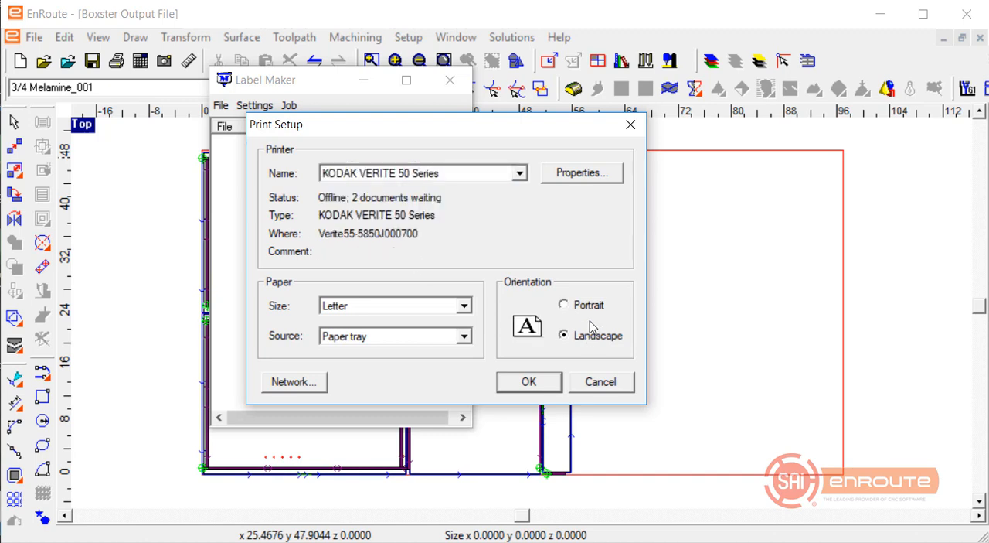
pyautogui.click(589, 306)
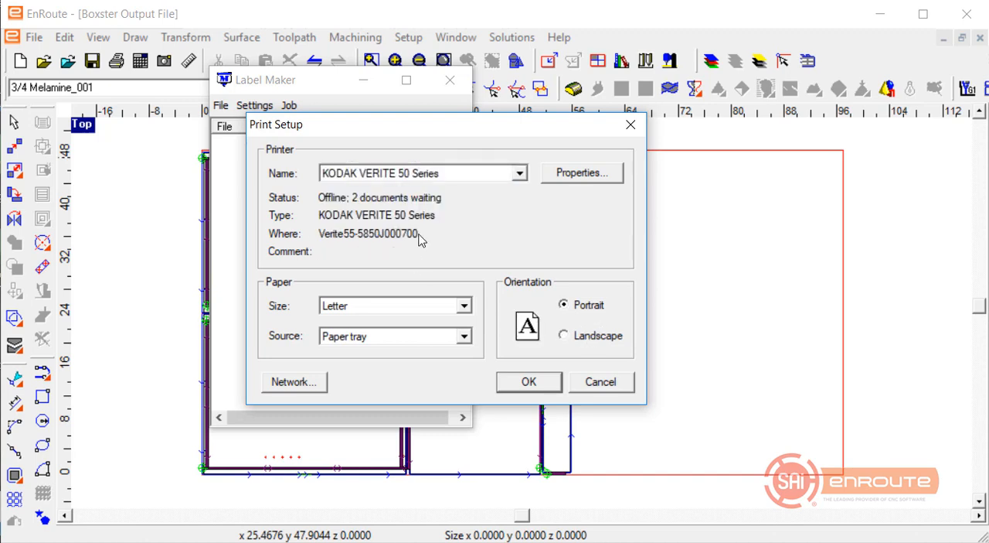
pyautogui.click(583, 337)
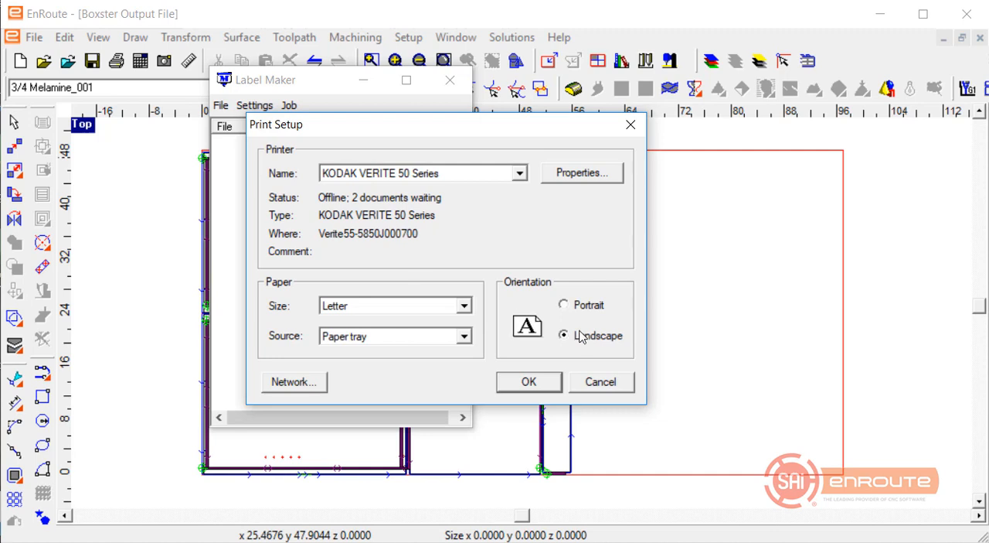
pyautogui.press('Up')
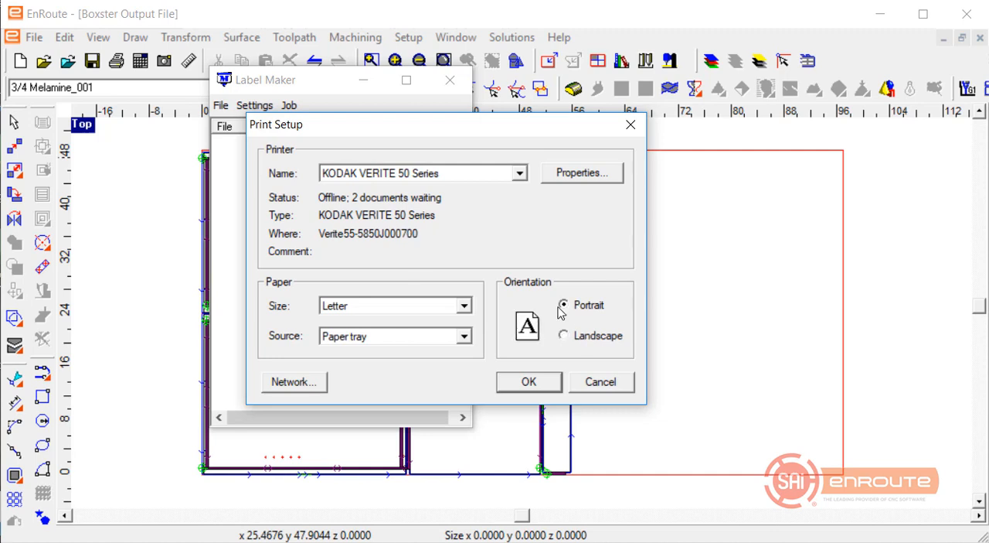
# Set the label printer to Microsoft Print to PDF and confirm the print setup.
pyautogui.click(520, 173)
pyautogui.click(477, 225)
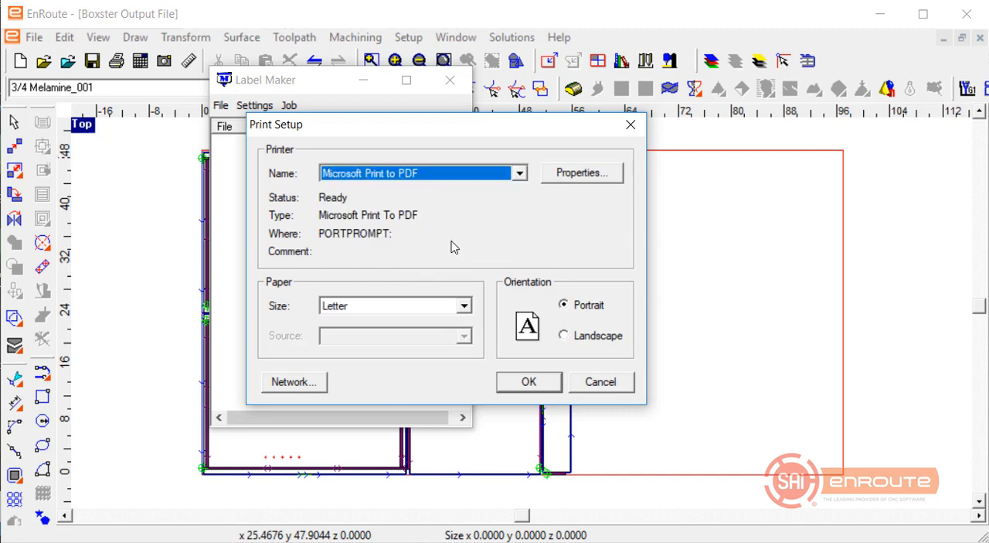
pyautogui.click(528, 382)
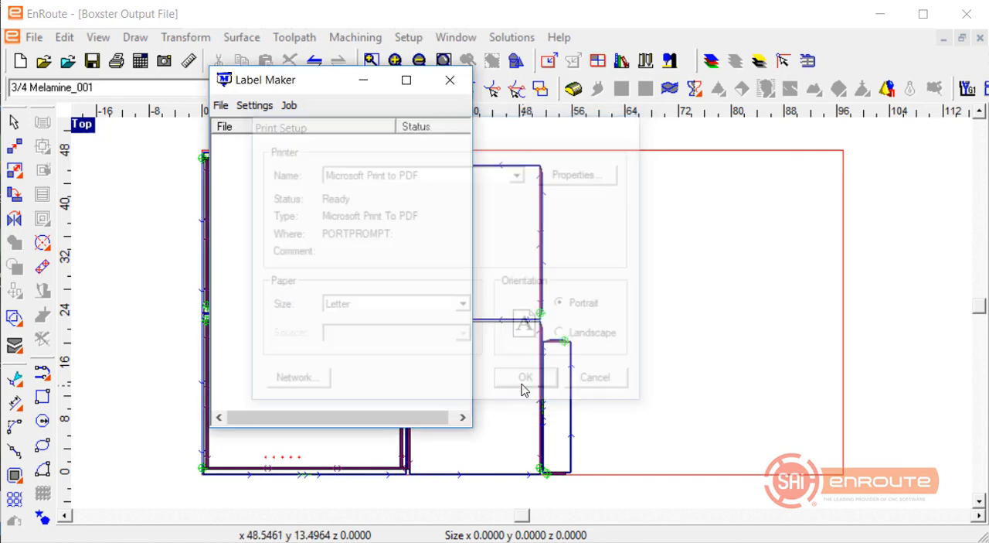
# Open the label job LabelTest 34 Melamine001 Label.ljd from the Desktop in the Label Maker, with the files sorted by date modified.
pyautogui.click(222, 105)
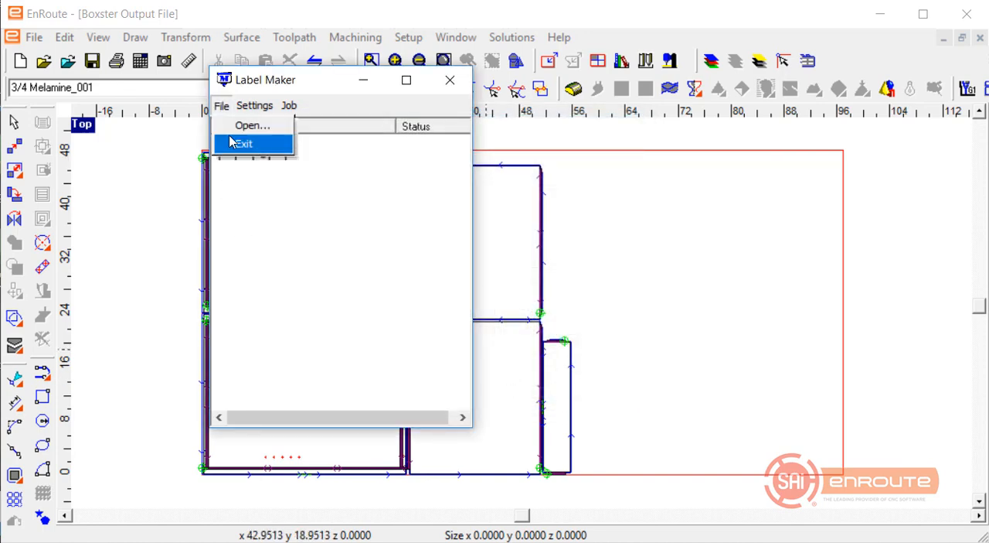
pyautogui.click(252, 125)
pyautogui.click(235, 210)
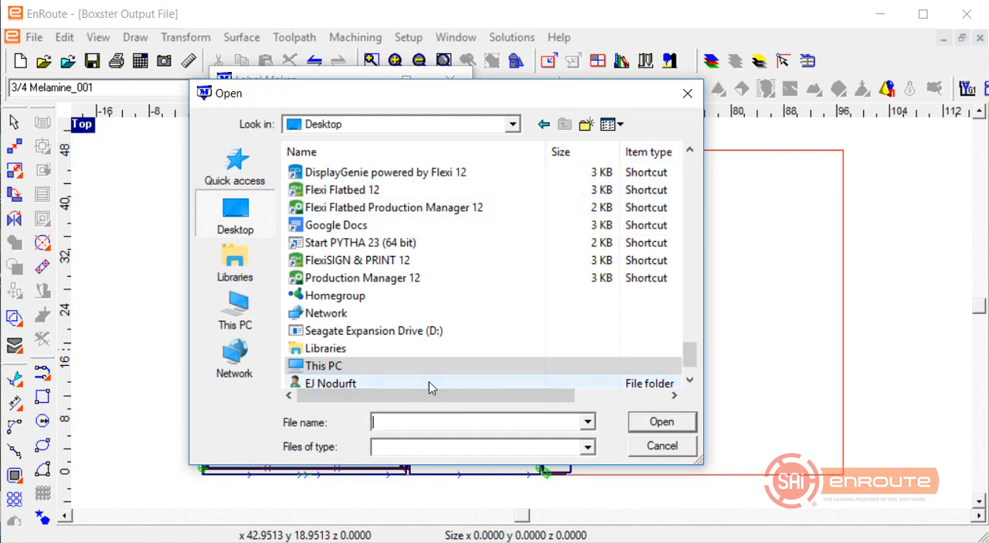
pyautogui.moveTo(433, 395); pyautogui.dragTo(585, 378)
pyautogui.click(612, 149)
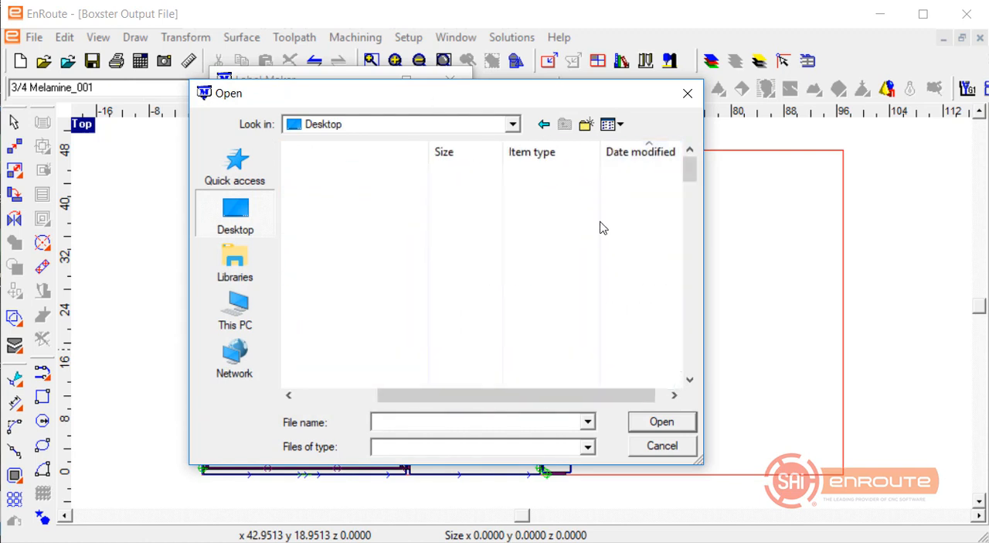
pyautogui.moveTo(437, 395); pyautogui.dragTo(348, 395)
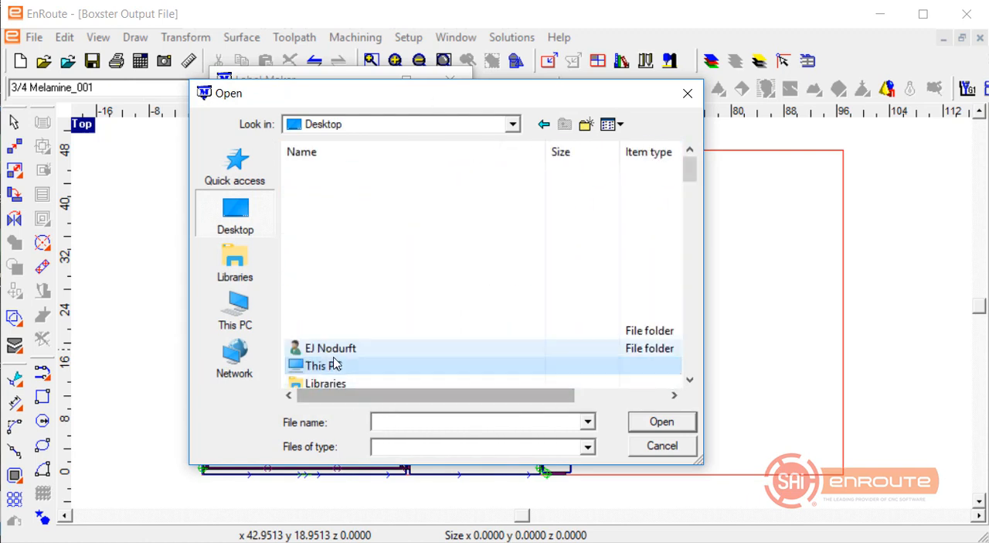
pyautogui.scroll(-5, 318, 330)
pyautogui.scroll(2, 315, 320)
pyautogui.scroll(-6, 315, 320)
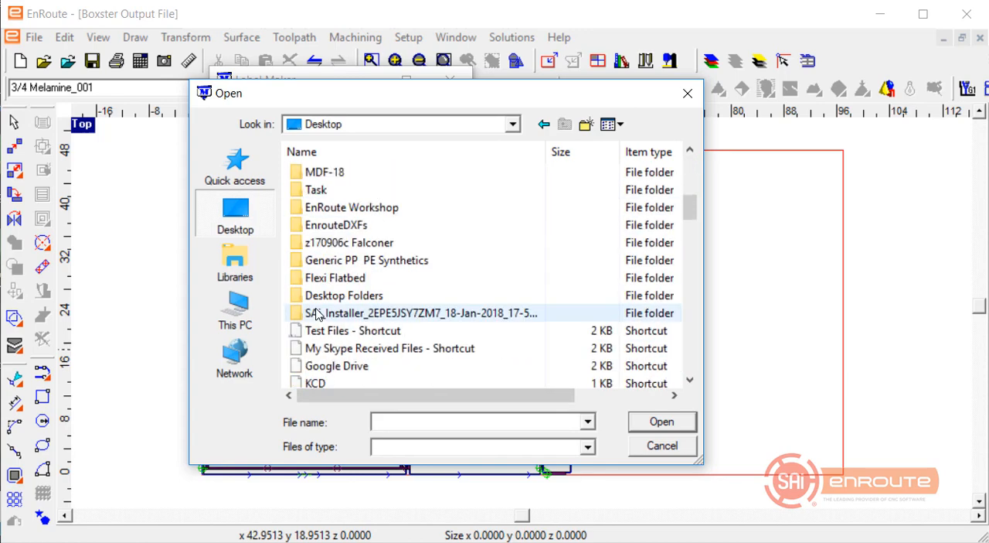
pyautogui.scroll(-5, 316, 313)
pyautogui.scroll(-10, 317, 313)
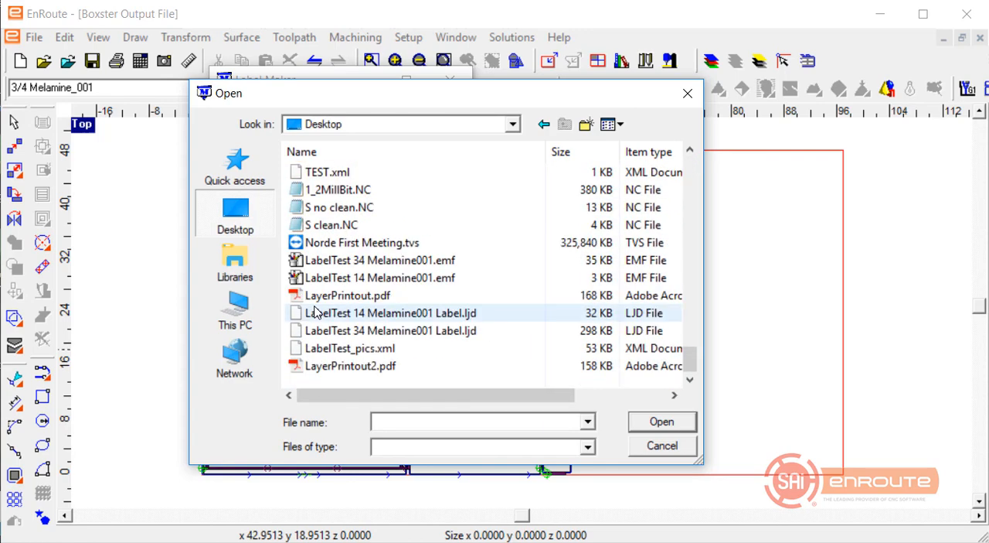
pyautogui.doubleClick(402, 332)
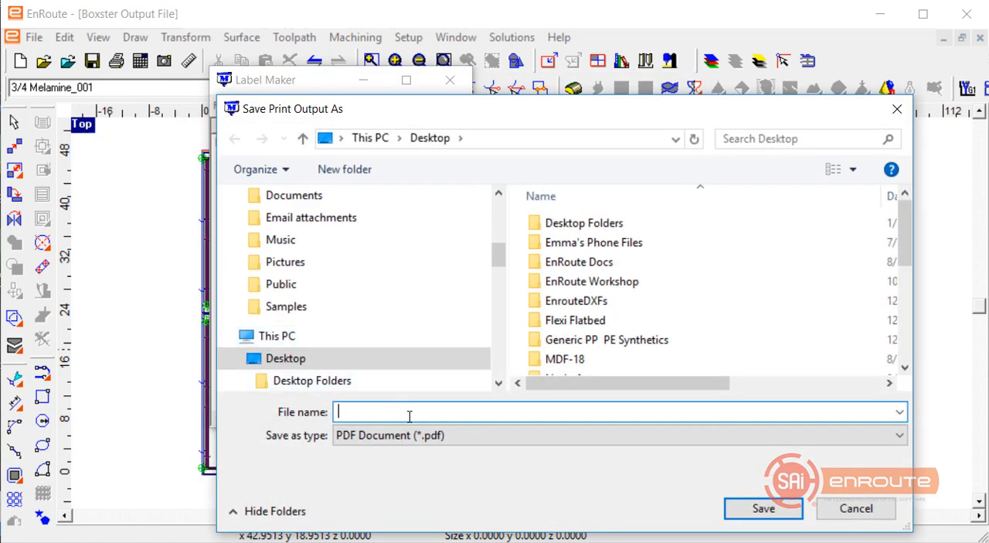
# Save the label print output on the Desktop as a PDF named 3_4mel.
pyautogui.write('3_4mel')
pyautogui.press('Return')
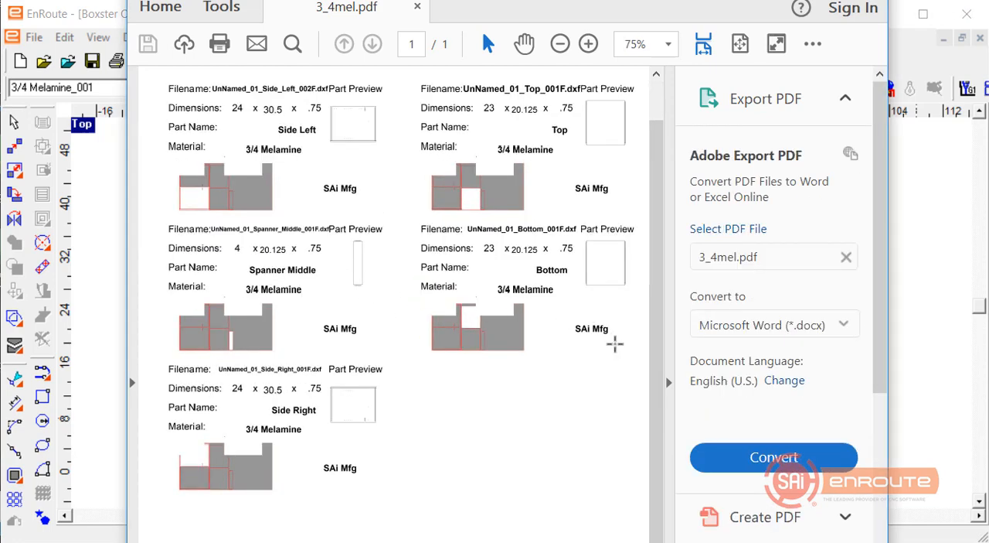
# Examine the part labels in 3_4mel.pdf at 125% zoom, including the Spanner Middle and Side Right labels and their positions on the sheet.
pyautogui.click(670, 379)
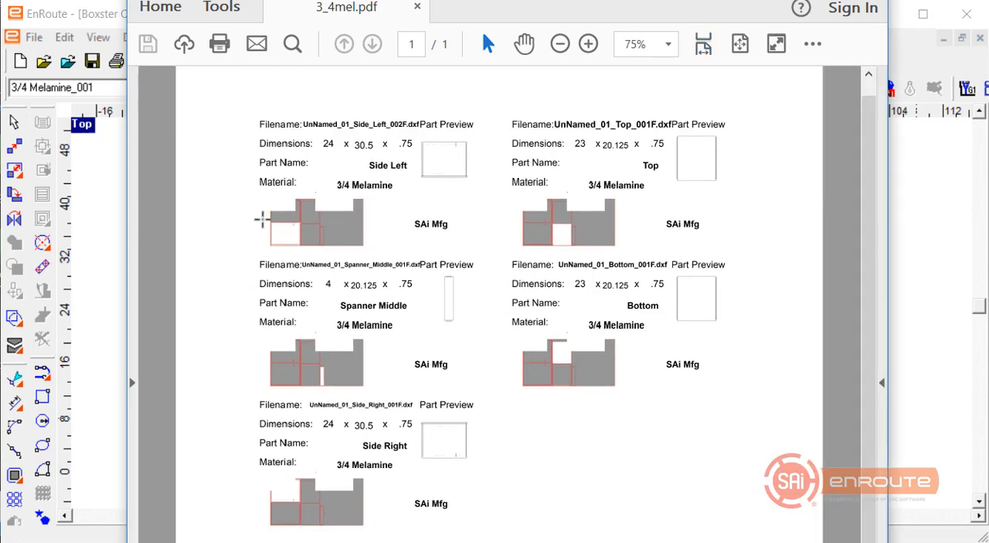
pyautogui.keyDown('ctrl'); pyautogui.scroll(2, 265, 189); pyautogui.keyUp('ctrl')
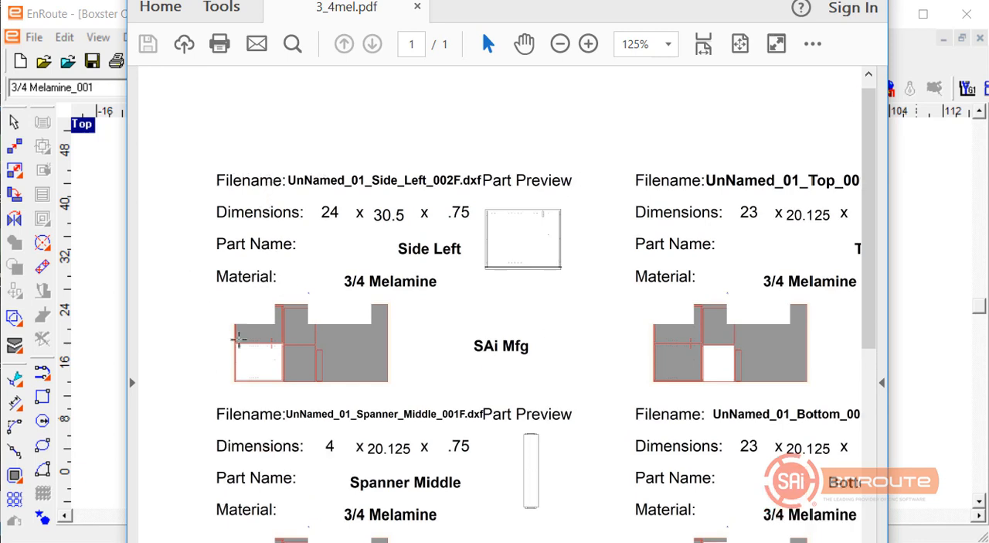
pyautogui.scroll(-2, 278, 325)
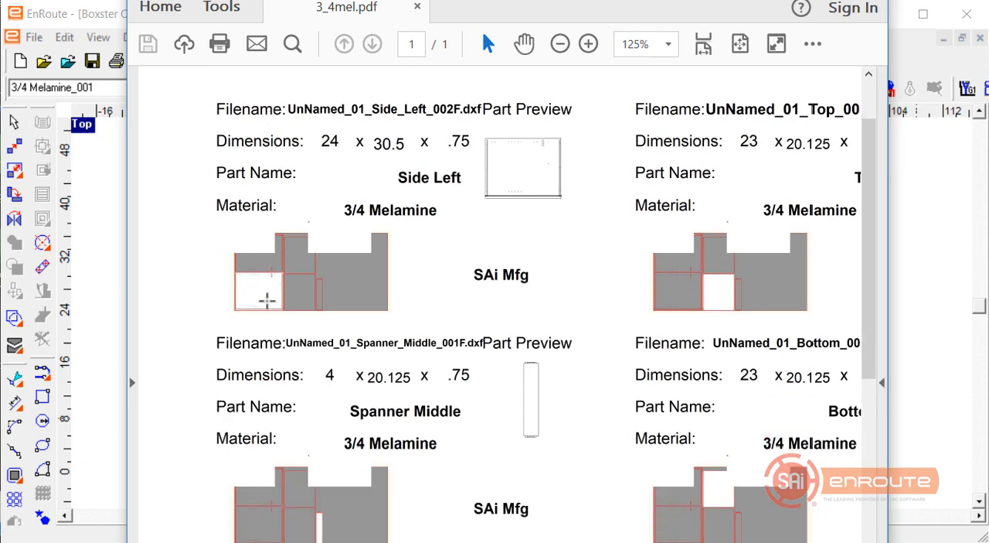
pyautogui.scroll(-4, 294, 479)
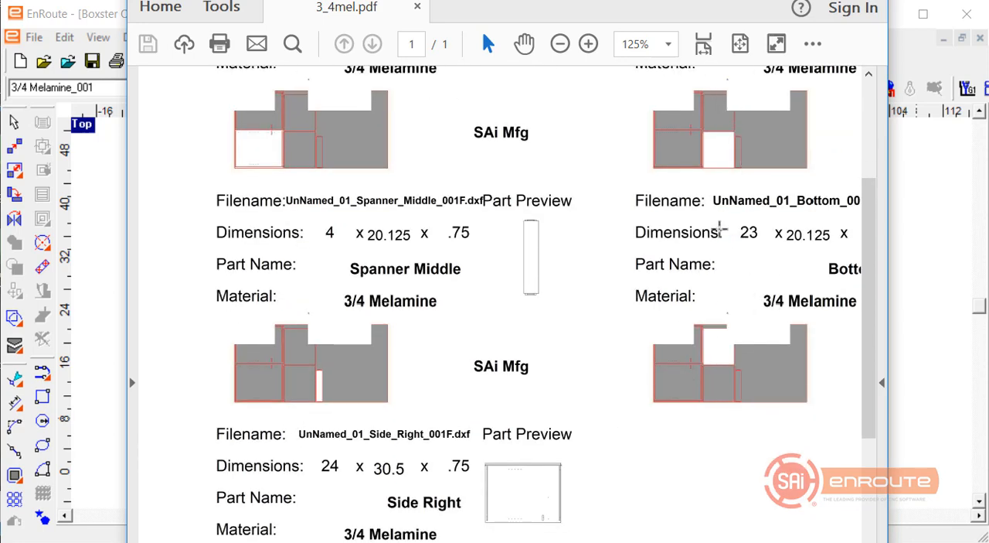
pyautogui.scroll(1, 720, 228)
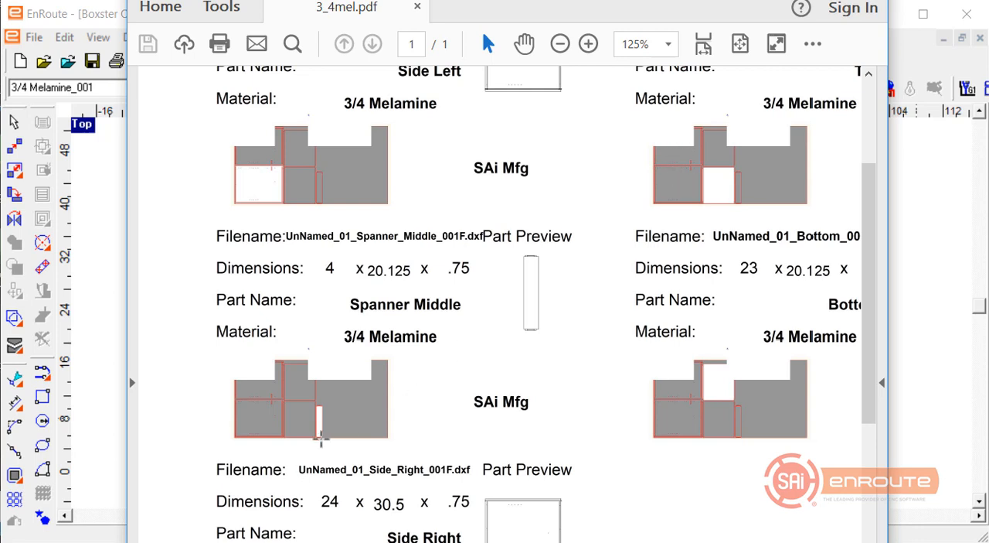
pyautogui.click(322, 422)
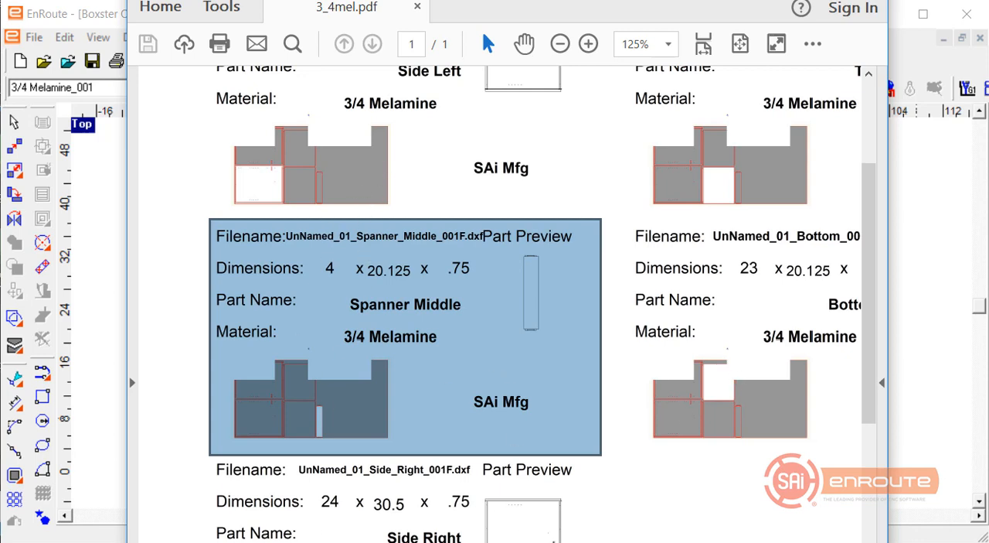
pyautogui.click(554, 540)
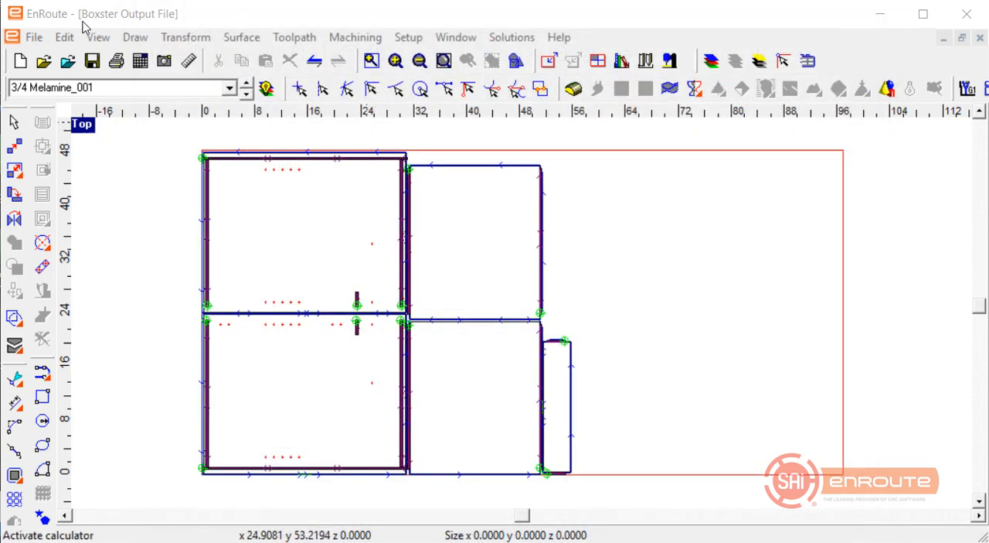
# Return to EnRoute, start the Label Designer for automatic toolpathing and open the 3 x 1.8 Label.lds design.
pyautogui.click(34, 37)
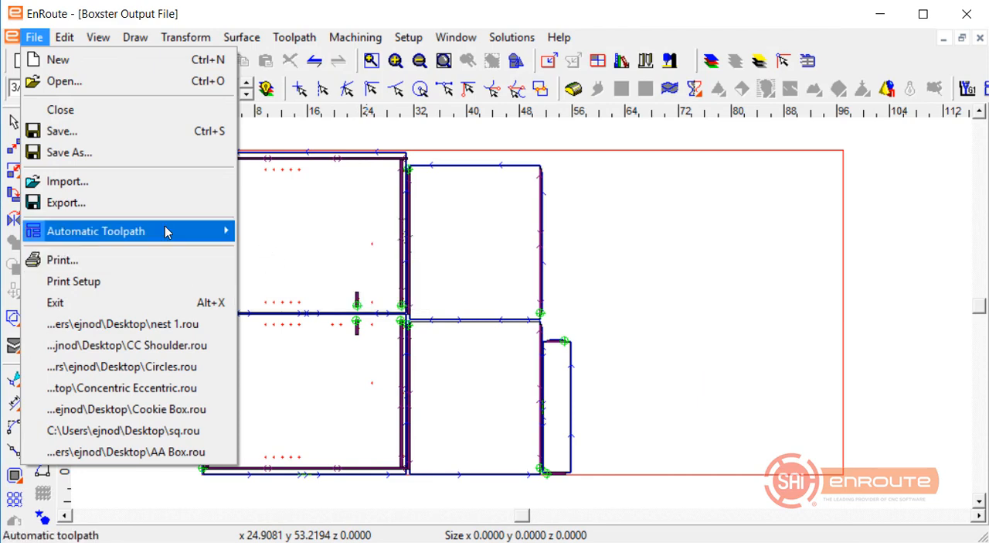
pyautogui.moveTo(166, 232)
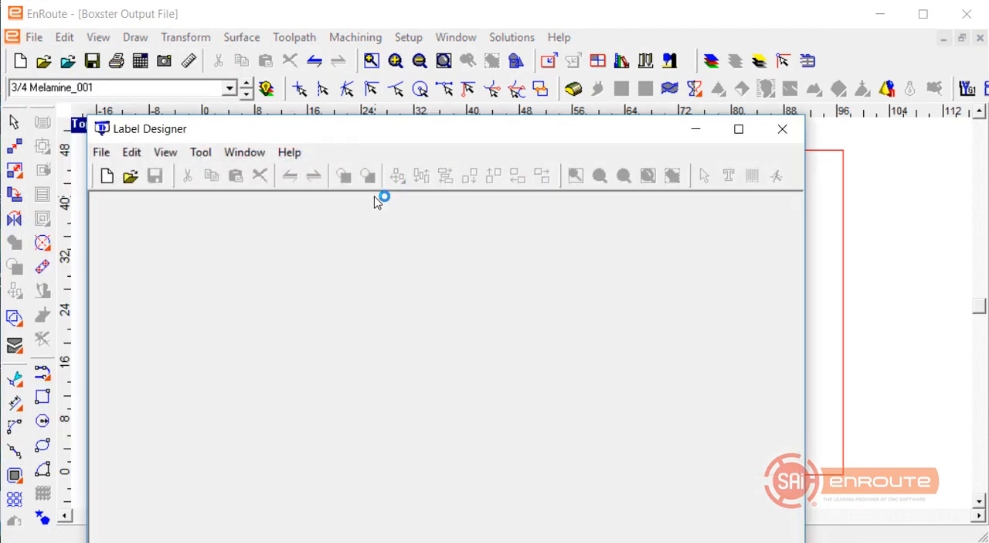
pyautogui.click(102, 153)
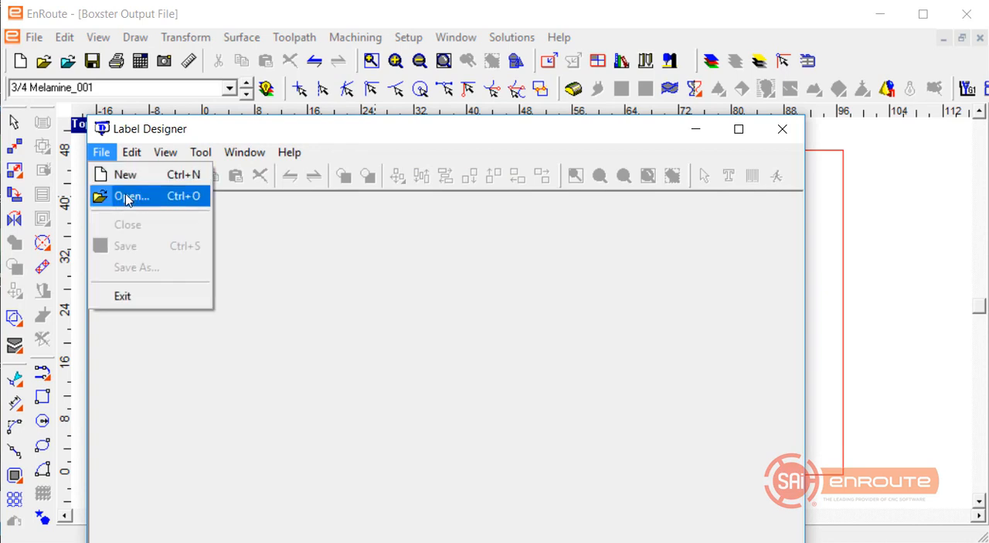
pyautogui.click(123, 196)
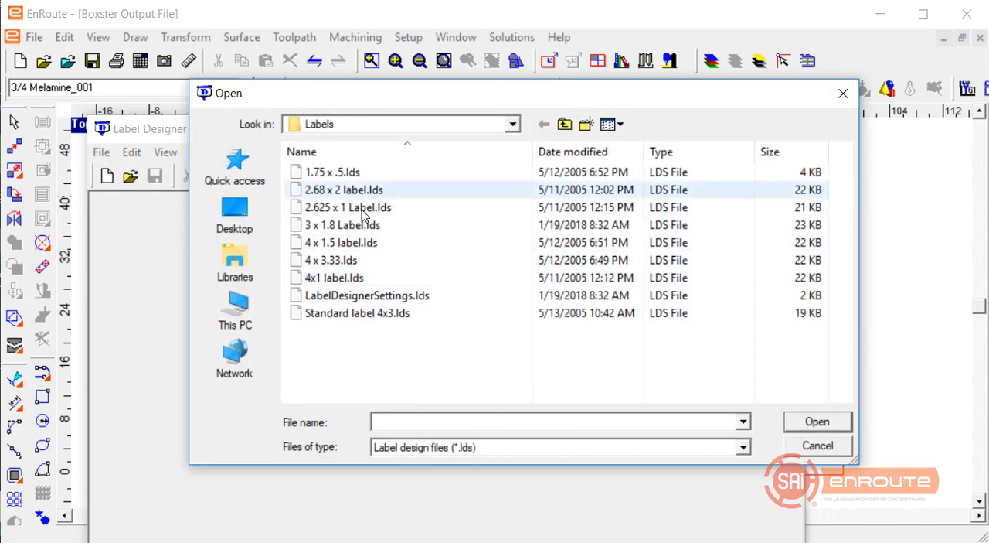
pyautogui.click(343, 224)
pyautogui.doubleClick(338, 229)
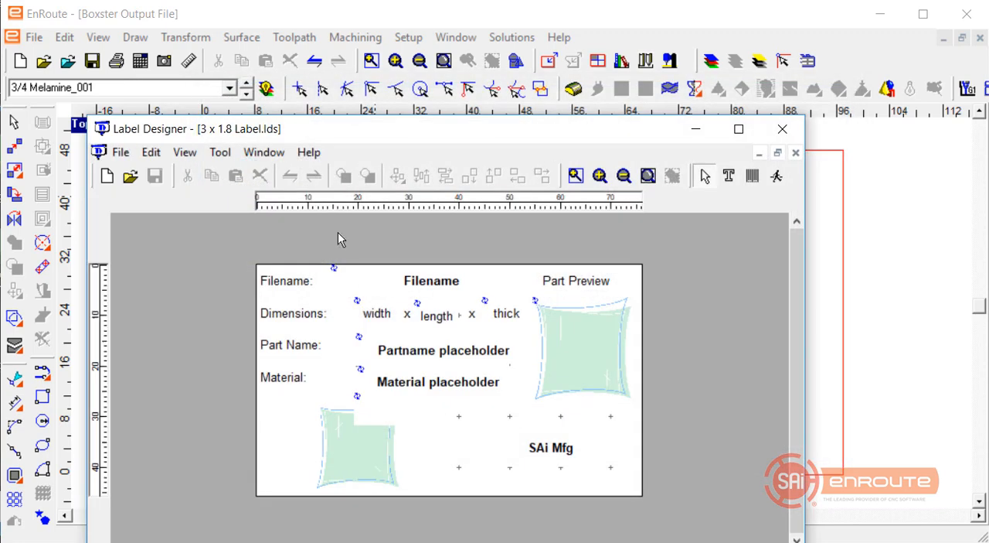
# Delete the two empty boxes overlapping the label's lower picture placeholder, and select all remaining label objects.
pyautogui.click(385, 410)
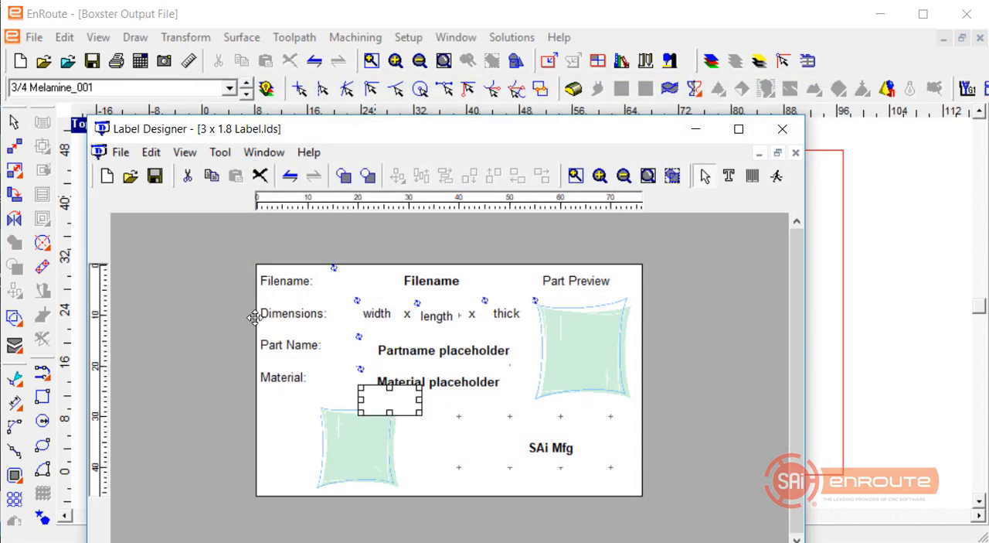
pyautogui.press('Delete')
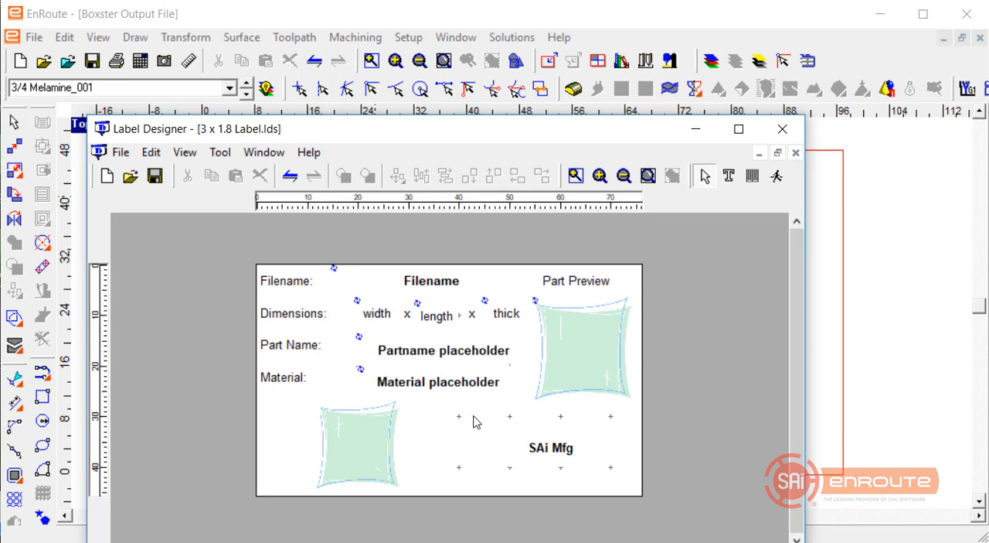
pyautogui.hotkey('ctrl', 'a')
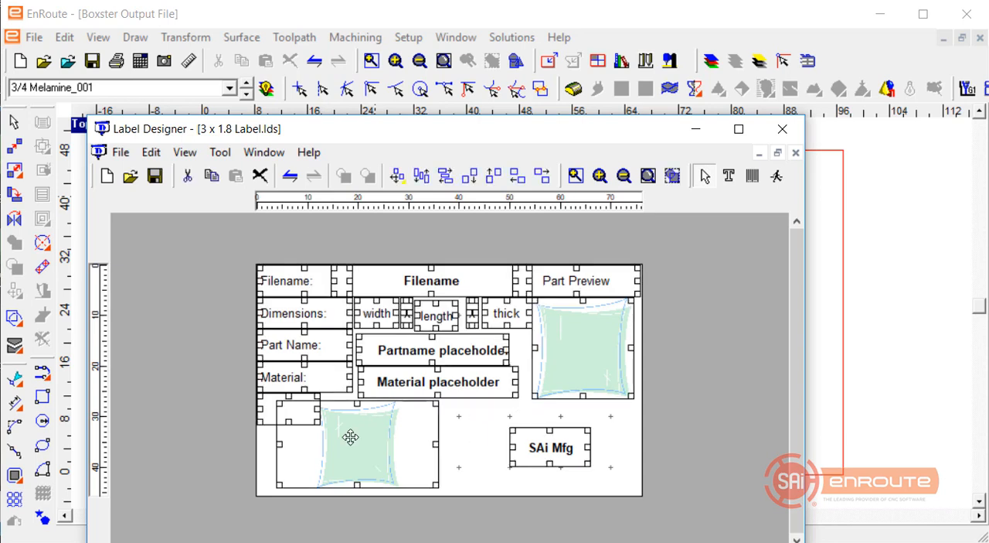
pyautogui.click(323, 422)
pyautogui.moveTo(286, 403)
pyautogui.mouseDown()
pyautogui.moveTo(176, 312)
pyautogui.moveTo(287, 404)
pyautogui.mouseUp()
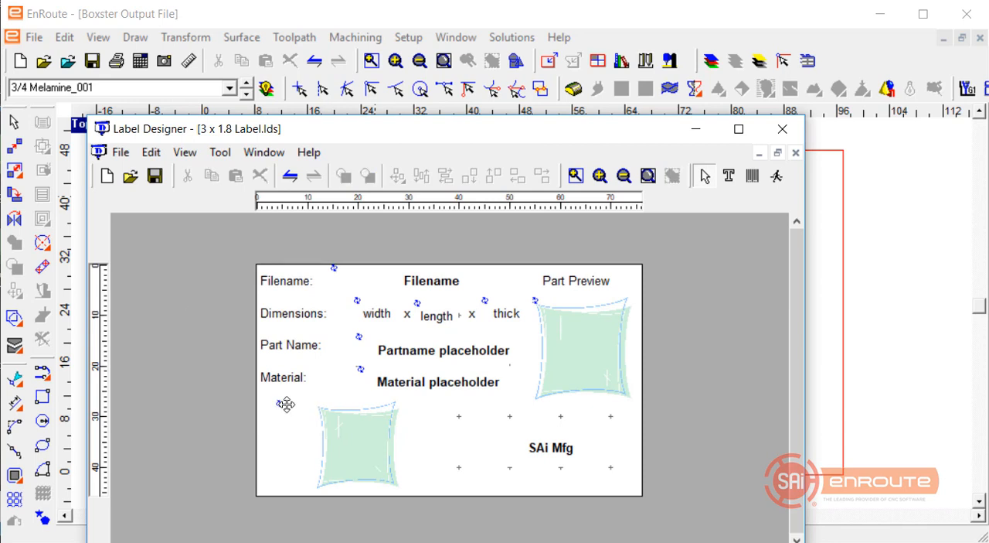
pyautogui.hotkey('ctrl', 'a')
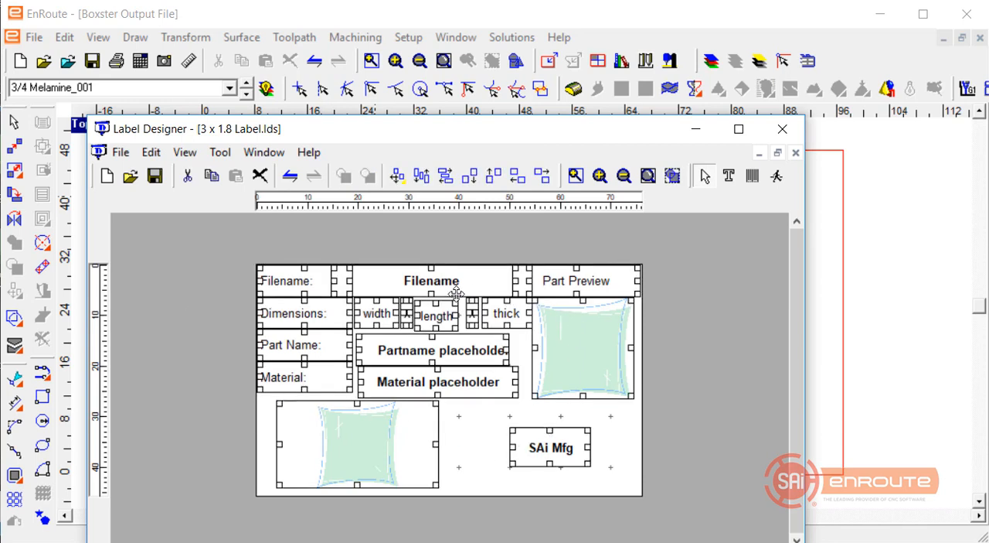
# Deselect the label objects and close the Label Designer.
pyautogui.click(461, 422)
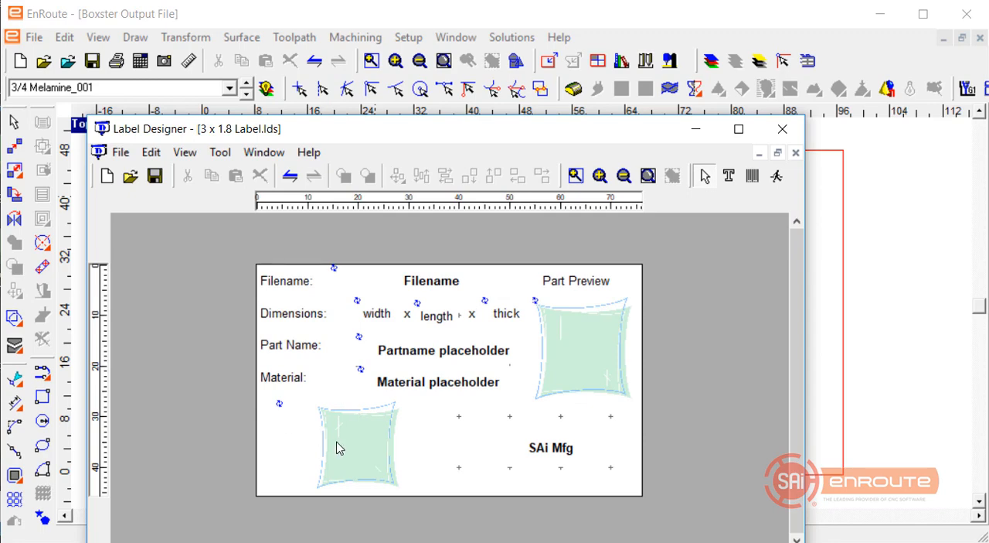
pyautogui.click(783, 129)
pyautogui.click(368, 397)
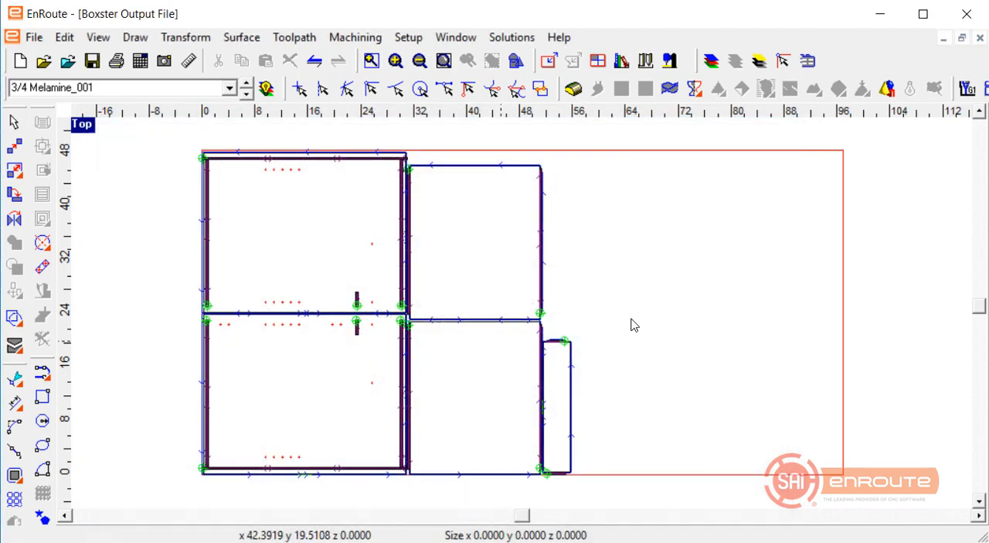
# Review the Boxster part list, the output and label settings, and the layer strategies in the automatic toolpath setup.
pyautogui.click(34, 39)
pyautogui.moveTo(220, 230)
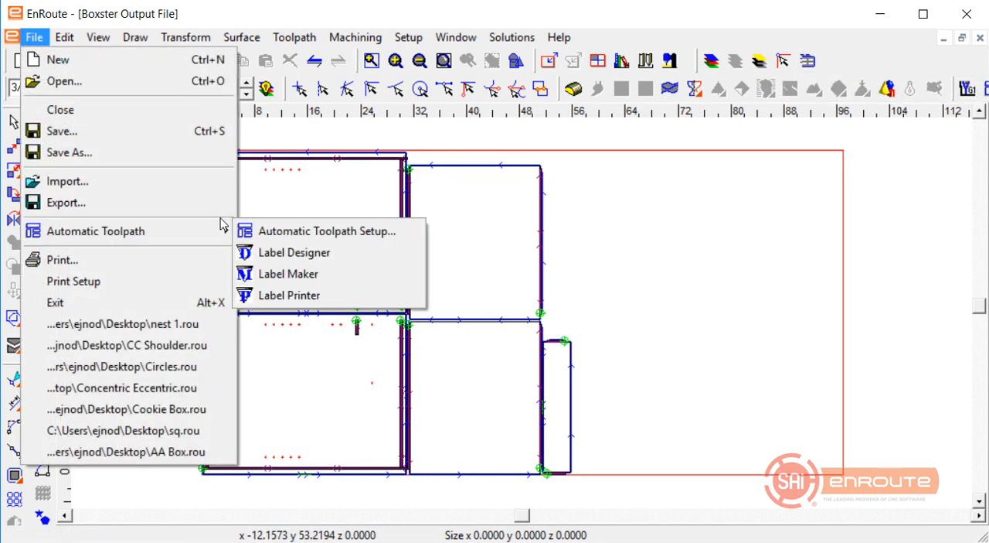
pyautogui.click(286, 233)
pyautogui.click(344, 68)
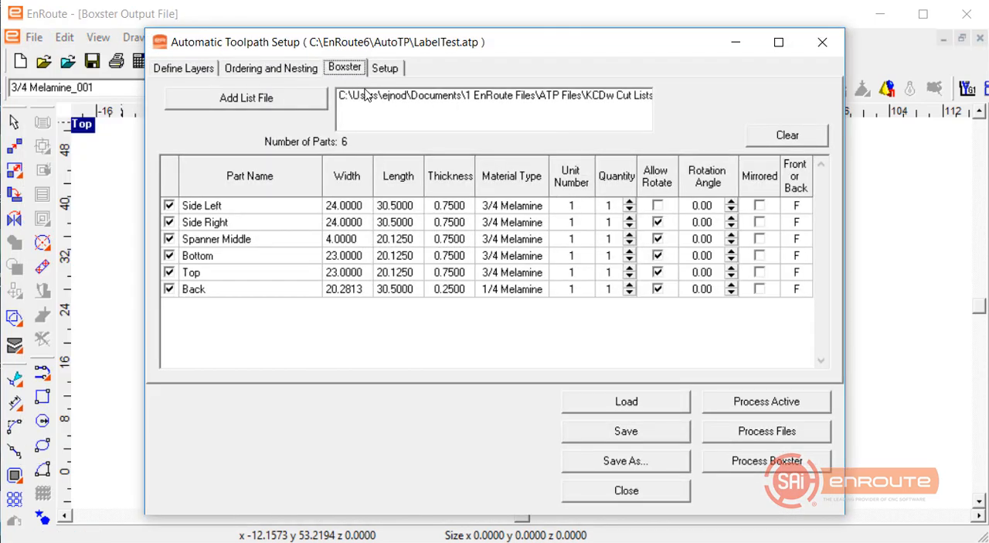
pyautogui.click(389, 70)
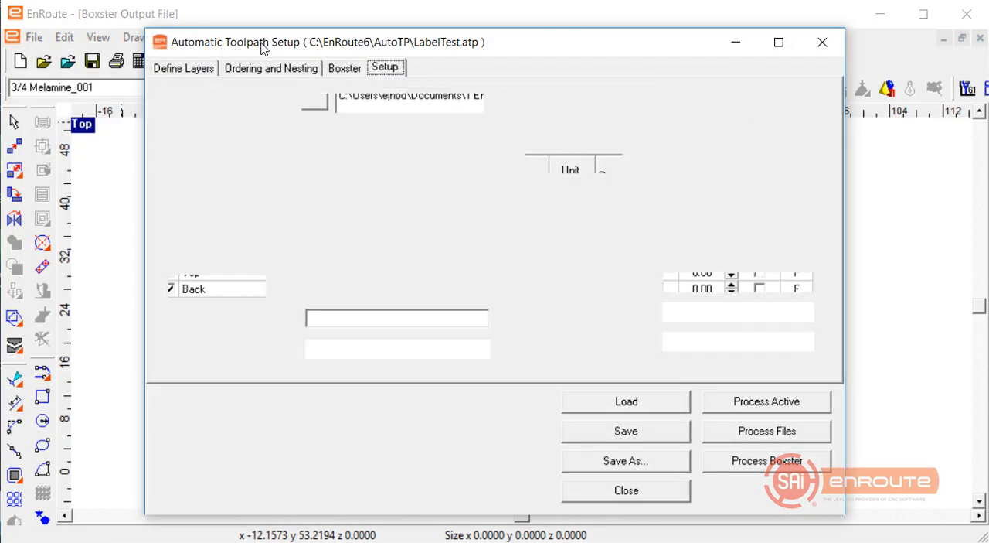
pyautogui.click(188, 71)
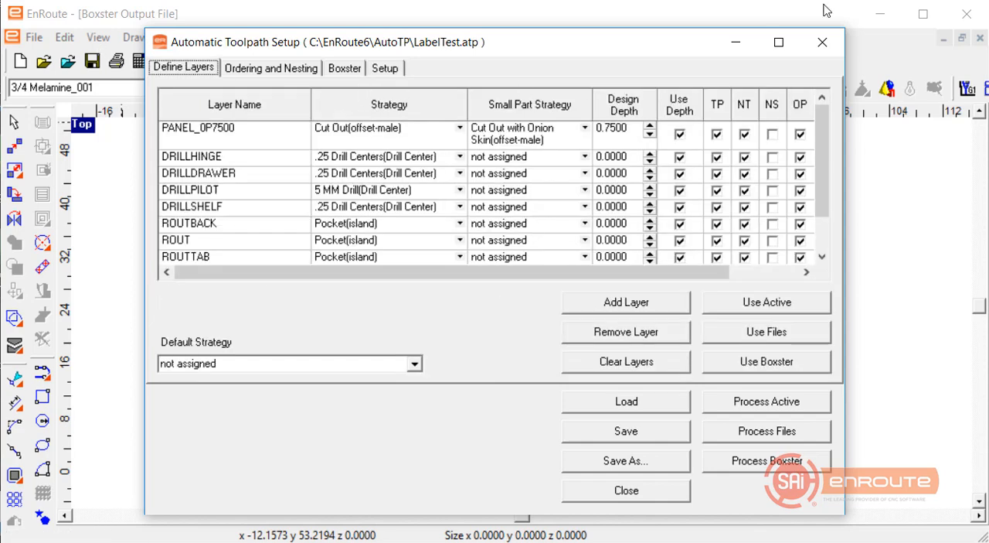
pyautogui.click(822, 42)
# Set the current machine driver to Techno_All - 3D and check its tool changer setting.
pyautogui.click(410, 38)
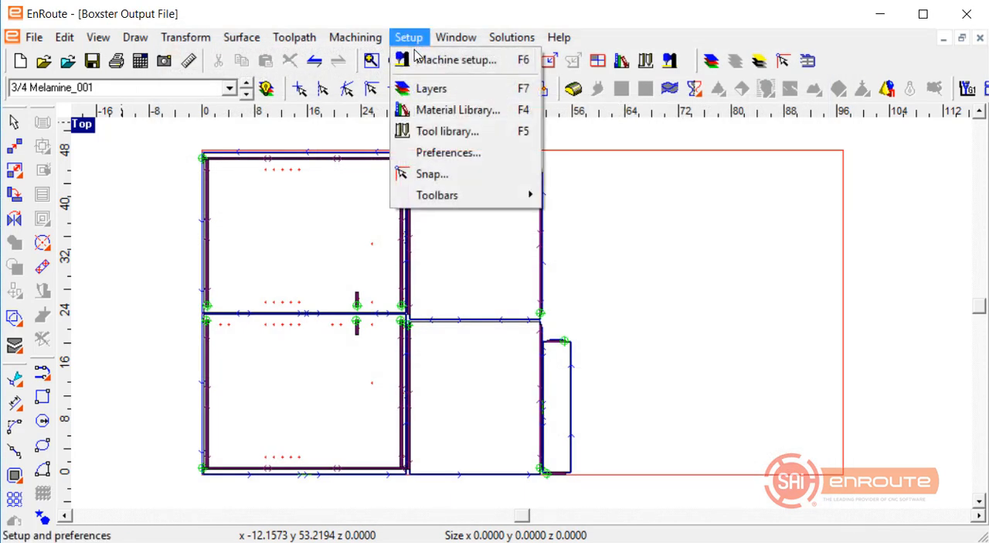
pyautogui.click(448, 60)
pyautogui.click(632, 159)
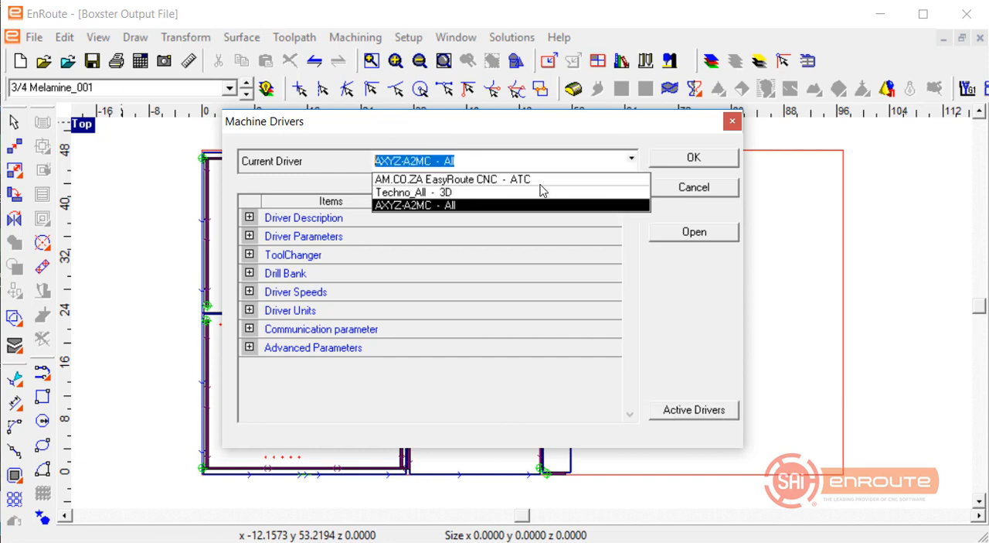
pyautogui.click(541, 192)
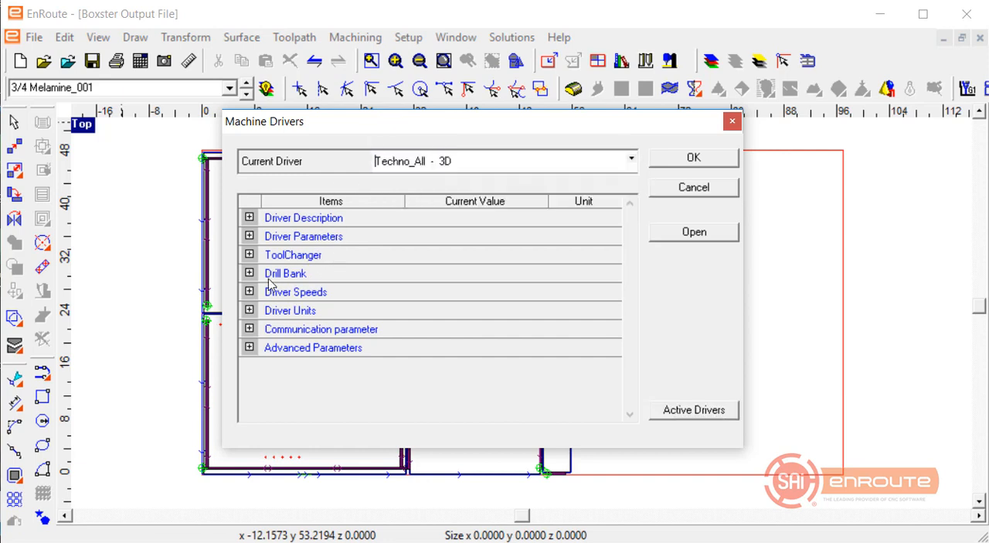
pyautogui.click(250, 255)
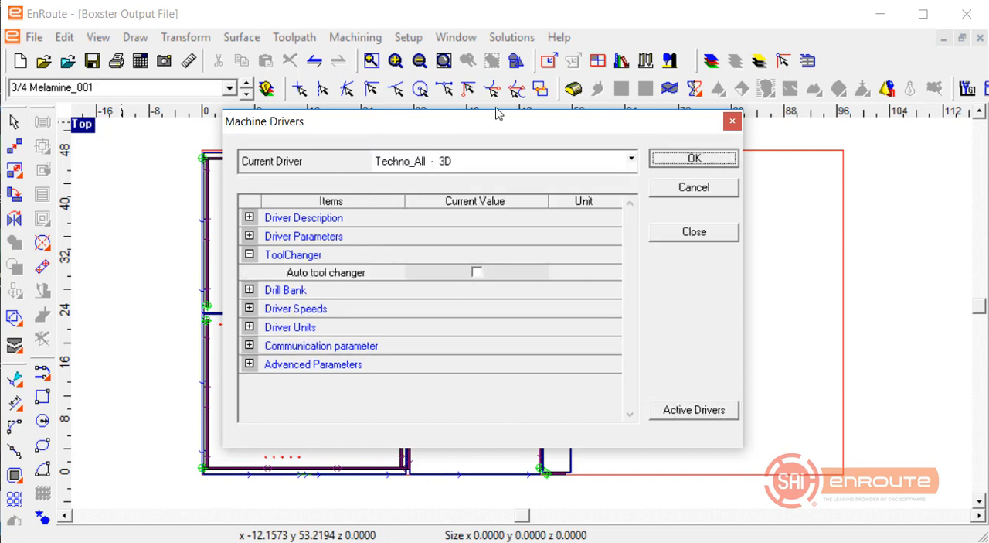
pyautogui.click(694, 158)
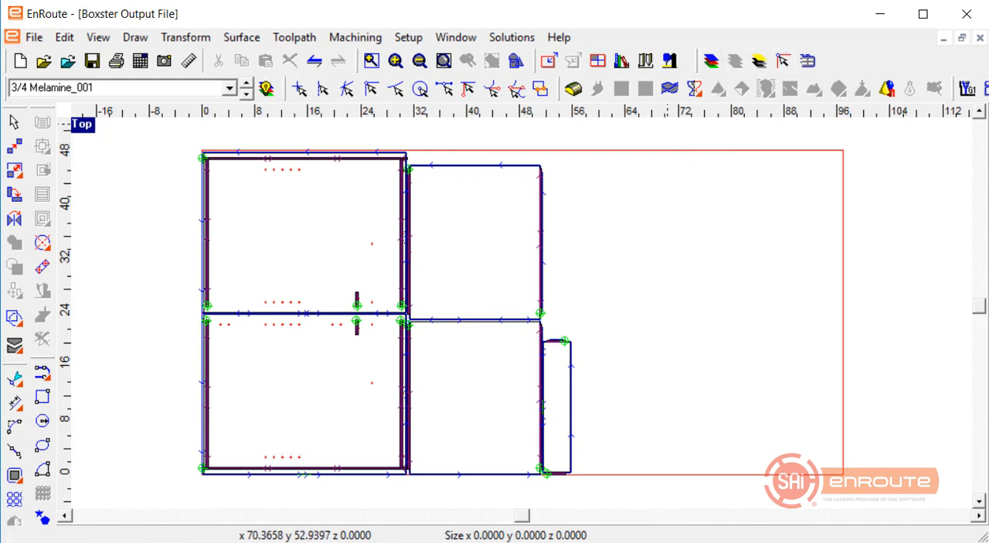
# Enable output file creation in the automatic toolpath setup, output to the Desktop under the filename Test2, and process the Boxster parts.
pyautogui.click(34, 37)
pyautogui.moveTo(122, 241)
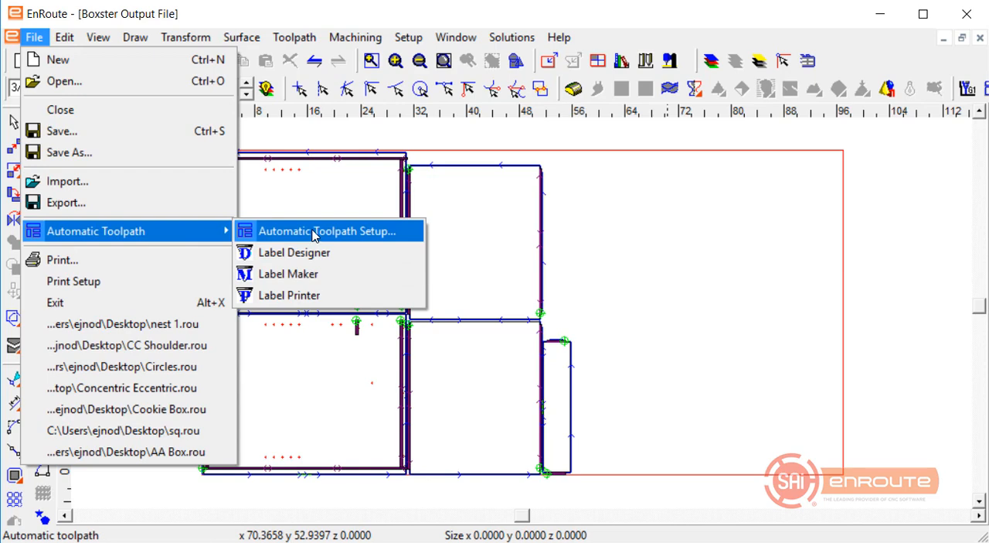
pyautogui.click(313, 231)
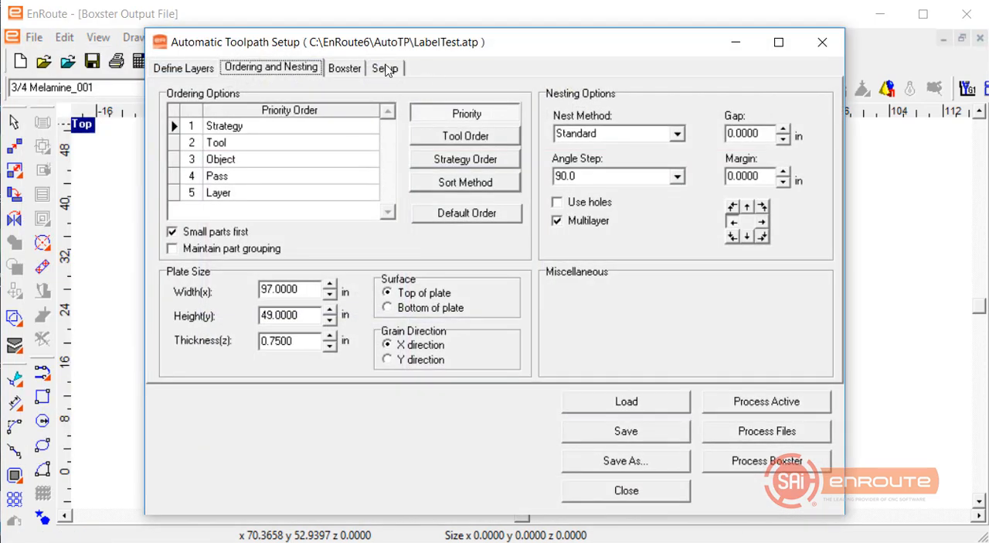
pyautogui.click(385, 68)
pyautogui.click(221, 150)
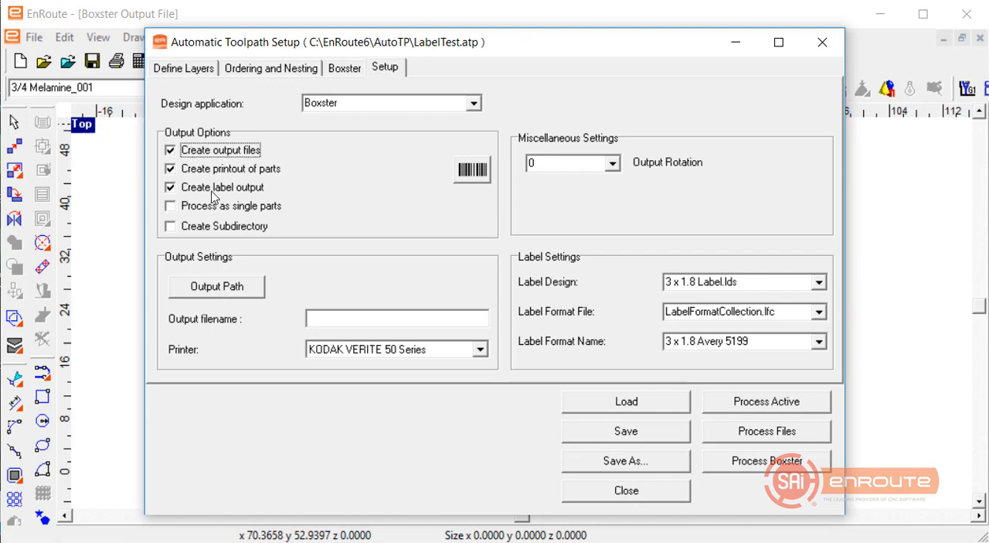
pyautogui.click(229, 286)
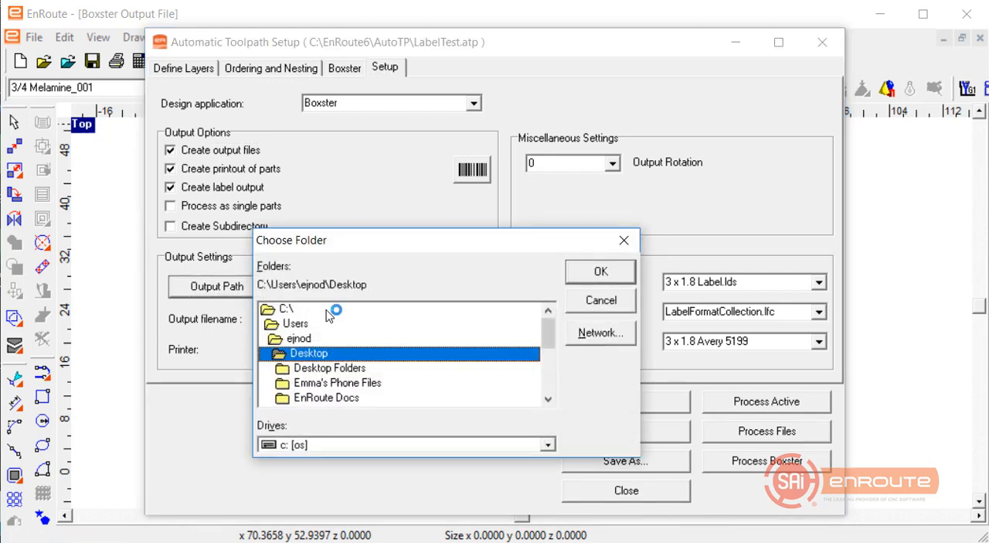
pyautogui.click(580, 298)
pyautogui.click(417, 321)
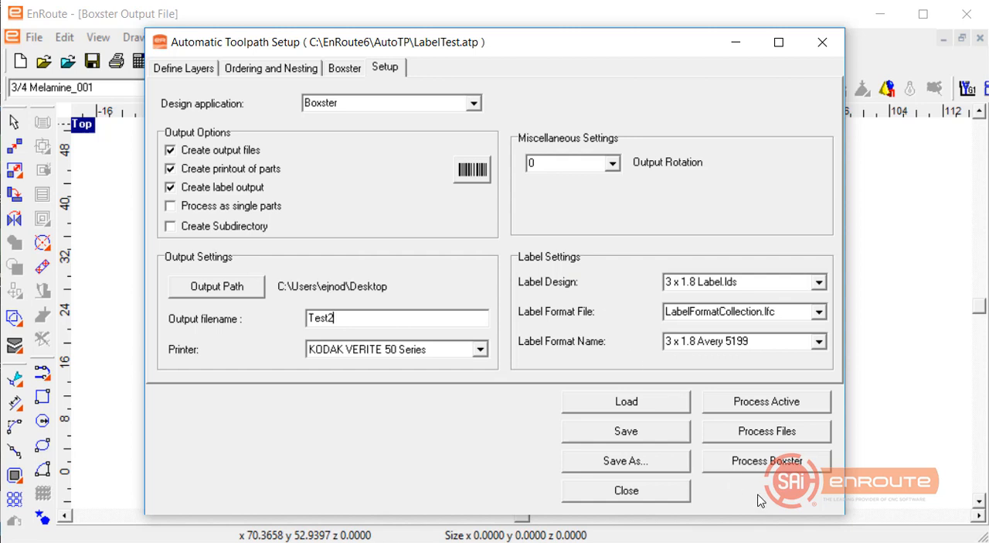
pyautogui.click(748, 468)
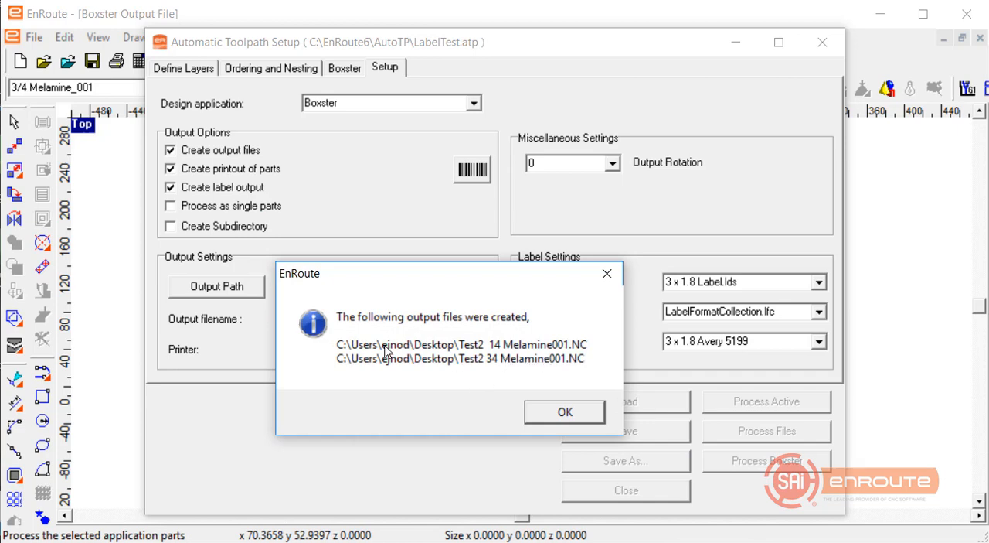
pyautogui.click(565, 414)
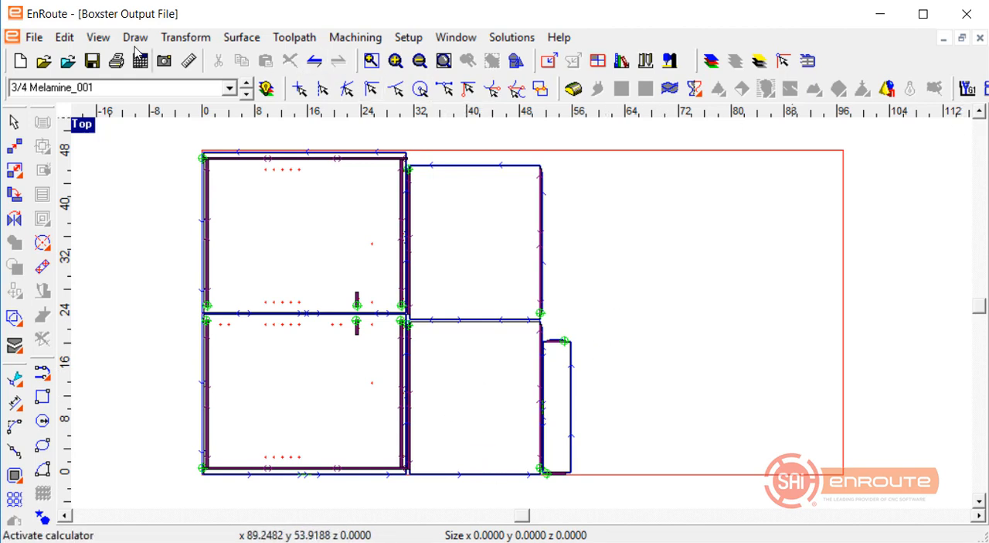
# Open Test2 34 Melamine001 Label.ljd in the Label Maker and save its print output on the Desktop as a PDF named T2.
pyautogui.click(34, 38)
pyautogui.moveTo(97, 230)
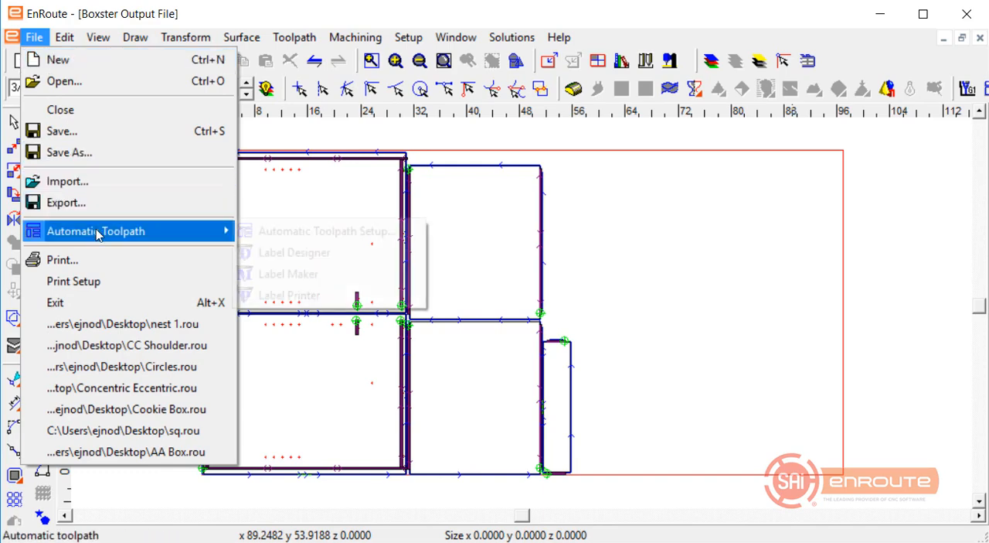
pyautogui.click(292, 273)
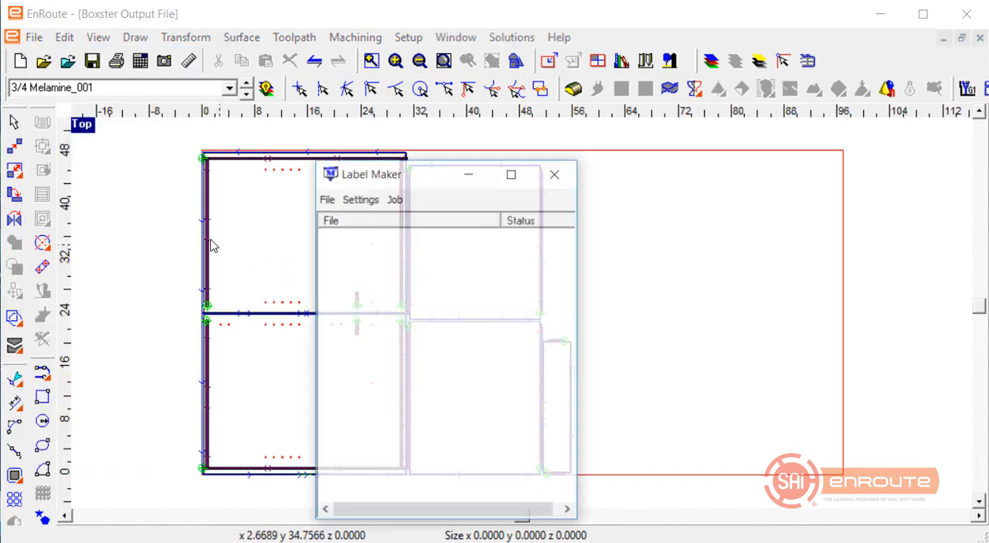
pyautogui.click(262, 159)
pyautogui.click(280, 182)
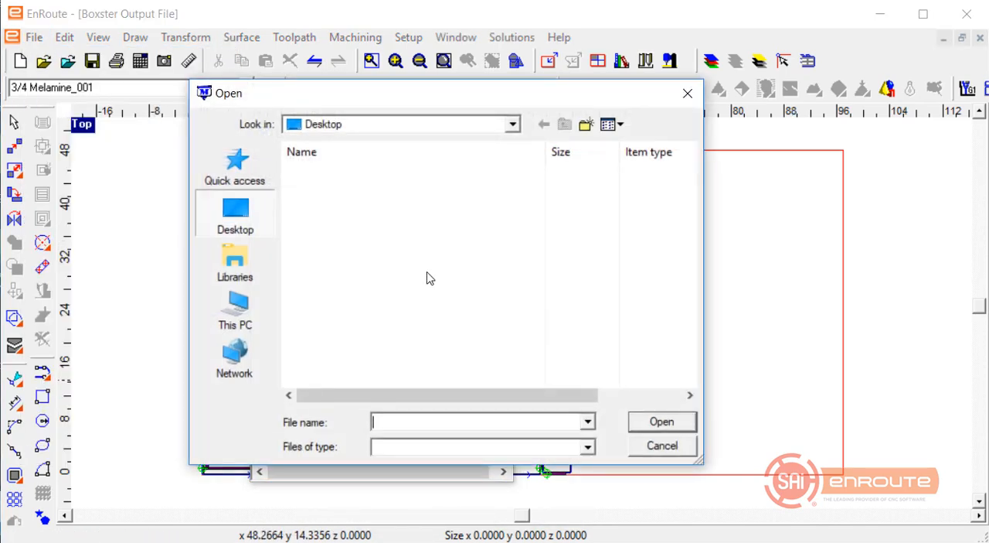
pyautogui.scroll(-10, 406, 279)
pyautogui.scroll(-5, 383, 282)
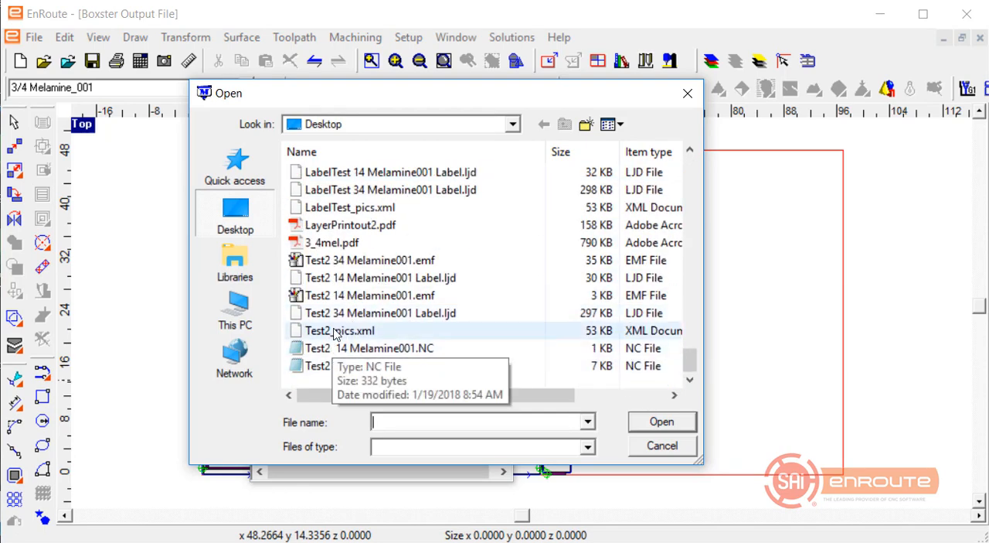
pyautogui.doubleClick(335, 314)
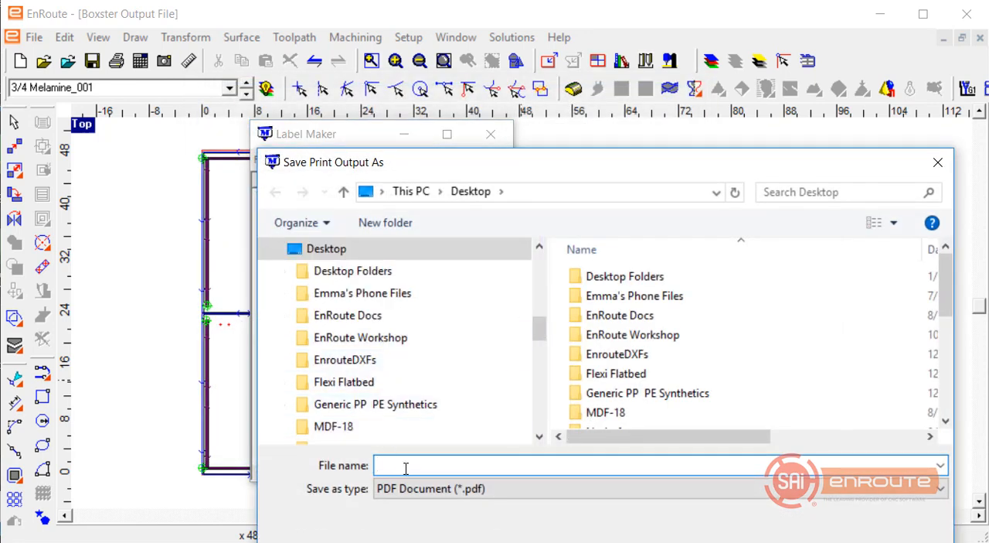
pyautogui.write('T2')
pyautogui.press('Return')
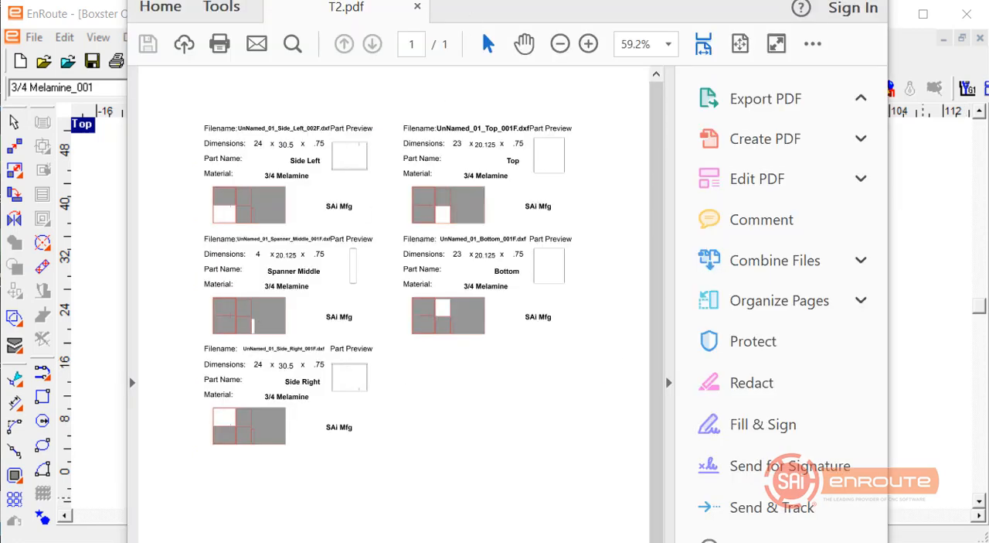
# Examine the part labels and their highlighted sheet positions in T2.pdf at several zoom levels, and return to EnRoute.
pyautogui.keyDown('ctrl'); pyautogui.scroll(5, 200, 219); pyautogui.keyUp('ctrl')
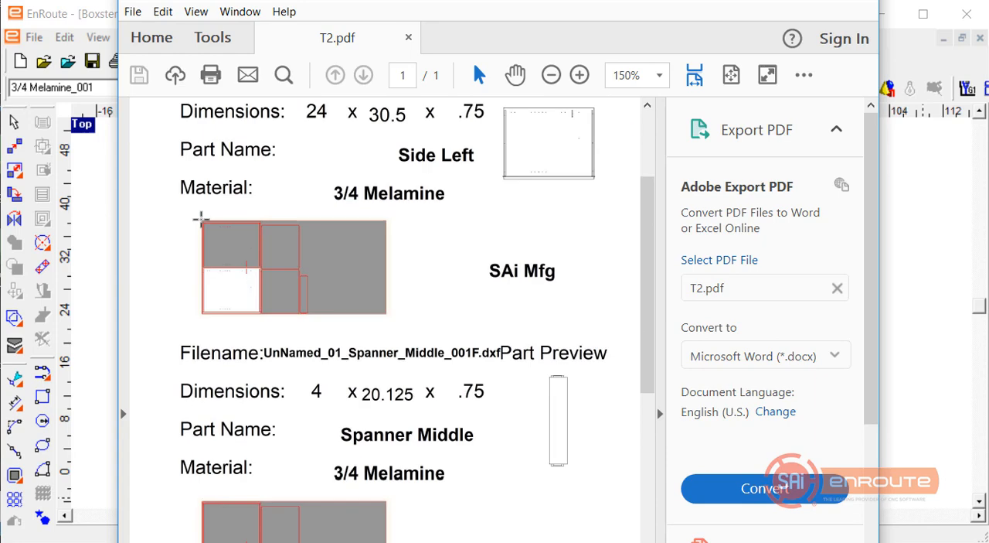
pyautogui.scroll(4, 203, 226)
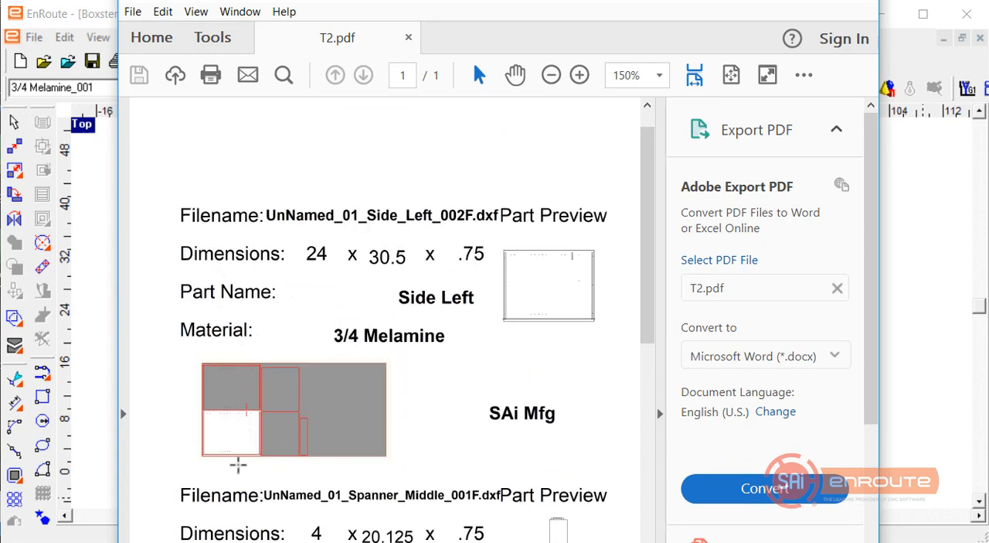
pyautogui.keyDown('ctrl'); pyautogui.scroll(-3, 236, 462); pyautogui.keyUp('ctrl')
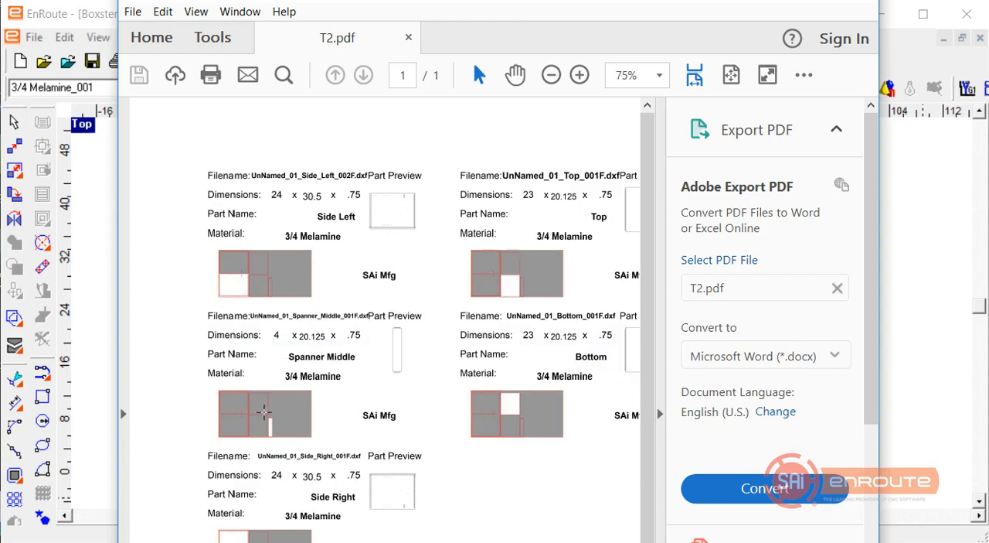
pyautogui.keyDown('ctrl'); pyautogui.scroll(-1, 257, 411); pyautogui.keyUp('ctrl')
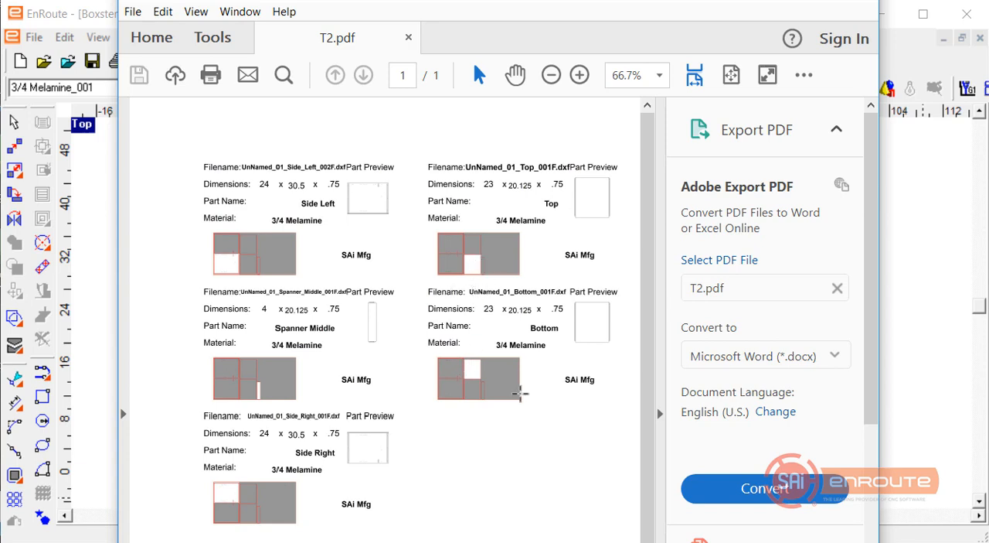
pyautogui.click(112, 180)
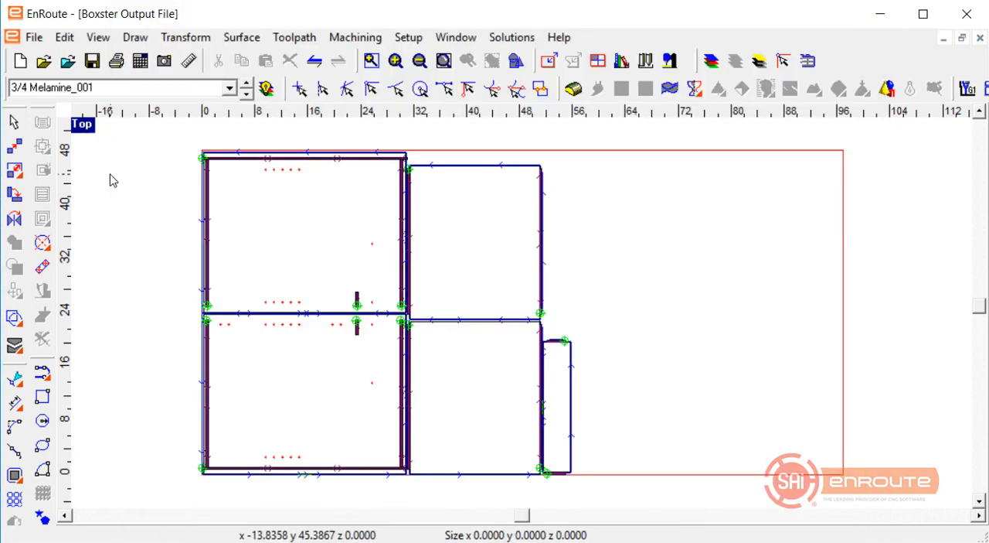
pyautogui.click(34, 37)
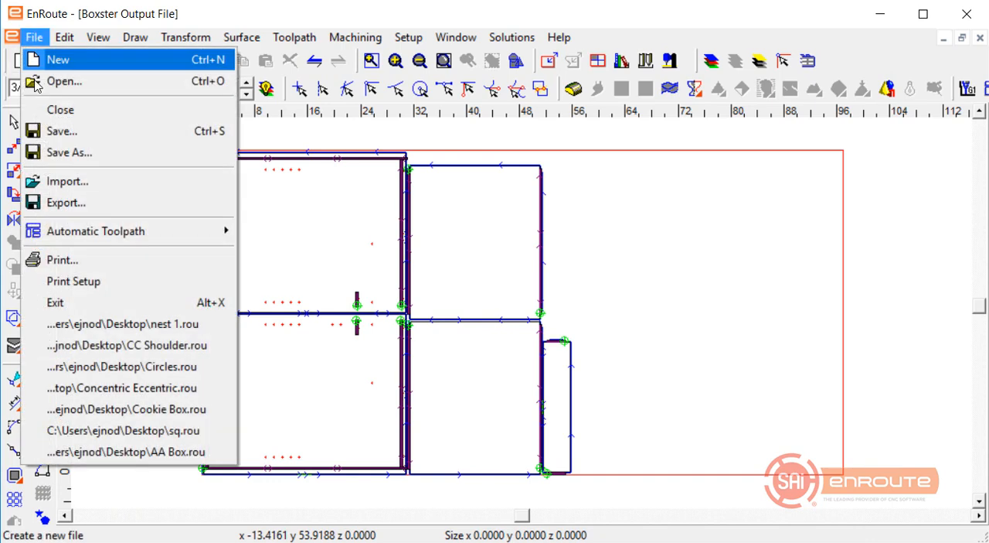
pyautogui.moveTo(64, 231)
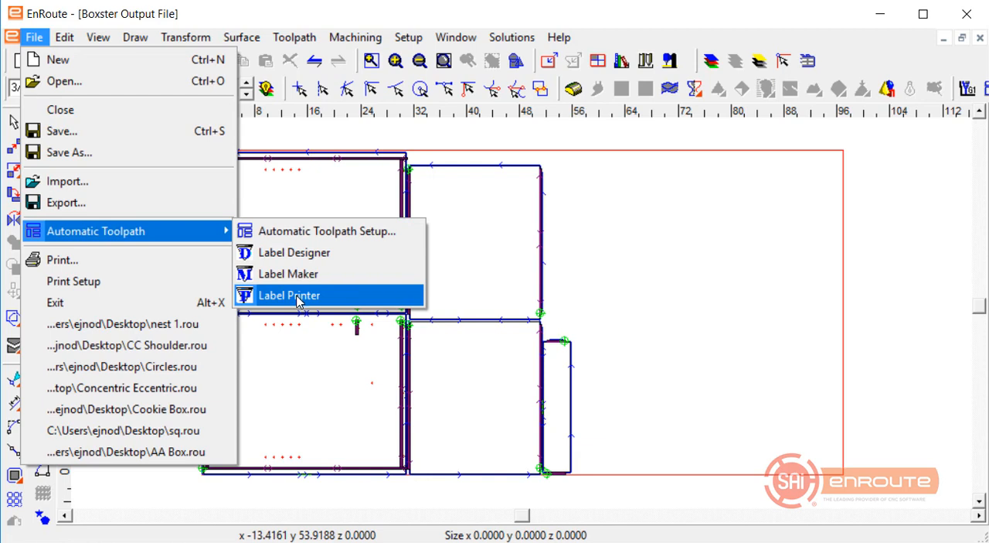
pyautogui.click(583, 312)
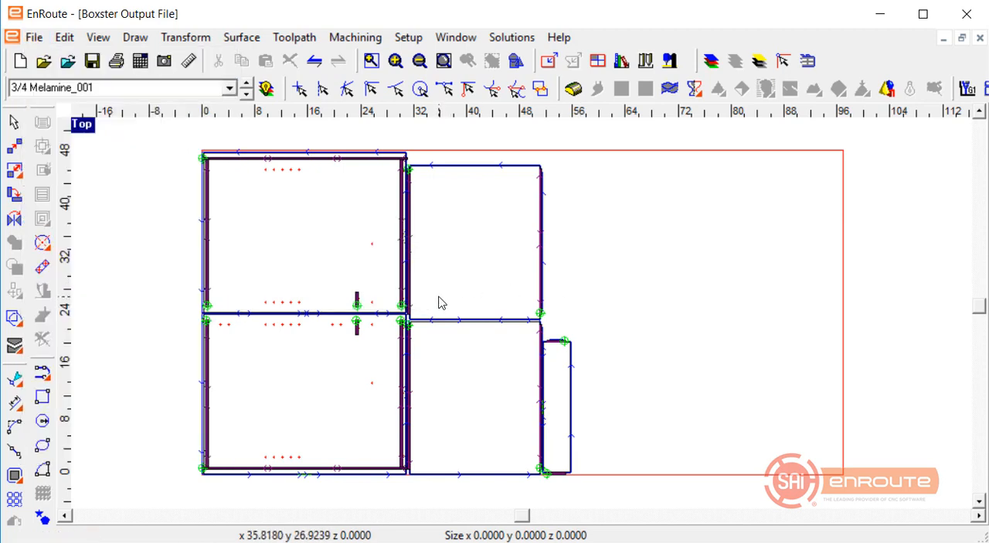